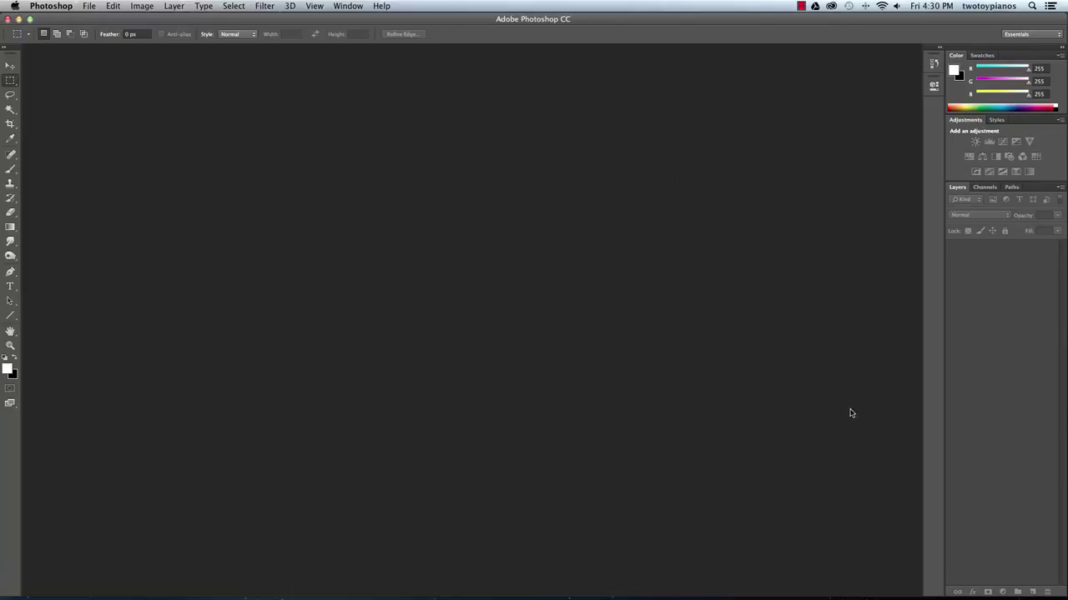
Start a new document named Fog City, 13.5 × 20.5 inches at 72 ppi
click(88, 6)
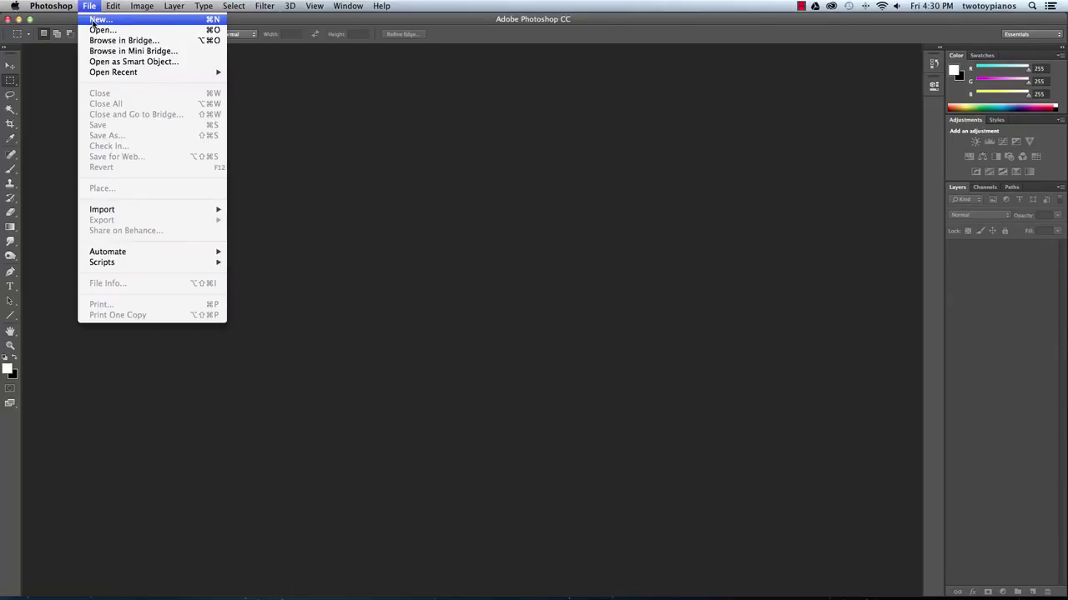
click(141, 22)
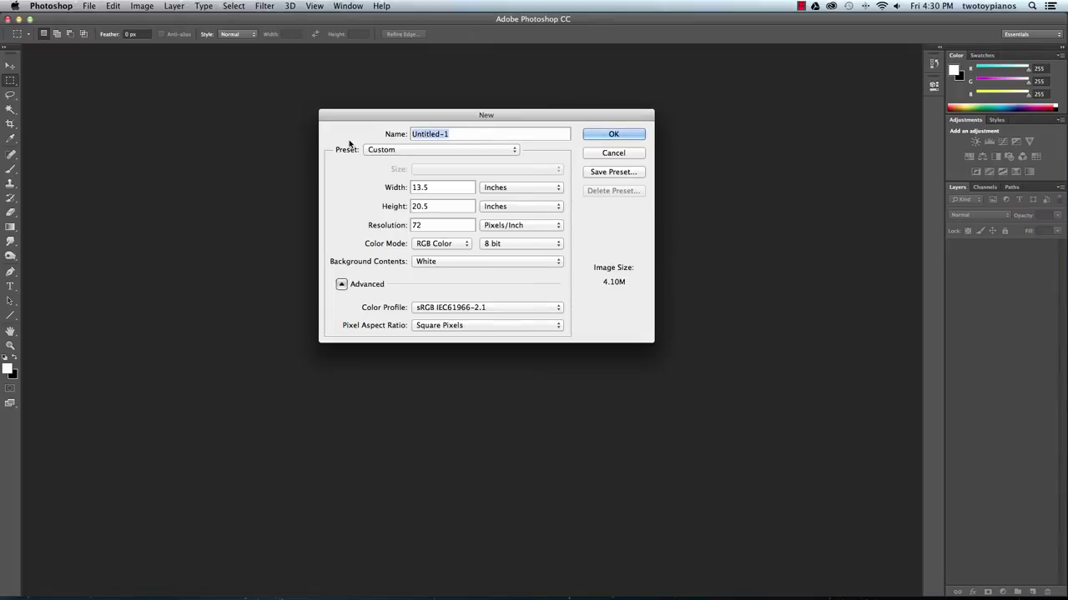
text(Fog City)
Create the Fog City document and convert its locked Background into Layer 0
click(617, 136)
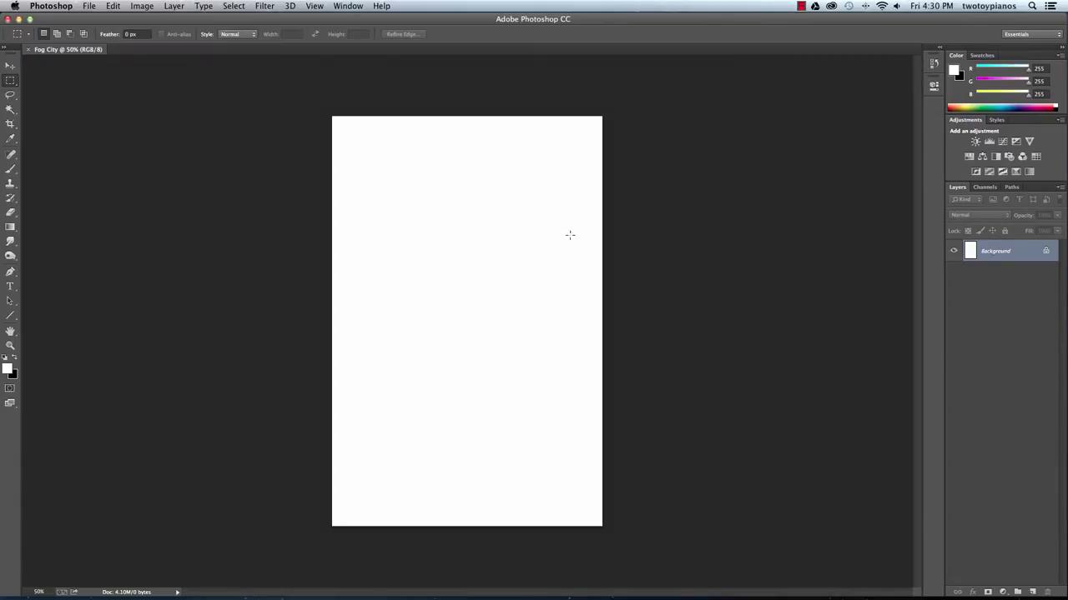
double_click(997, 251)
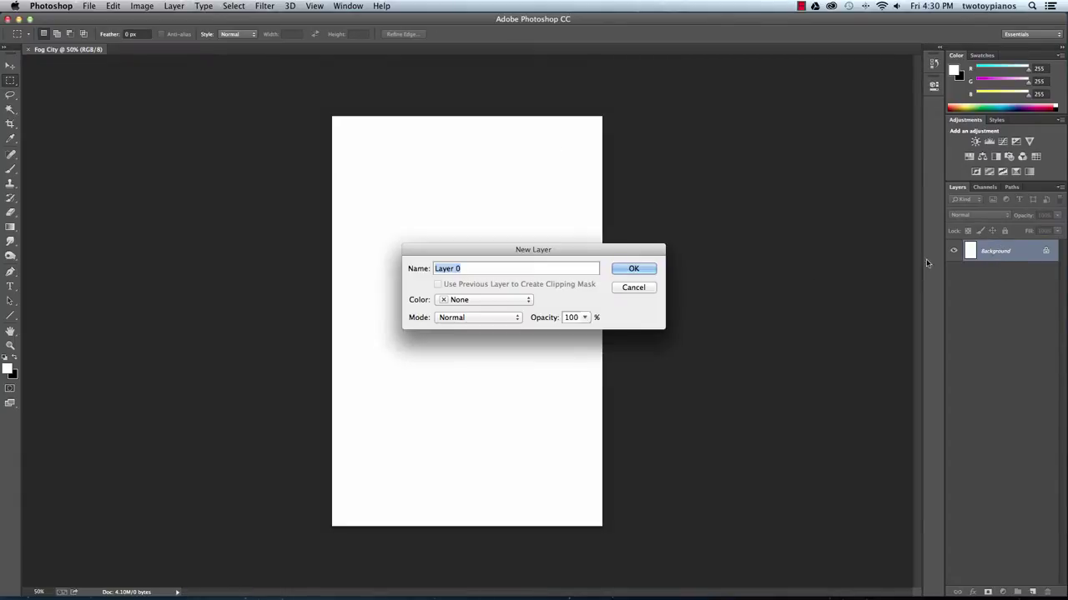
click(637, 269)
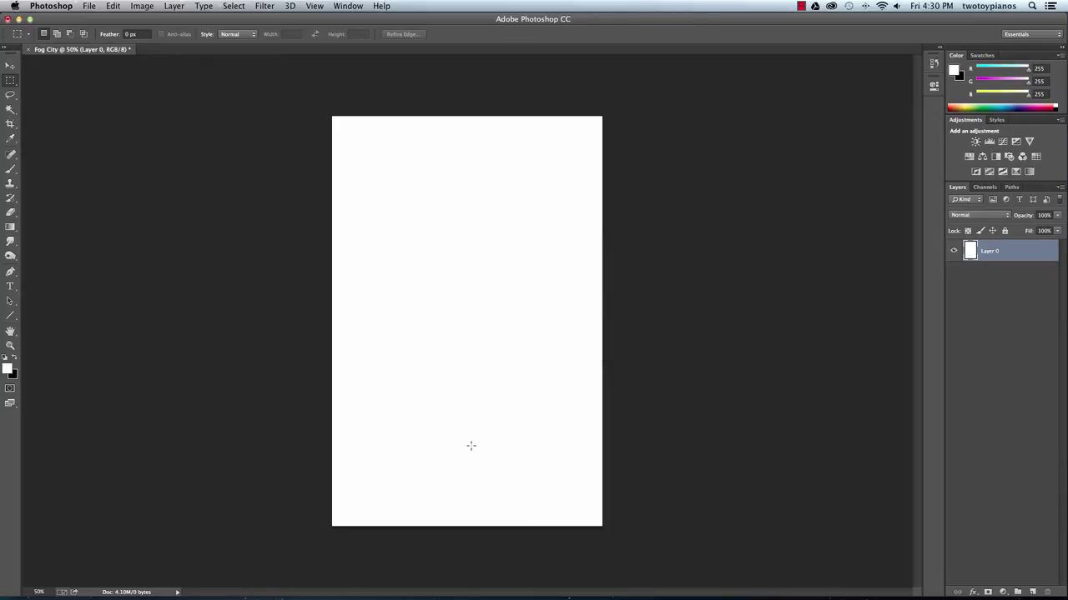
Fill Layer 0 solid black with the Paint Bucket, then bring up the Open dialog
click(14, 359)
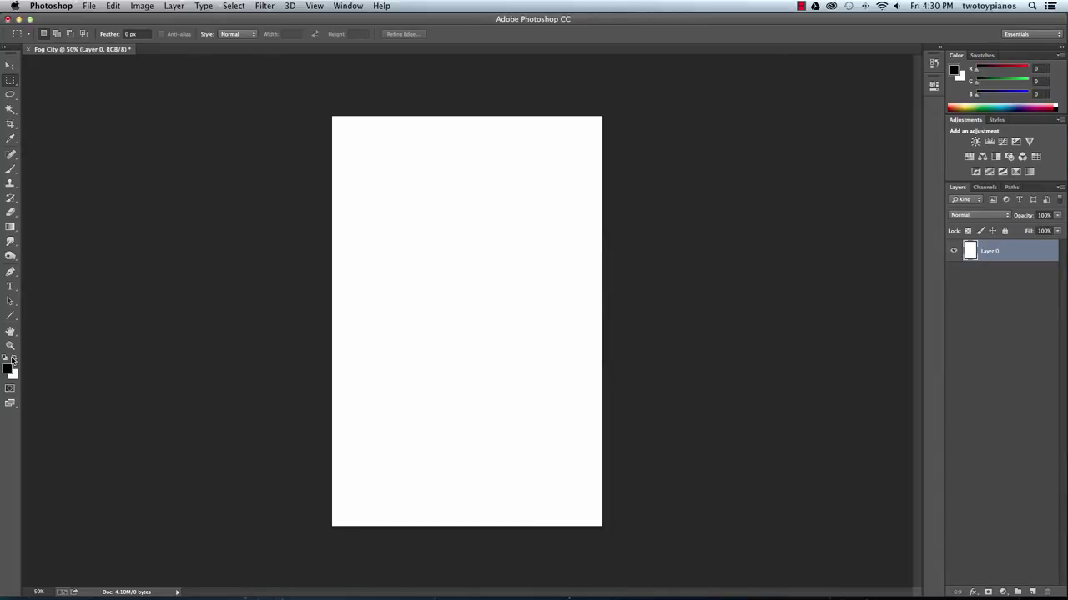
click(10, 234)
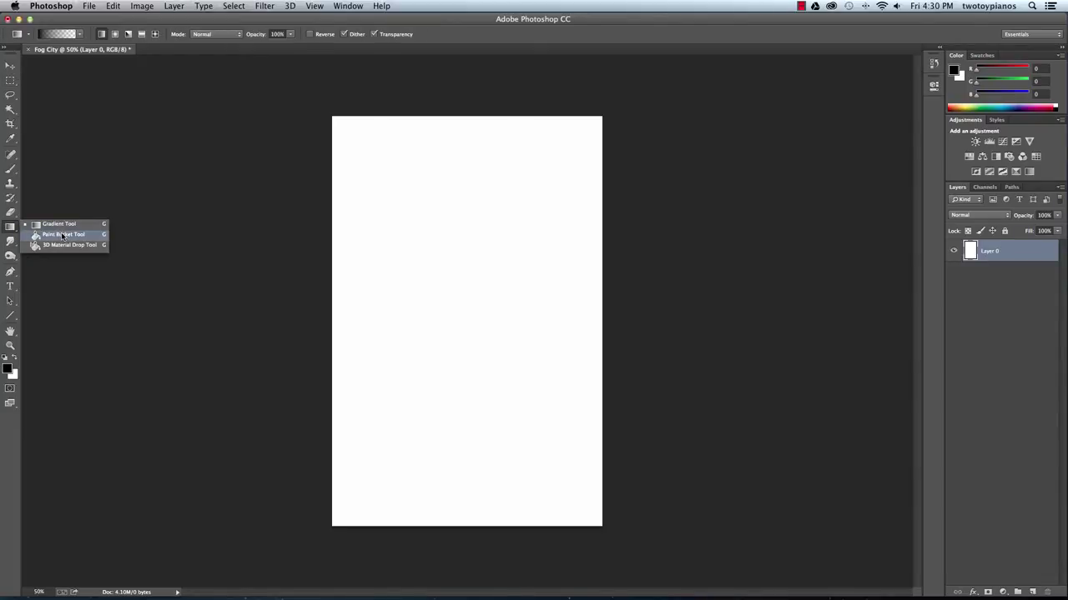
click(82, 238)
click(482, 266)
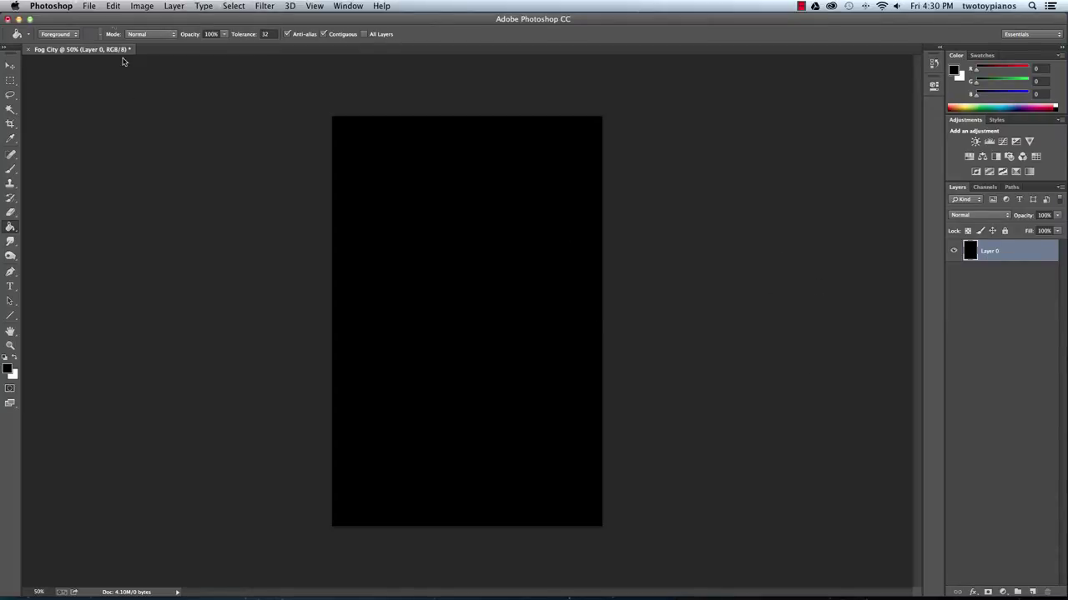
click(88, 7)
click(92, 26)
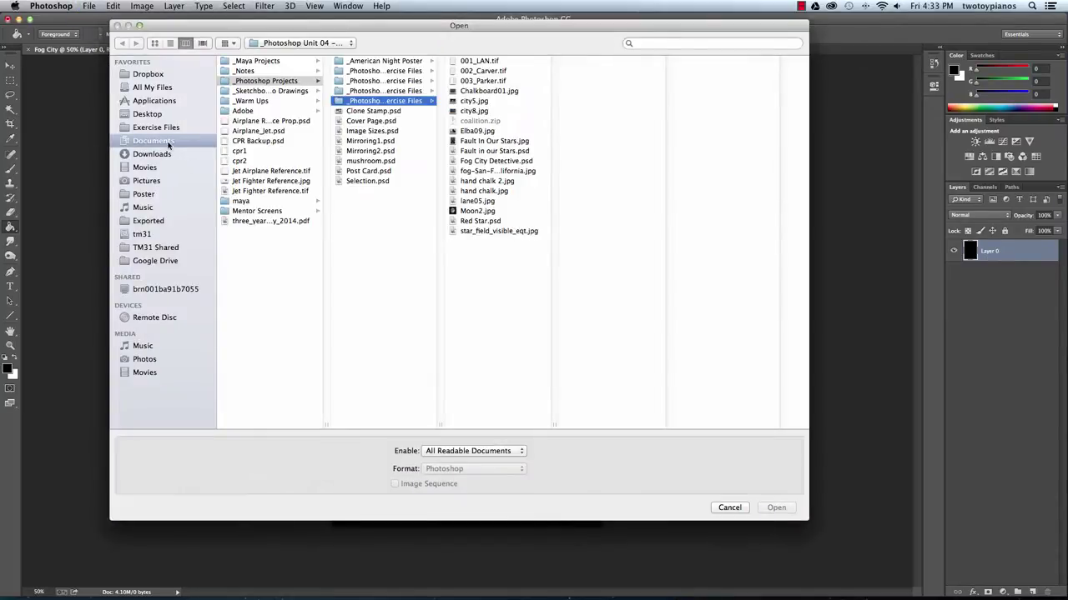
Browse to Documents > _Photoshop Projects > _Photoshop Unit 04 – Exercise Files
click(152, 154)
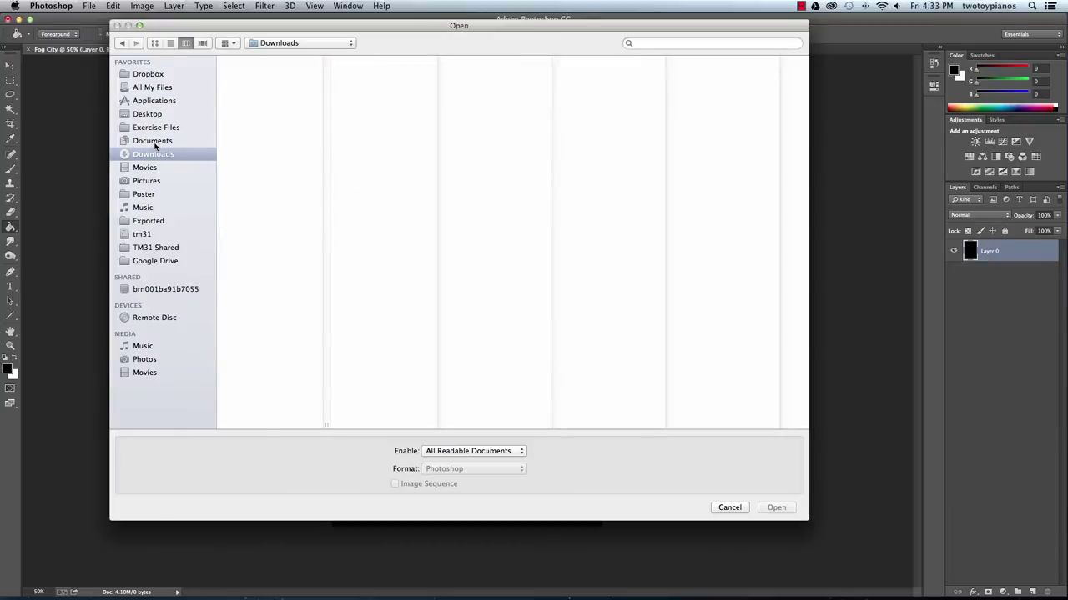
click(153, 140)
click(267, 81)
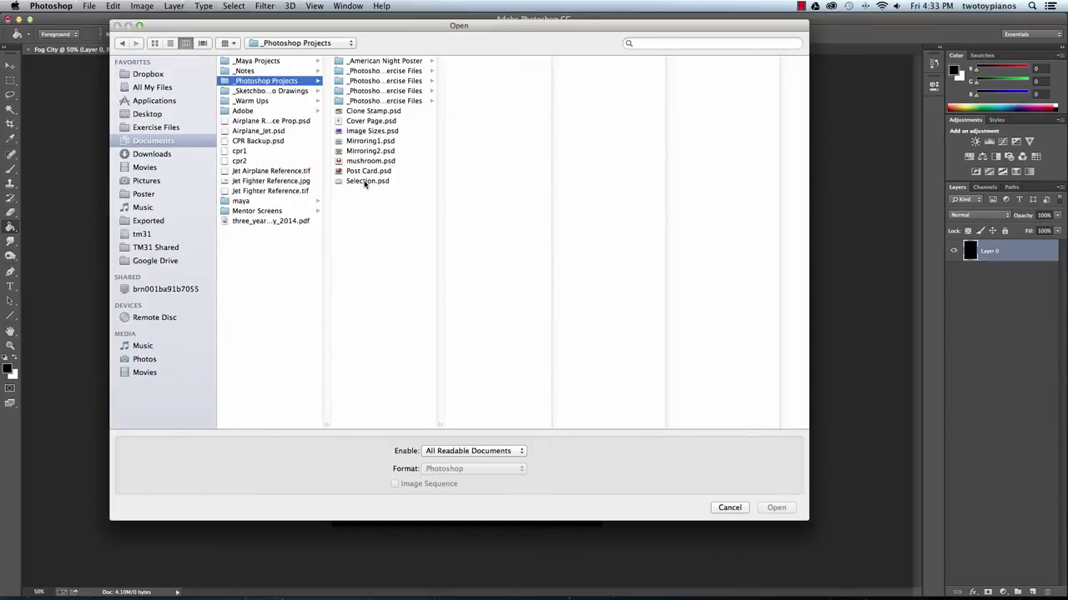
drag(439, 417, 512, 410)
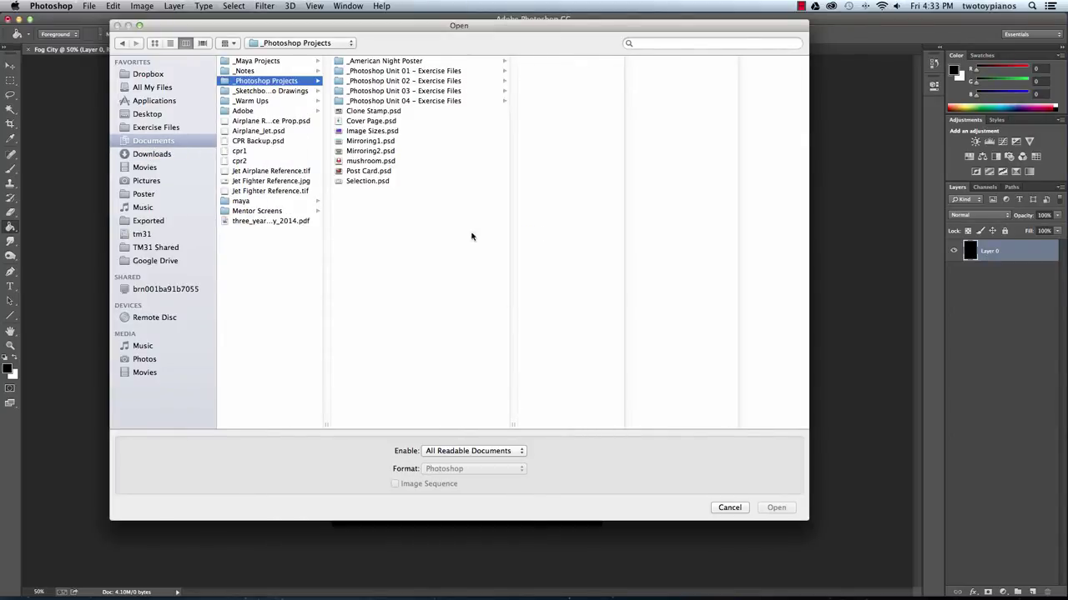
click(380, 101)
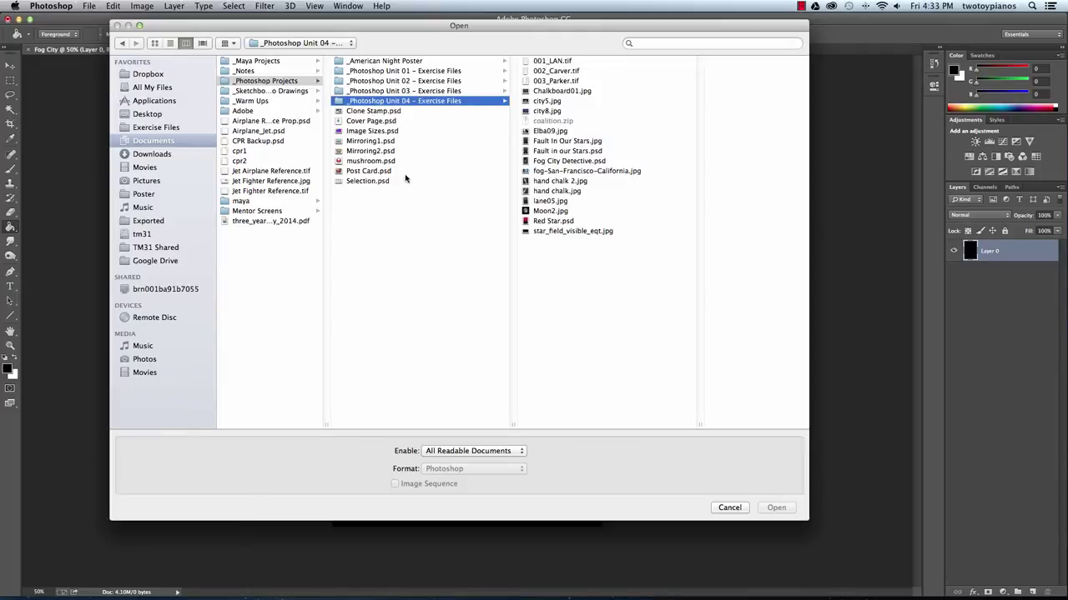
Select city5, city8, Elba09, fog-San-Francisco-California and lane05 and open them
click(559, 101)
shift+click(550, 111)
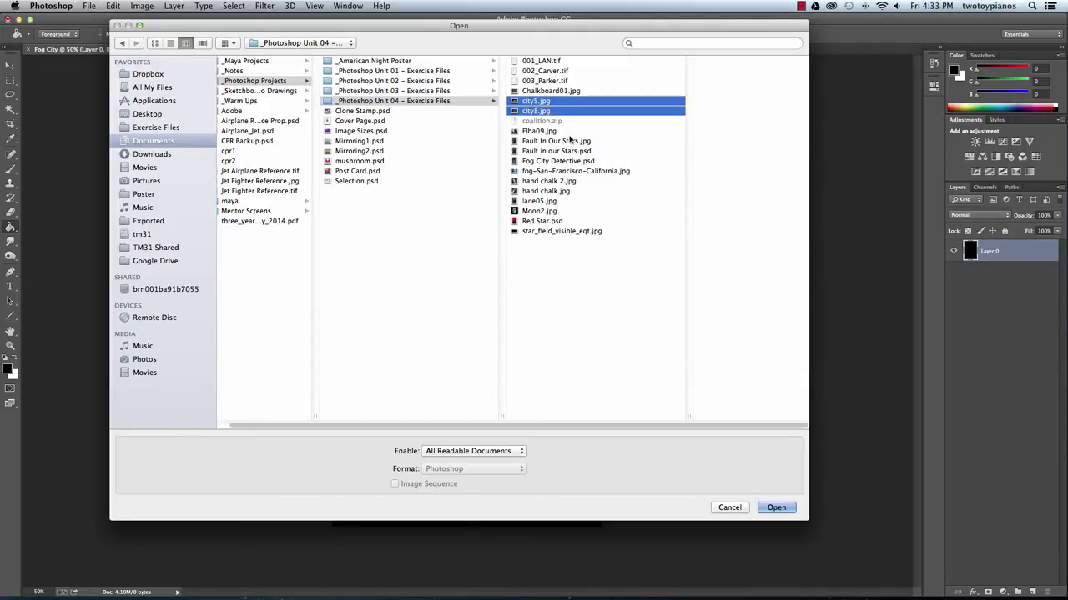
shift+click(544, 132)
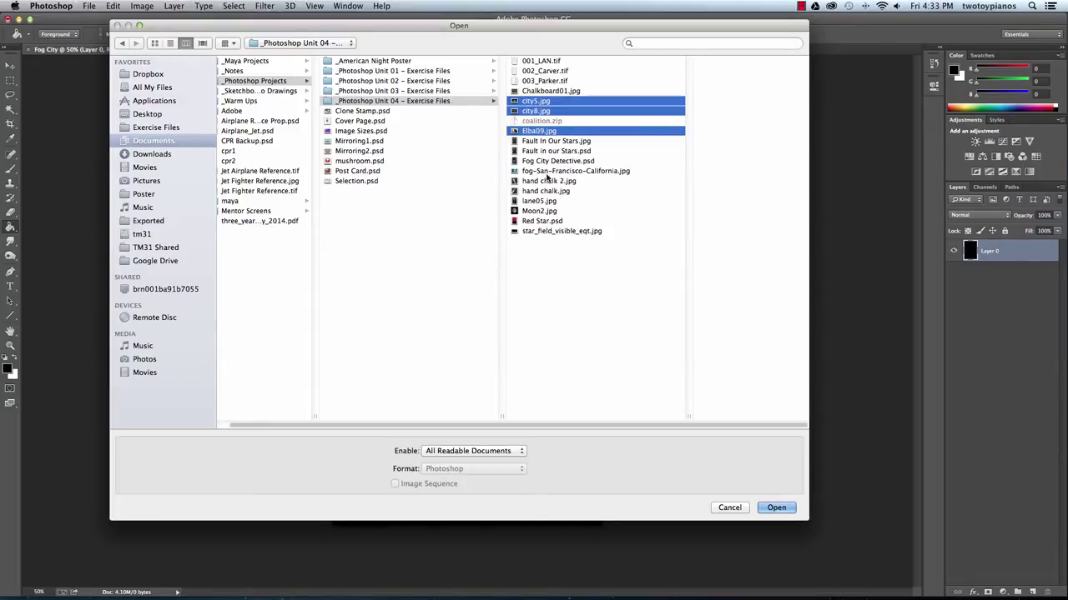
super+click(548, 172)
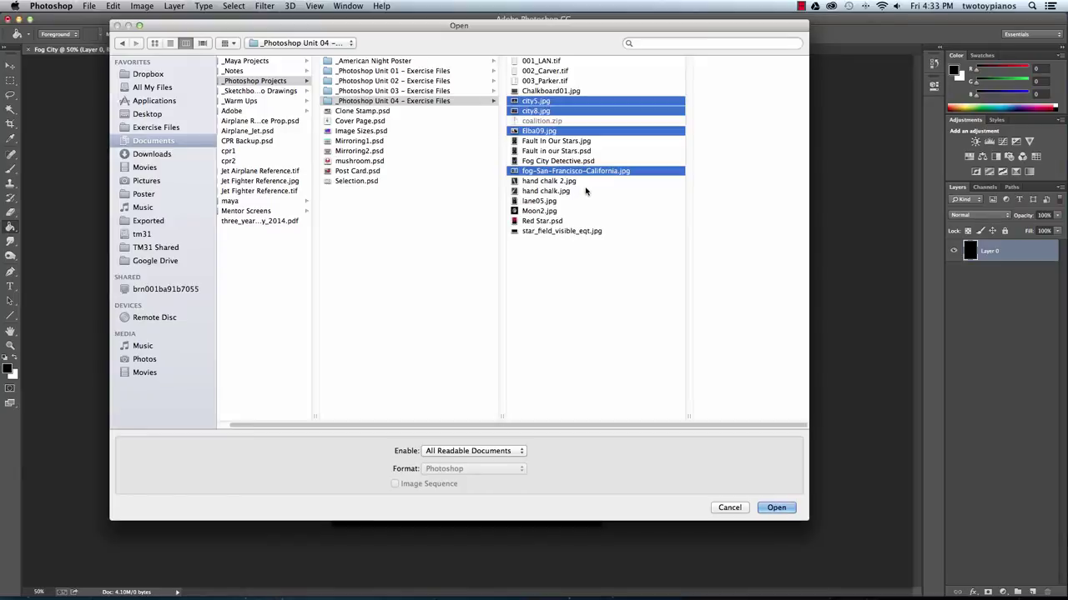
super+click(556, 202)
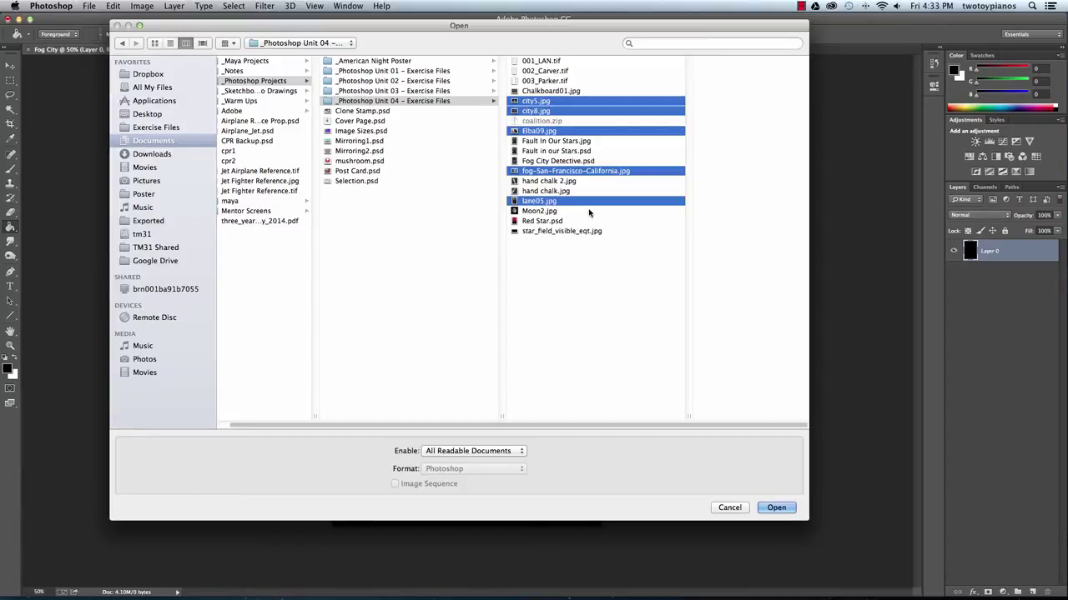
click(776, 507)
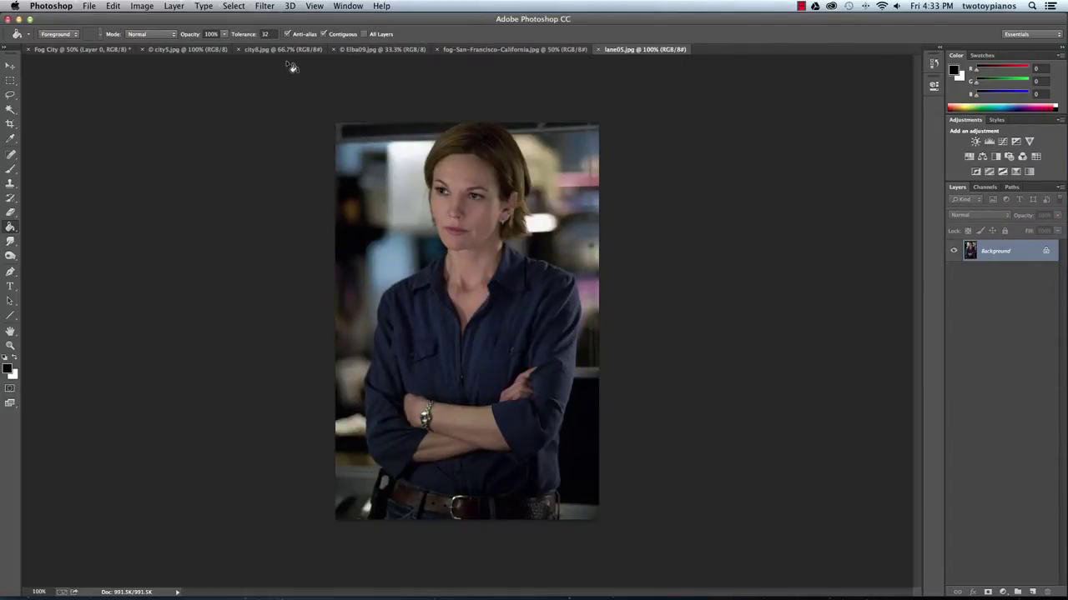
Switch to the Elba09.jpg document and select the Magic Wand tool
click(385, 51)
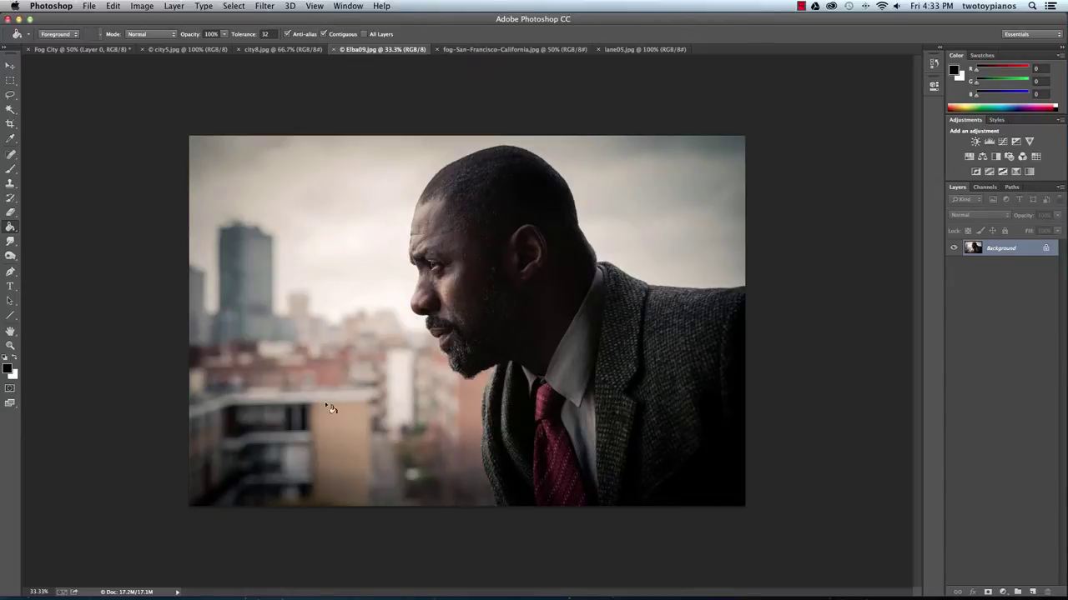
click(10, 109)
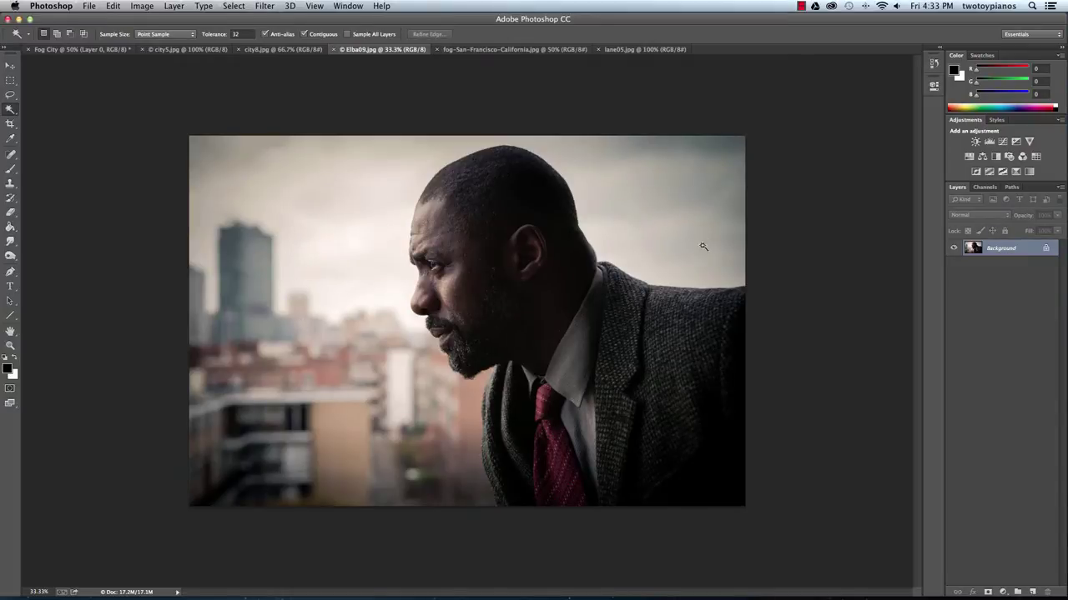
Unlock Elba09's background as Layer 0 and delete the sky left and right of the man
double_click(1007, 248)
click(654, 267)
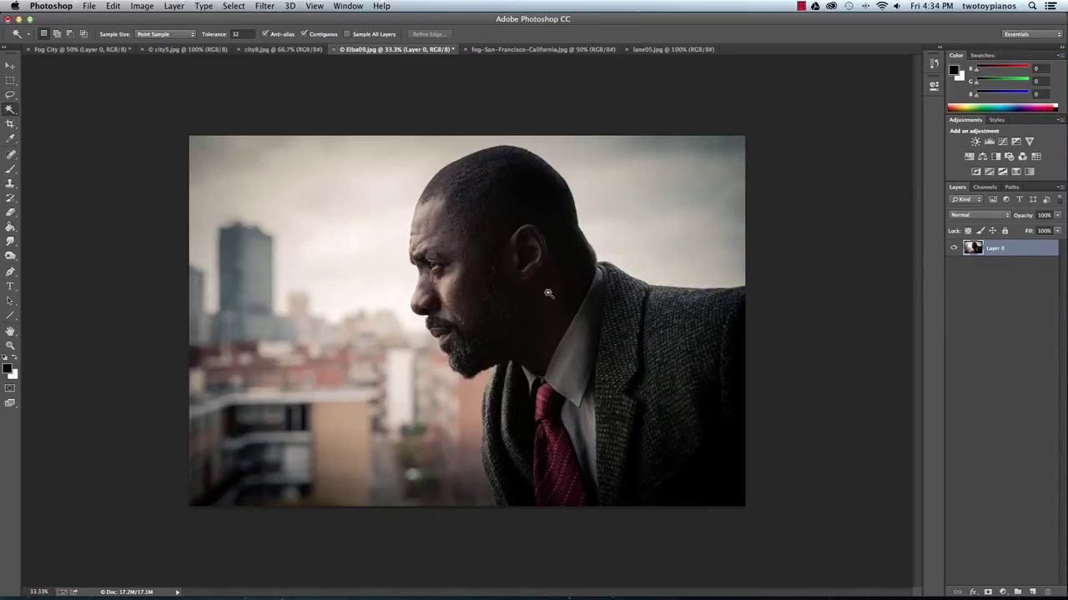
click(347, 222)
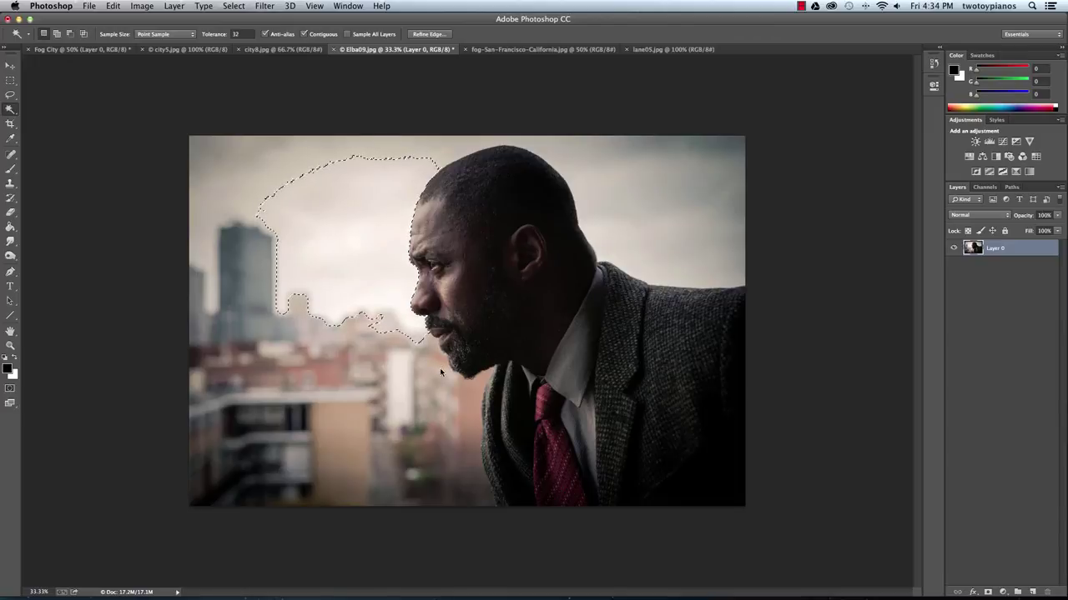
key(Delete)
click(476, 140)
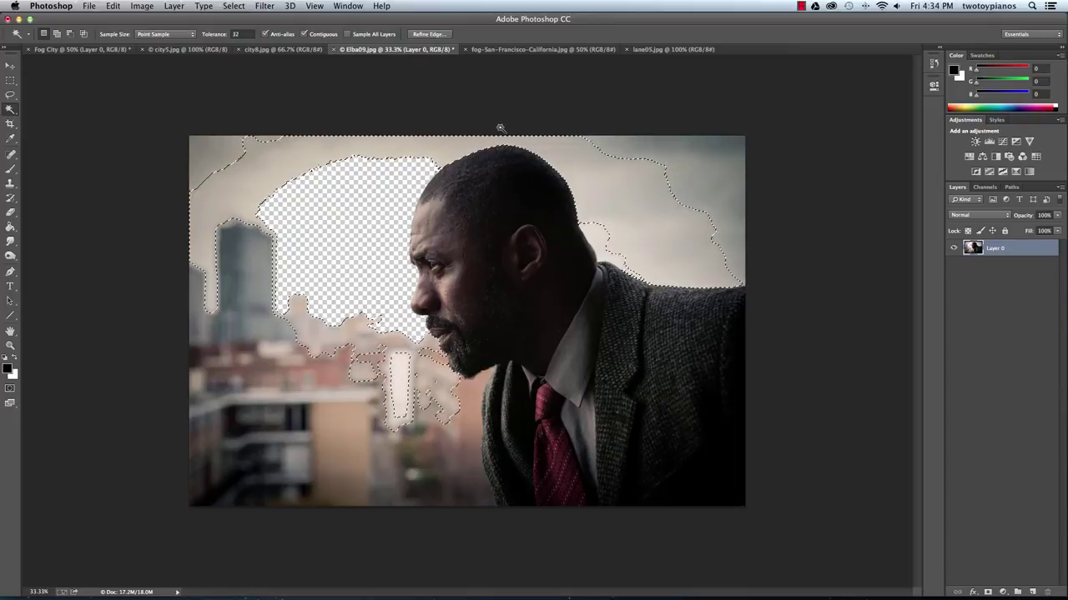
key(Delete)
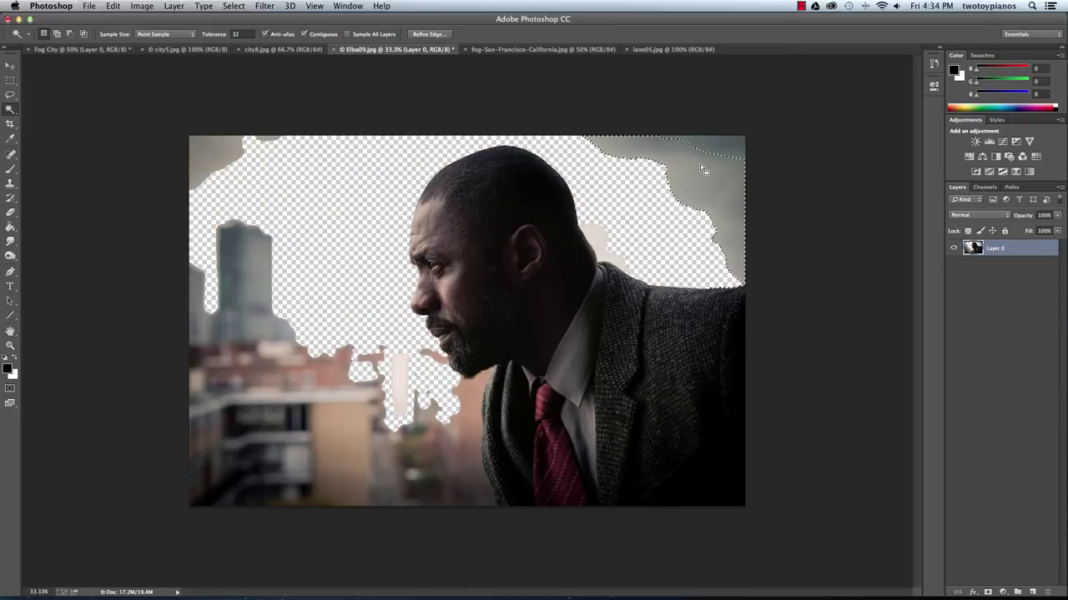
click(703, 167)
key(Delete)
click(733, 146)
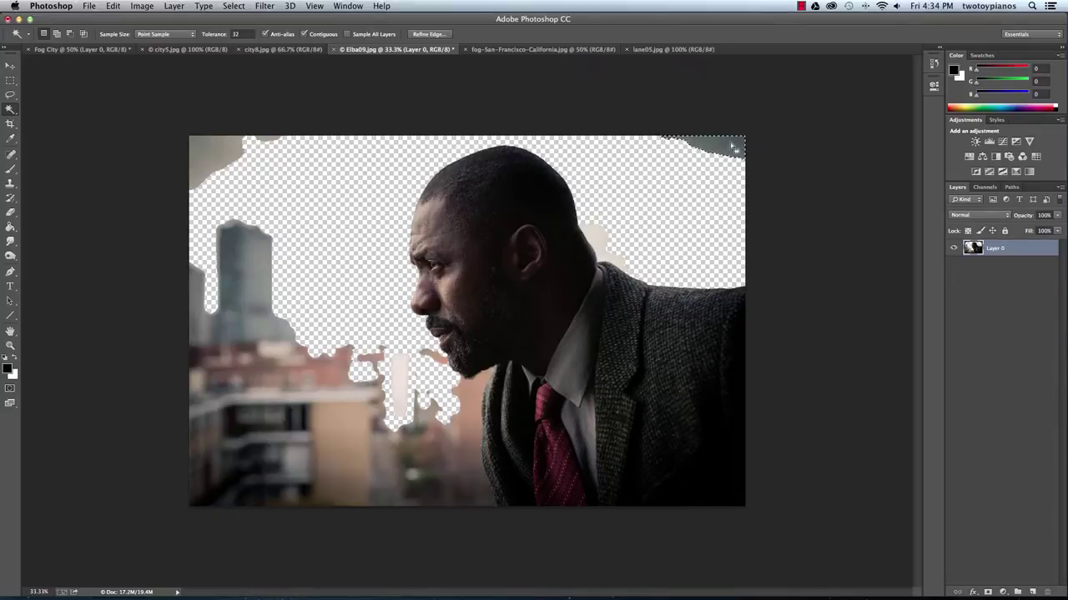
key(Delete)
Delete the light patches beside the shoulder and below the chin, then deselect
click(616, 220)
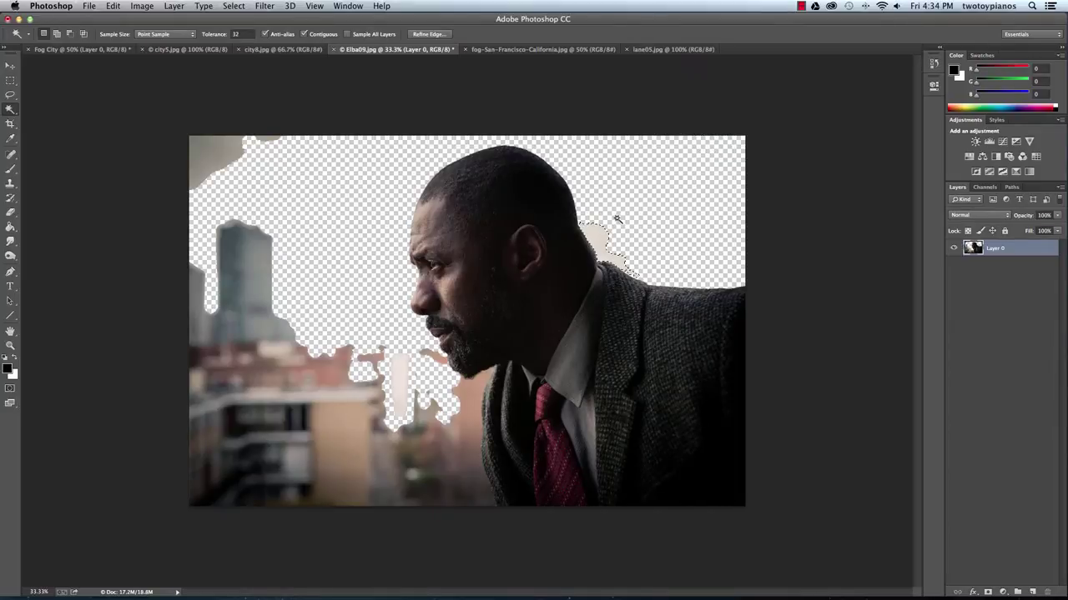
key(Delete)
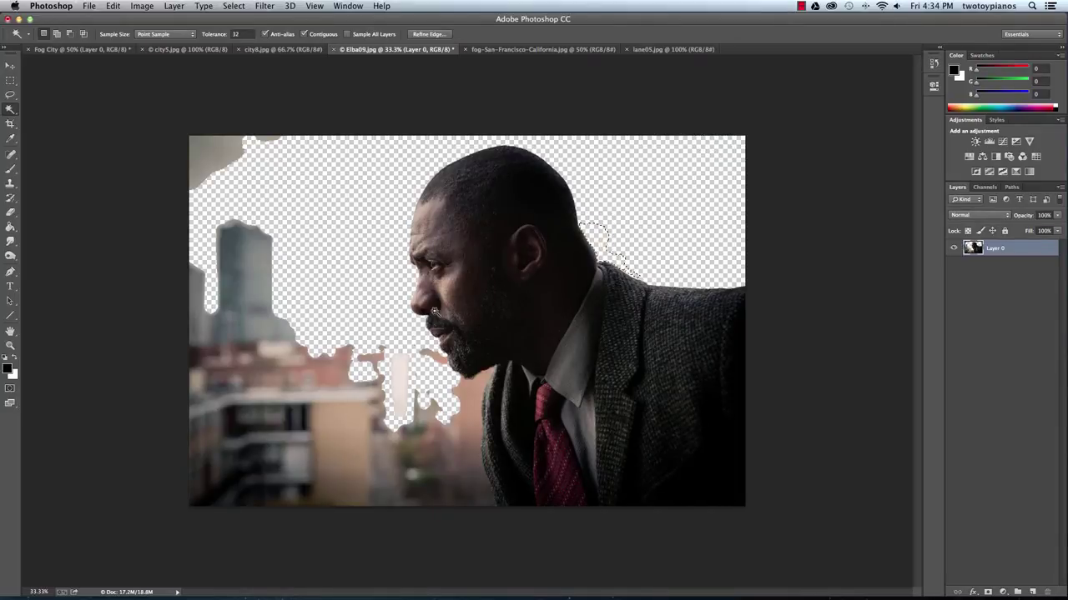
click(478, 408)
key(Delete)
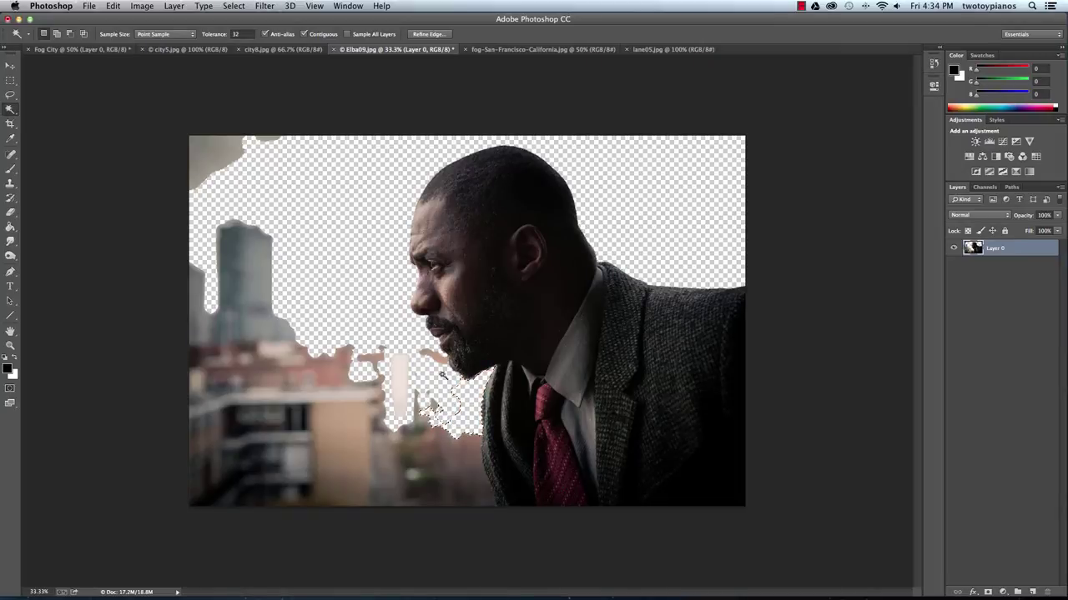
click(434, 357)
key(Delete)
click(443, 465)
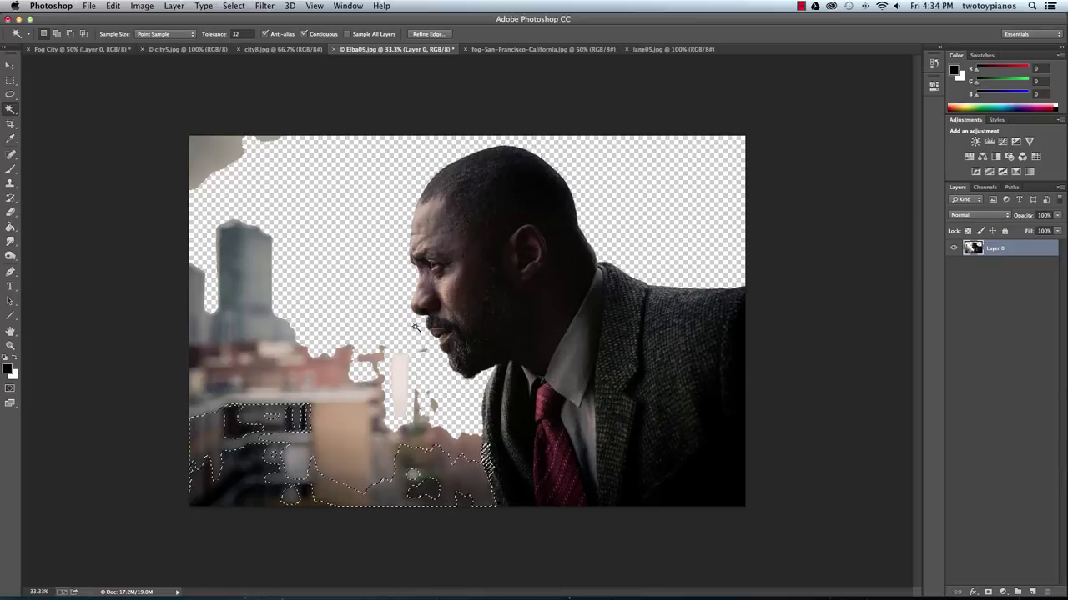
key(super+d)
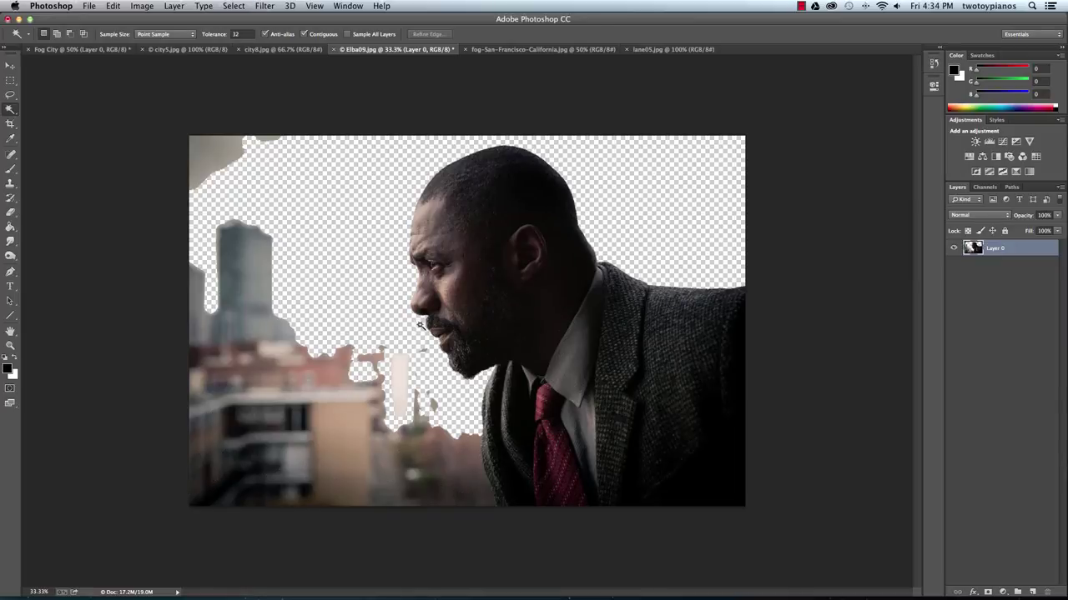
click(10, 95)
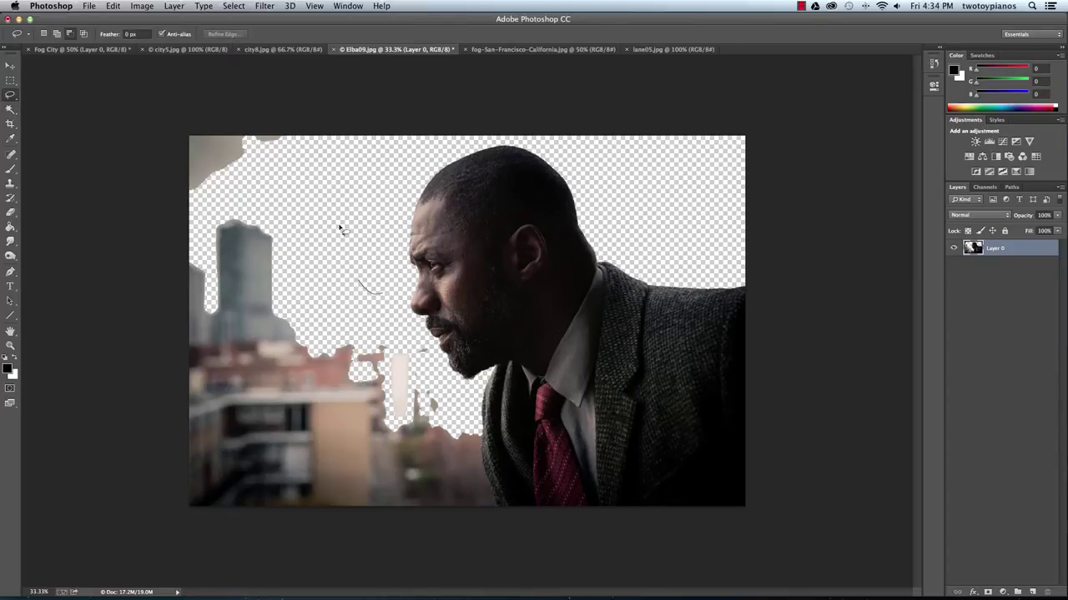
Lasso the leftover buildings on the left side, delete them and deselect
mouse_move(342, 229)
mouse_down()
mouse_move(259, 88)
mouse_move(191, 106)
mouse_move(131, 188)
mouse_move(114, 375)
mouse_move(179, 487)
mouse_move(221, 537)
mouse_move(254, 552)
mouse_up()
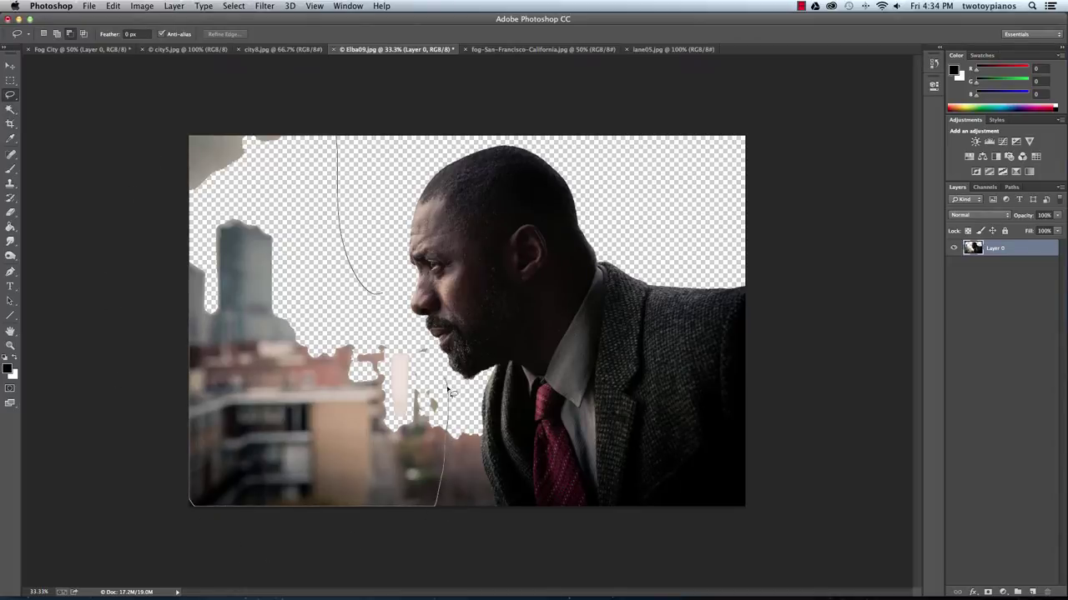
drag(385, 303, 387, 292)
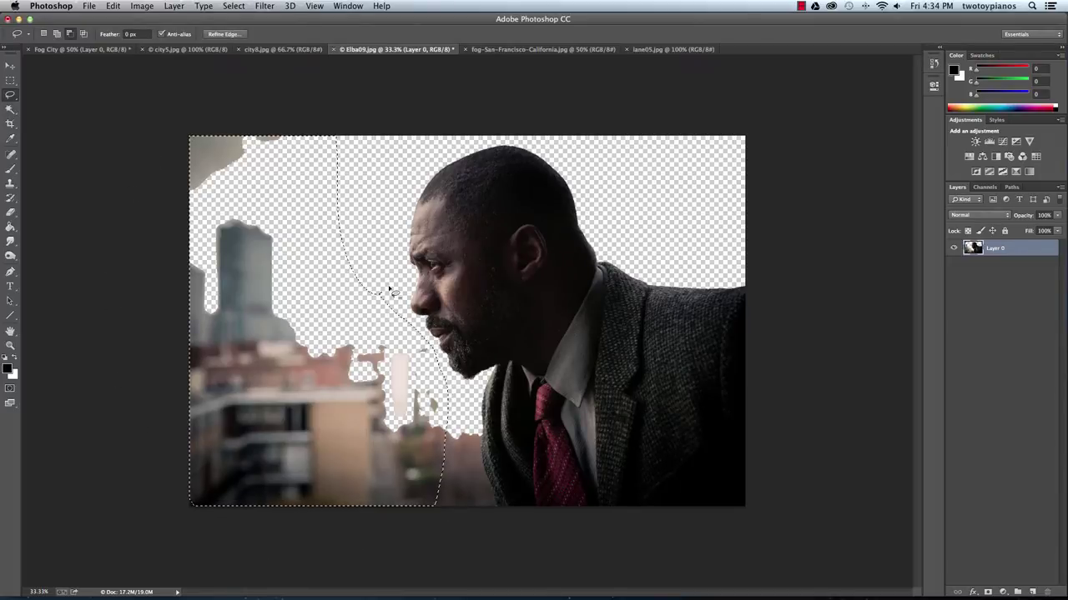
key(Delete)
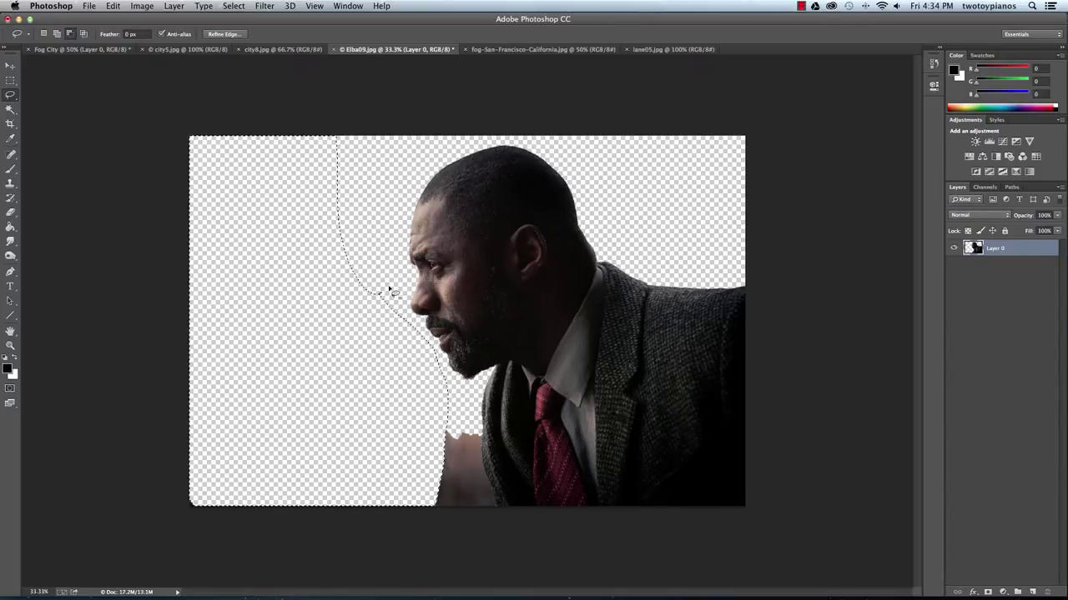
key(super+d)
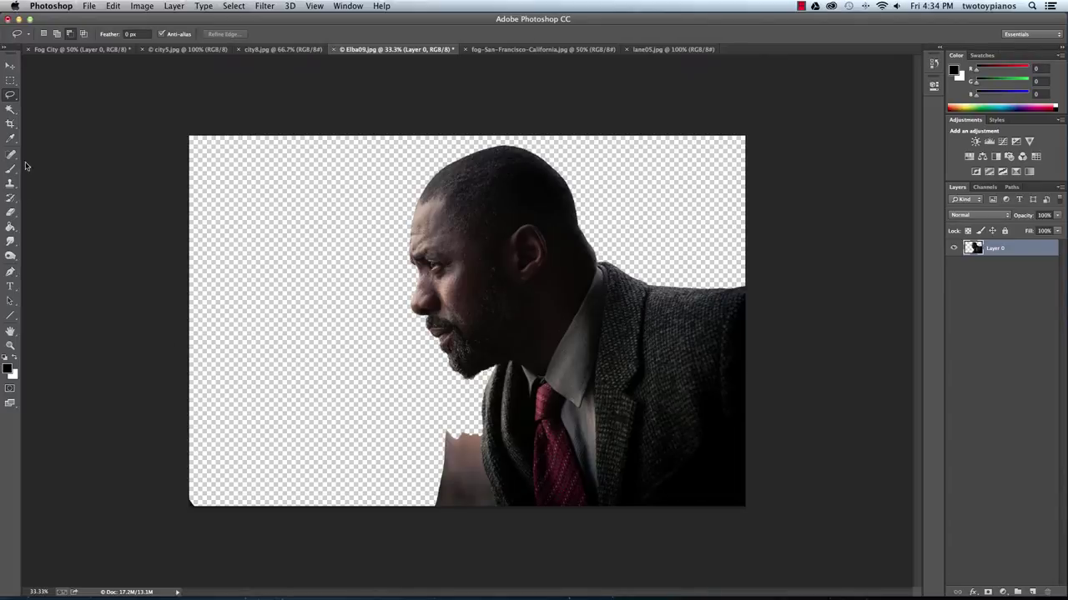
click(11, 212)
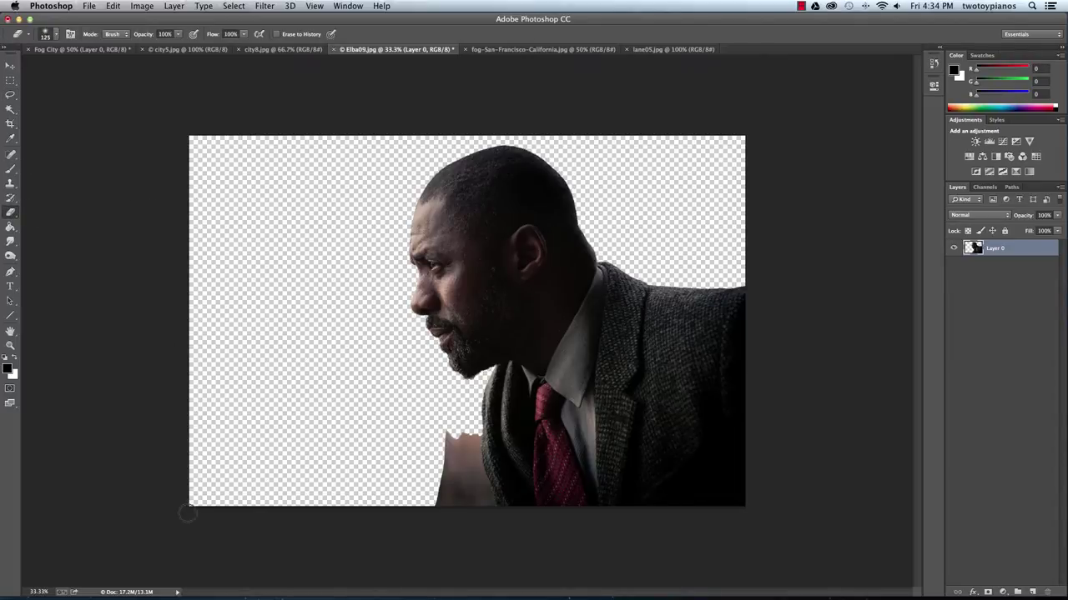
Erase the skin-coloured patch left of the jacket with a hard round eraser
mouse_move(421, 521)
mouse_down()
mouse_move(446, 511)
mouse_move(454, 490)
mouse_move(450, 456)
mouse_up()
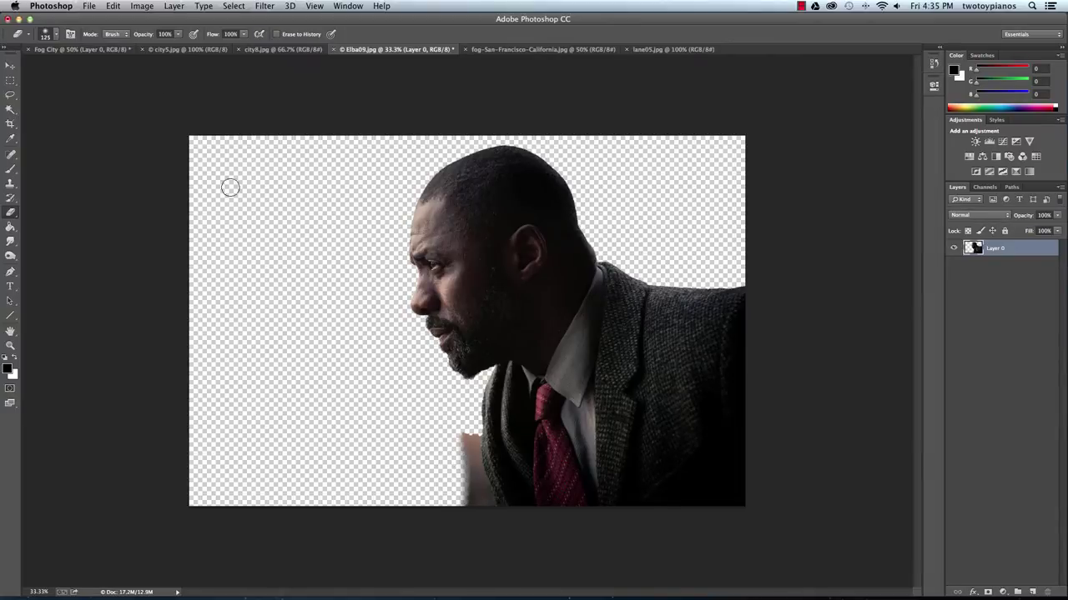
click(54, 37)
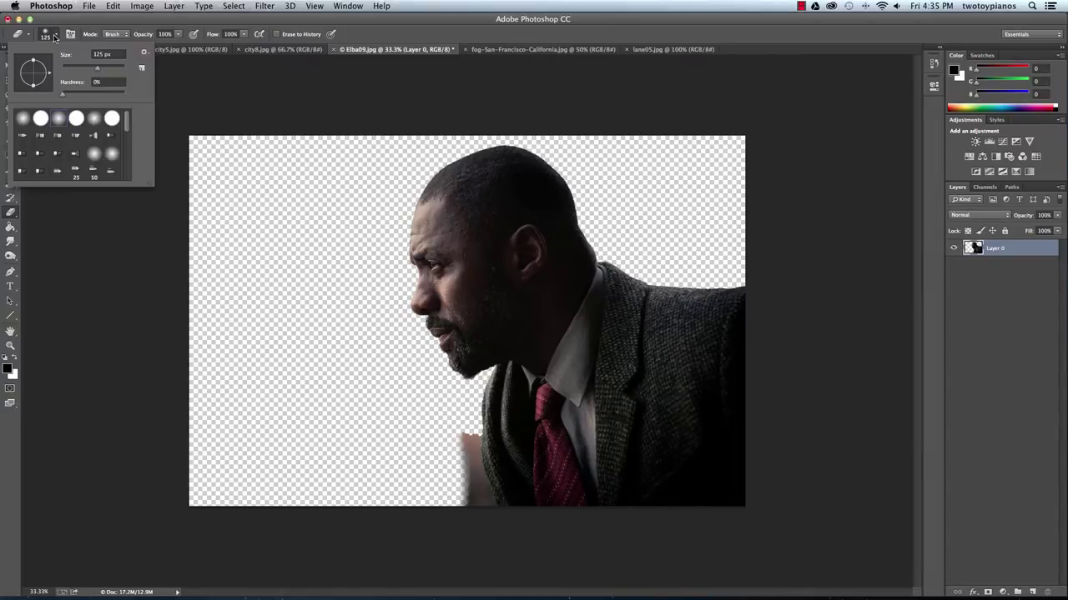
click(40, 118)
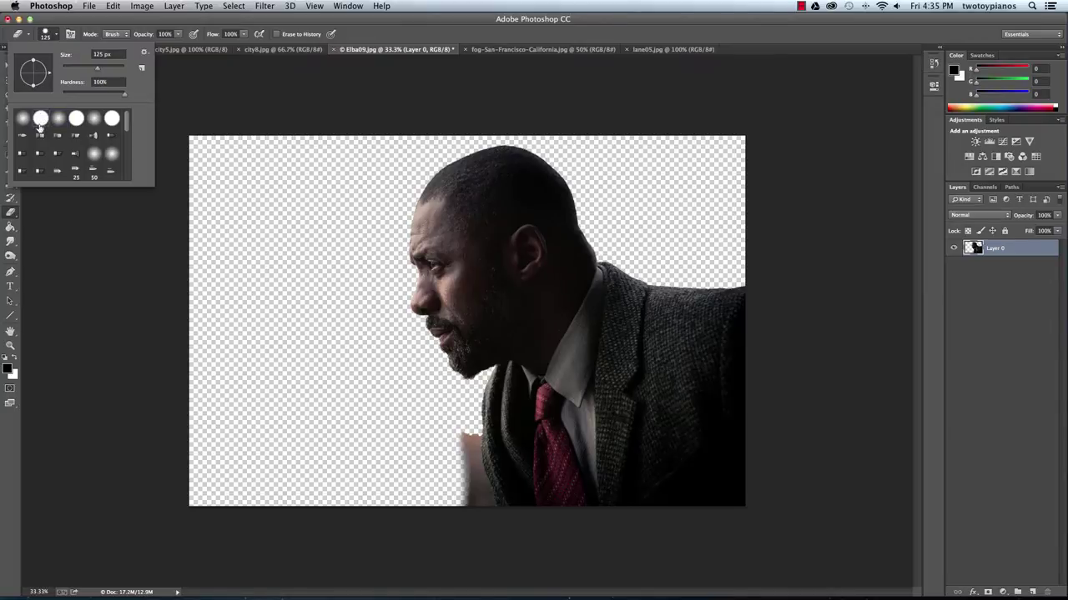
click(408, 438)
mouse_move(449, 474)
mouse_down()
mouse_move(453, 439)
mouse_move(467, 489)
mouse_move(462, 436)
mouse_up()
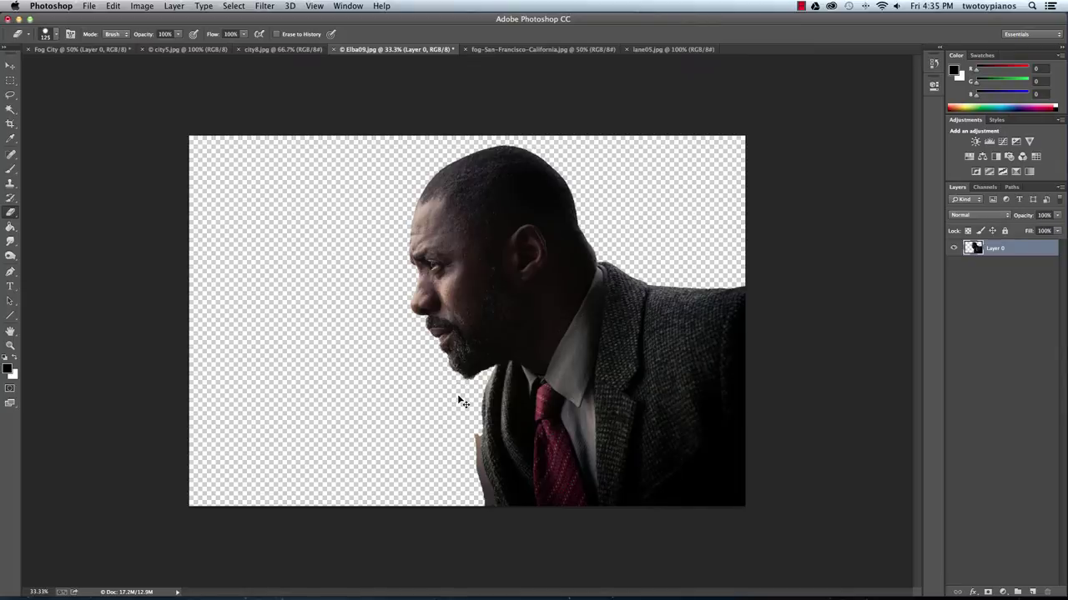
At 100% zoom, erase the remaining patch and dark strip along the jacket edge with an 80 px eraser
key(super+equal)
key(super+equal)
key(super+equal)
drag(632, 275, 540, 225)
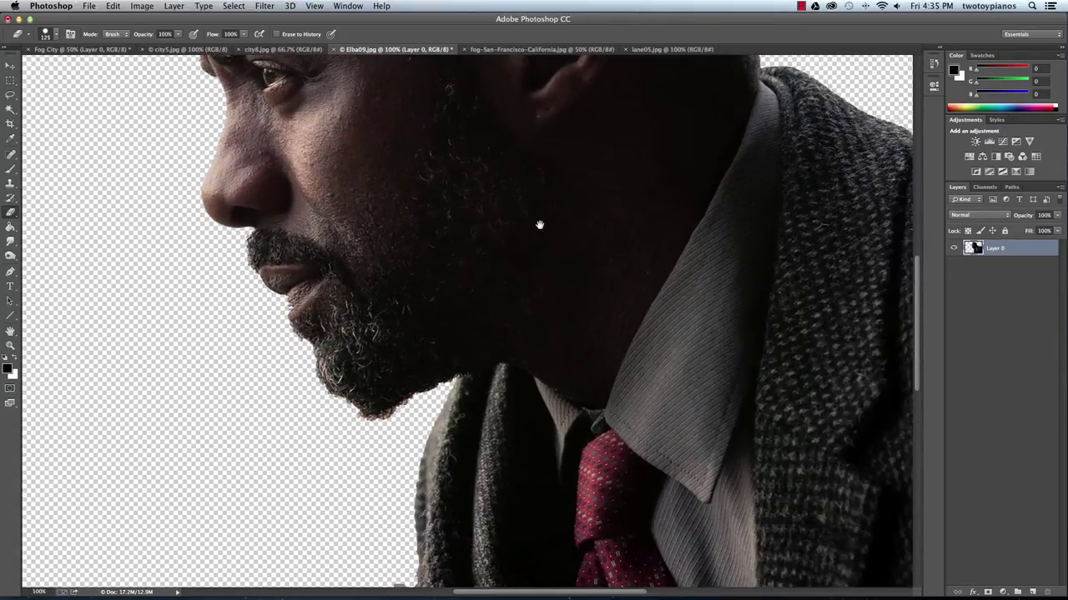
scroll(539, 225, down, 6)
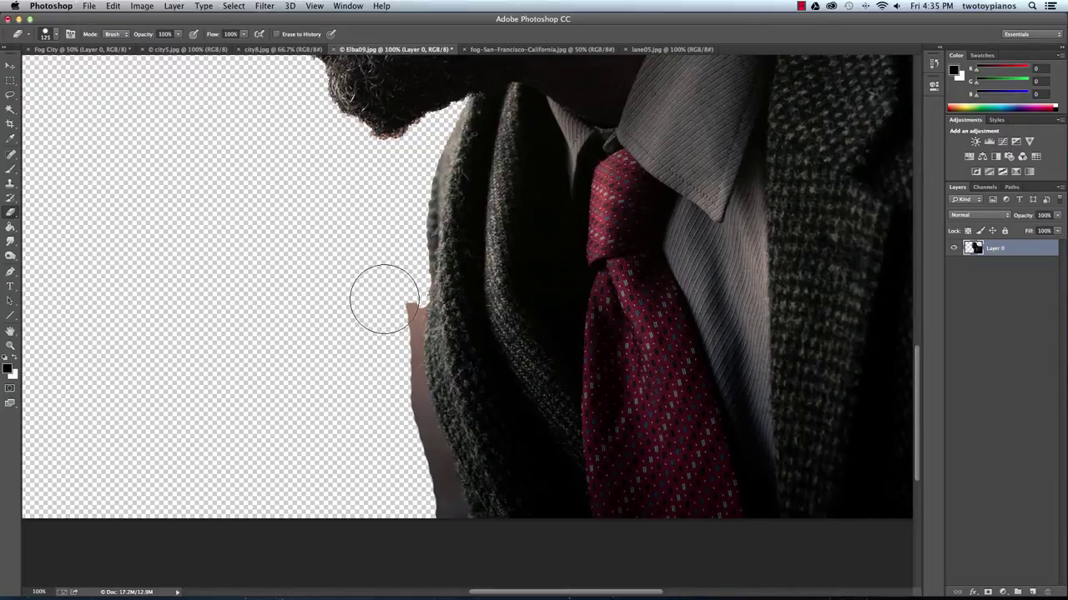
key(bracketleft)
key(bracketleft)
key(bracketleft)
mouse_move(397, 314)
mouse_down()
mouse_move(400, 306)
mouse_move(400, 391)
mouse_move(424, 467)
mouse_move(431, 543)
mouse_up()
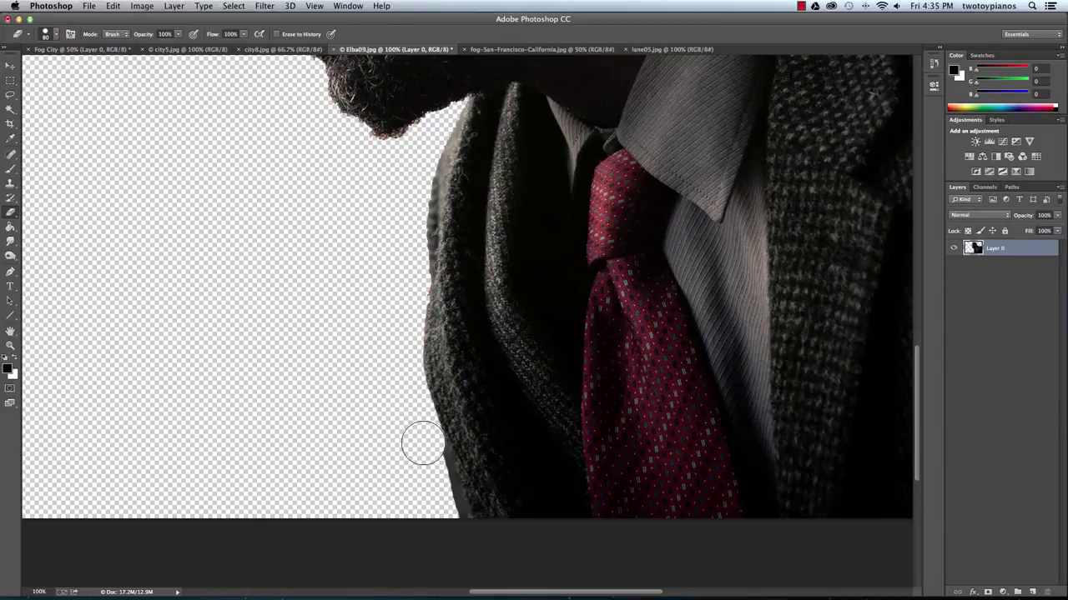
drag(423, 443, 447, 546)
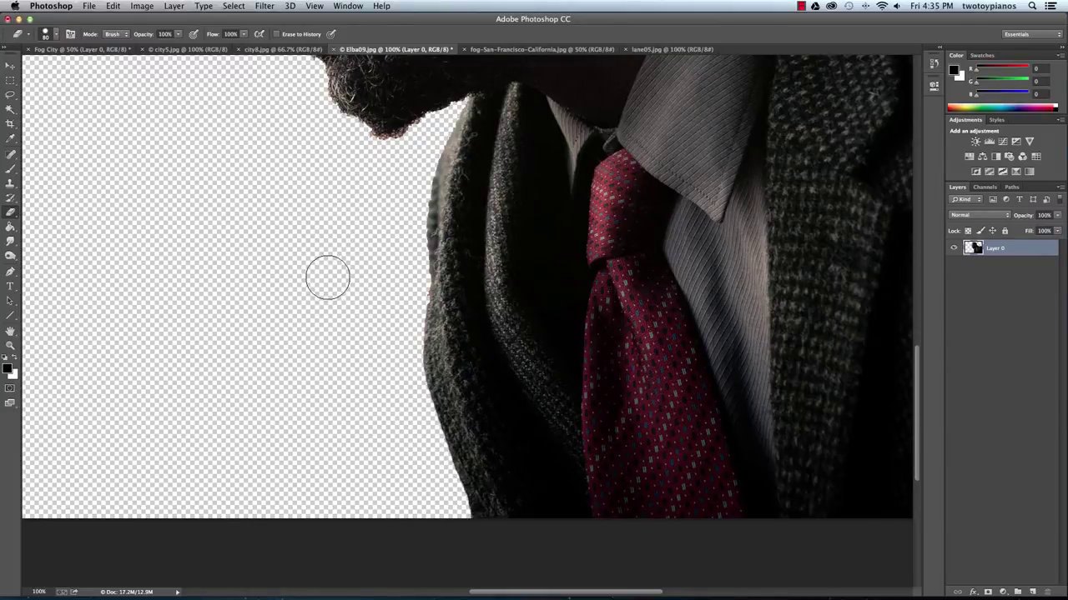
Zoom back out to the whole photo and add a new empty layer
key(space)
drag(655, 216, 625, 352)
drag(575, 58, 568, 211)
scroll(562, 282, up, 2)
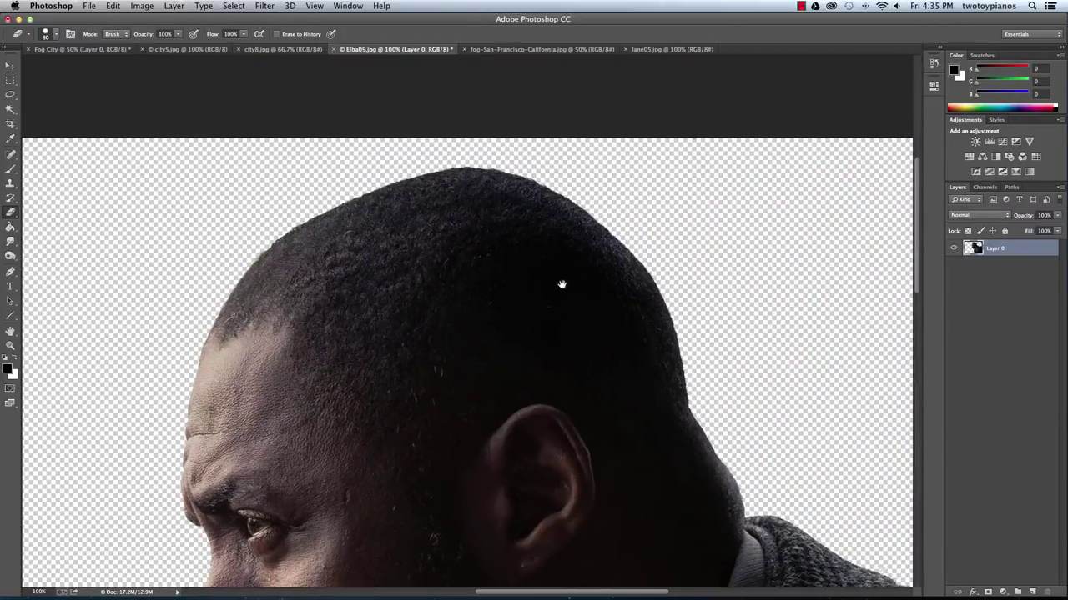
scroll(512, 191, down, 10)
scroll(512, 191, right, 8)
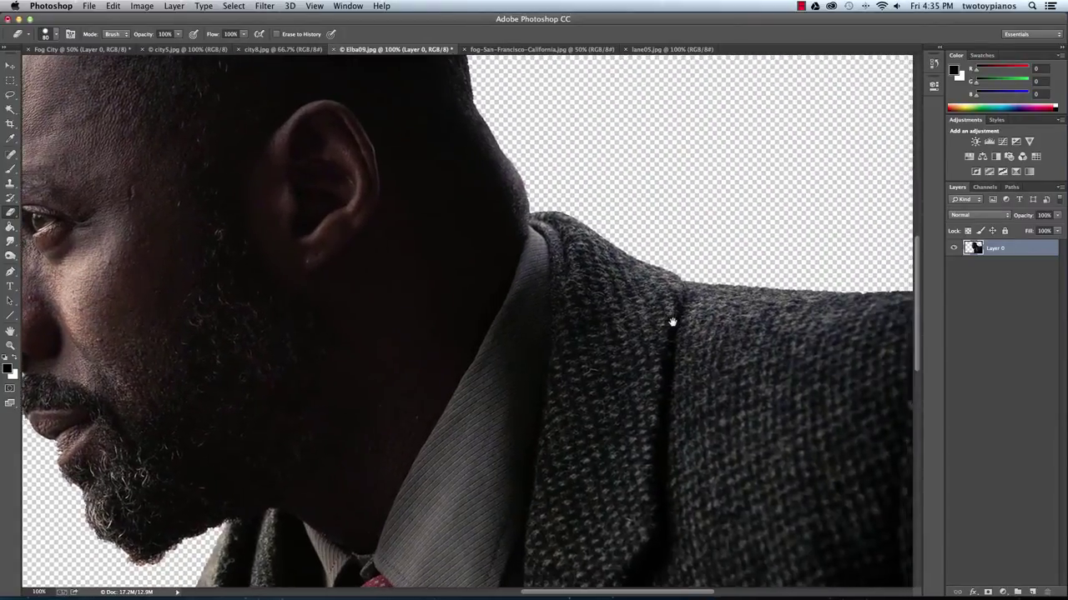
scroll(674, 312, right, 10)
scroll(674, 312, down, 2)
key(super+minus)
key(super+minus)
key(super+minus)
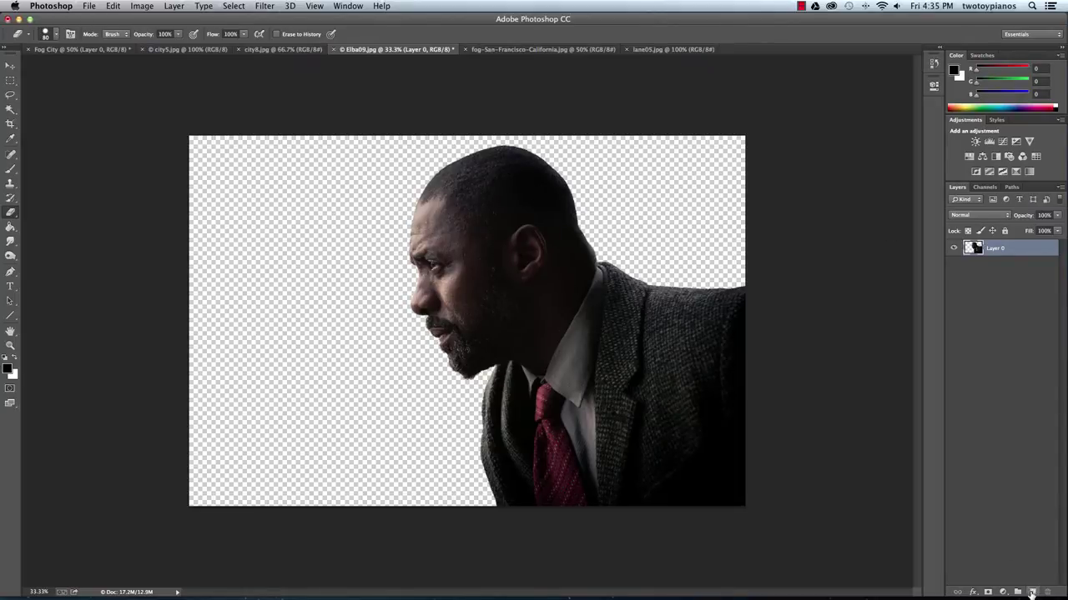
click(1031, 592)
Move Layer 1 beneath Layer 0 and fill it with blue 1b5ac1
drag(983, 257, 1023, 300)
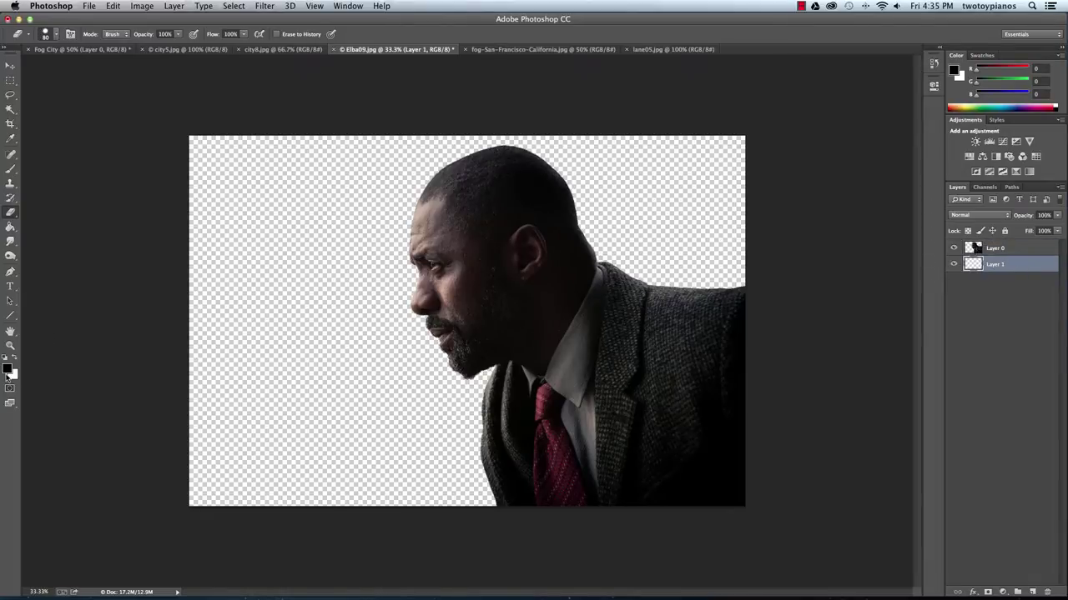
click(8, 368)
click(644, 226)
mouse_move(732, 275)
mouse_down()
mouse_move(731, 200)
mouse_move(731, 214)
mouse_move(696, 180)
mouse_move(699, 193)
mouse_up()
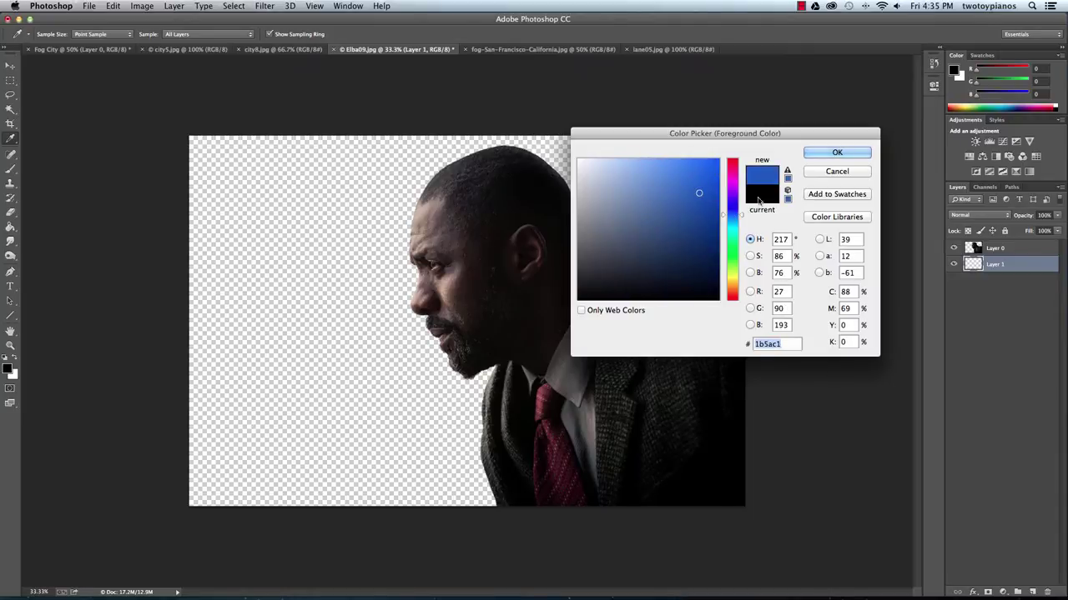
click(835, 153)
key(e)
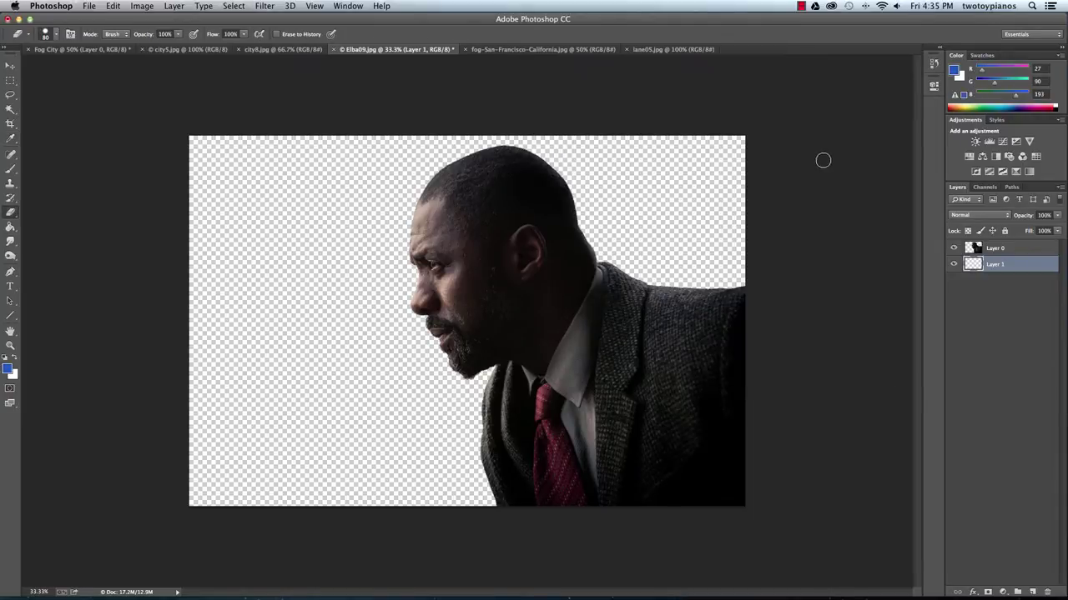
click(11, 226)
click(333, 292)
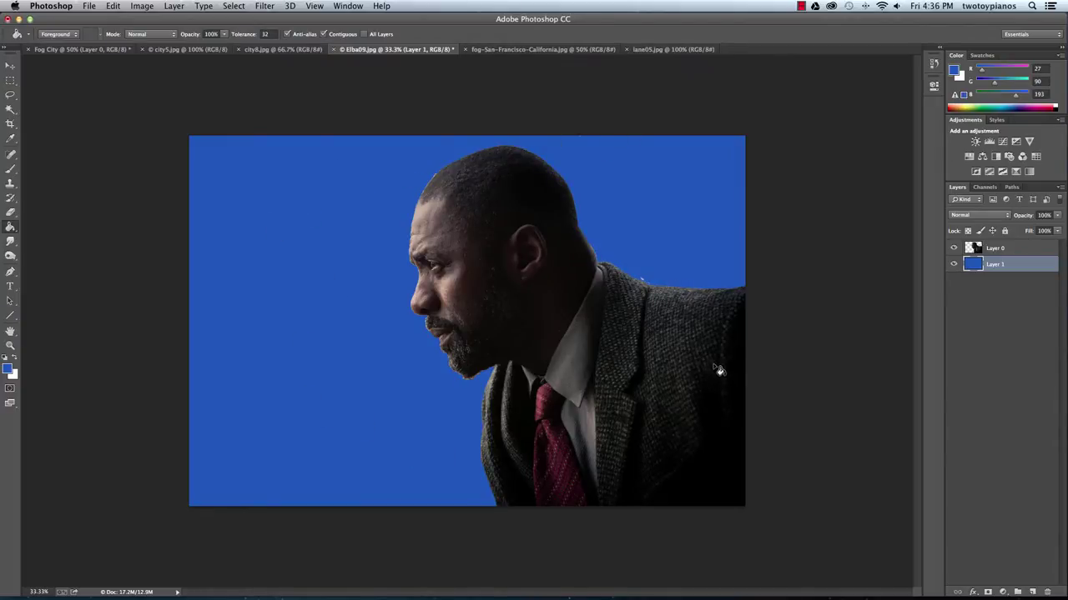
Back on Layer 0 at 66.7% zoom, erase stray fringe specks along the shoulder
click(1001, 250)
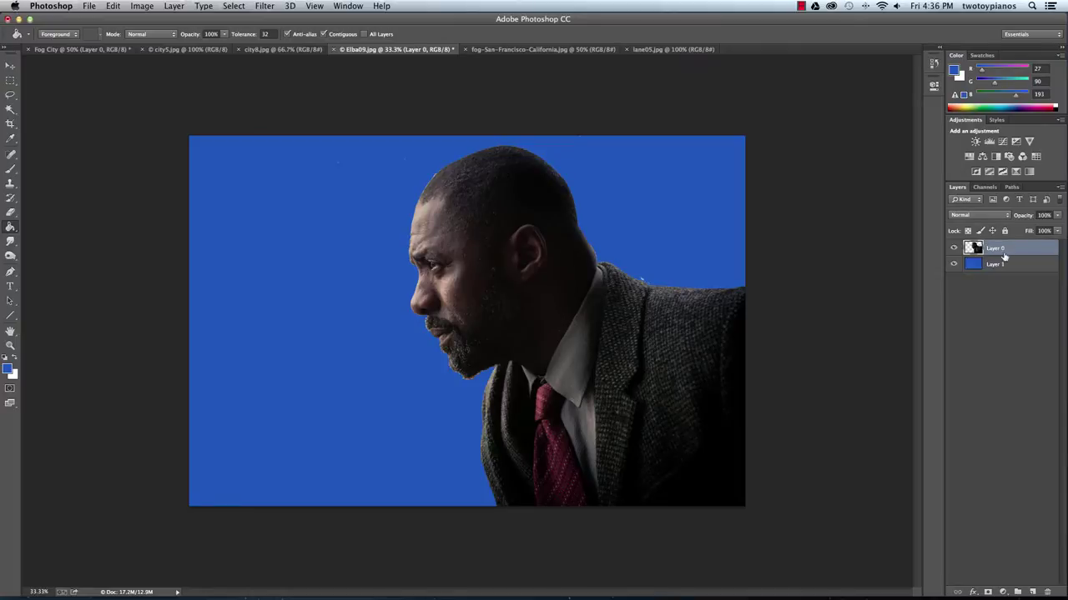
key(super+equal)
key(super+equal)
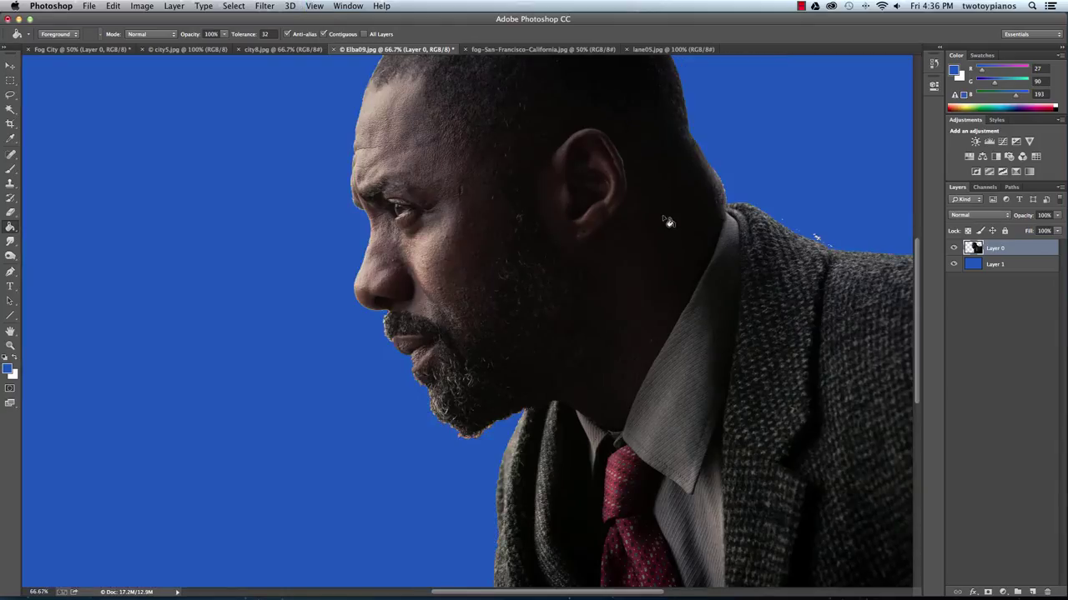
drag(608, 230, 378, 248)
key(e)
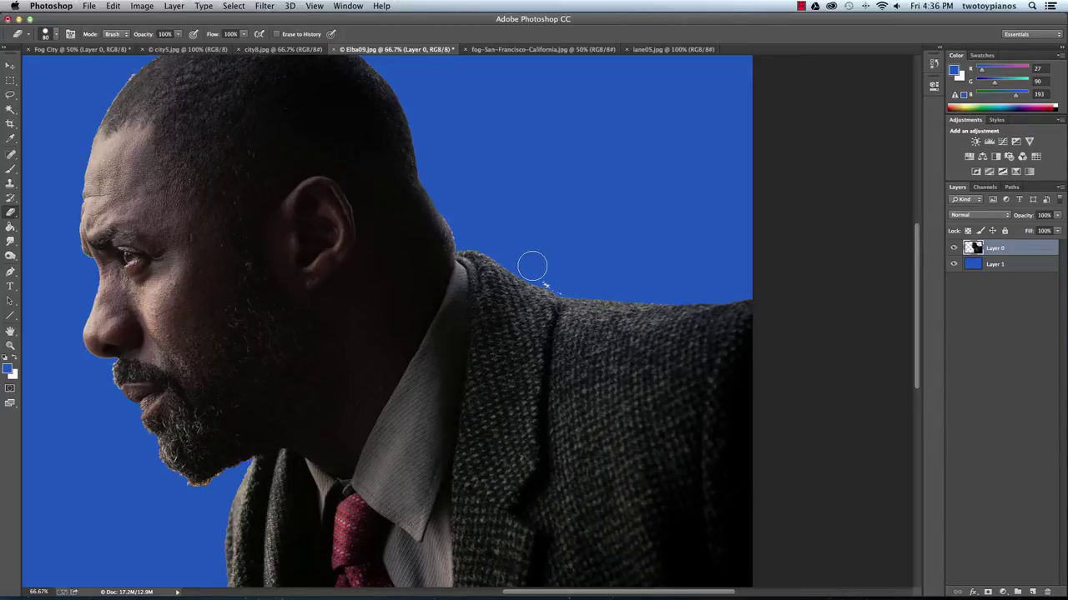
mouse_move(538, 265)
mouse_down()
mouse_move(562, 278)
mouse_move(565, 265)
mouse_move(567, 276)
mouse_up()
Zoom to 100% and erase the light fringe along the scarf's edge below the beard
drag(526, 193, 553, 336)
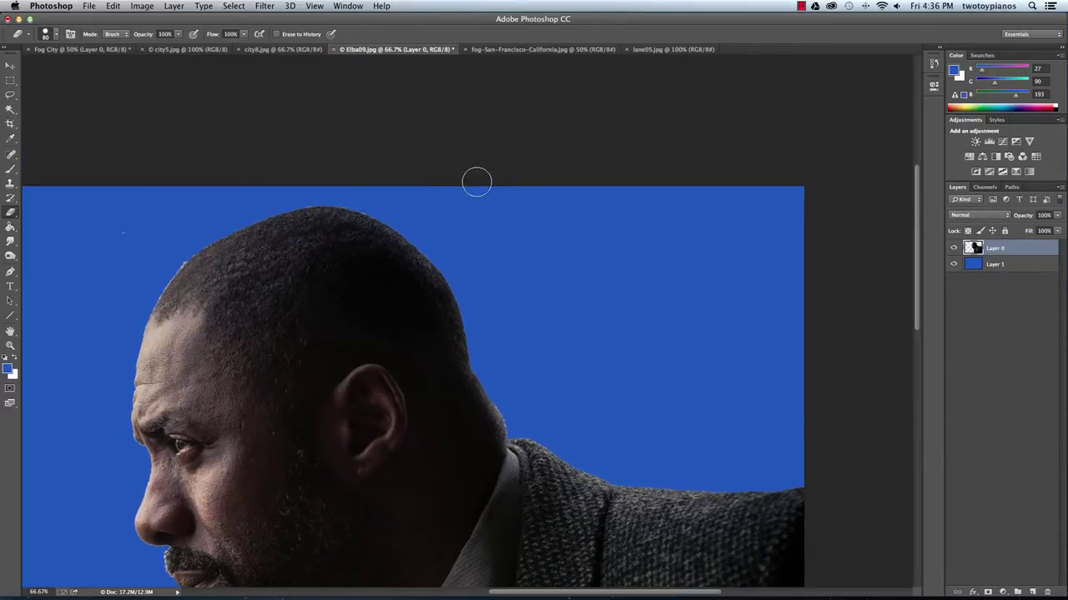
drag(294, 183, 526, 162)
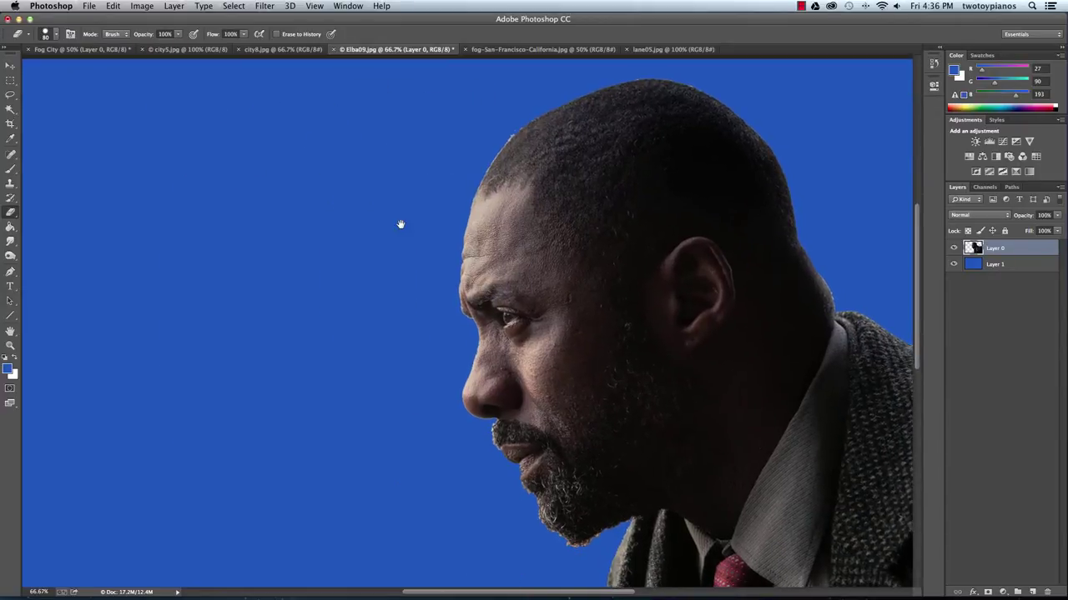
drag(400, 226, 395, 411)
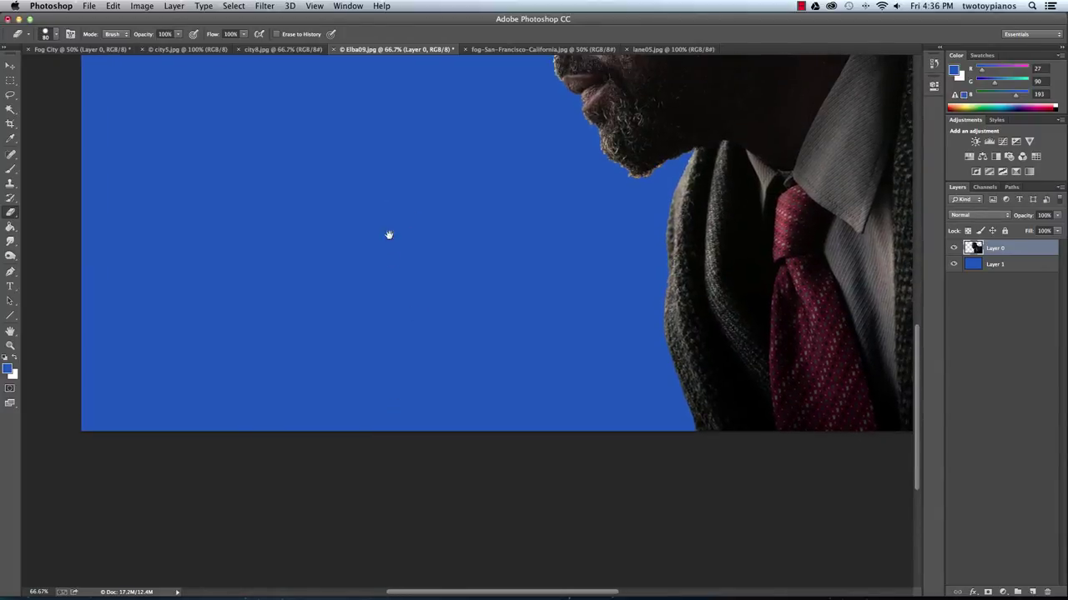
drag(388, 233, 408, 337)
drag(801, 408, 567, 267)
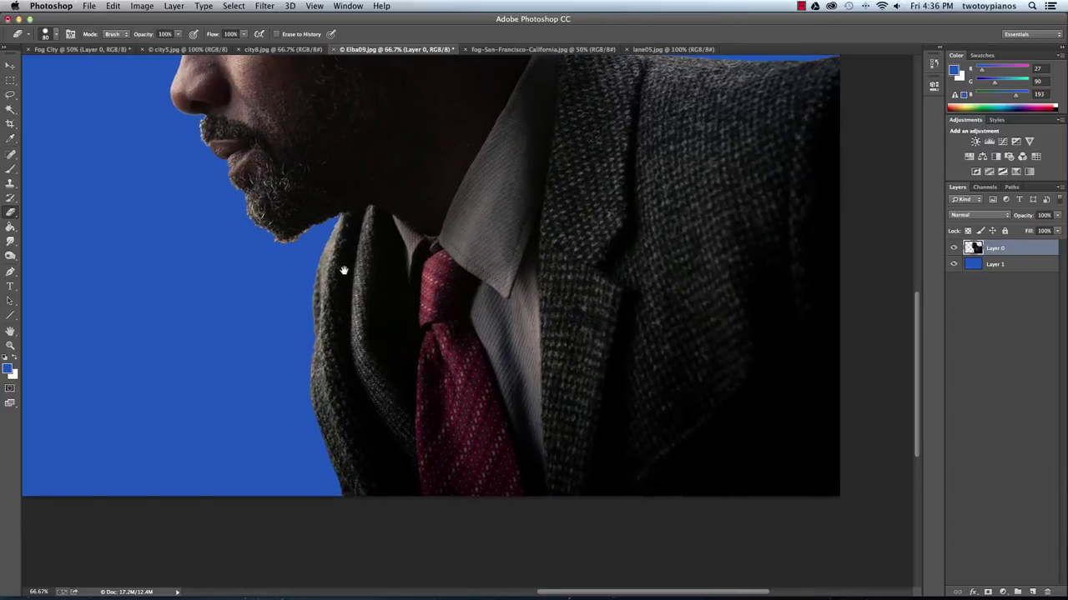
drag(397, 319, 434, 350)
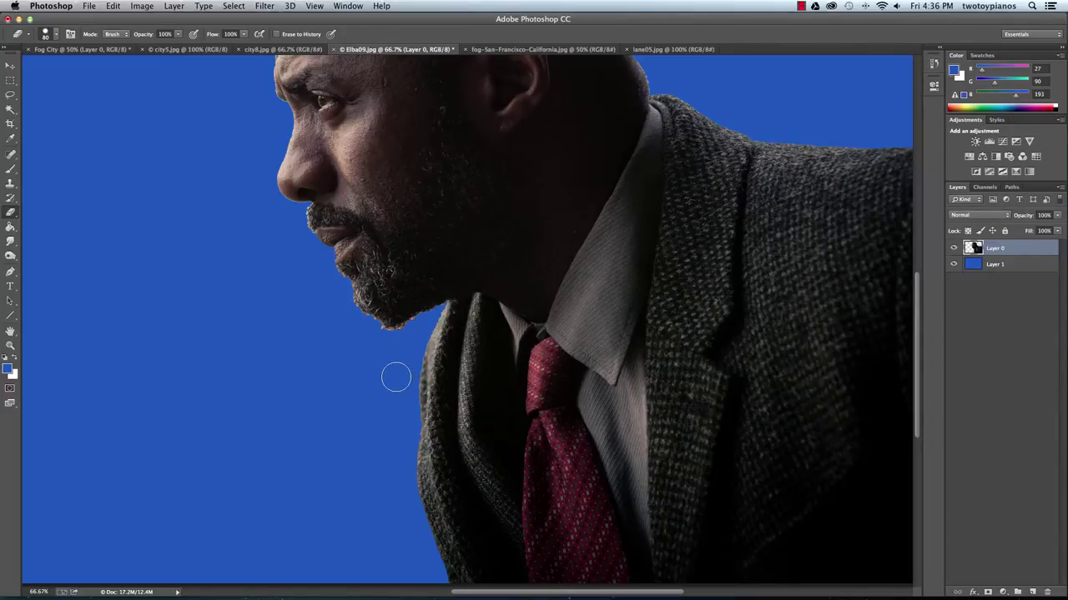
key(super+1)
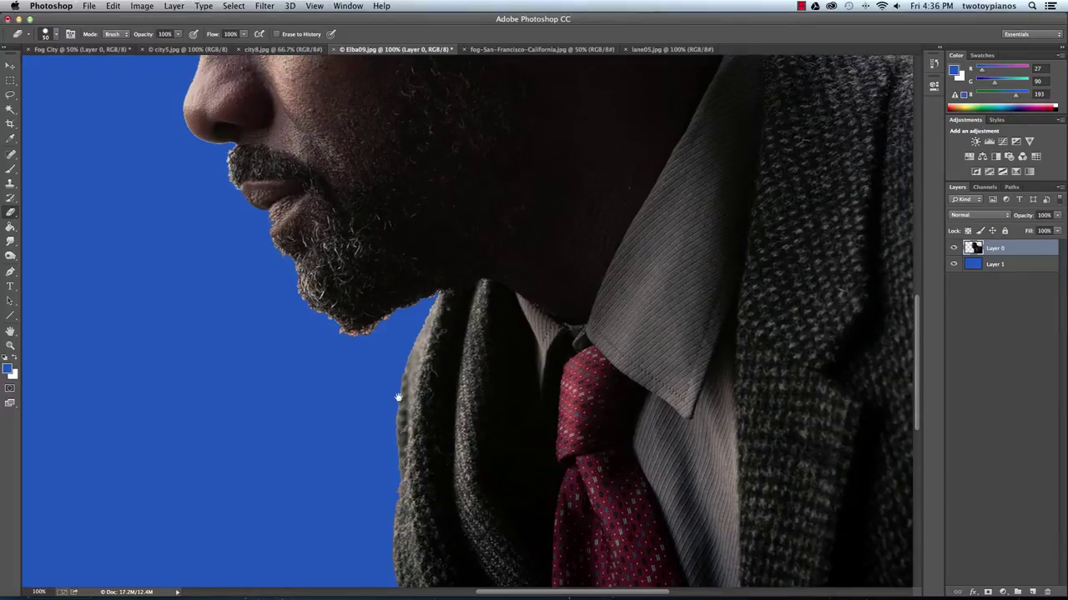
scroll(396, 382, down, 2)
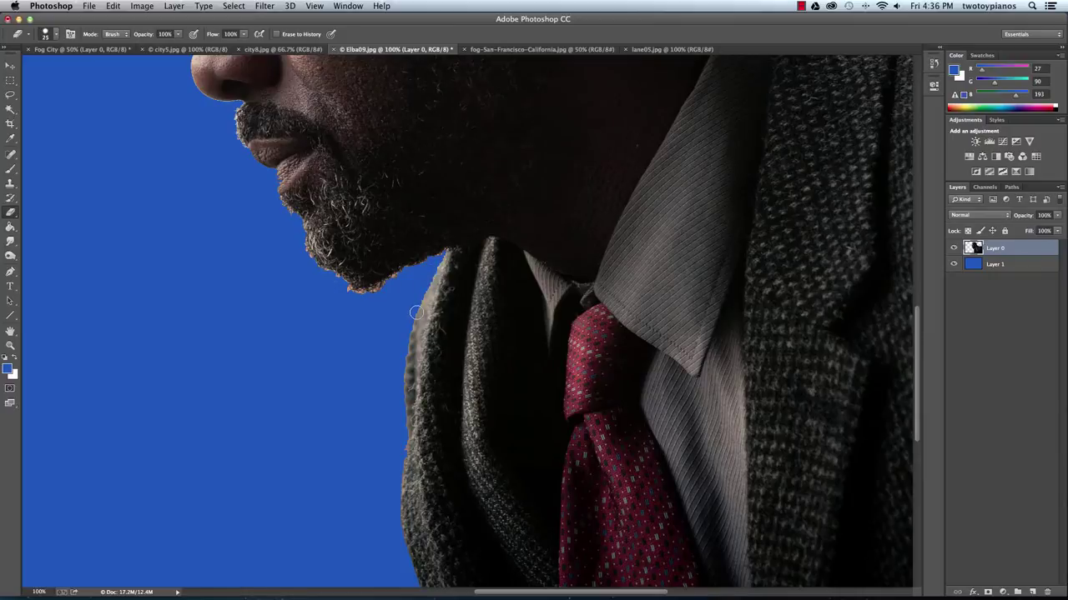
drag(417, 306, 401, 351)
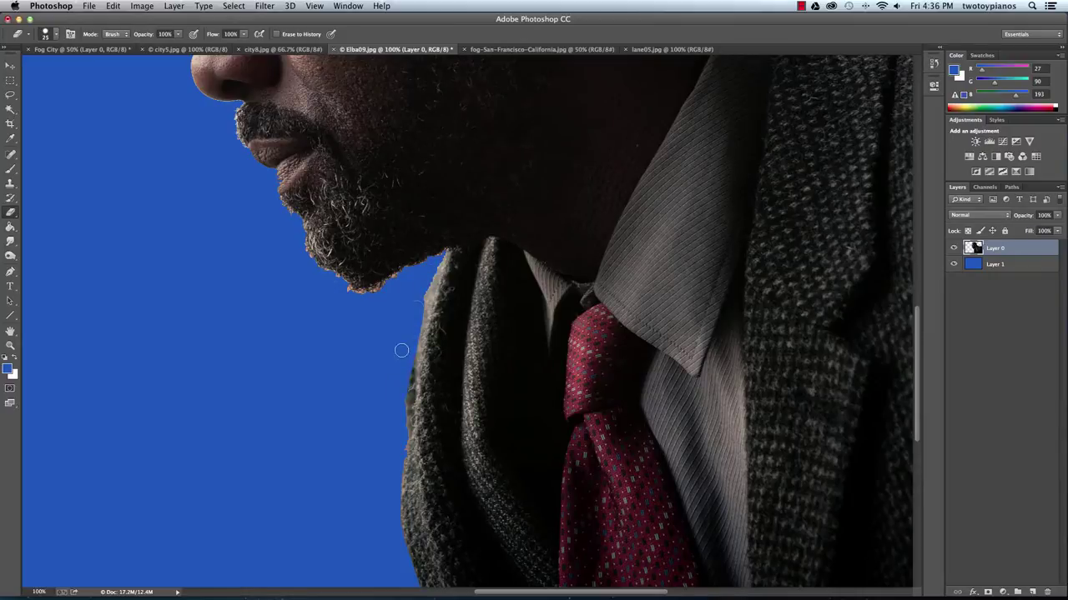
drag(425, 282, 414, 338)
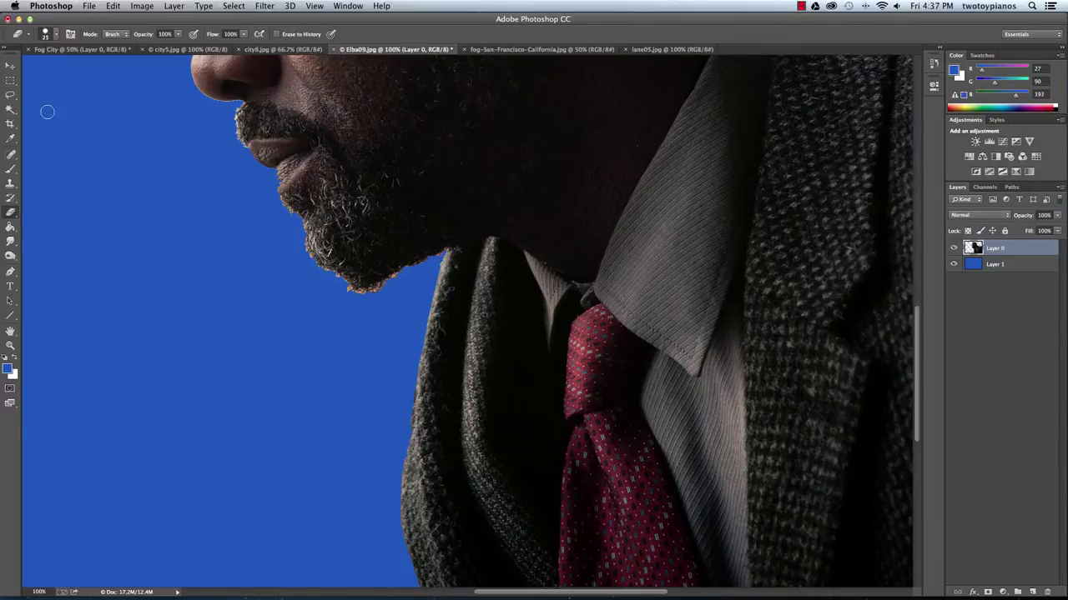
Switch the eraser to the scattered 59 px tip, shrunk to about 35 px
click(56, 35)
drag(127, 126, 134, 151)
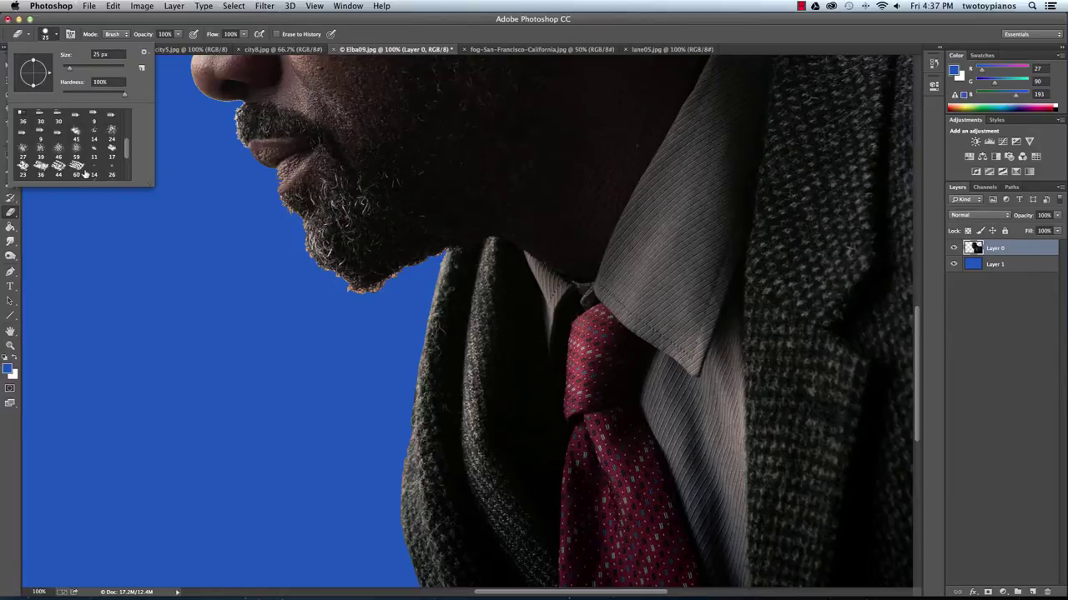
click(76, 151)
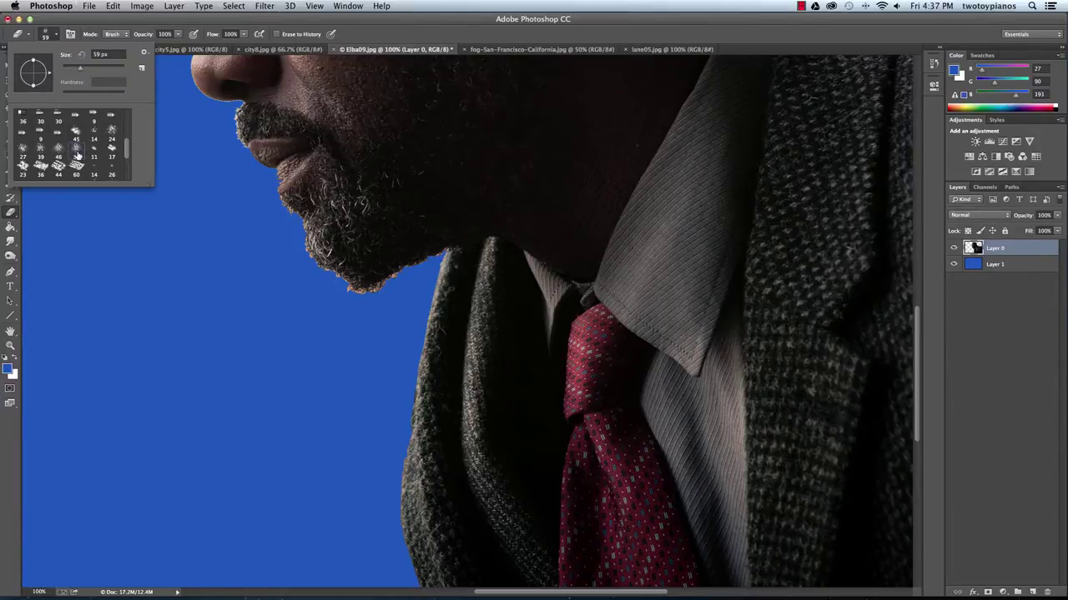
key(Return)
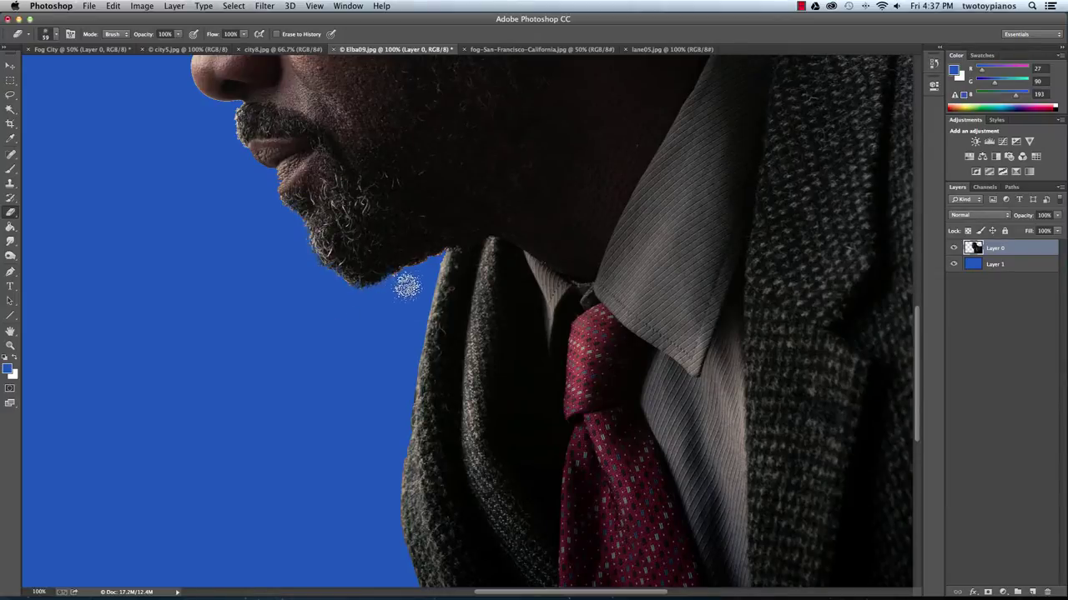
key(bracketleft)
key(bracketleft)
key(bracketleft)
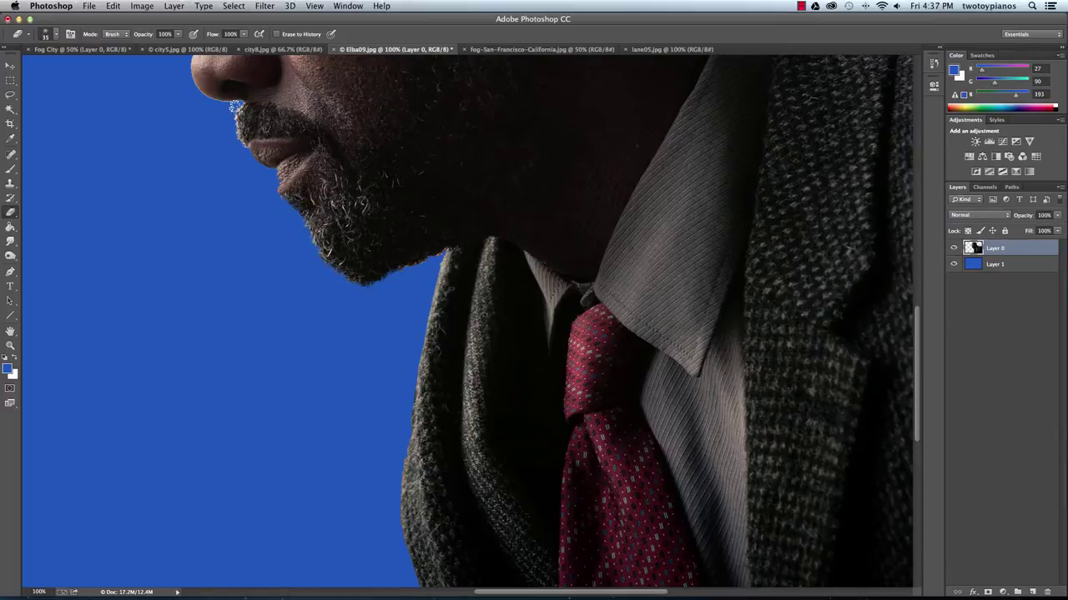
Zoom to 200% on the chin, shrink the eraser to 20 px and frame the lips and beard
ctrl+click(468, 302)
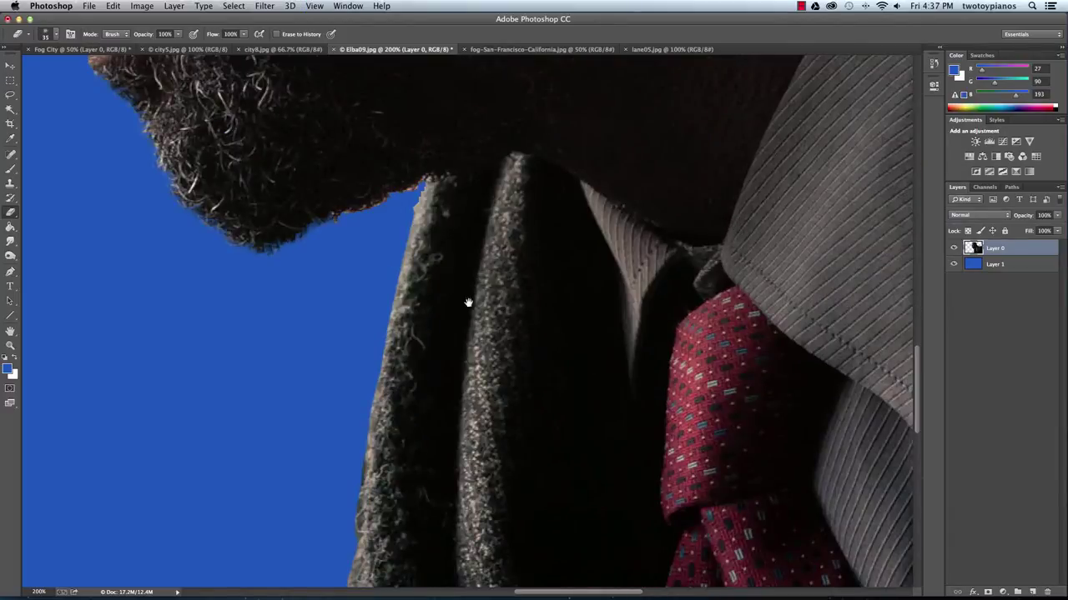
drag(369, 193, 334, 231)
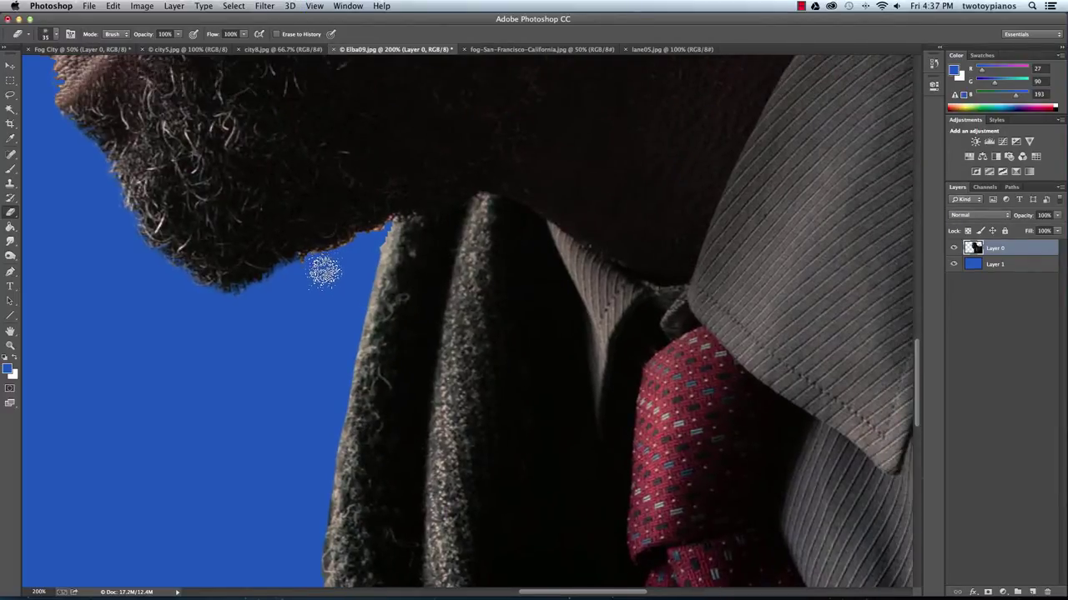
key(bracketleft)
key(bracketleft)
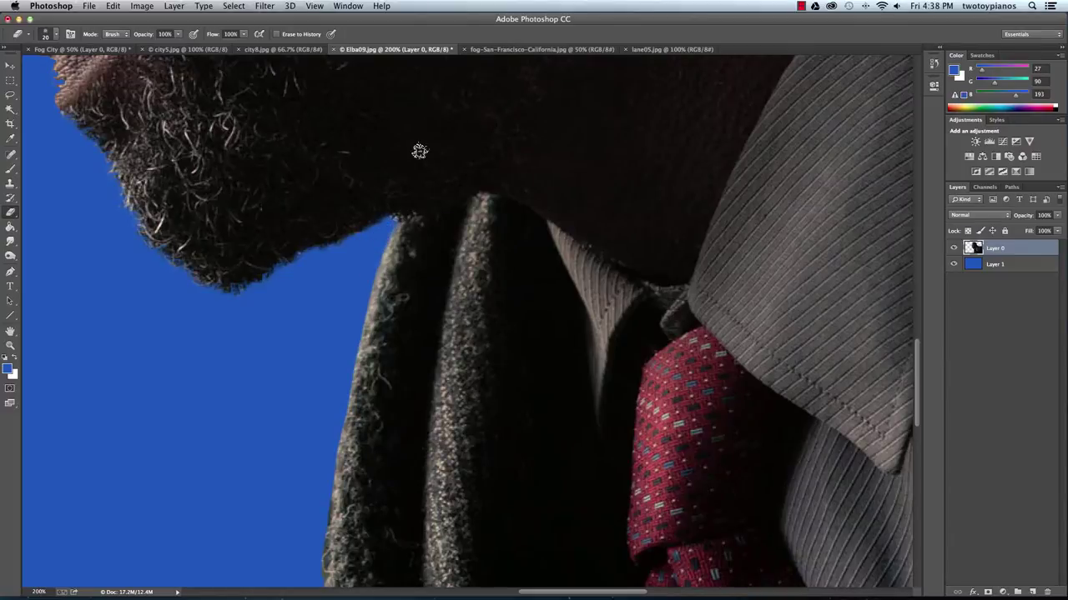
mouse_move(262, 306)
mouse_down()
mouse_move(395, 388)
mouse_move(468, 380)
mouse_up()
drag(297, 222, 369, 314)
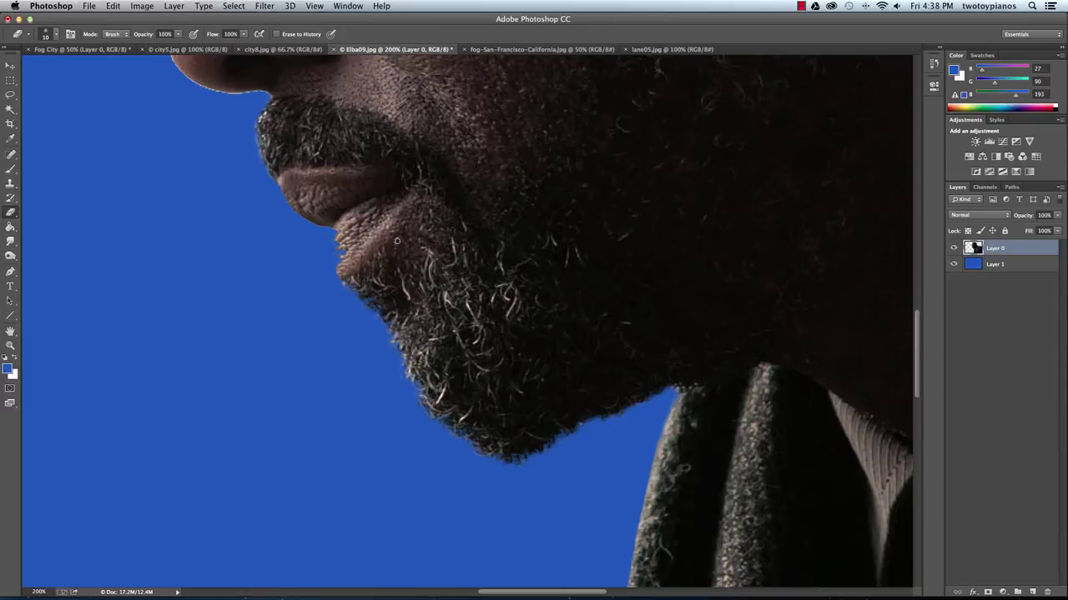
Clone skin texture over the jagged lip edge using a 20 px round hard Clone Stamp brush
click(10, 183)
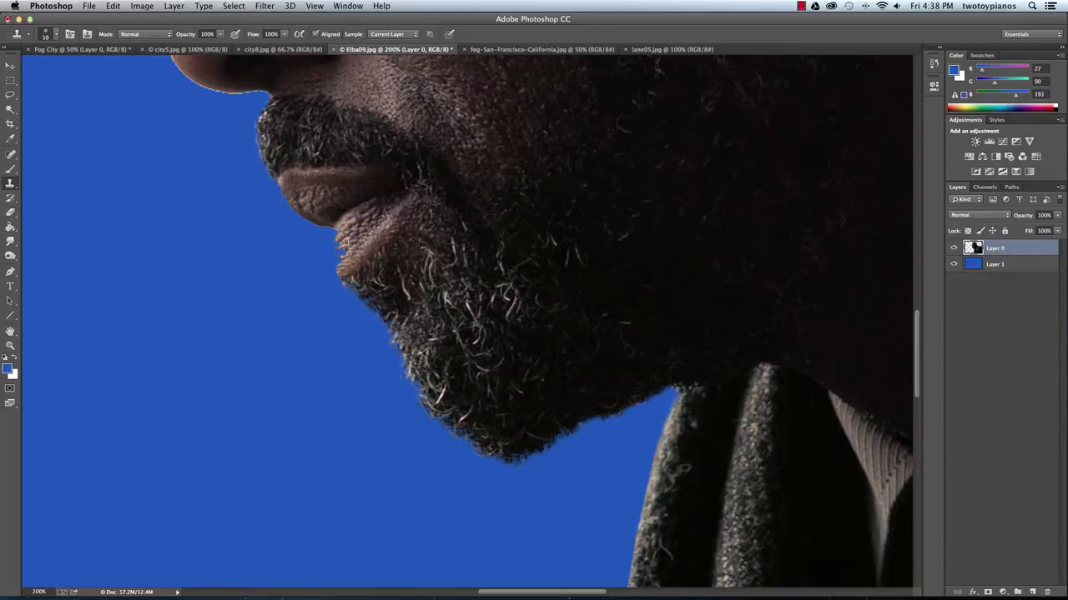
click(56, 34)
scroll(128, 147, up, 5)
double_click(41, 123)
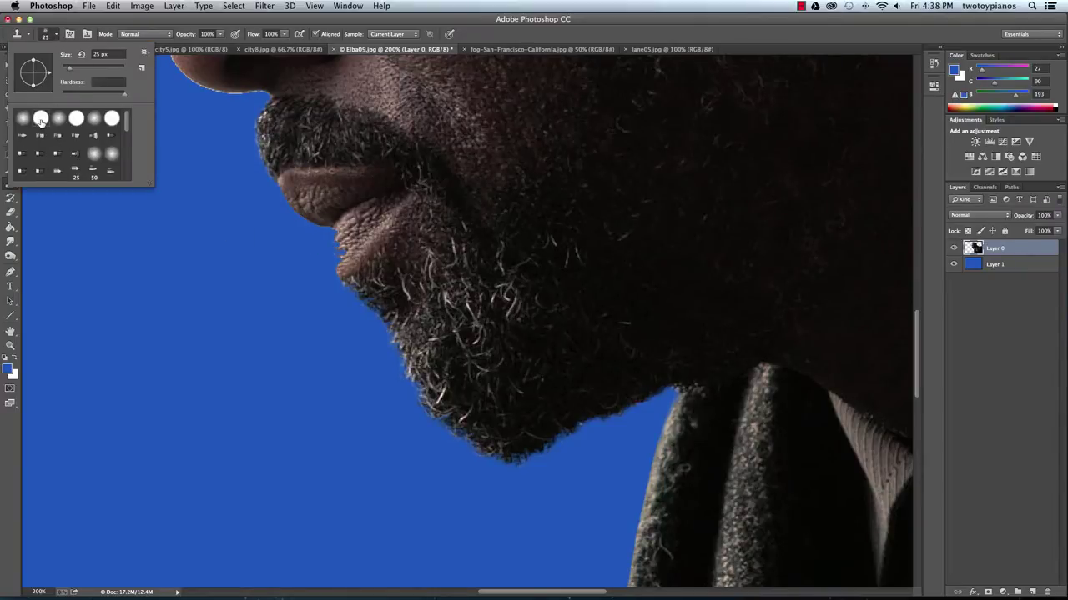
key(bracketleft)
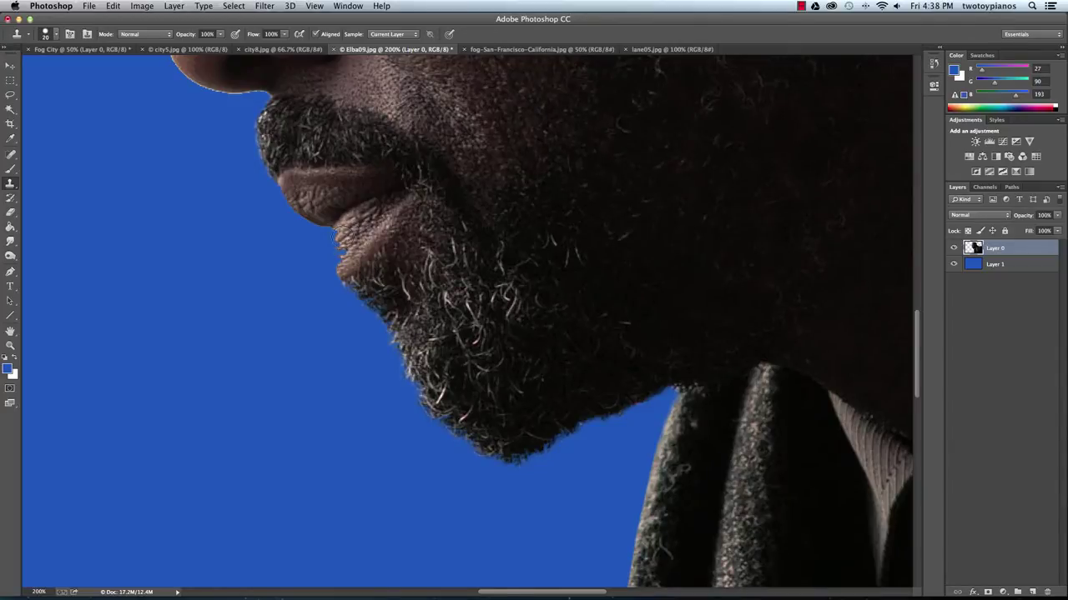
mouse_move(339, 237)
mouse_down()
mouse_move(334, 265)
mouse_move(386, 201)
mouse_move(327, 264)
mouse_up()
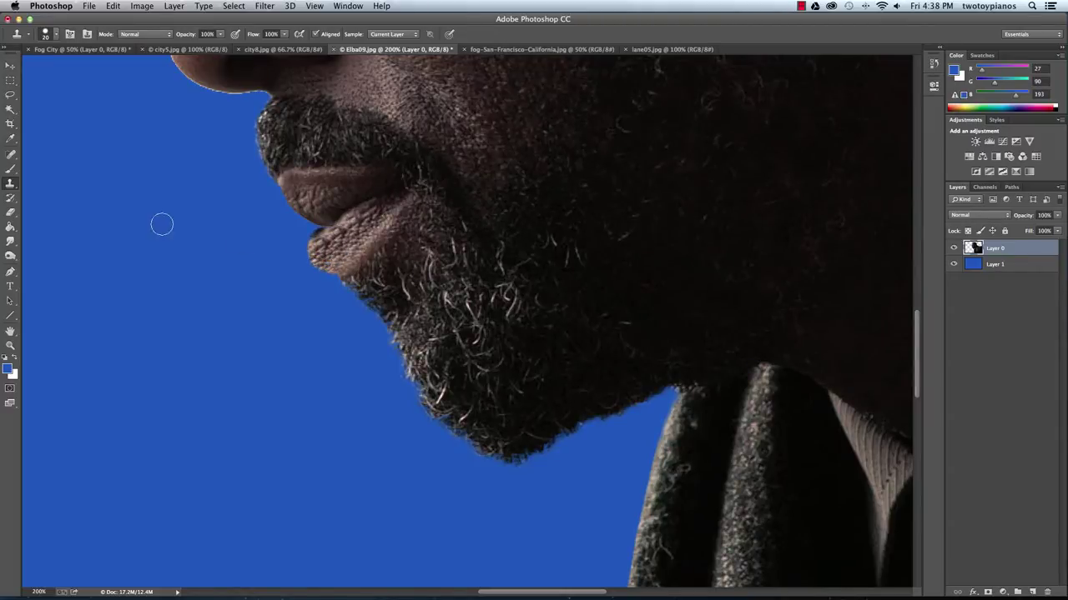
Switch back to the Eraser with a scattered brush tip
click(10, 214)
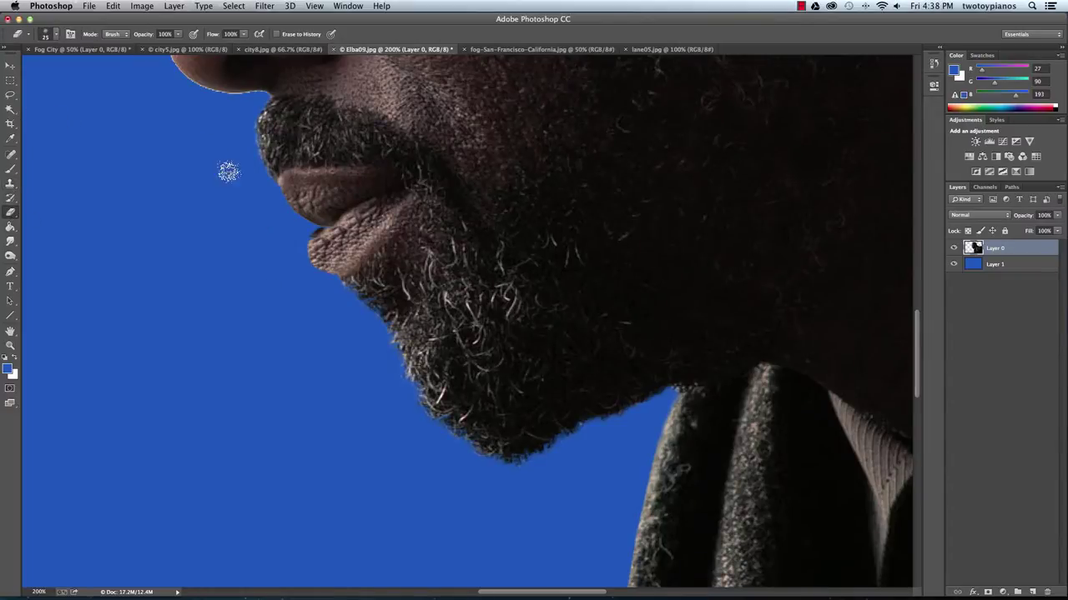
click(54, 34)
double_click(57, 125)
Zoom out to check the whole cutout, then zoom to 300% on the nose bridge and eye
key(super+minus)
key(super+minus)
key(super+minus)
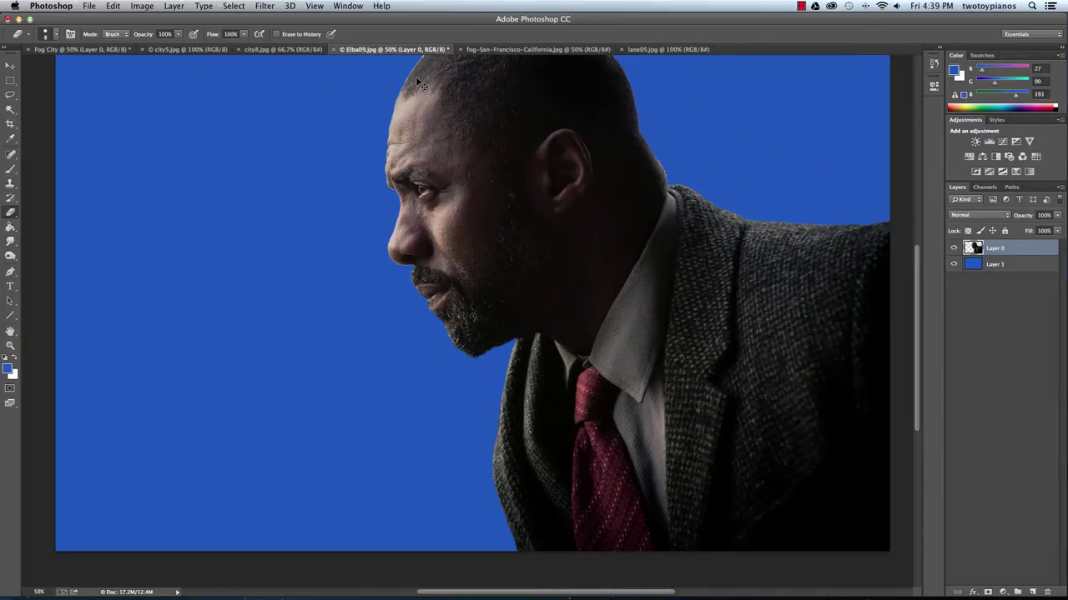
key(super+minus)
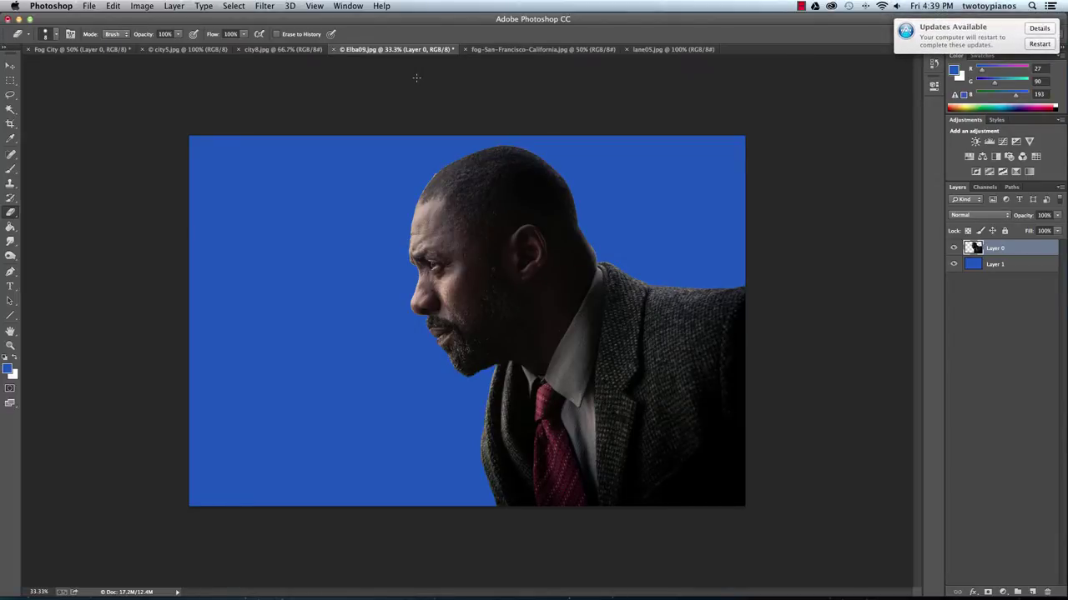
key(super+plus)
key(super+plus)
key(super+plus)
key(super+plus)
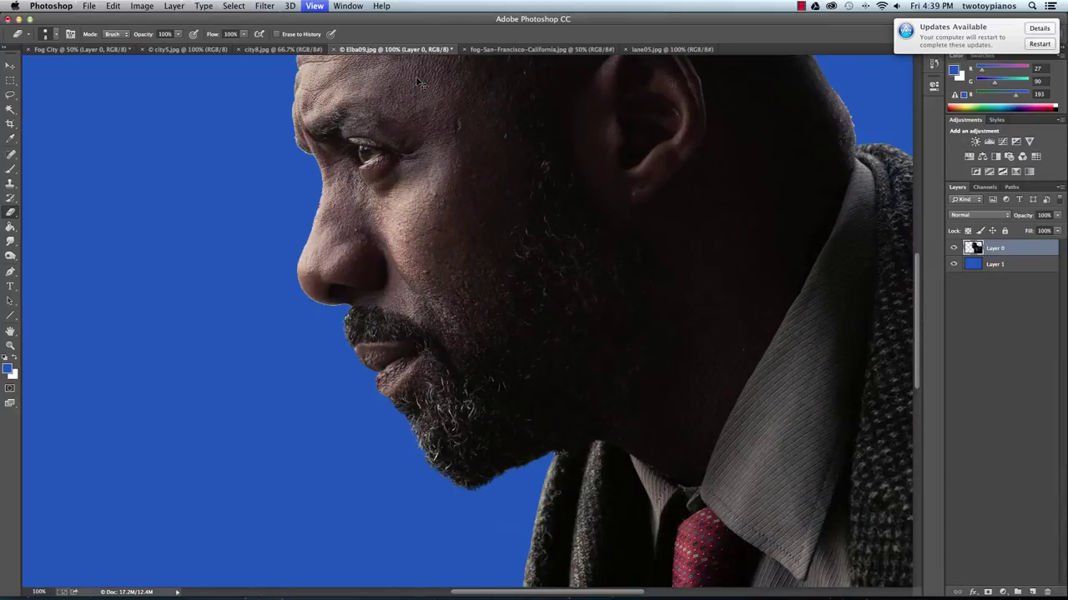
key(super+plus)
scroll(625, 291, up, 5)
scroll(487, 174, left, 3)
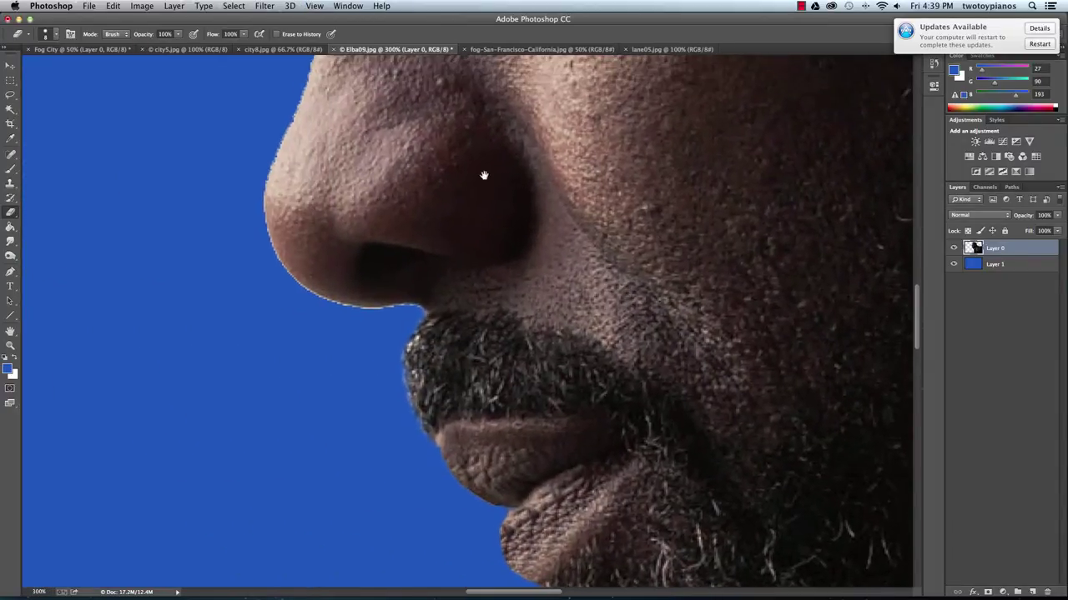
scroll(494, 267, up, 2)
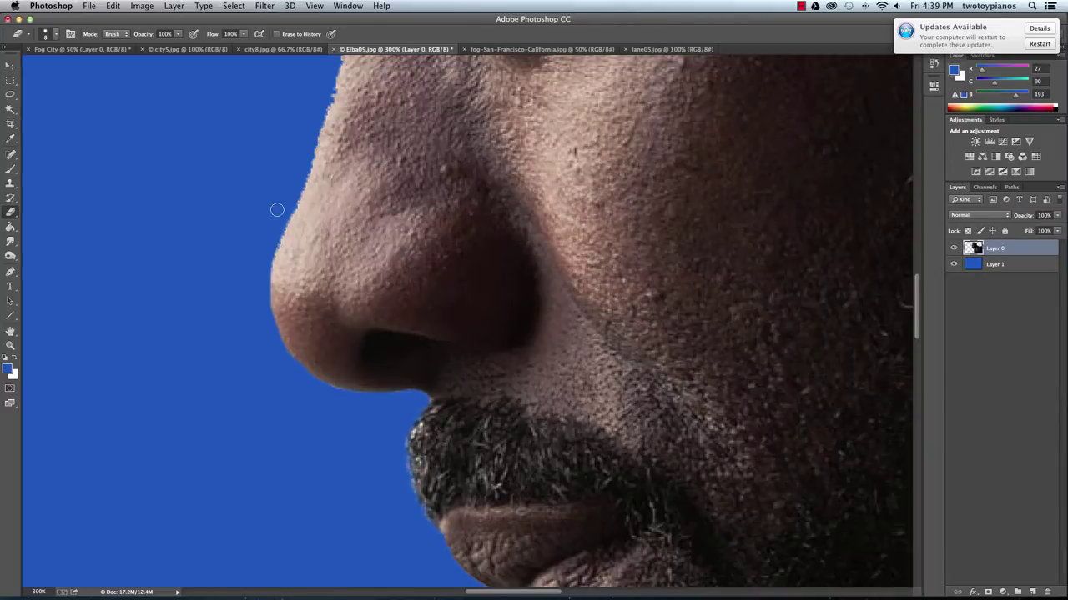
drag(415, 205, 427, 368)
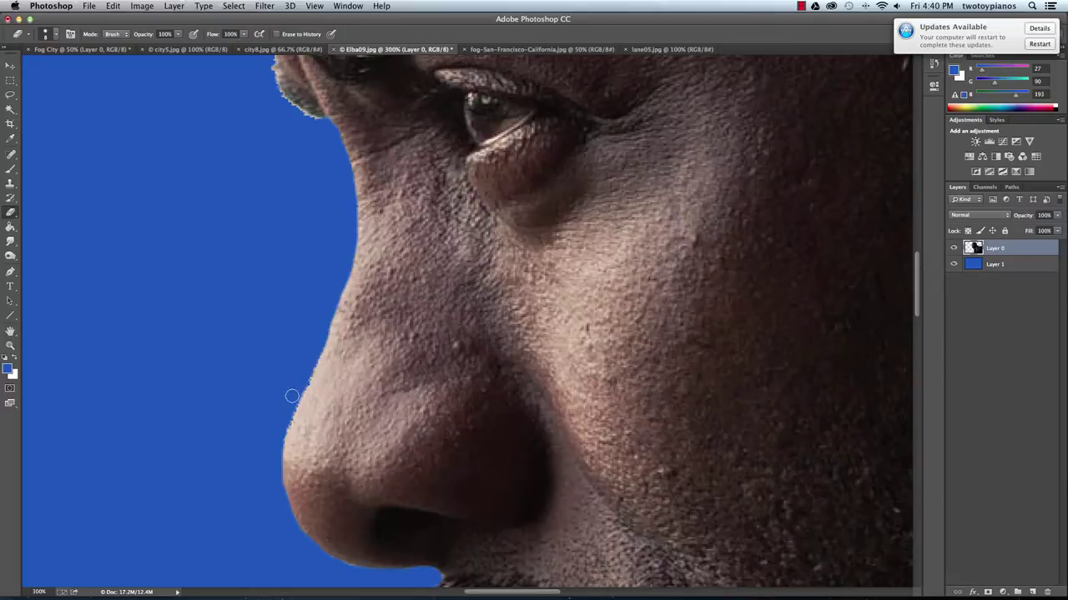
Erase the light halo along the nose, brow and forehead up to the top of the head
drag(288, 410, 317, 324)
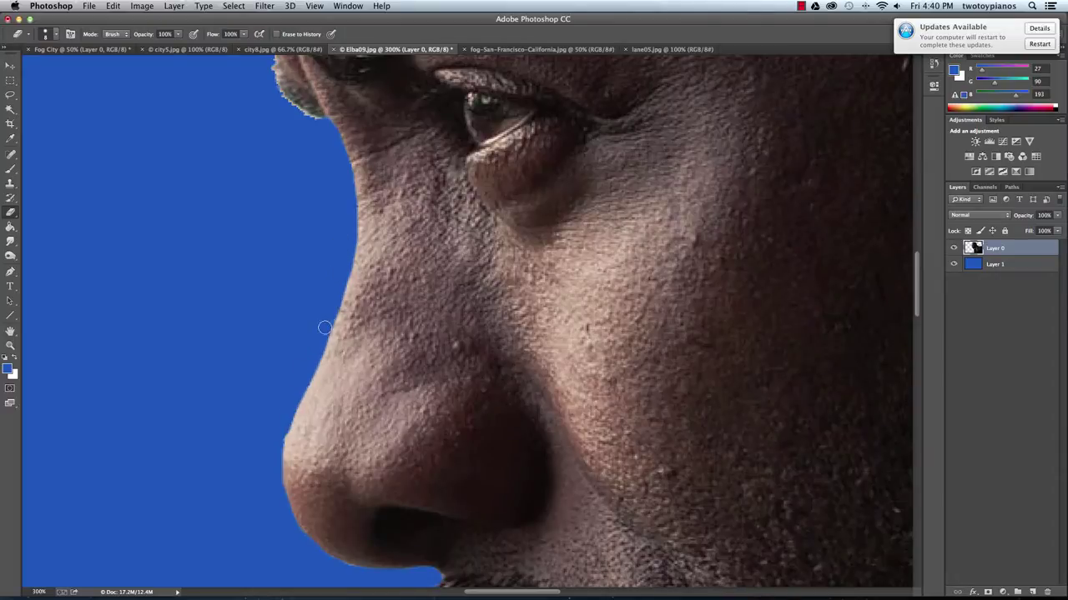
scroll(377, 266, up, 5)
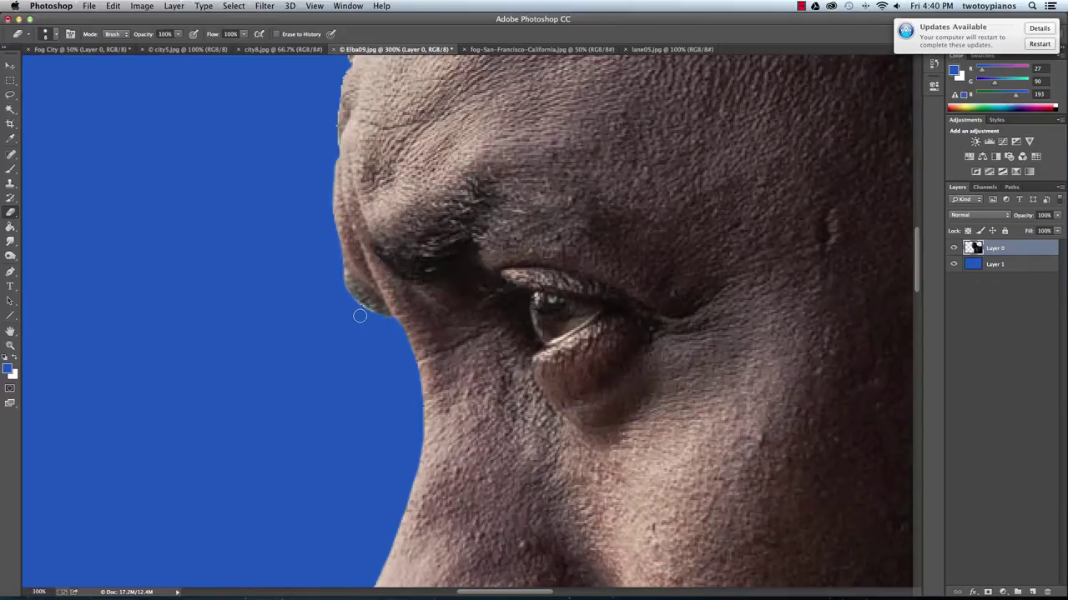
scroll(491, 207, up, 10)
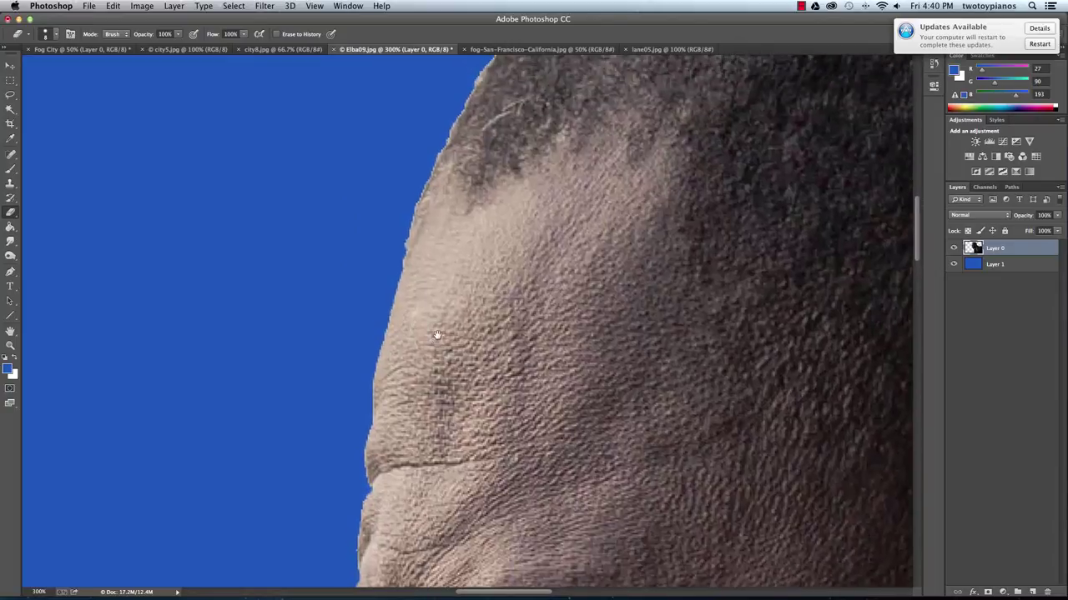
drag(437, 335, 435, 252)
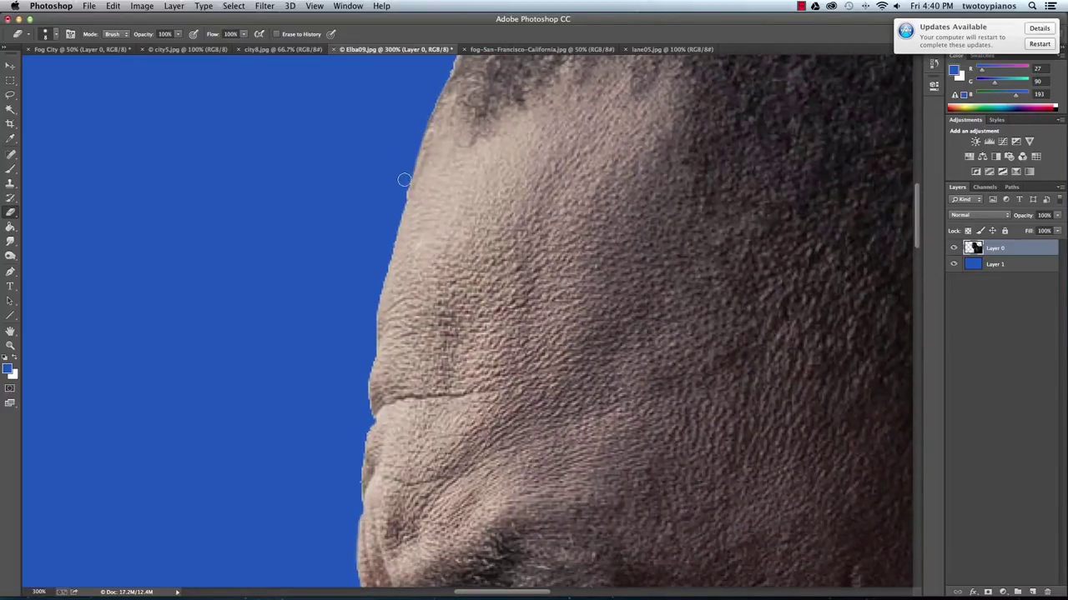
scroll(442, 250, down, 5)
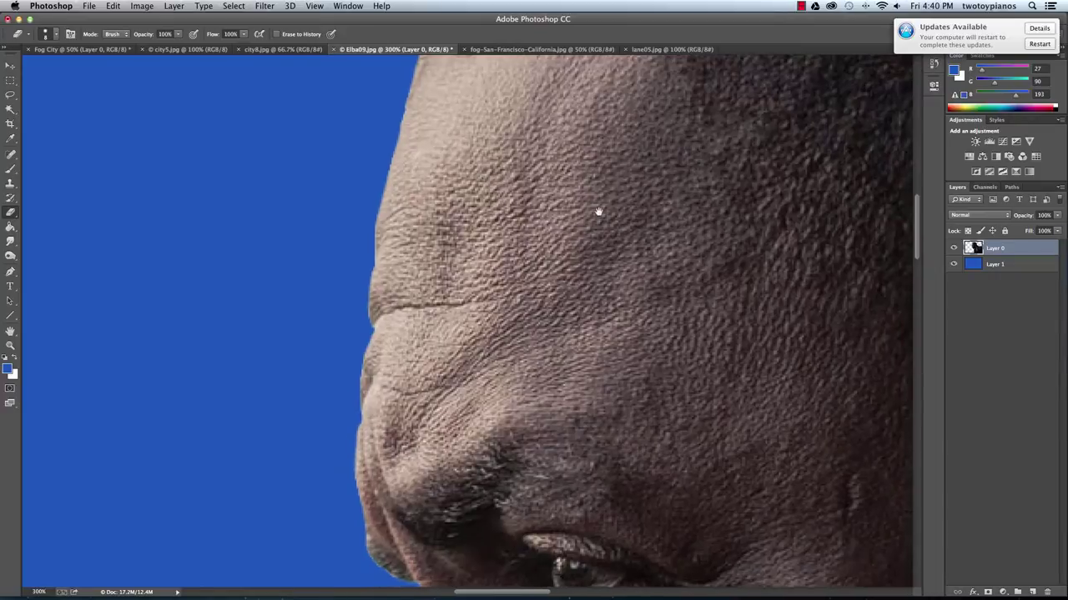
mouse_move(595, 211)
mouse_down()
mouse_move(548, 267)
mouse_move(472, 320)
mouse_move(553, 241)
mouse_up()
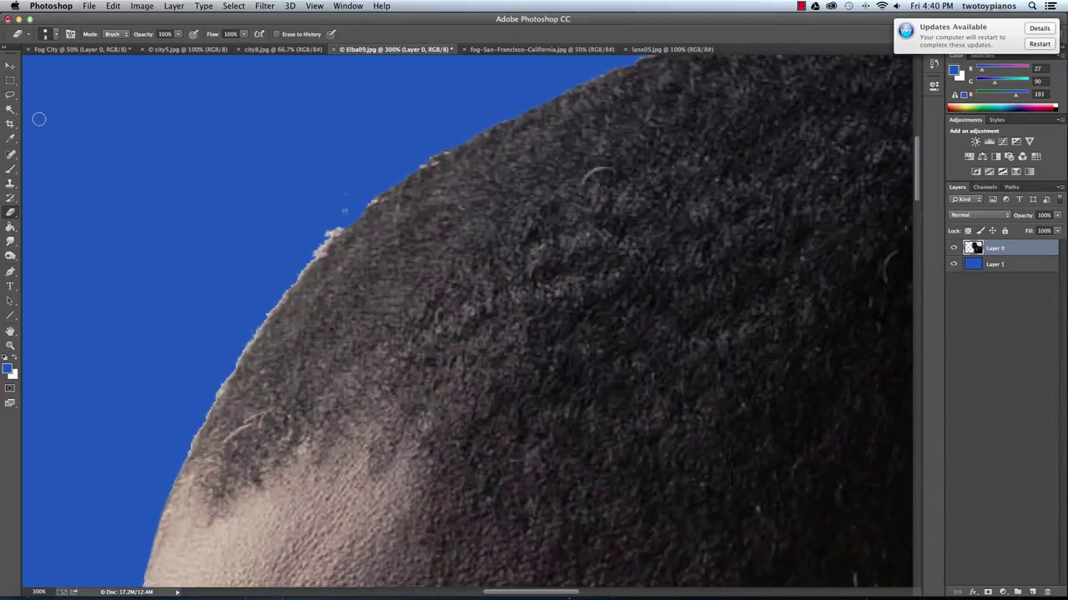
Set the Eraser to a scattered 25 px tip and erase the fringe along the hair edge
click(56, 37)
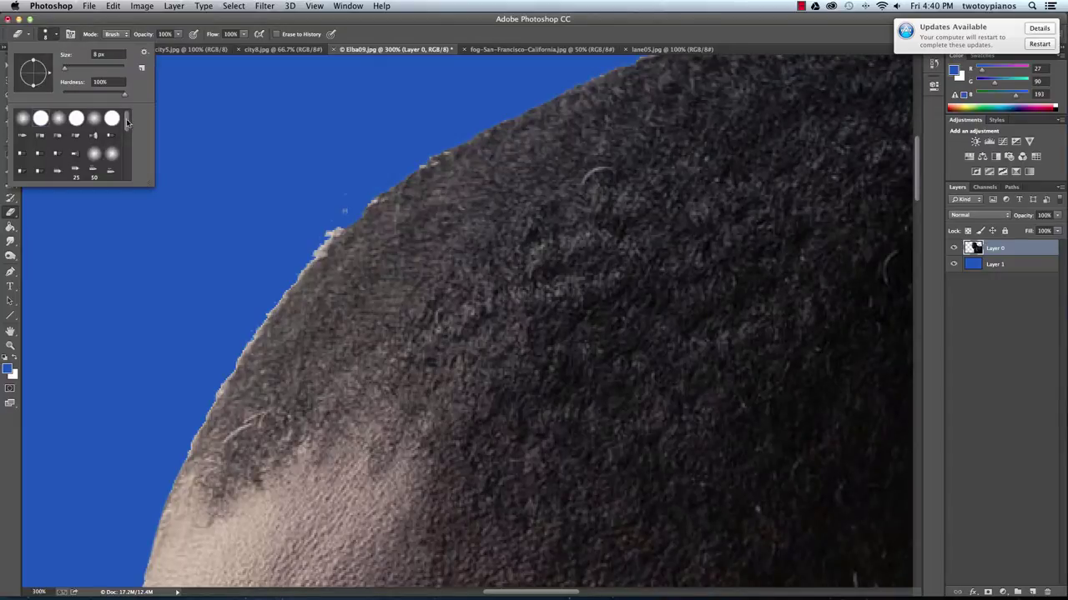
mouse_move(126, 118)
mouse_down()
mouse_move(131, 164)
mouse_move(128, 152)
mouse_up()
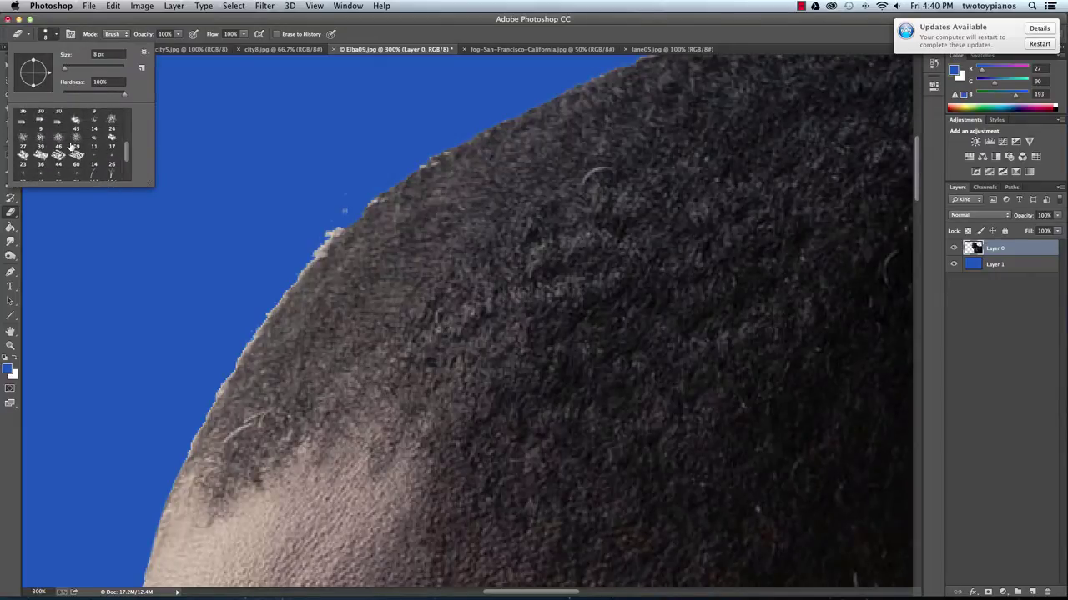
double_click(77, 144)
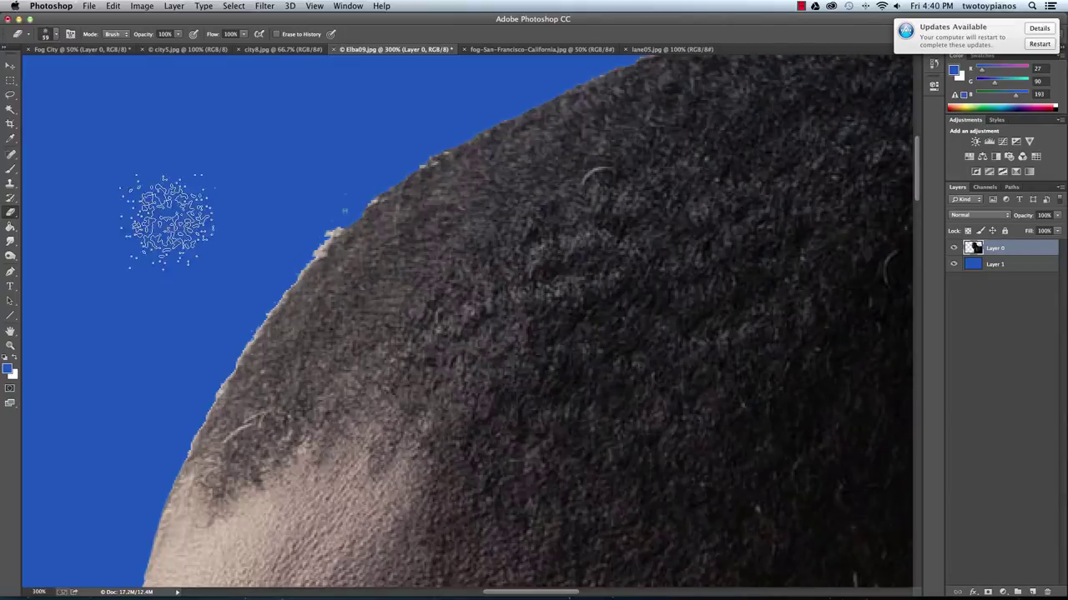
key(bracketleft)
key(bracketleft)
key(bracketleft)
key(bracketleft)
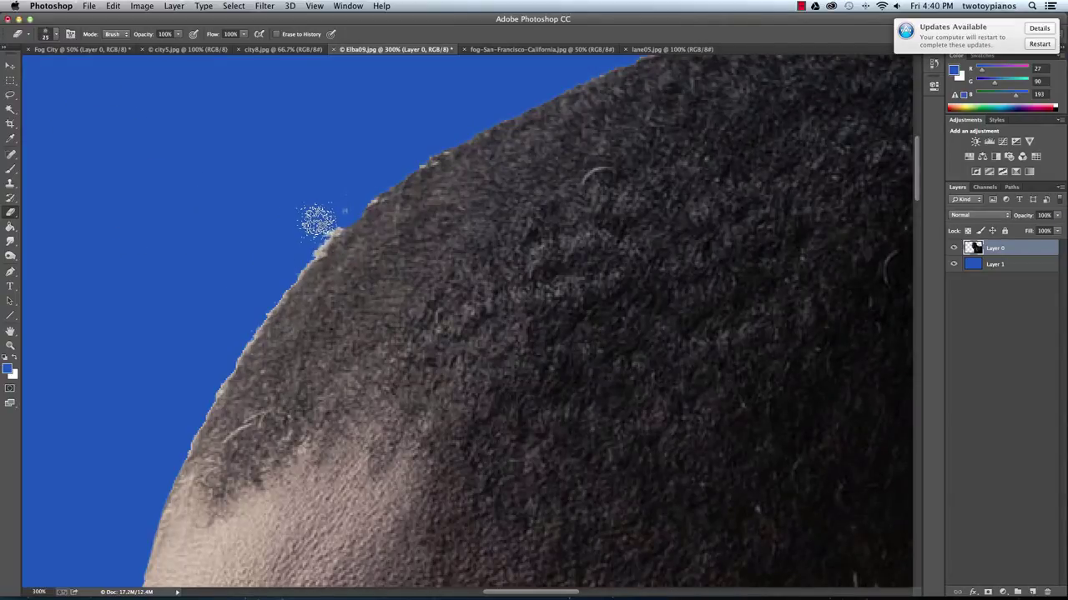
mouse_move(334, 213)
mouse_down()
mouse_move(299, 213)
mouse_move(307, 241)
mouse_move(276, 201)
mouse_move(294, 241)
mouse_move(301, 246)
mouse_move(287, 230)
mouse_move(314, 249)
mouse_move(289, 222)
mouse_move(304, 247)
mouse_move(271, 242)
mouse_move(285, 275)
mouse_move(264, 295)
mouse_move(218, 306)
mouse_move(210, 331)
mouse_move(225, 352)
mouse_move(192, 374)
mouse_move(170, 436)
mouse_up()
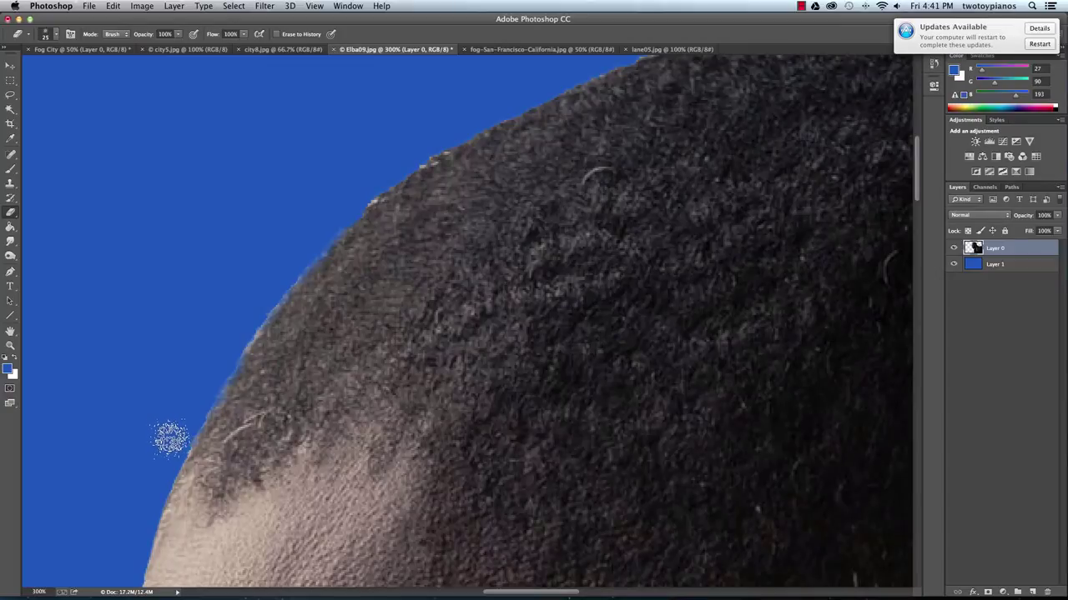
Continue erasing the upper hair edge, briefly trying 35 px before returning to 25 px
drag(463, 241, 410, 305)
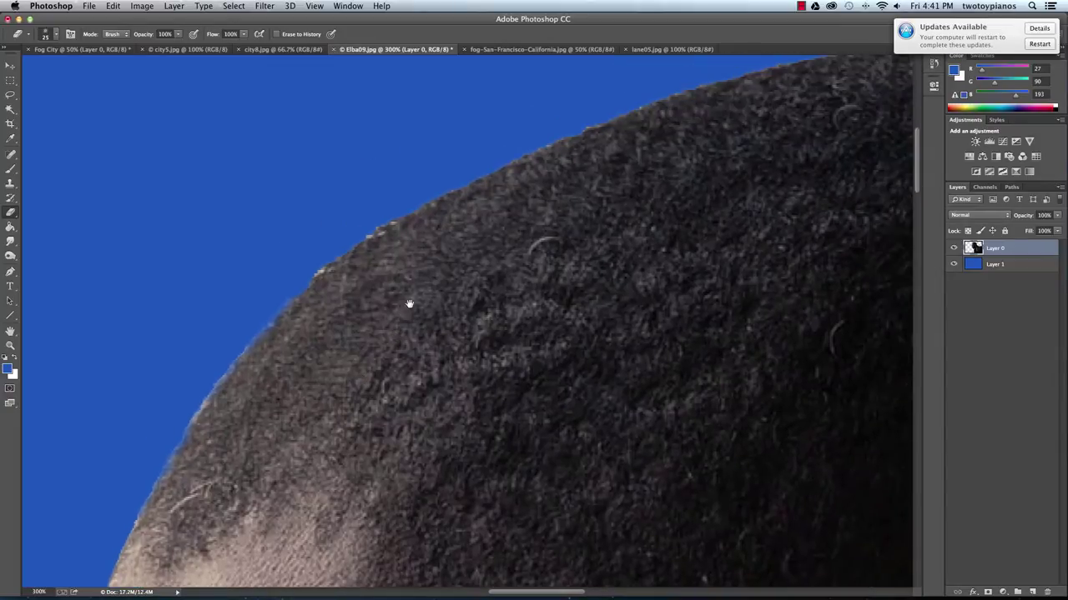
mouse_move(365, 214)
mouse_down()
mouse_move(353, 214)
mouse_move(381, 217)
mouse_move(370, 195)
mouse_move(314, 255)
mouse_up()
mouse_move(617, 242)
mouse_down()
mouse_move(458, 370)
mouse_move(482, 334)
mouse_up()
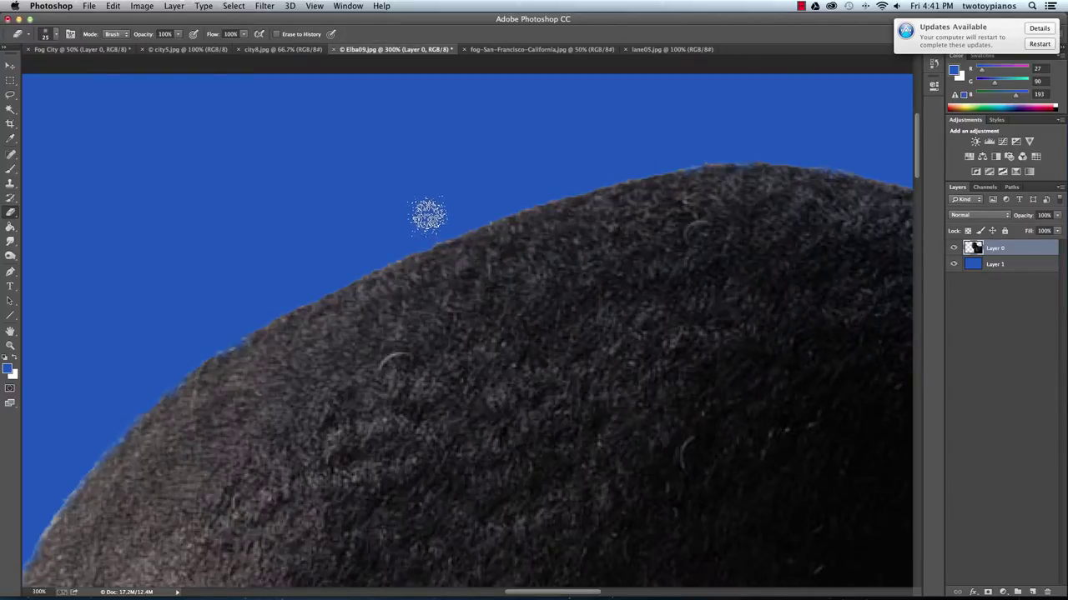
key(bracketright)
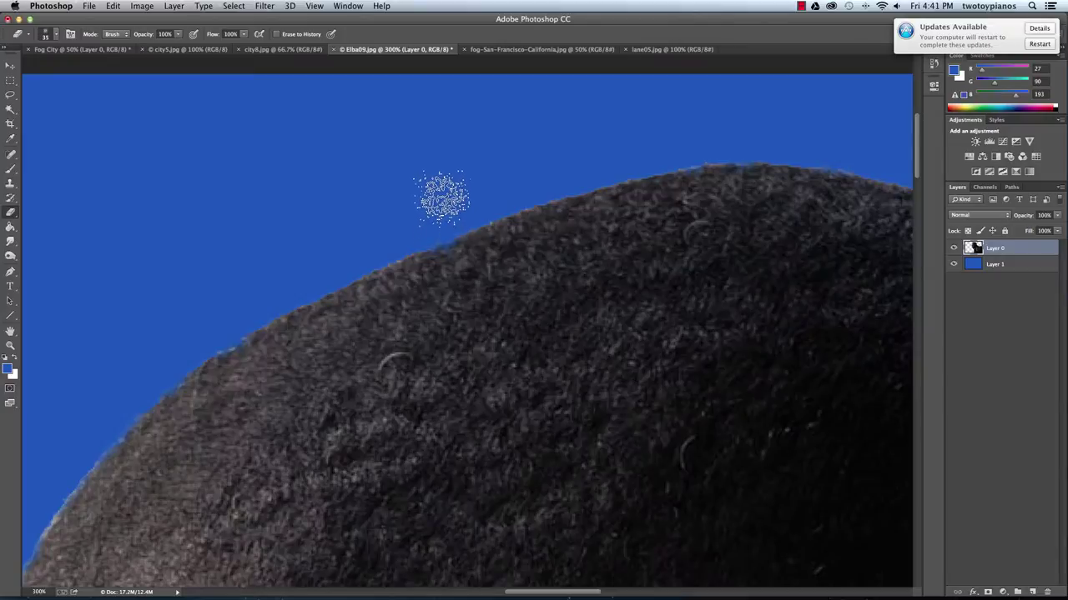
key(super+z)
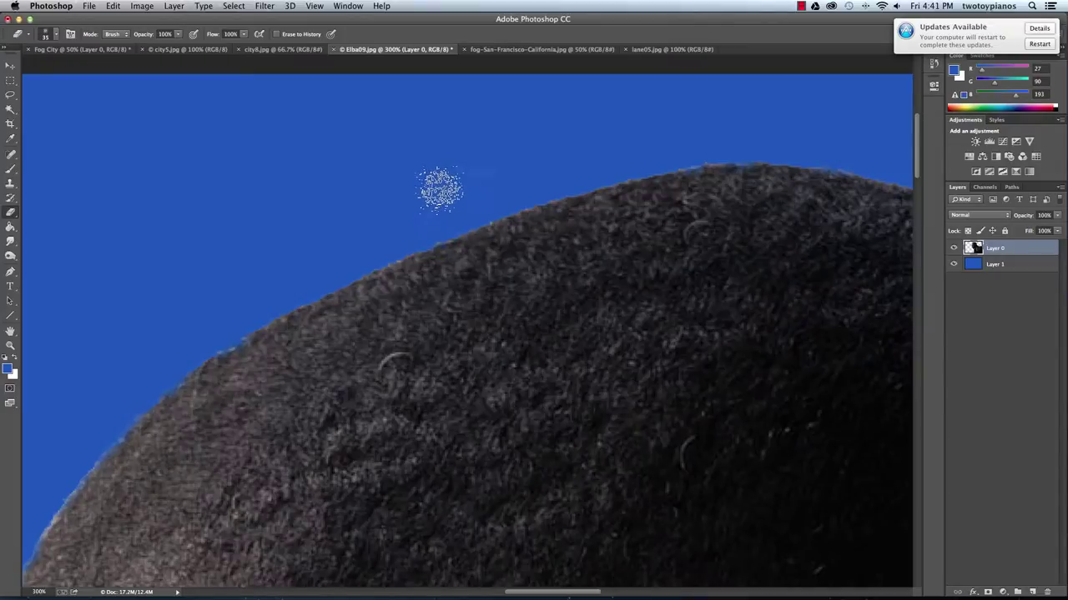
key(bracketleft)
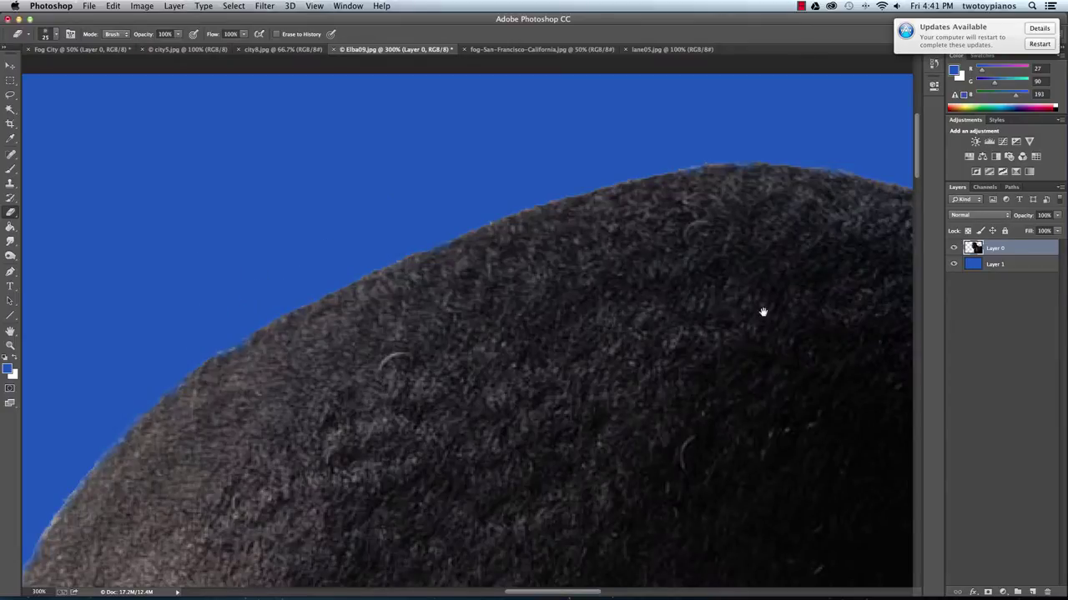
Clean the fringe along the crown and back of the head, undoing a stray notch
drag(762, 310, 379, 253)
drag(478, 300, 451, 284)
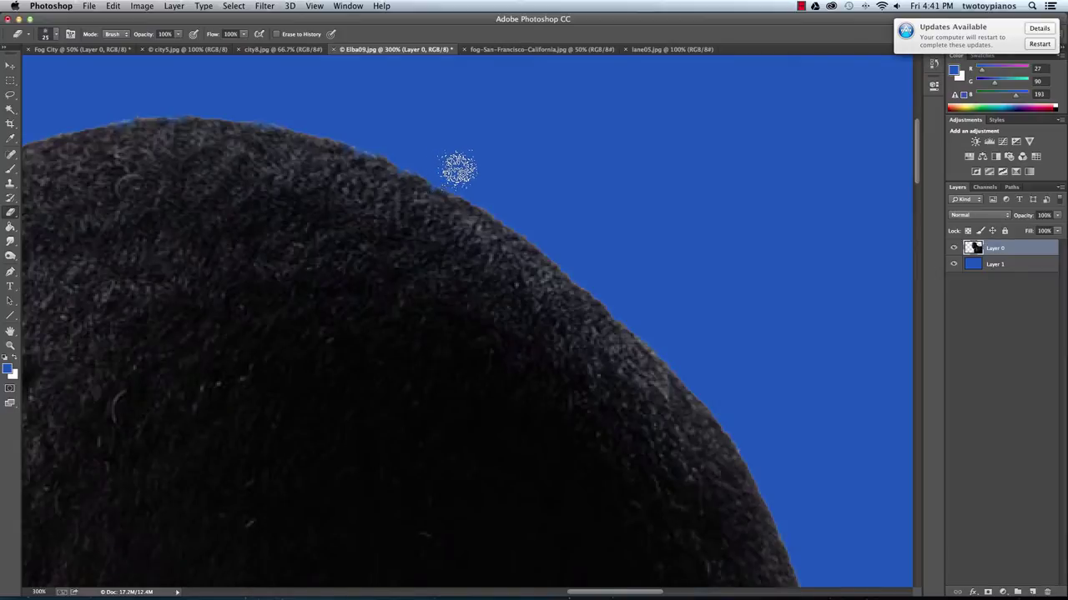
mouse_move(586, 337)
mouse_down()
mouse_move(563, 316)
mouse_move(618, 265)
mouse_up()
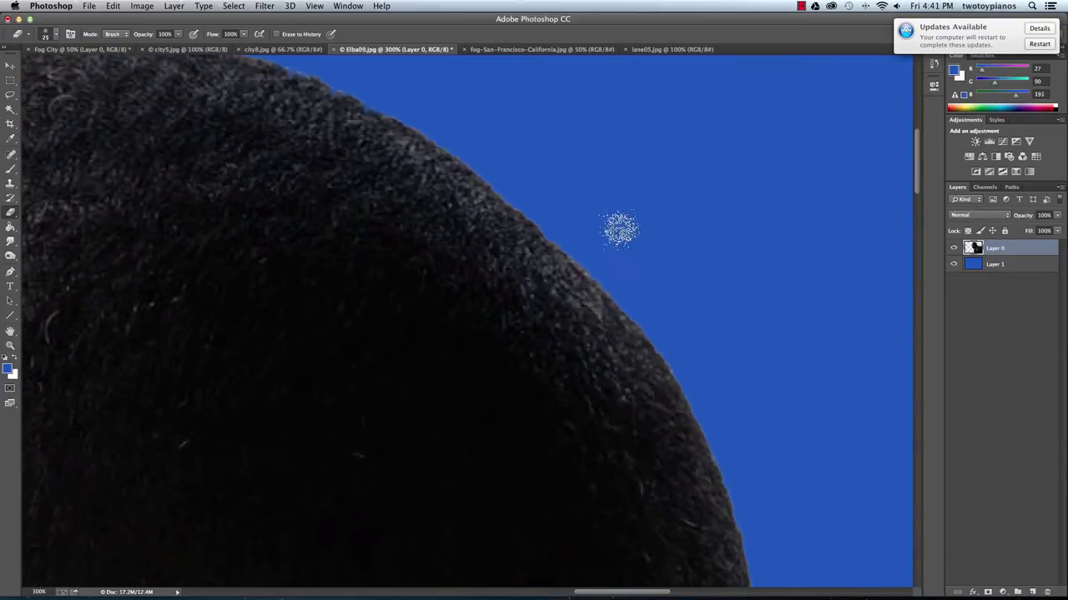
drag(653, 367, 576, 266)
key(ctrl+z)
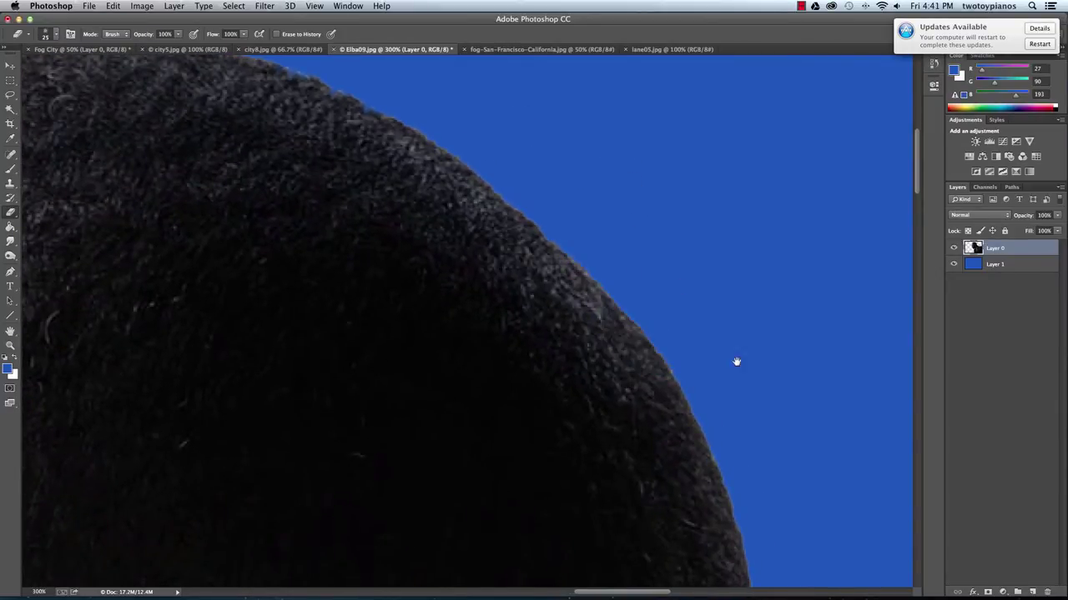
drag(736, 362, 583, 169)
drag(629, 295, 589, 178)
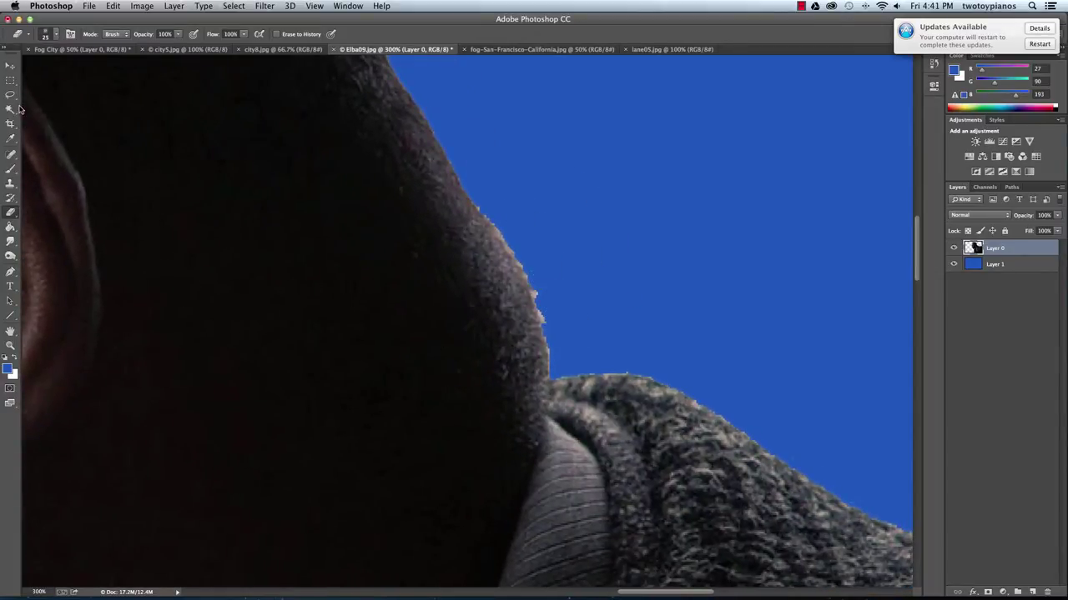
Switch the Eraser to a plain round tip and erase the fringe along the neck edge
click(57, 35)
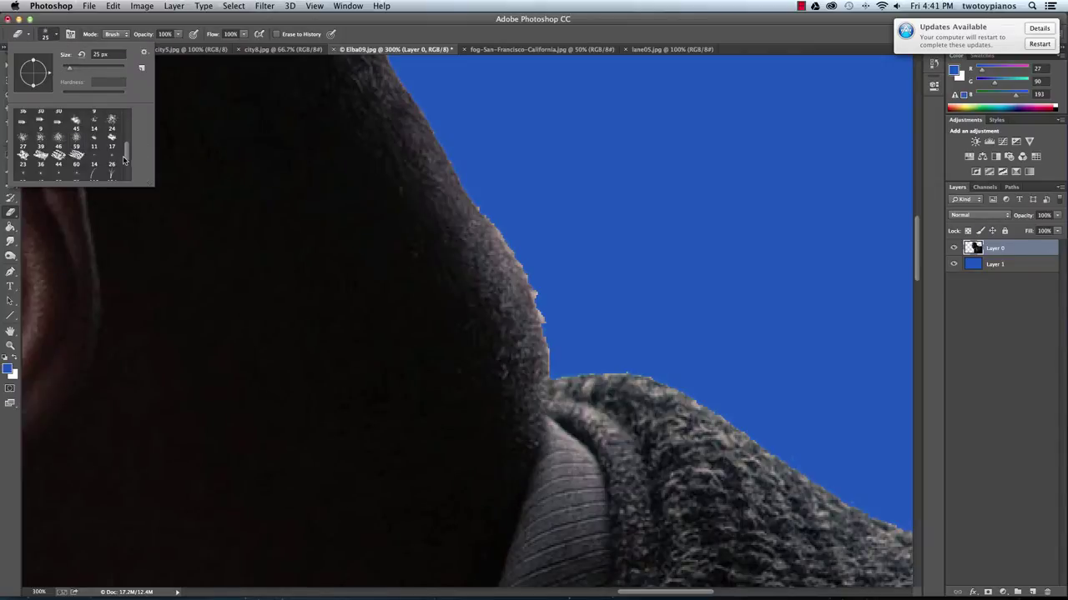
scroll(123, 160, up, 5)
double_click(41, 120)
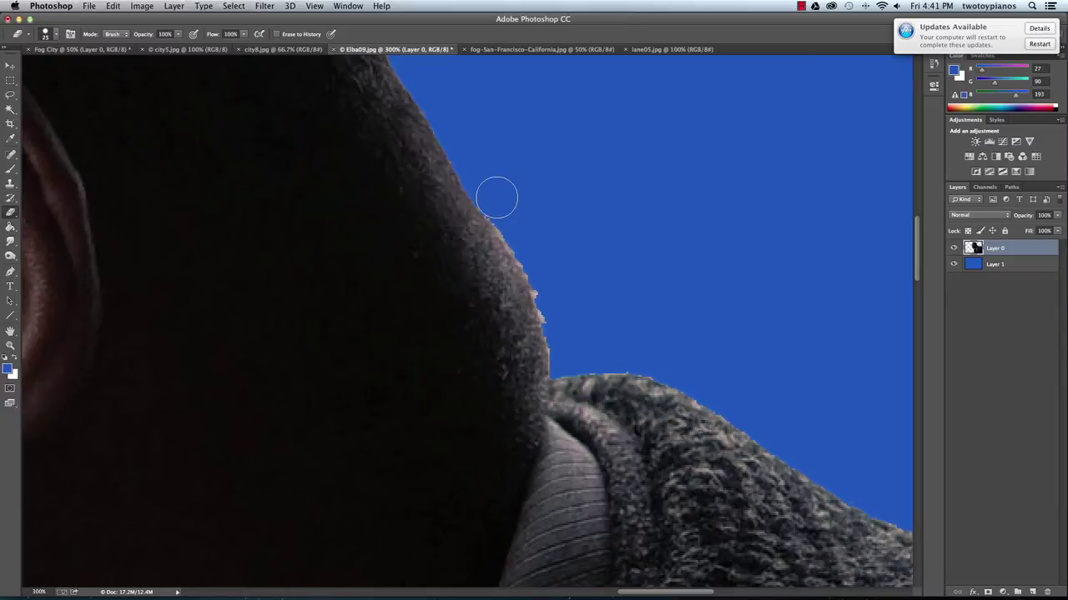
mouse_move(497, 198)
mouse_down()
mouse_move(543, 262)
mouse_move(564, 330)
mouse_up()
Erase the fuzz along the sweater's shoulder and top edge
scroll(472, 155, down, 10)
scroll(472, 155, right, 10)
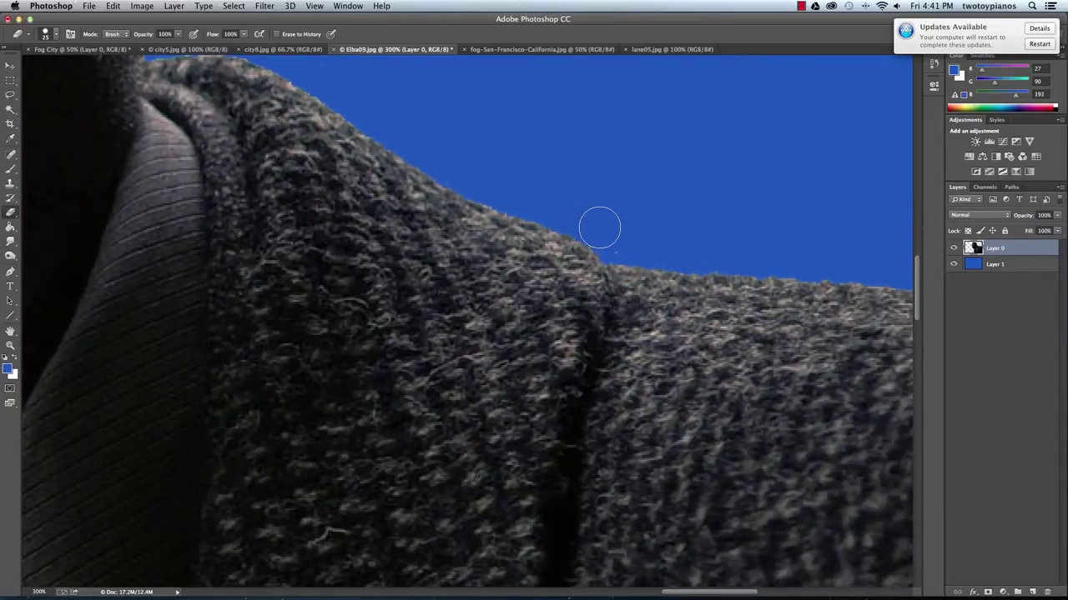
scroll(605, 200, up, 3)
scroll(605, 200, left, 3)
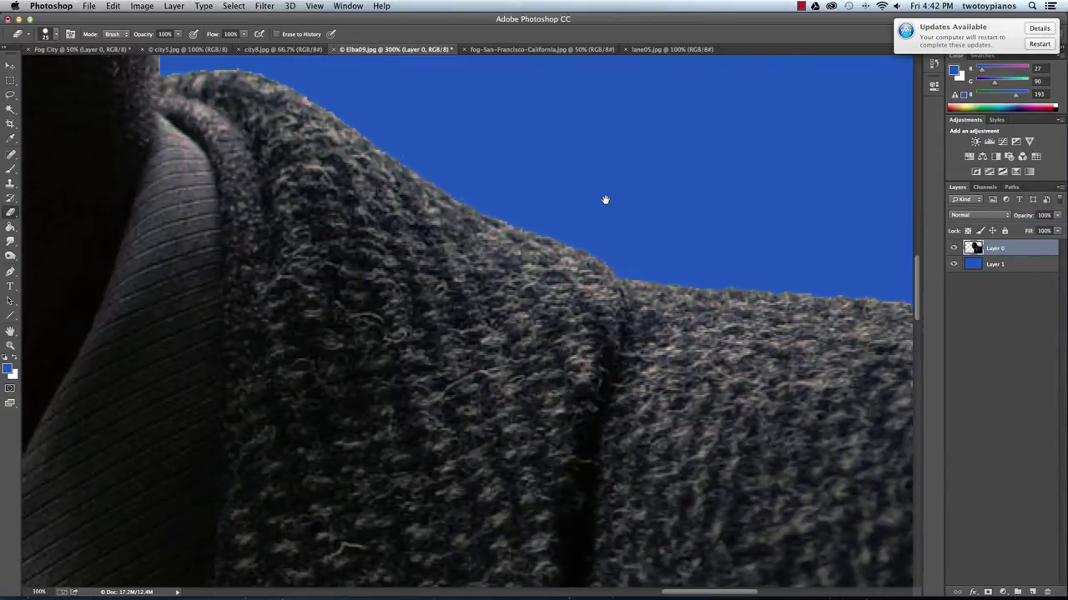
scroll(605, 200, up, 5)
scroll(606, 201, left, 5)
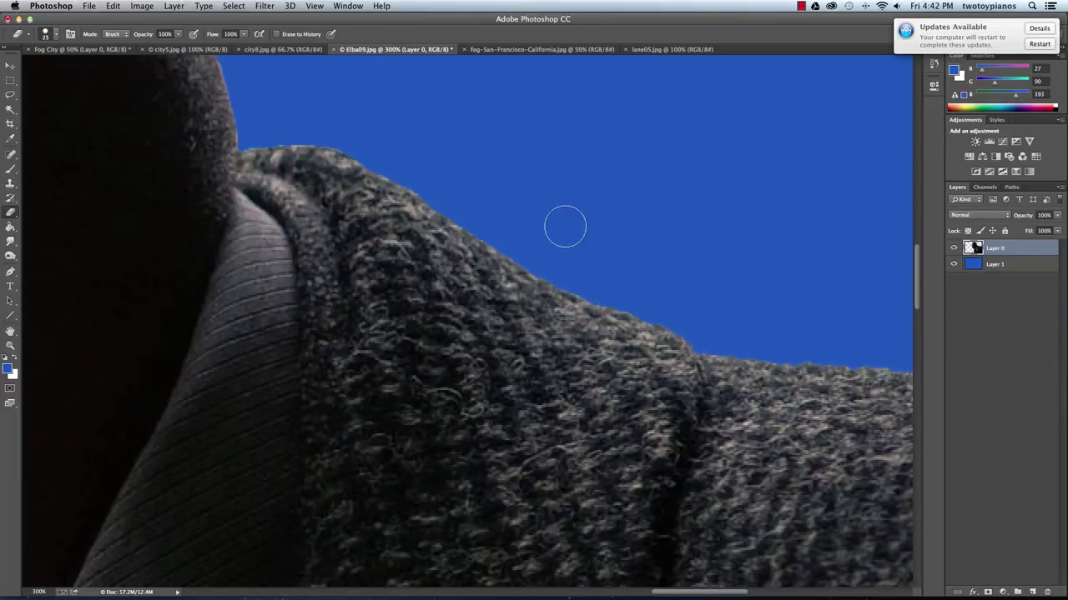
drag(696, 300, 637, 257)
scroll(515, 317, down, 3)
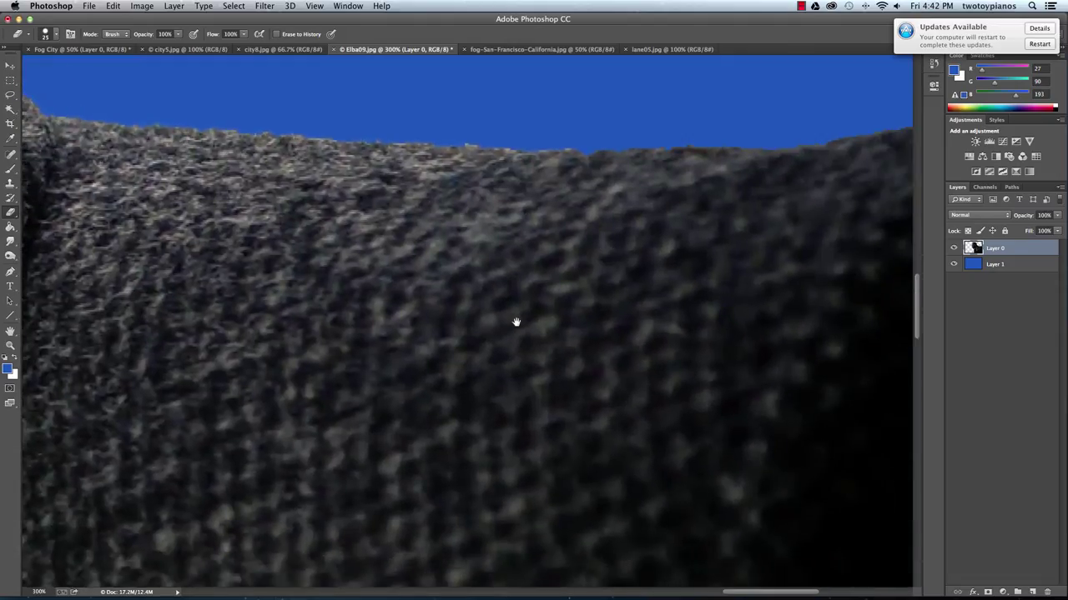
scroll(514, 317, right, 3)
scroll(515, 316, up, 3)
mouse_move(302, 183)
mouse_down()
mouse_move(637, 194)
mouse_move(691, 156)
mouse_up()
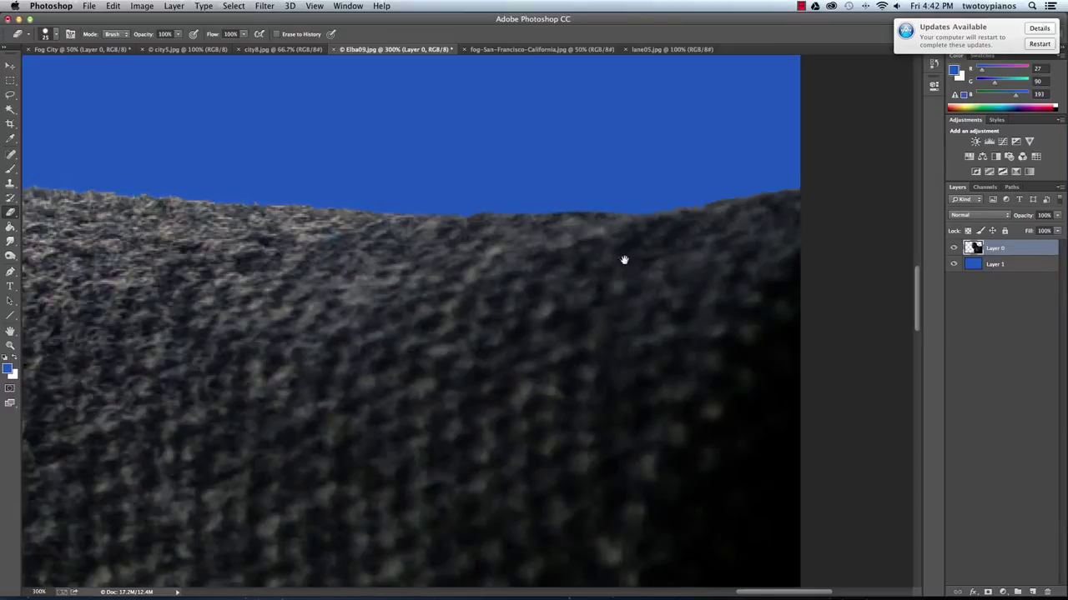
Check the sweater's left shoulder and zoom out to view the whole portrait
drag(622, 258, 426, 291)
scroll(480, 216, left, 5)
scroll(480, 216, down, 2)
scroll(576, 138, down, 5)
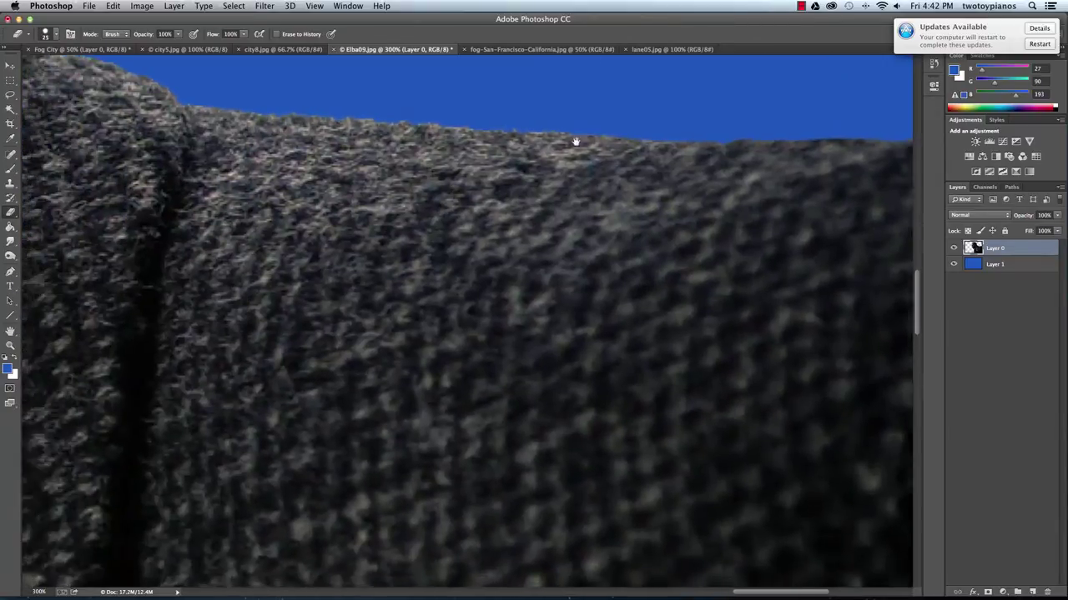
key(super+minus)
key(super+minus)
key(super+minus)
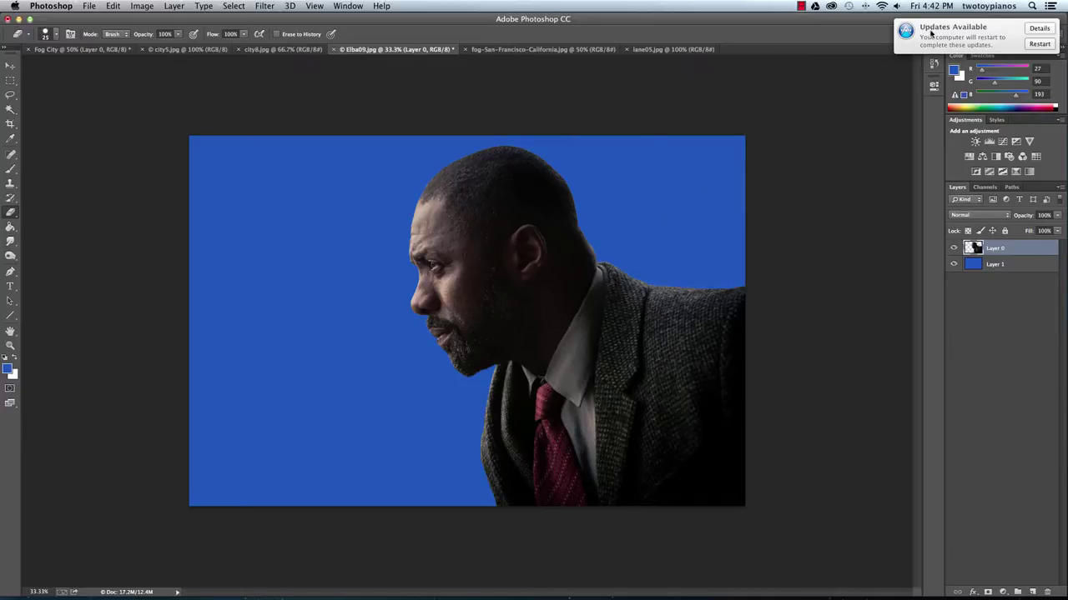
Drag the man cutout from Elba09 into the Fog City canvas using the Move tool
drag(931, 34, 1034, 66)
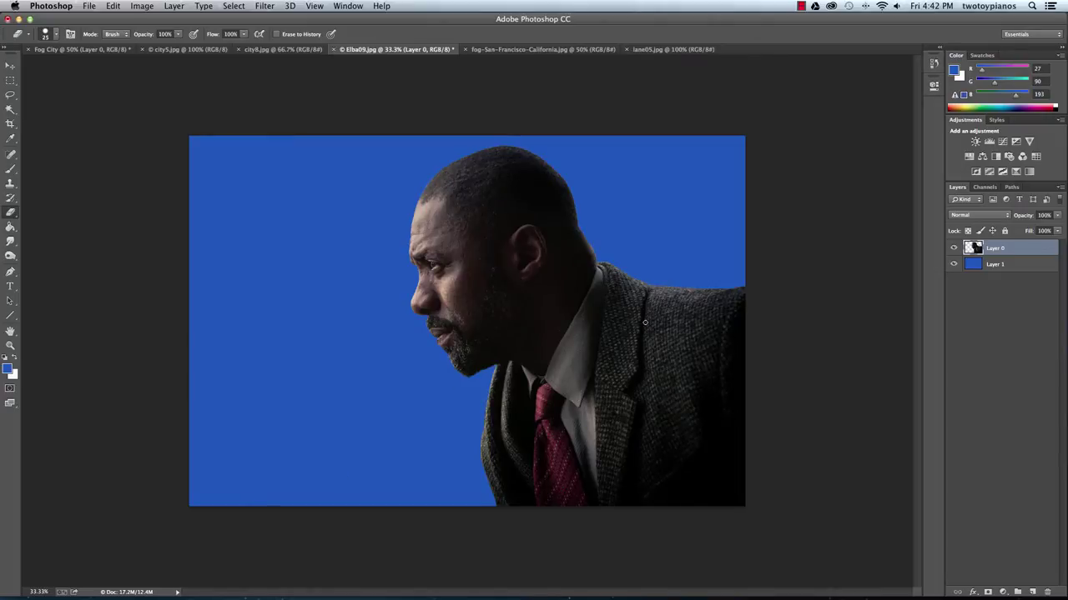
click(10, 66)
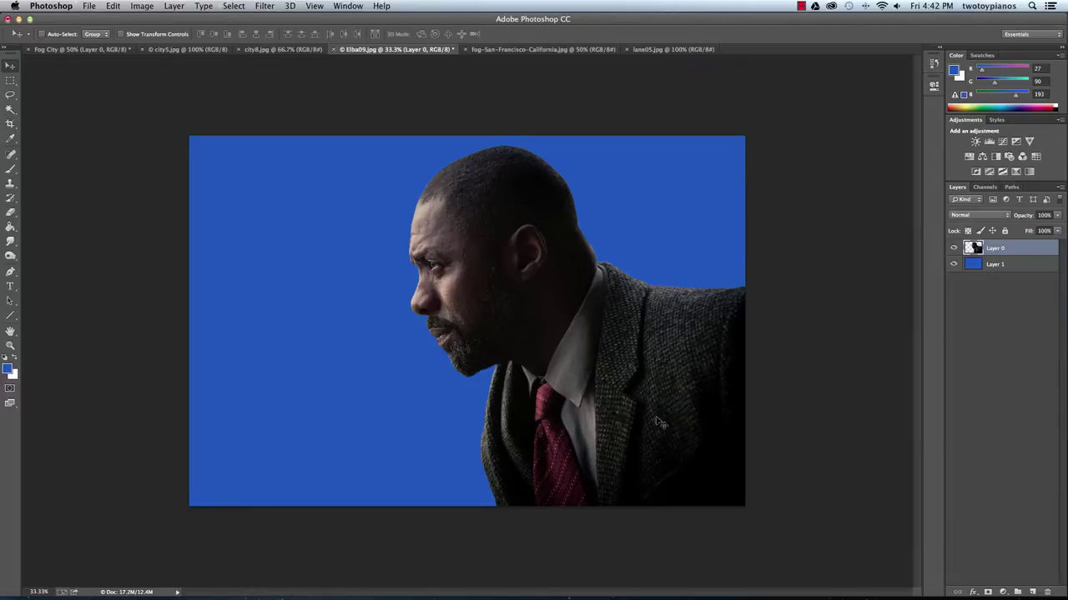
drag(659, 422, 50, 52)
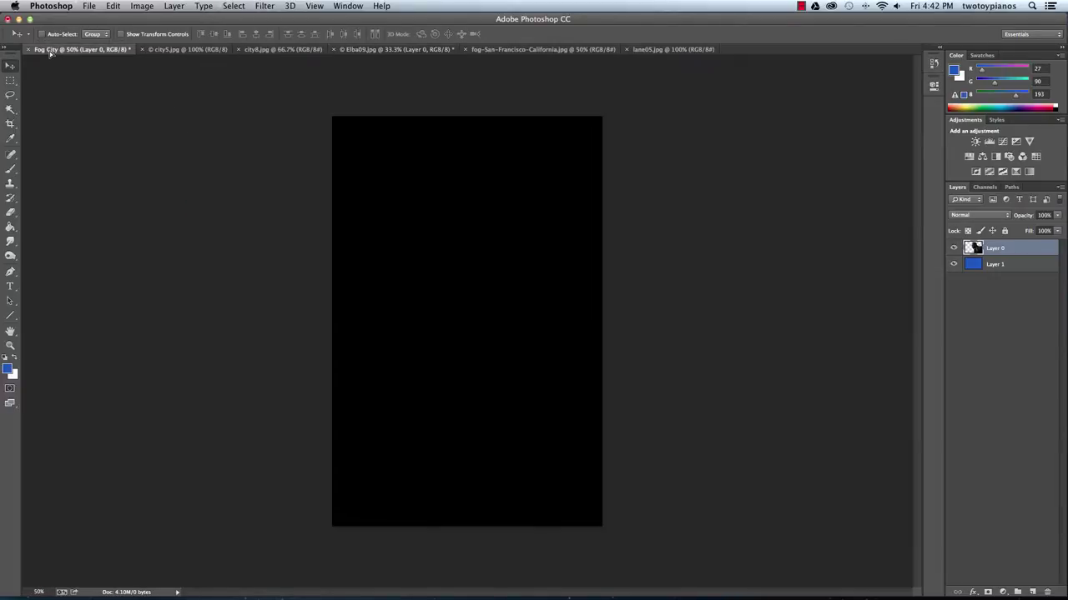
drag(518, 318, 524, 358)
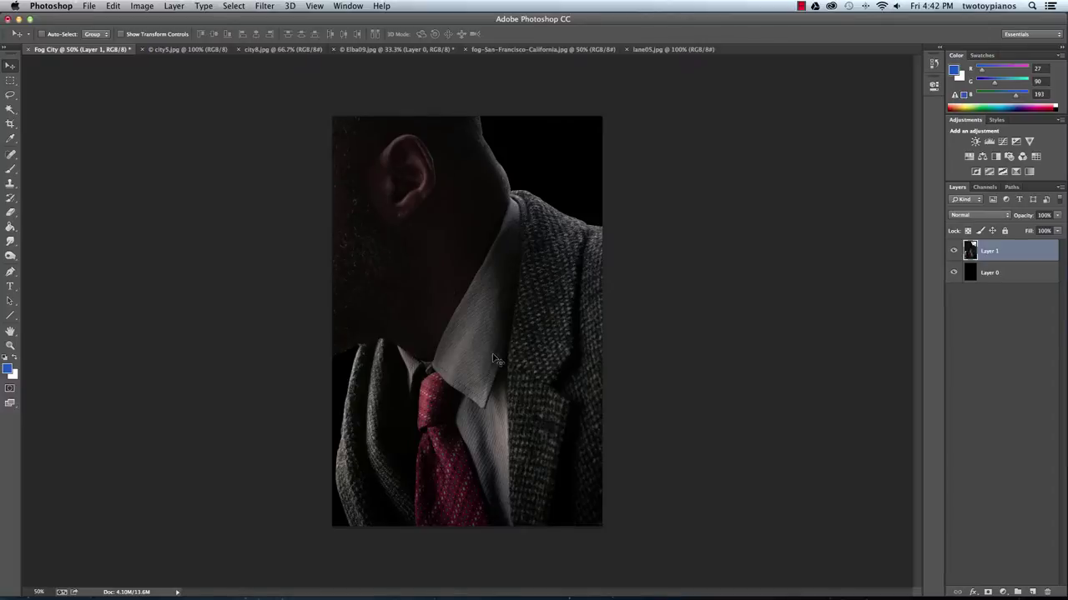
Free-transform Layer 1 down to about 44% and place it in the poster's upper area
key(ctrl+t)
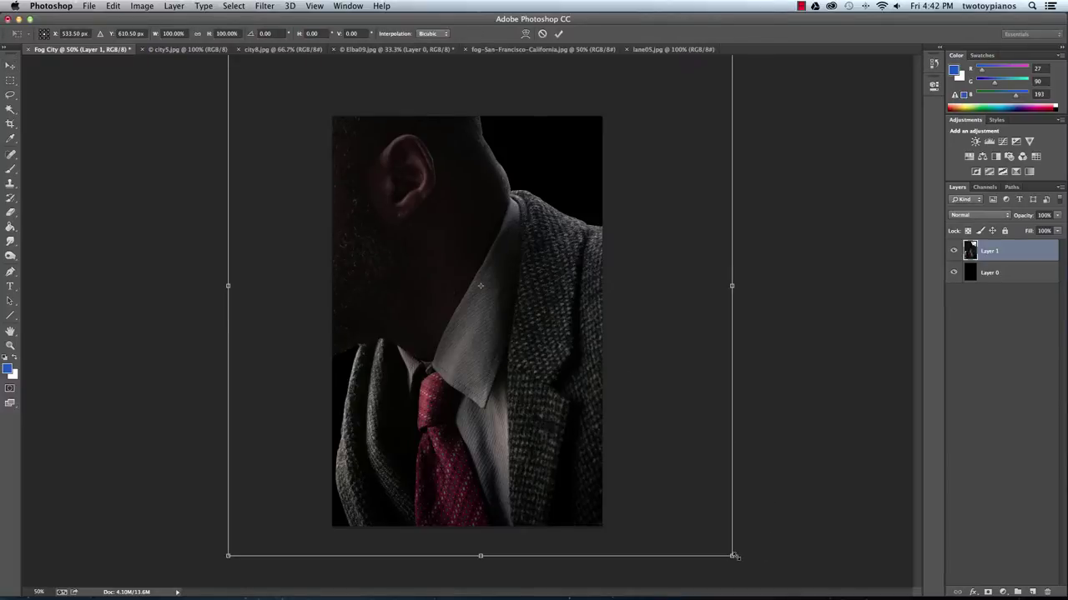
drag(734, 555, 548, 357)
drag(431, 264, 527, 356)
drag(646, 452, 527, 382)
drag(481, 297, 520, 335)
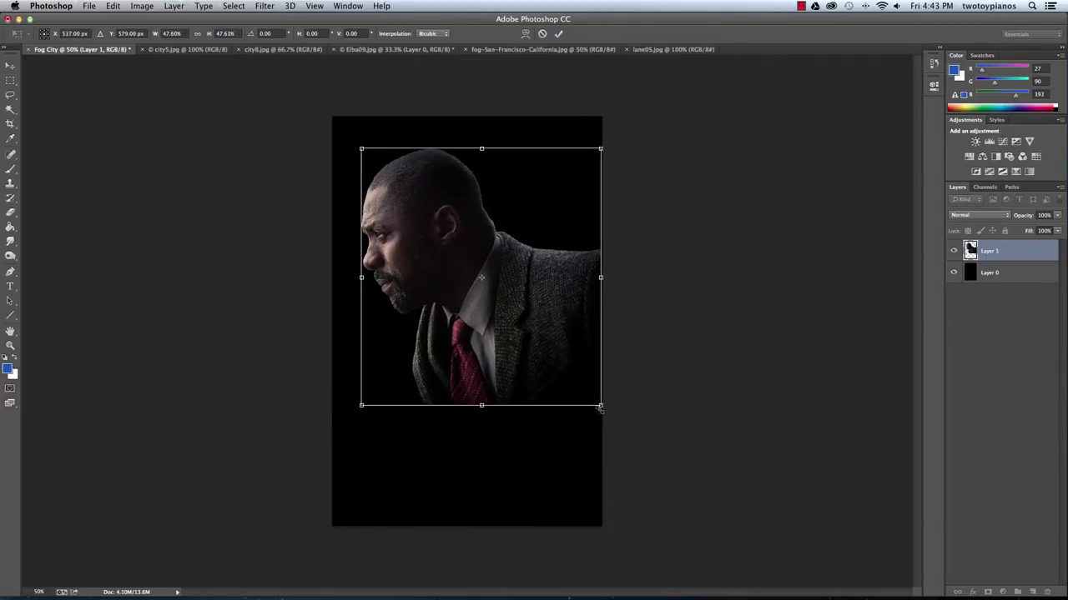
drag(601, 407, 571, 373)
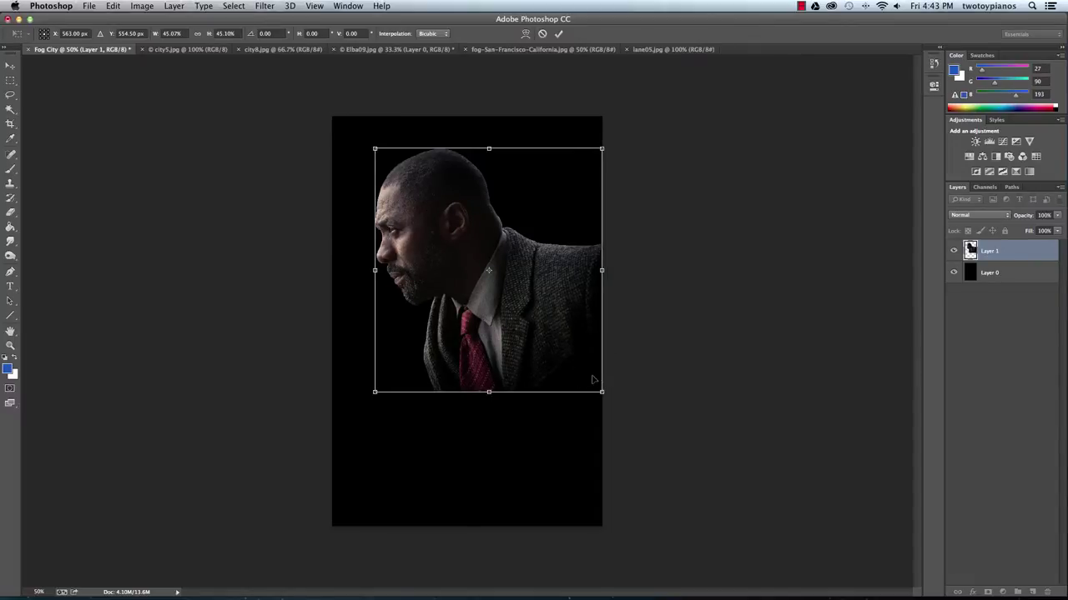
drag(371, 395, 387, 396)
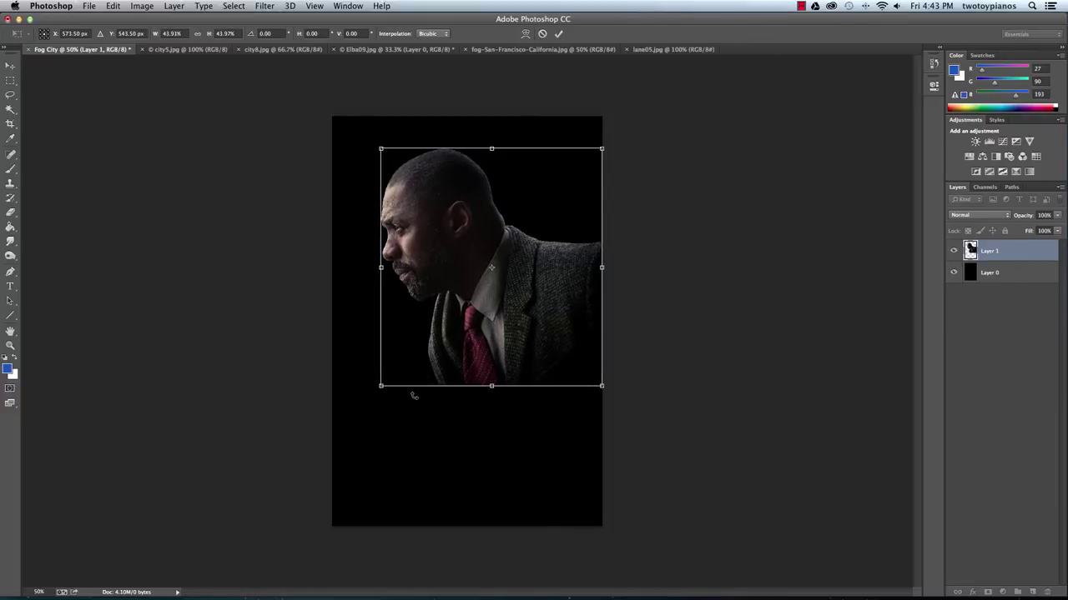
key(Return)
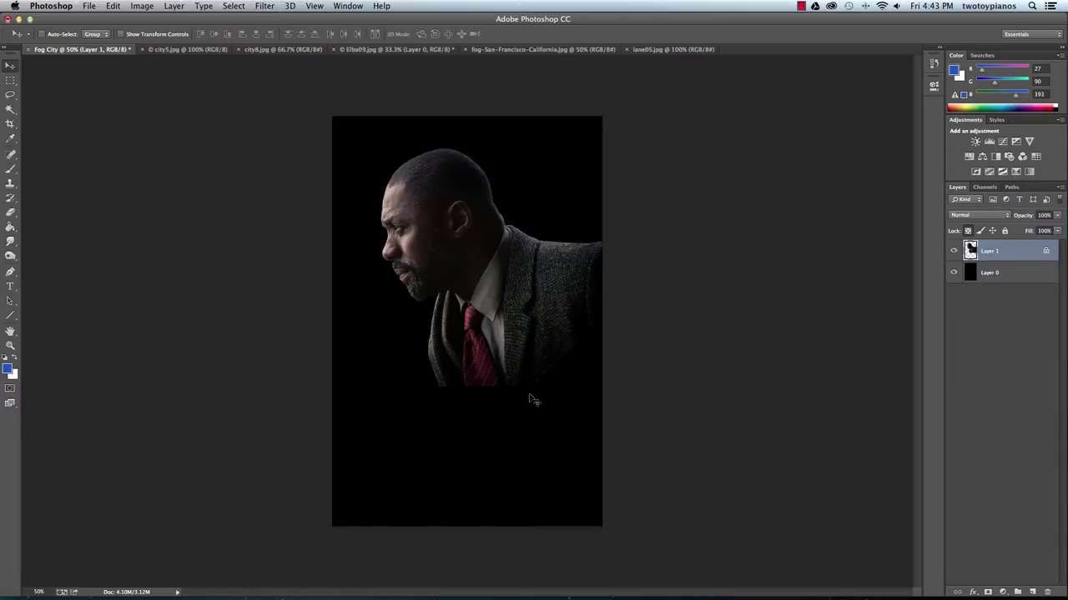
Fade the suit's bottom into black with a black Foreground to Transparent gradient dragged upward
click(10, 227)
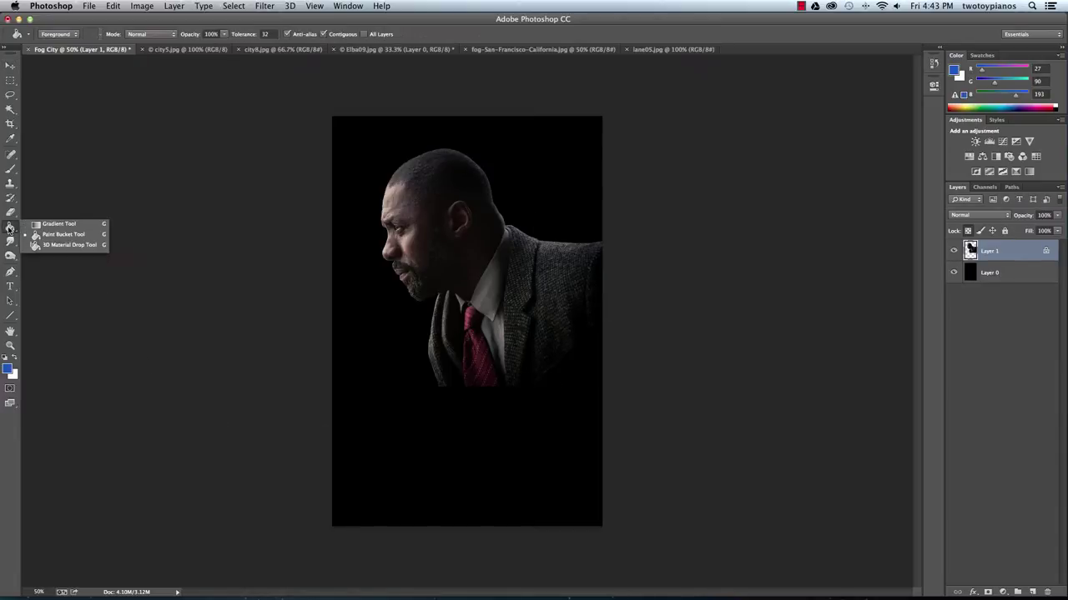
click(58, 225)
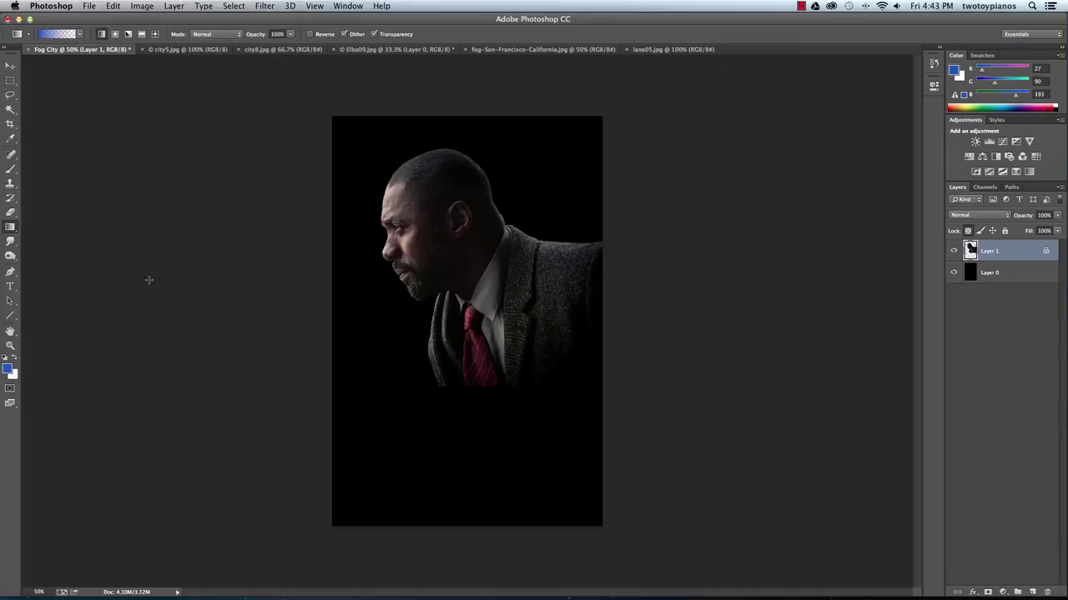
click(7, 358)
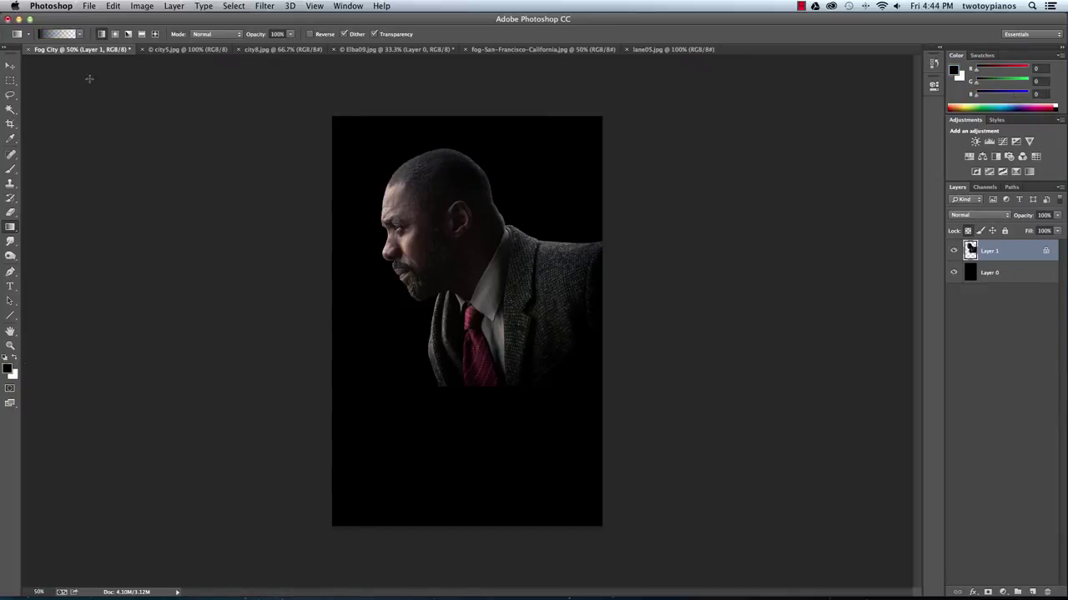
click(61, 36)
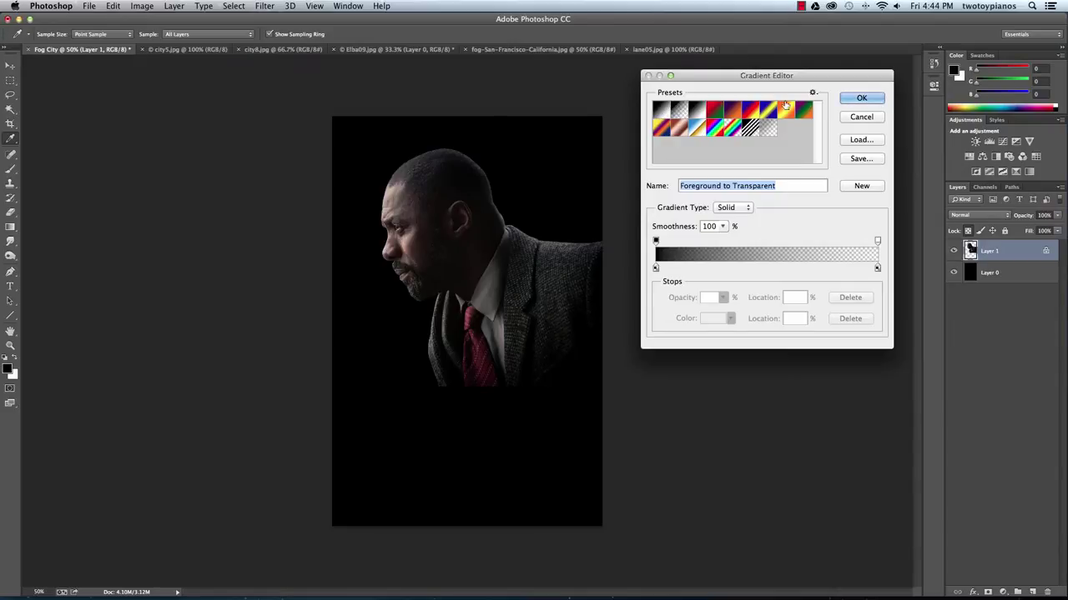
click(852, 103)
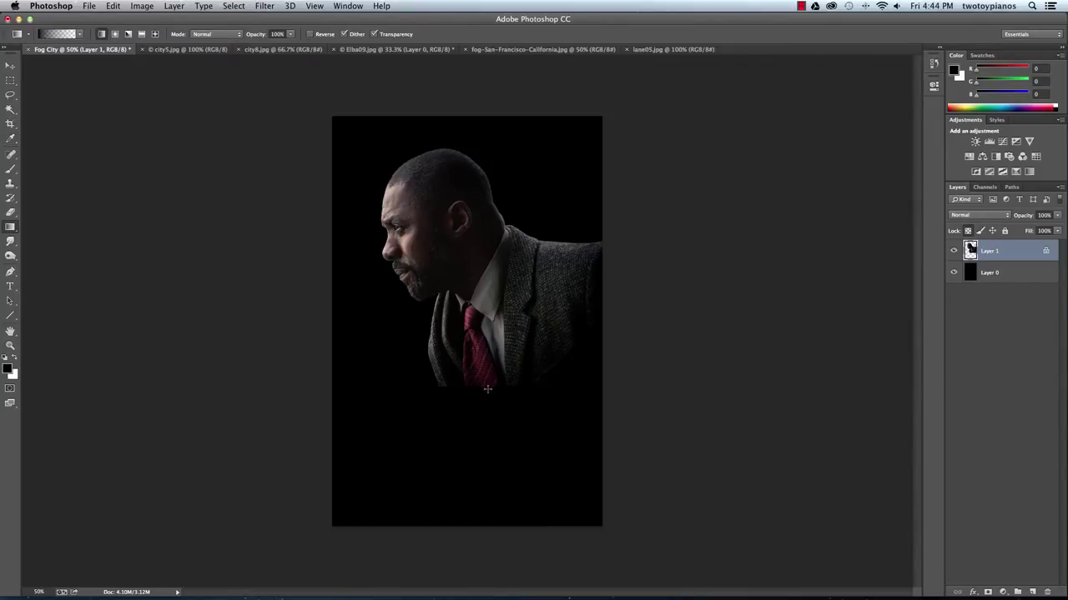
drag(488, 387, 487, 332)
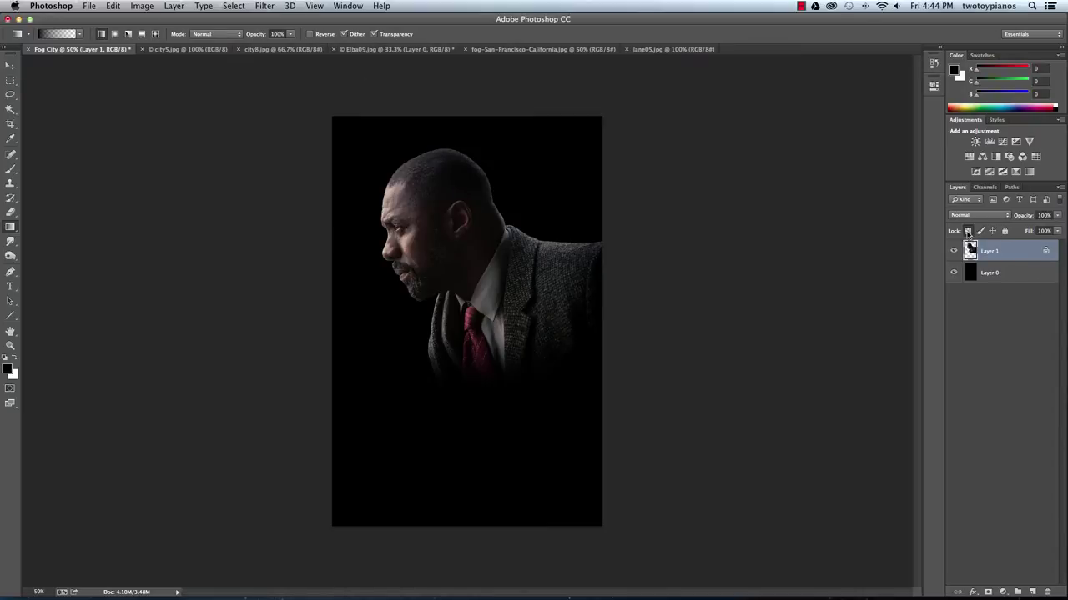
Unlock transparent pixels and apply Levels with midtone 0.83 and output white 209
click(968, 232)
click(140, 8)
mouse_move(180, 41)
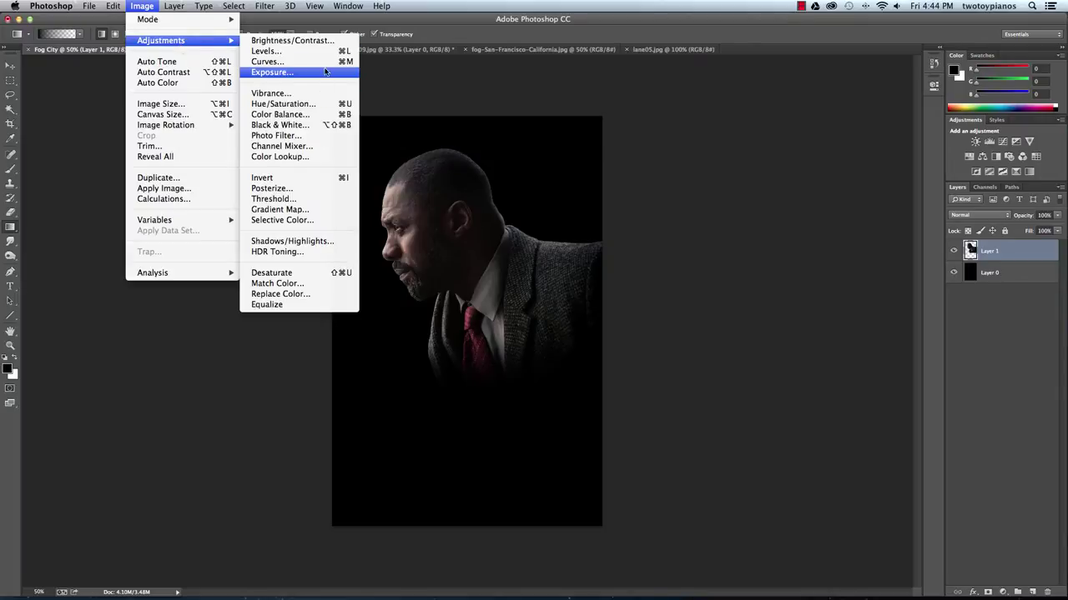
click(327, 52)
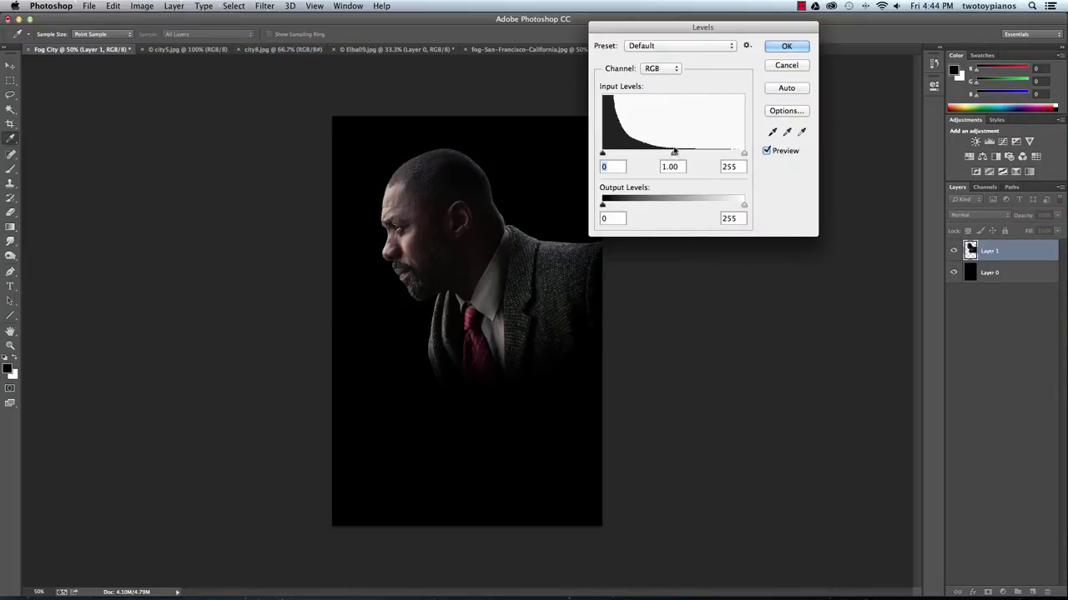
drag(673, 155, 683, 156)
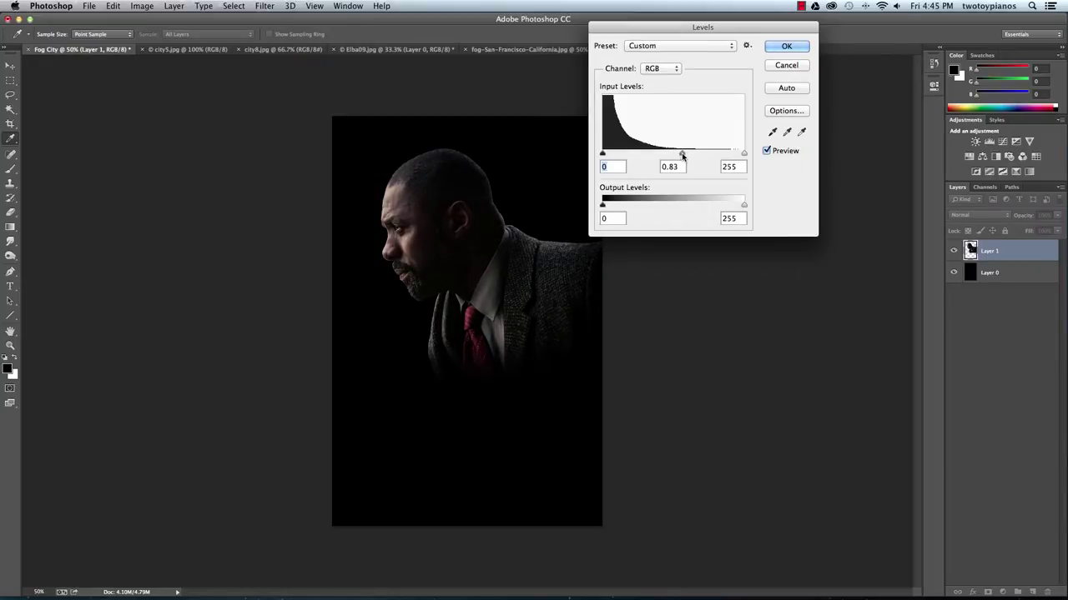
click(681, 156)
drag(742, 206, 718, 207)
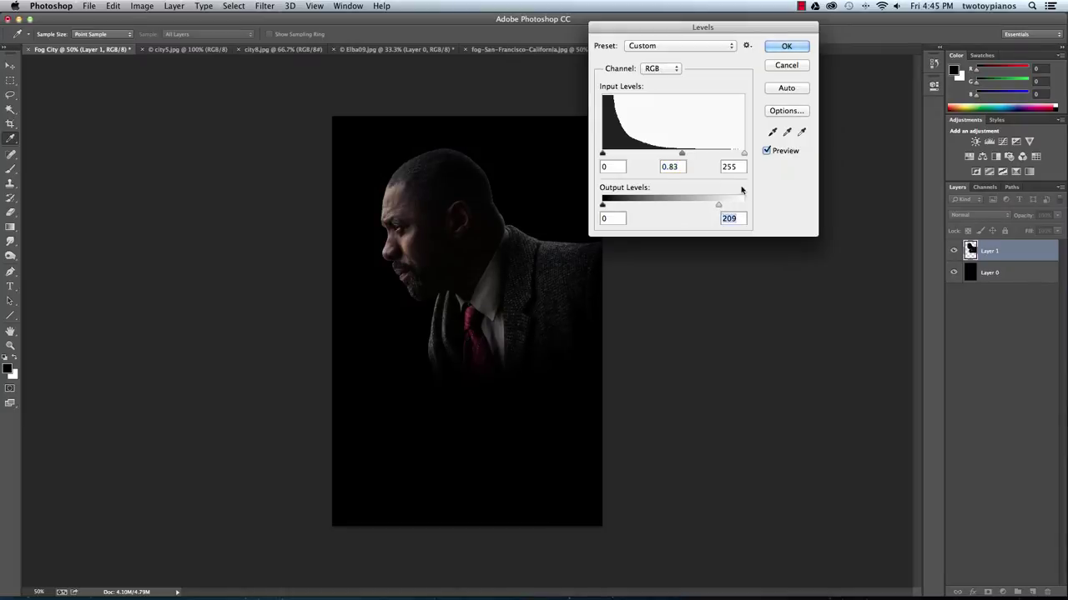
click(767, 152)
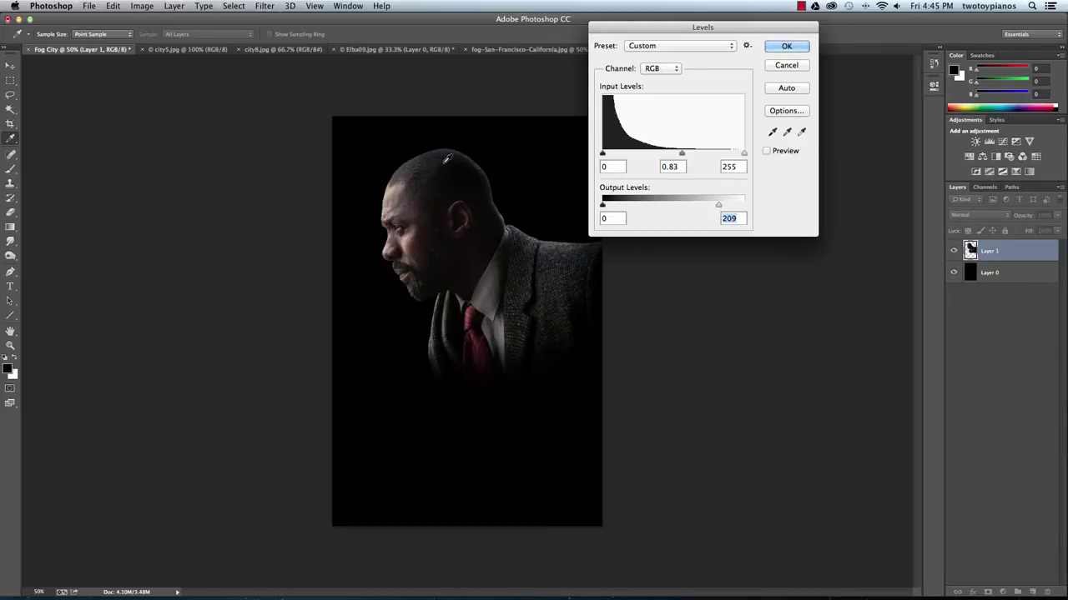
click(767, 152)
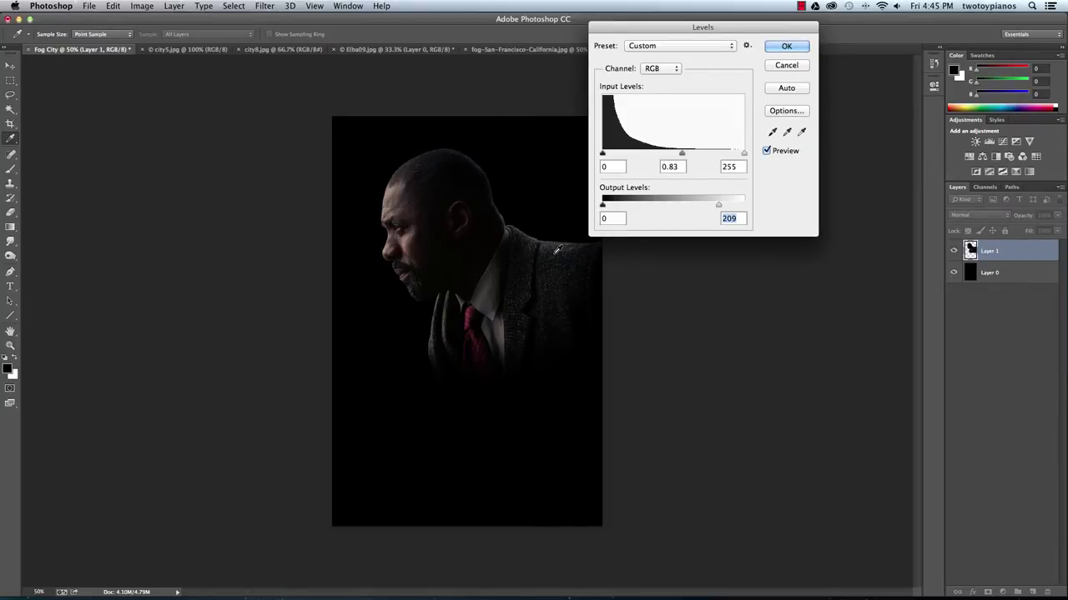
click(788, 47)
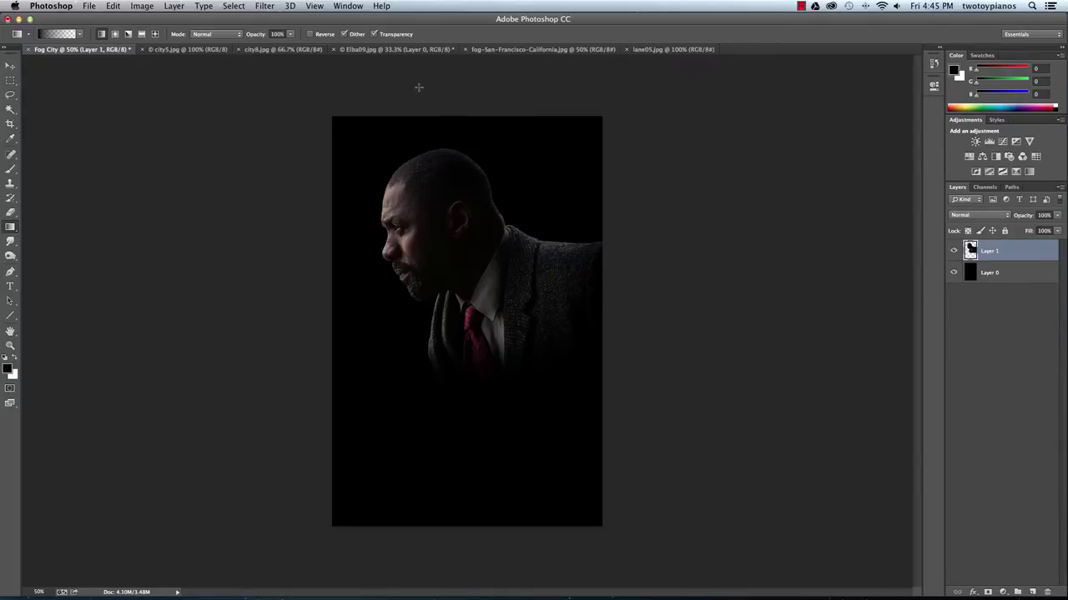
Crop lane05.jpg to its top half with a rectangular marquee, then zoom to 200%
click(672, 50)
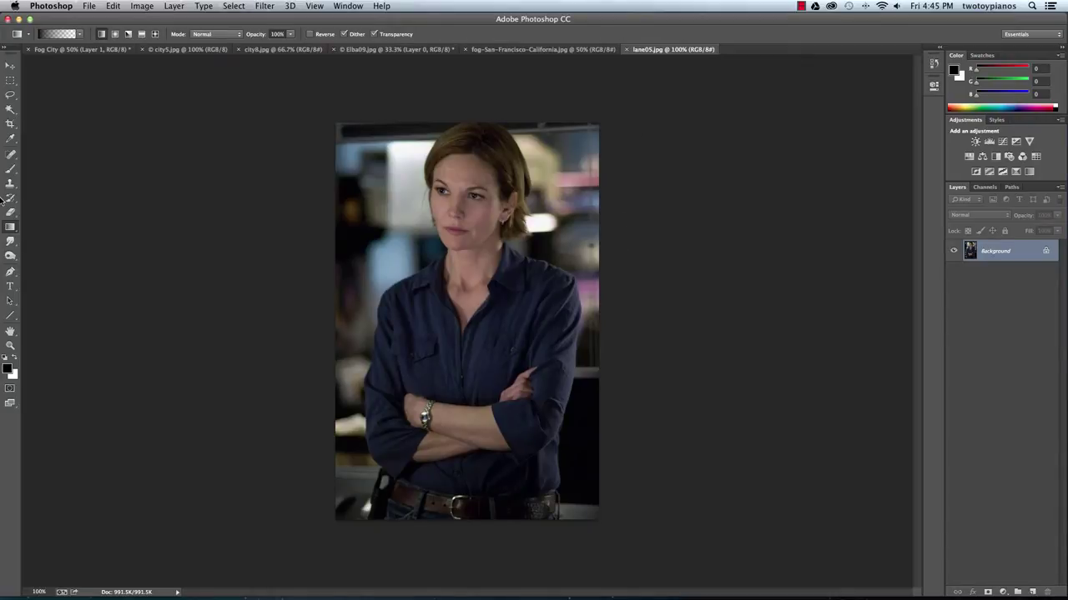
click(10, 80)
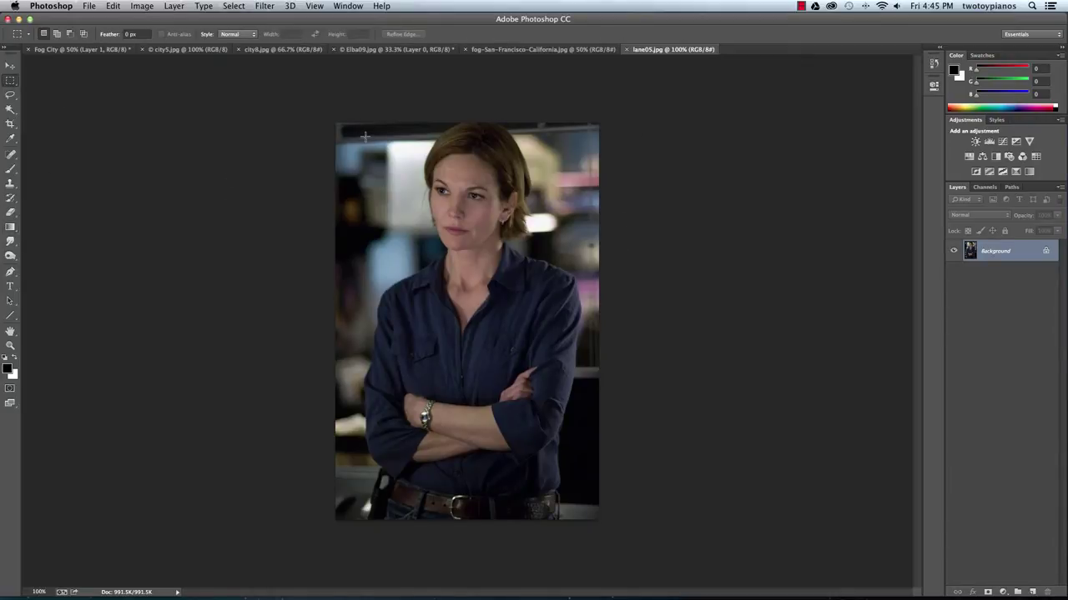
drag(318, 106, 678, 357)
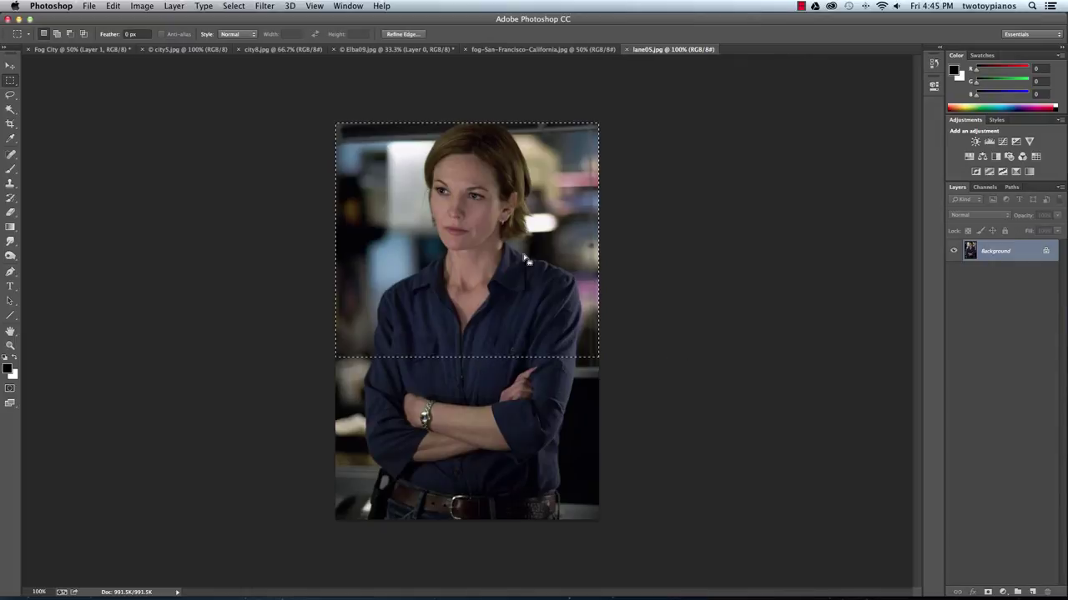
click(141, 6)
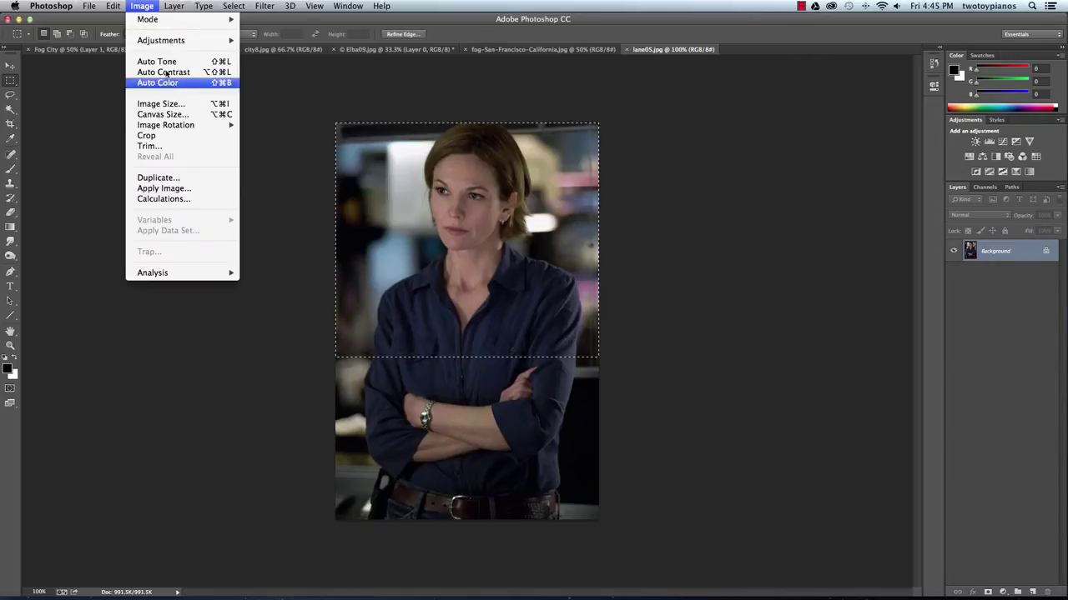
click(200, 138)
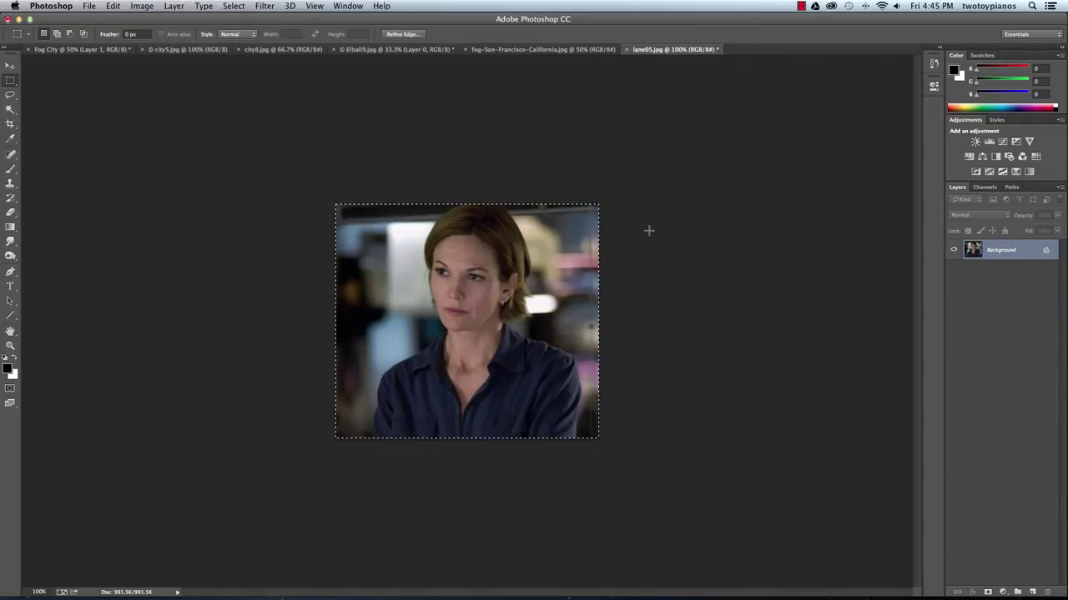
key(super+plus)
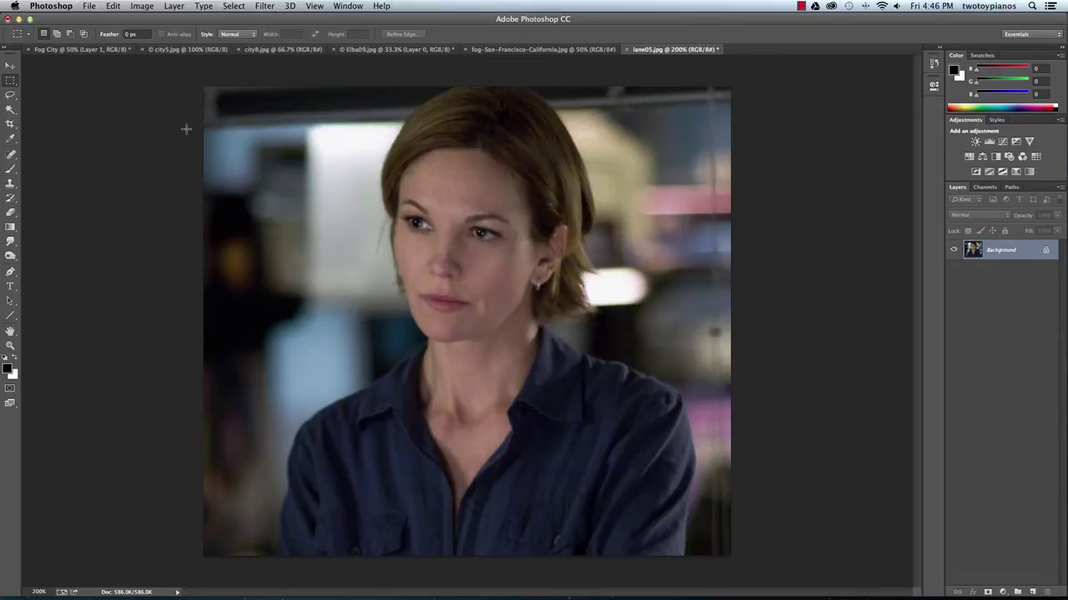
Convert the Background to Layer 0 and delete the white patch beside her head with Magic Wand
click(10, 110)
click(351, 214)
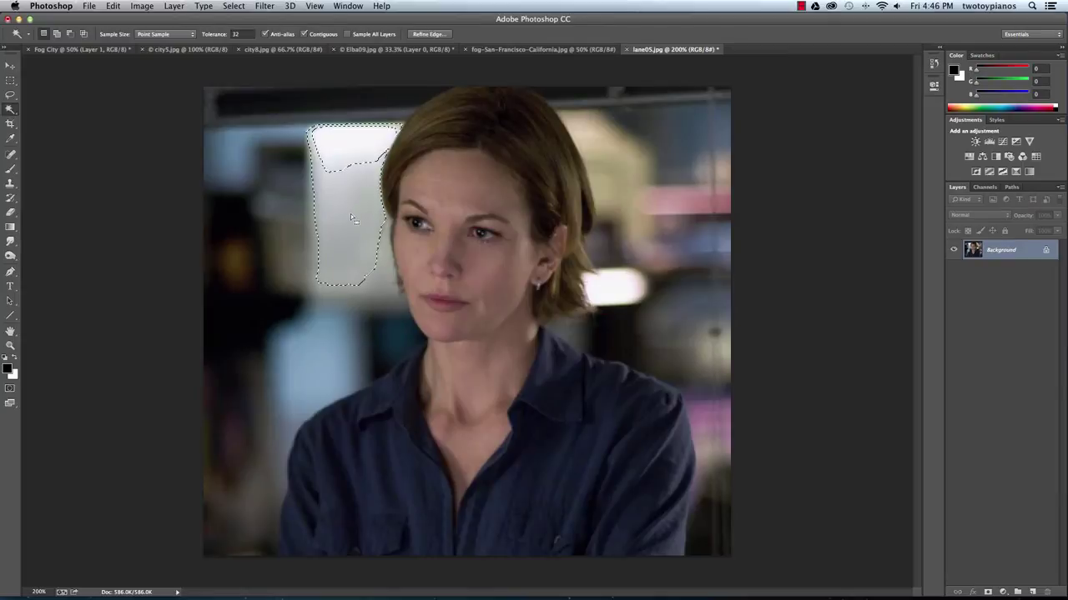
shift+click(351, 147)
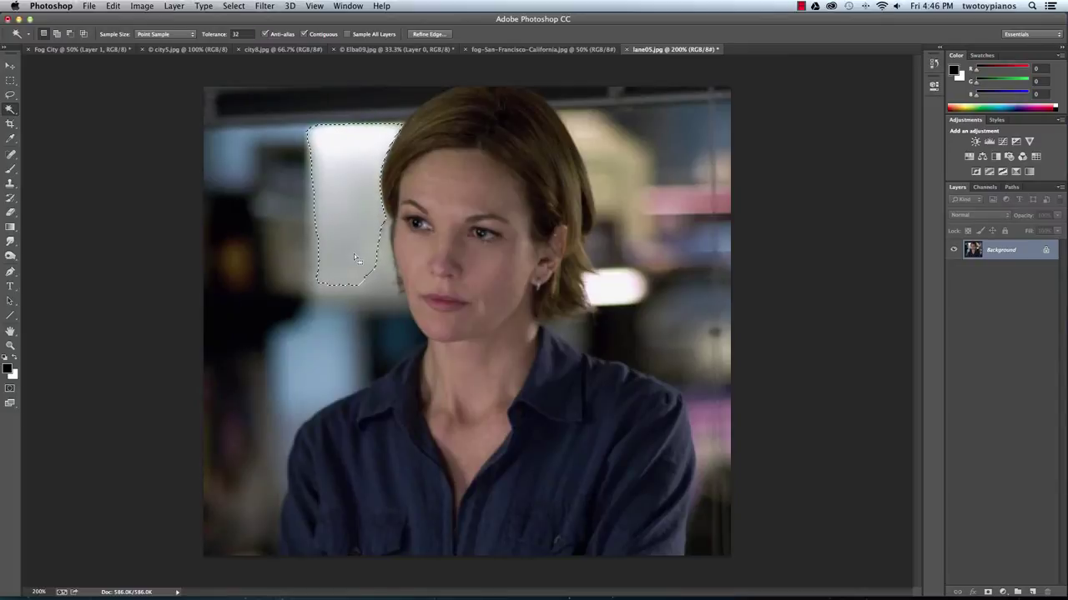
double_click(1007, 252)
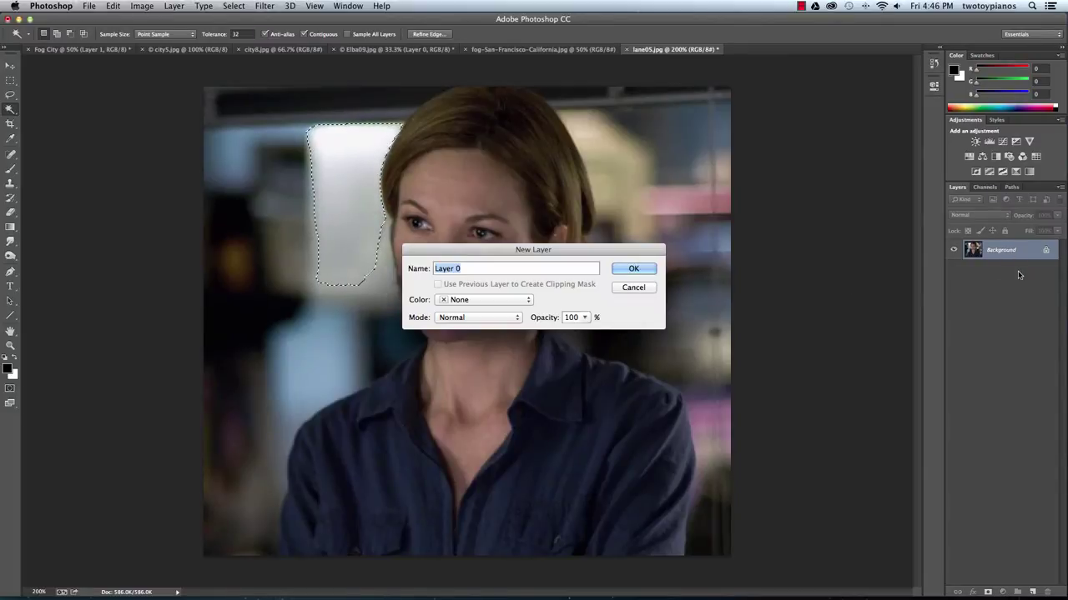
click(639, 268)
key(Delete)
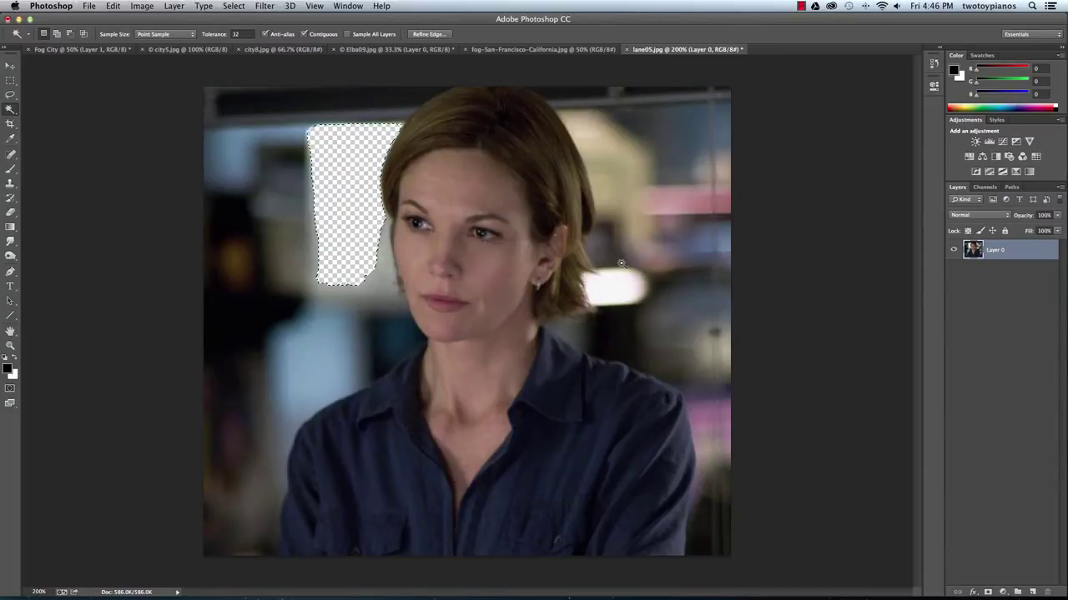
Delete the grey background below the hole and the area right of her hair
shift+click(369, 290)
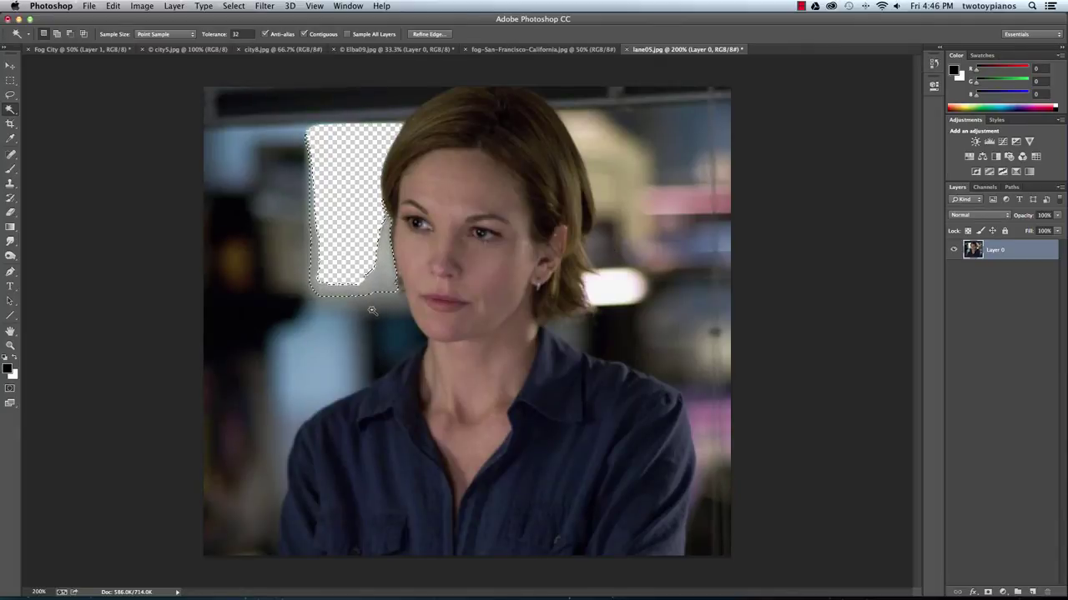
shift+click(379, 303)
shift+click(379, 303)
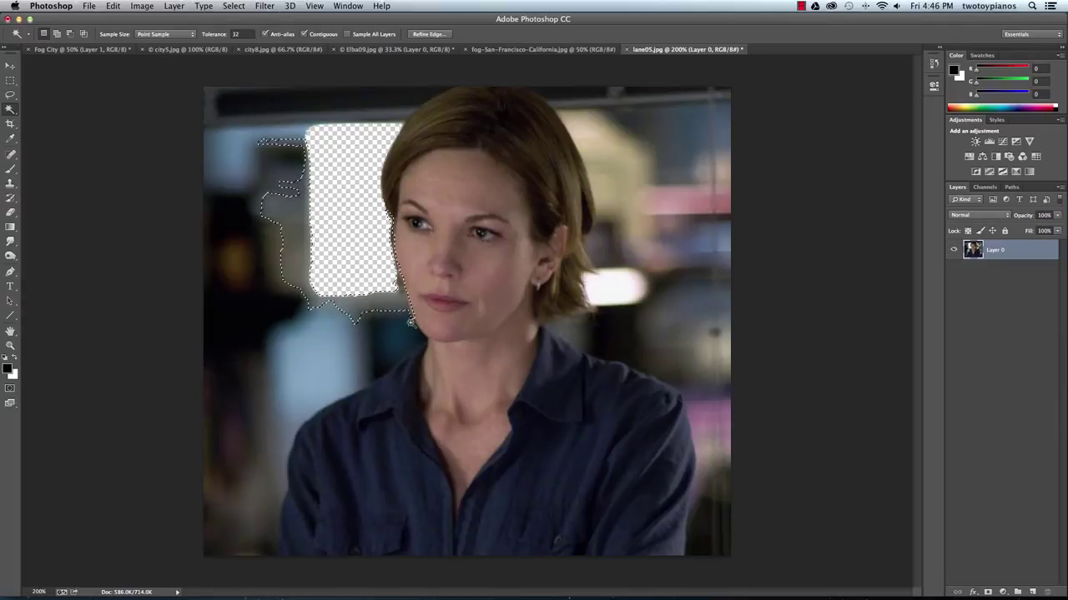
click(635, 180)
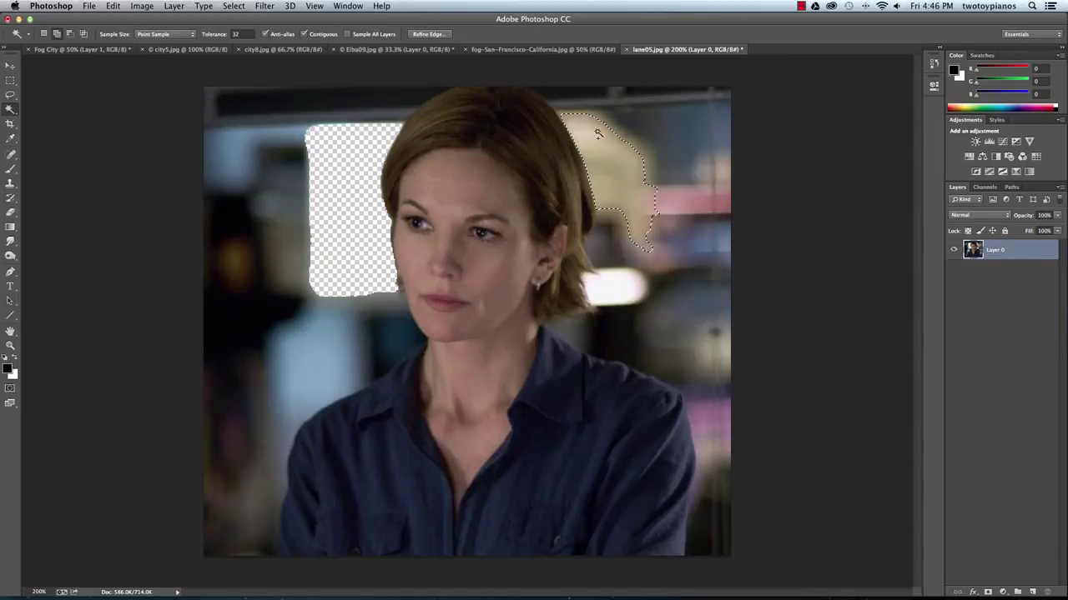
key(Delete)
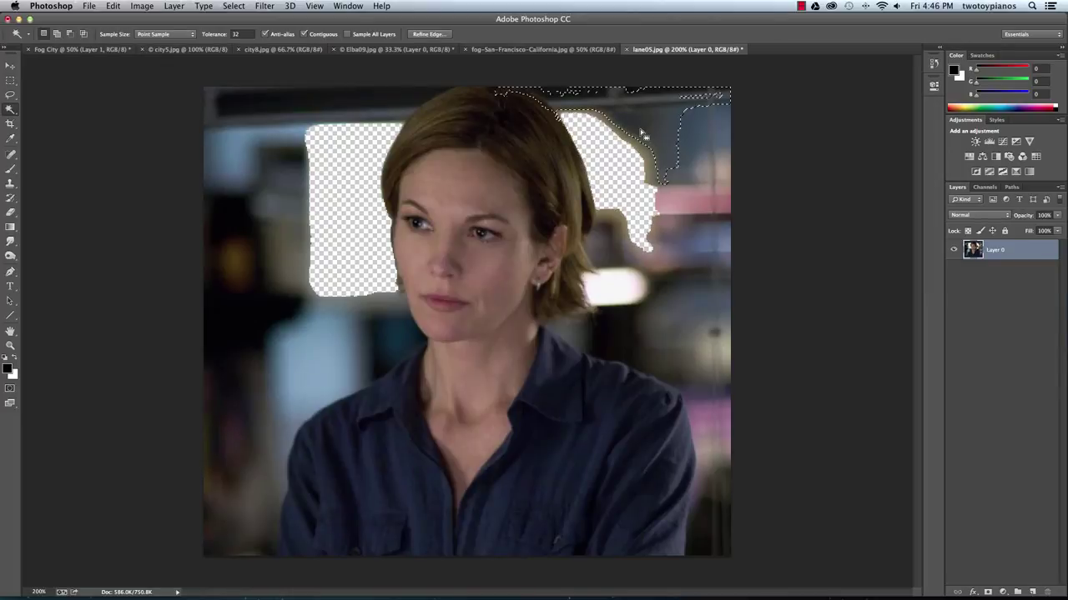
Delete the tan patch beside her hair and the bright patch beside her neck
click(655, 135)
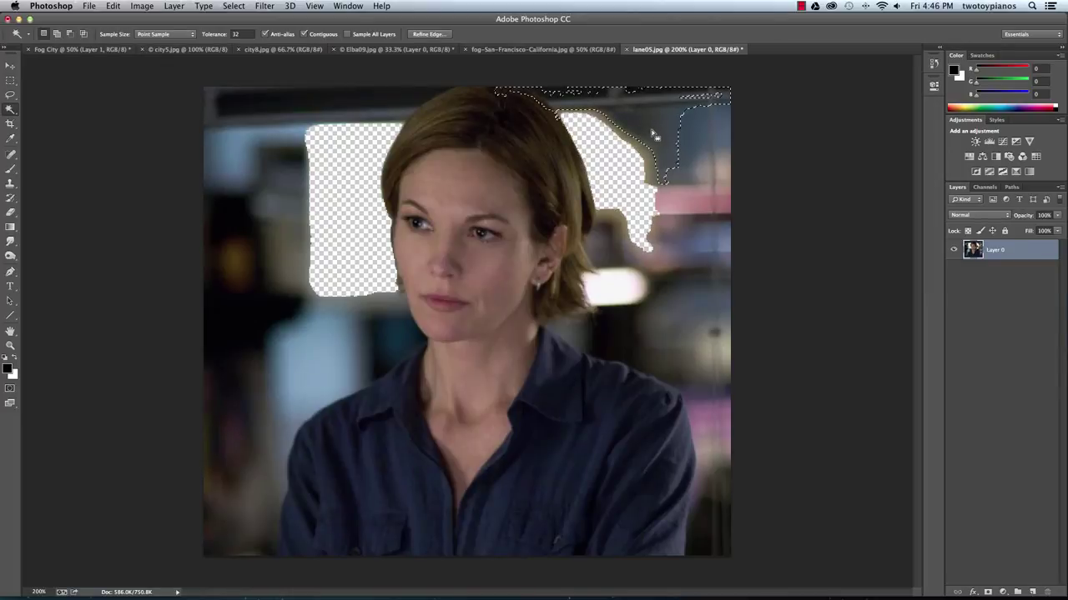
click(628, 250)
key(Delete)
key(Delete)
click(613, 298)
key(Delete)
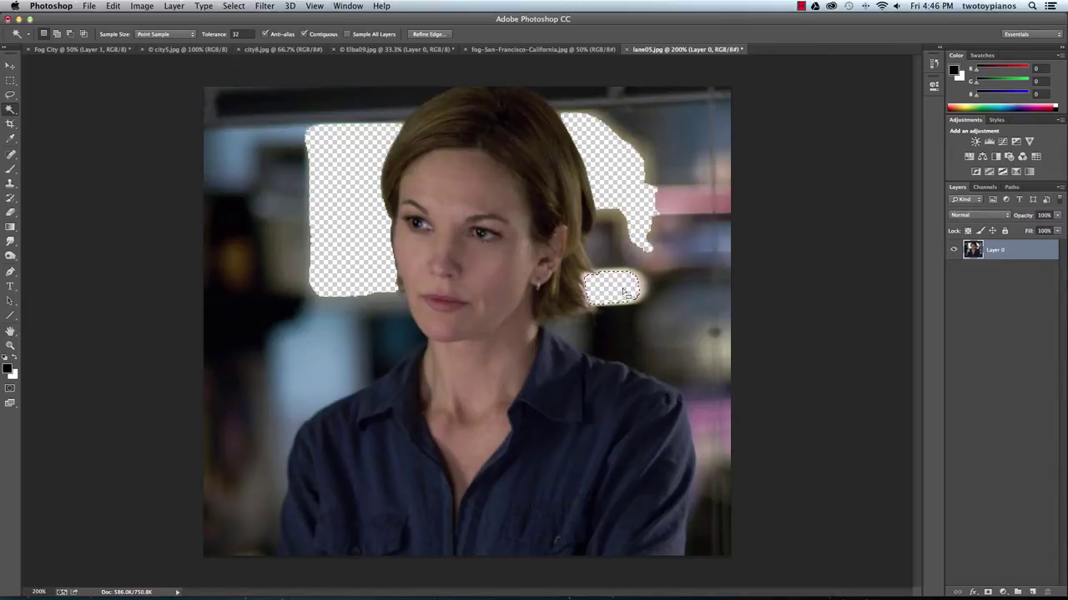
Select the remaining patches beside her hair and shoulder, then deselect
click(616, 248)
key(ctrl+d)
click(609, 246)
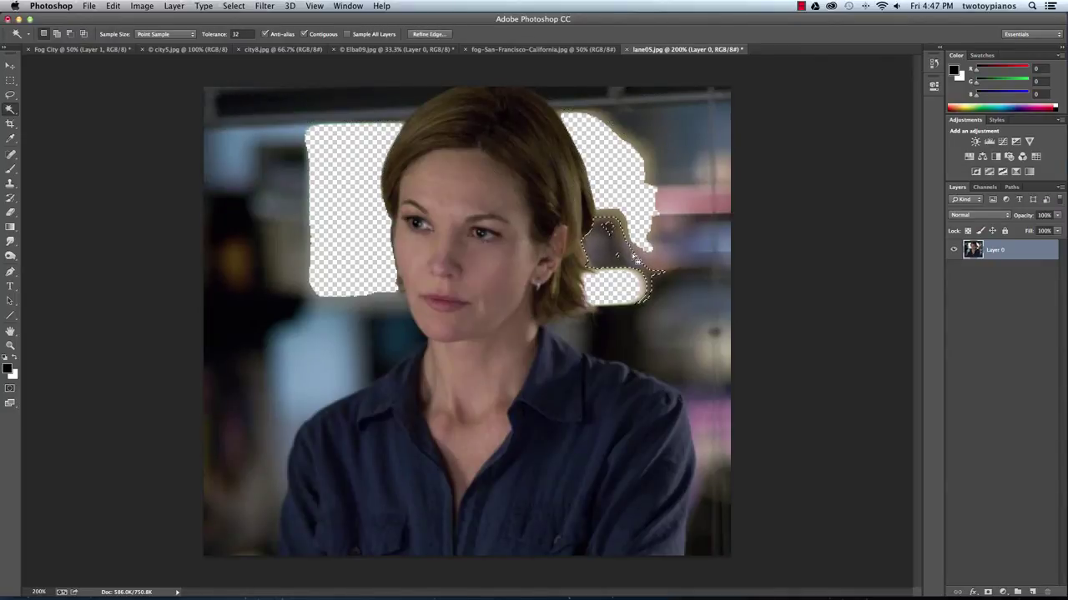
click(641, 242)
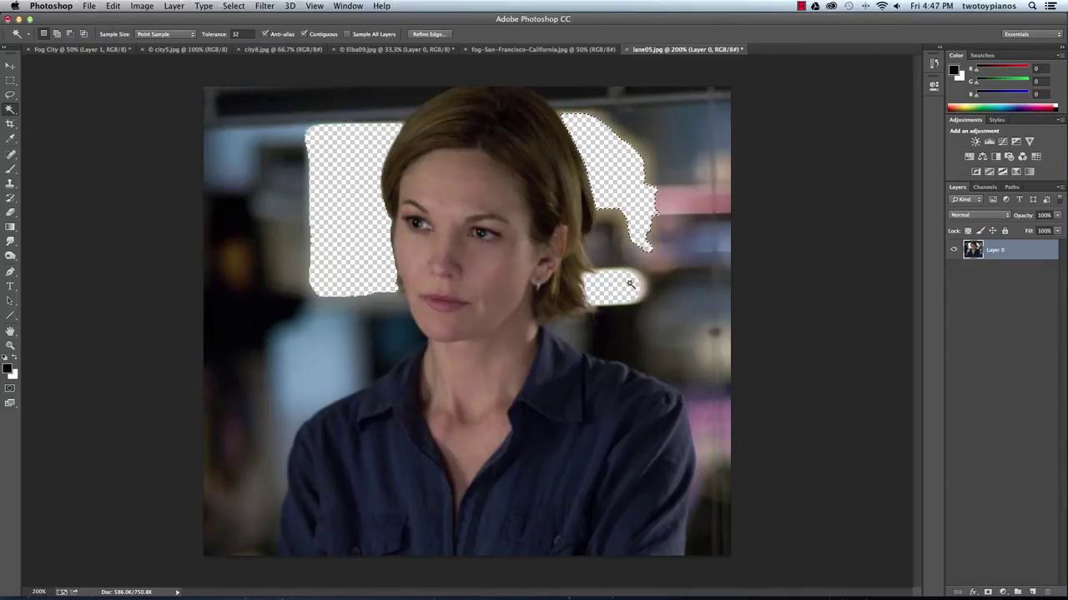
click(570, 340)
key(super+d)
Set the Eraser to the 59 px scatter brush at 15 px and zoom to 400% on the woman's head
click(12, 217)
click(52, 35)
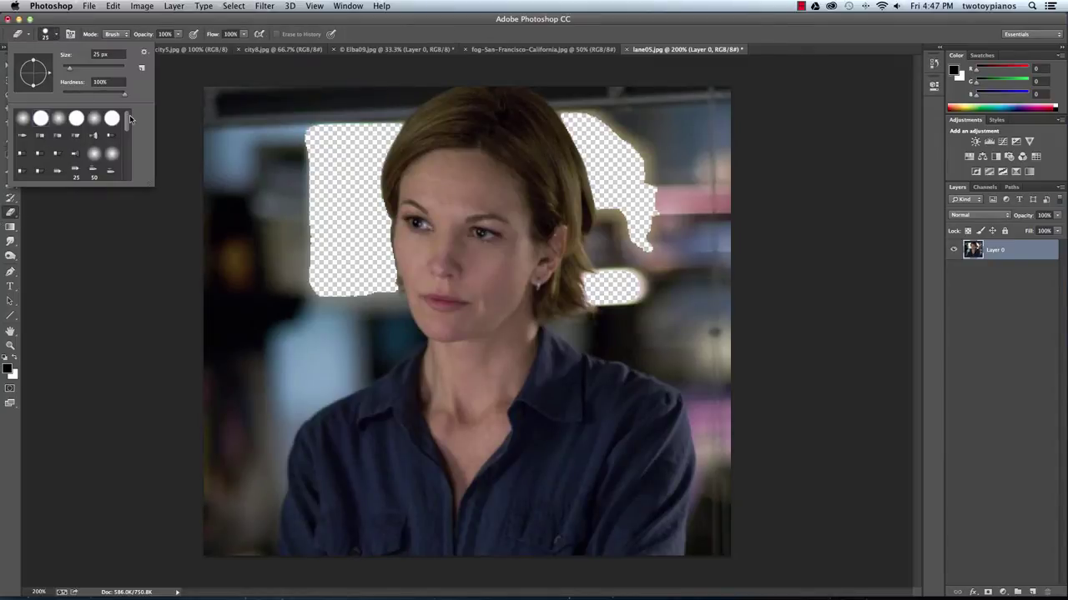
mouse_move(129, 120)
mouse_down()
mouse_move(126, 188)
mouse_move(128, 156)
mouse_up()
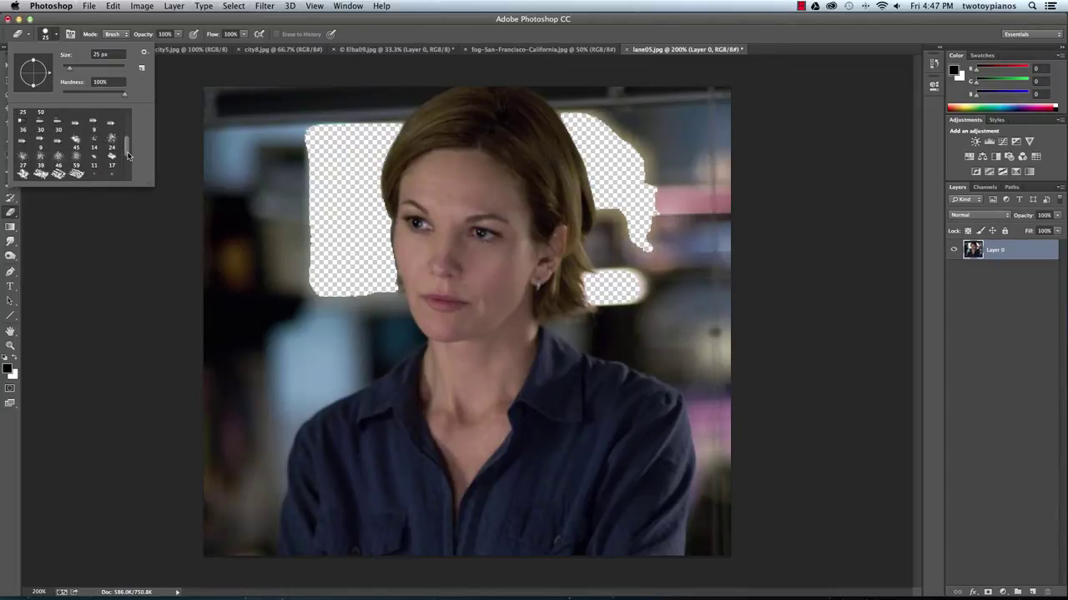
double_click(76, 157)
key(super+equal)
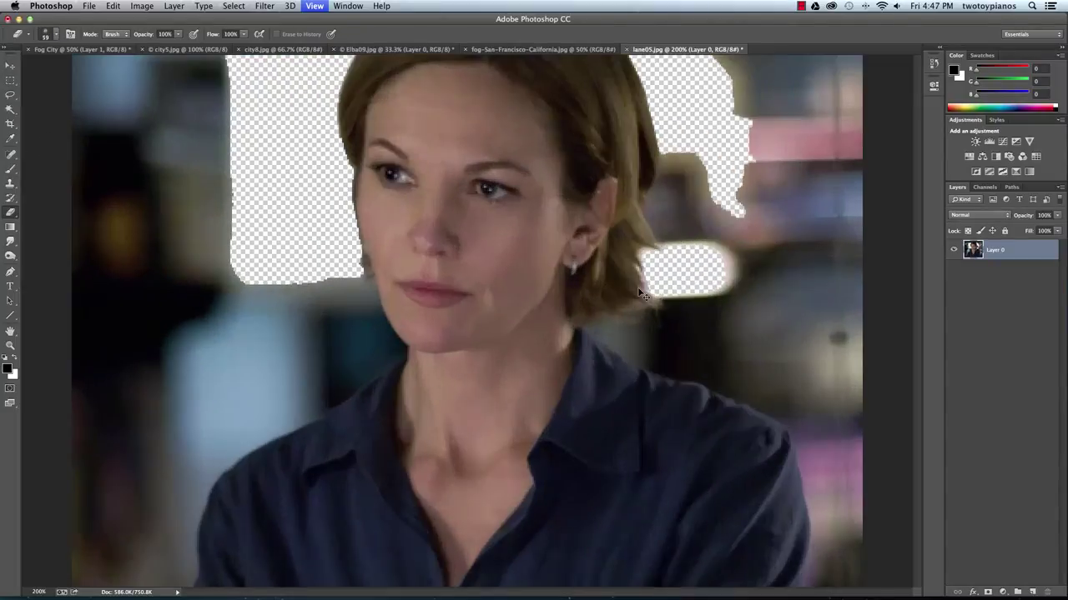
key(super+minus)
key(super+equal)
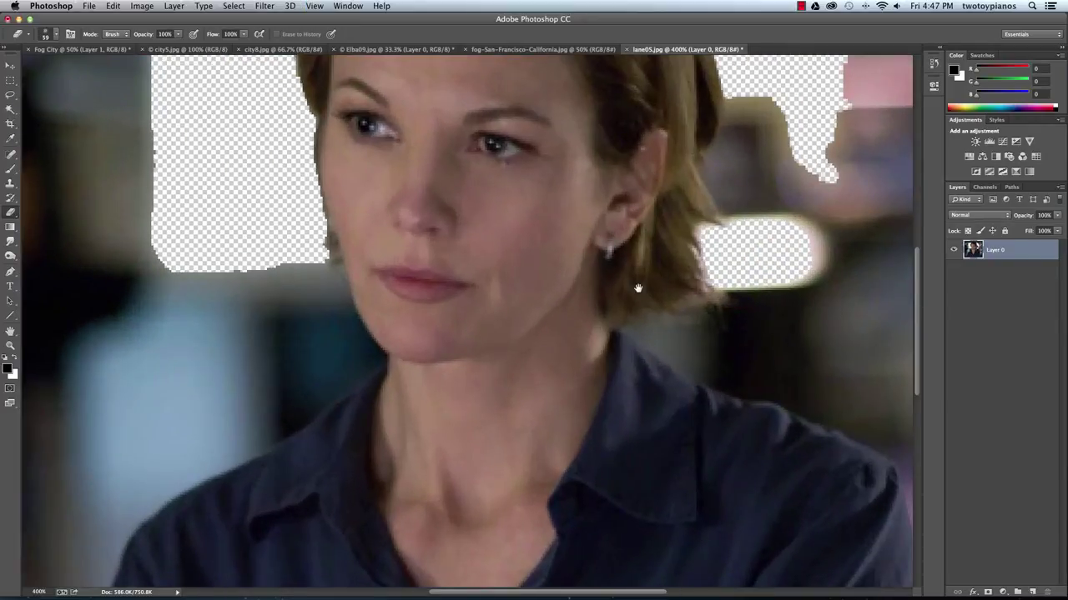
key(super+equal)
key(bracketleft)
key(bracketleft)
key(bracketleft)
key(bracketleft)
key(bracketleft)
key(bracketleft)
key(bracketleft)
key(bracketleft)
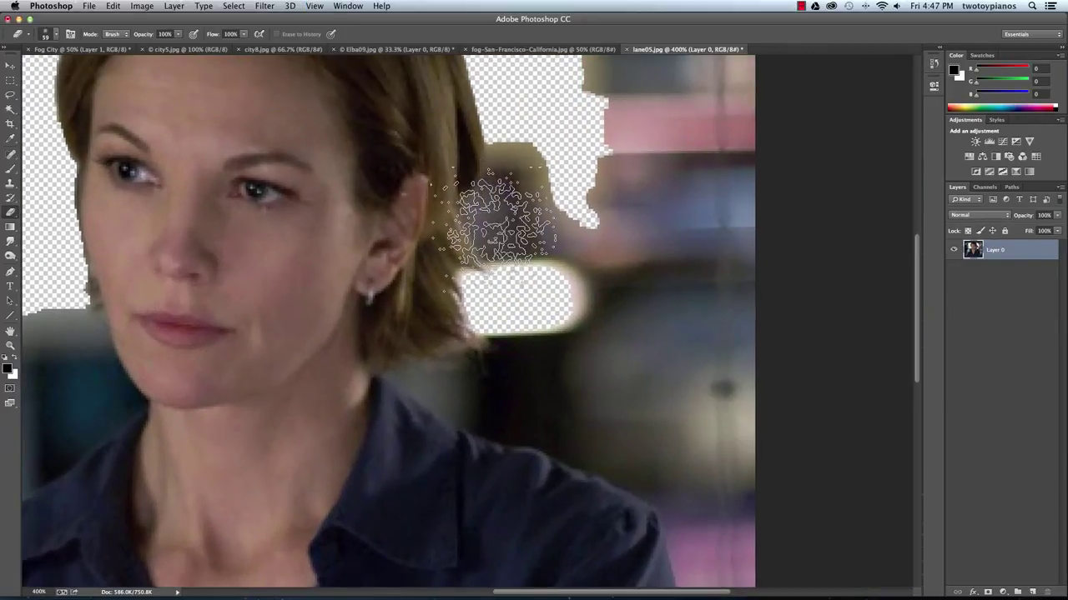
Erase the background beside the hair, near the ear and collar, and along the hair's outer edge
mouse_move(504, 222)
mouse_down()
mouse_move(502, 149)
mouse_move(511, 218)
mouse_move(492, 193)
mouse_move(490, 220)
mouse_move(481, 213)
mouse_move(508, 259)
mouse_move(484, 221)
mouse_move(515, 369)
mouse_move(500, 328)
mouse_move(509, 366)
mouse_move(485, 371)
mouse_move(506, 390)
mouse_move(474, 371)
mouse_move(457, 375)
mouse_move(469, 388)
mouse_move(439, 380)
mouse_up()
key(bracketleft)
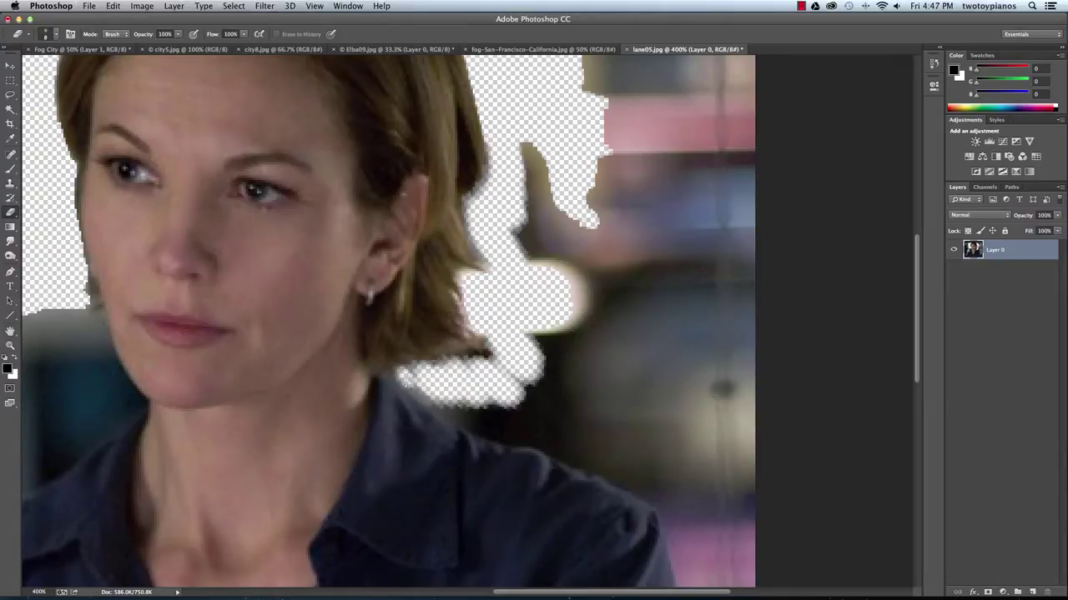
drag(396, 374, 461, 421)
drag(439, 386, 422, 378)
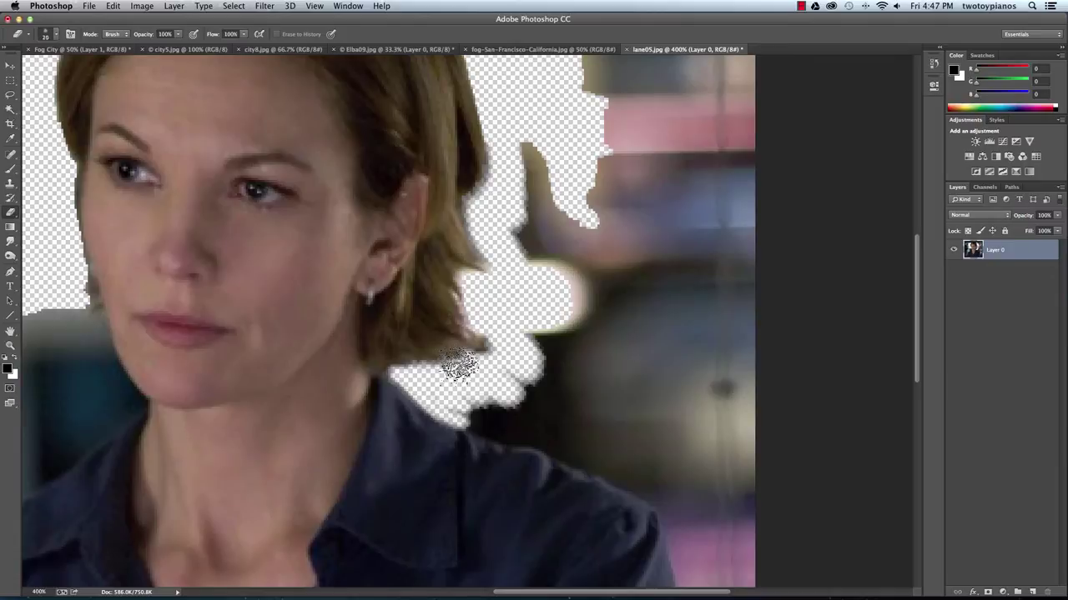
key(bracketright)
key(bracketright)
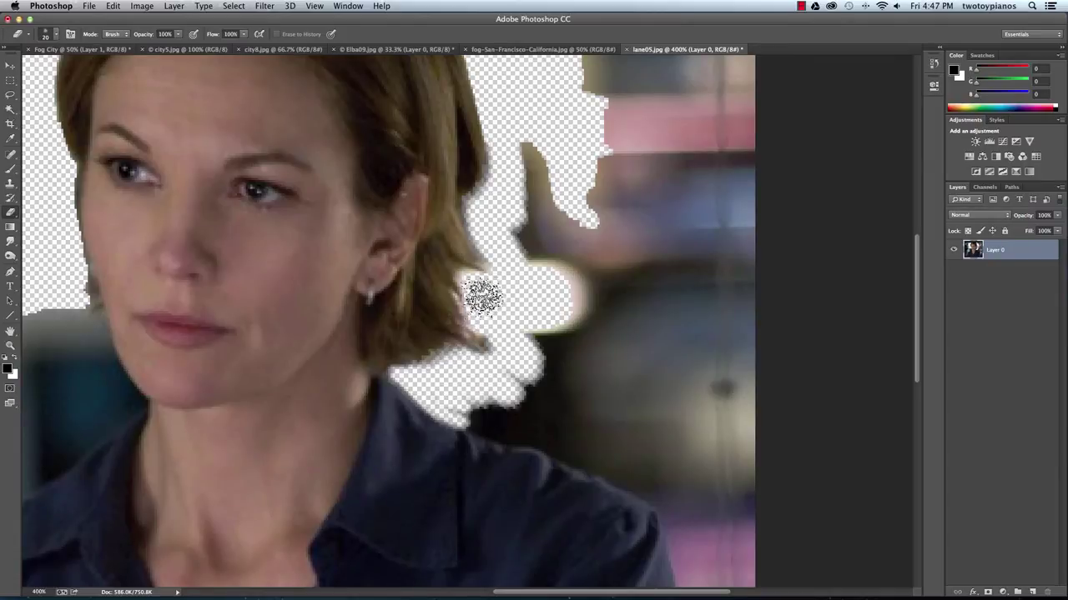
mouse_move(483, 220)
mouse_down()
mouse_move(516, 244)
mouse_move(498, 202)
mouse_move(502, 183)
mouse_move(516, 190)
mouse_move(509, 153)
mouse_move(527, 161)
mouse_move(505, 150)
mouse_move(570, 194)
mouse_move(596, 156)
mouse_move(535, 142)
mouse_move(531, 265)
mouse_move(578, 212)
mouse_move(520, 382)
mouse_move(591, 295)
mouse_up()
Erase the background above the hair and a small patch beside it with a 15 px eraser
key(space)
mouse_move(454, 250)
mouse_down()
mouse_move(676, 268)
mouse_move(720, 306)
mouse_move(756, 377)
mouse_up()
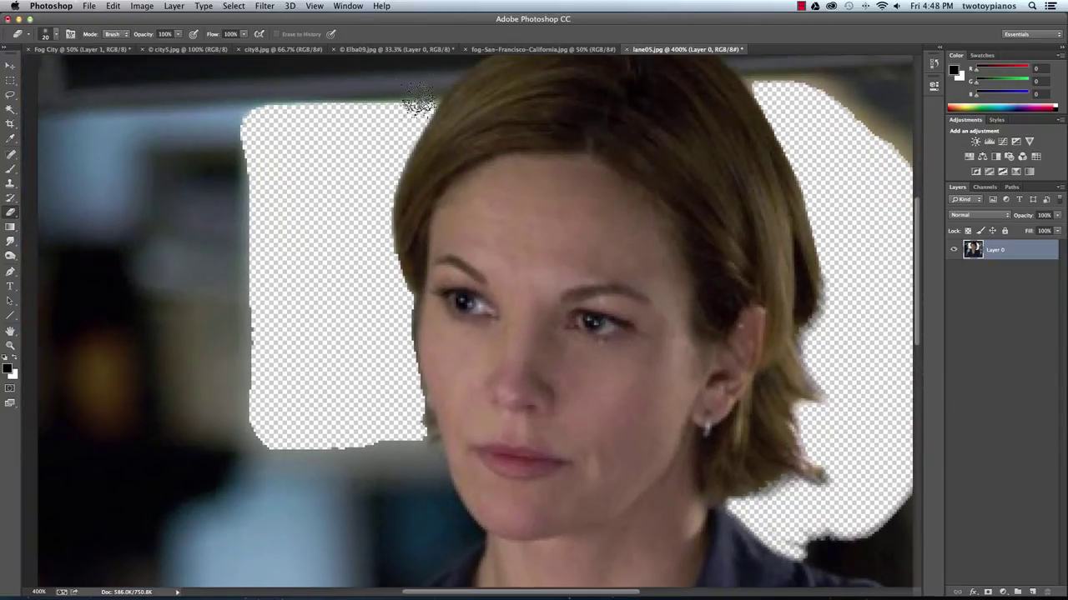
key(space)
drag(417, 179, 377, 279)
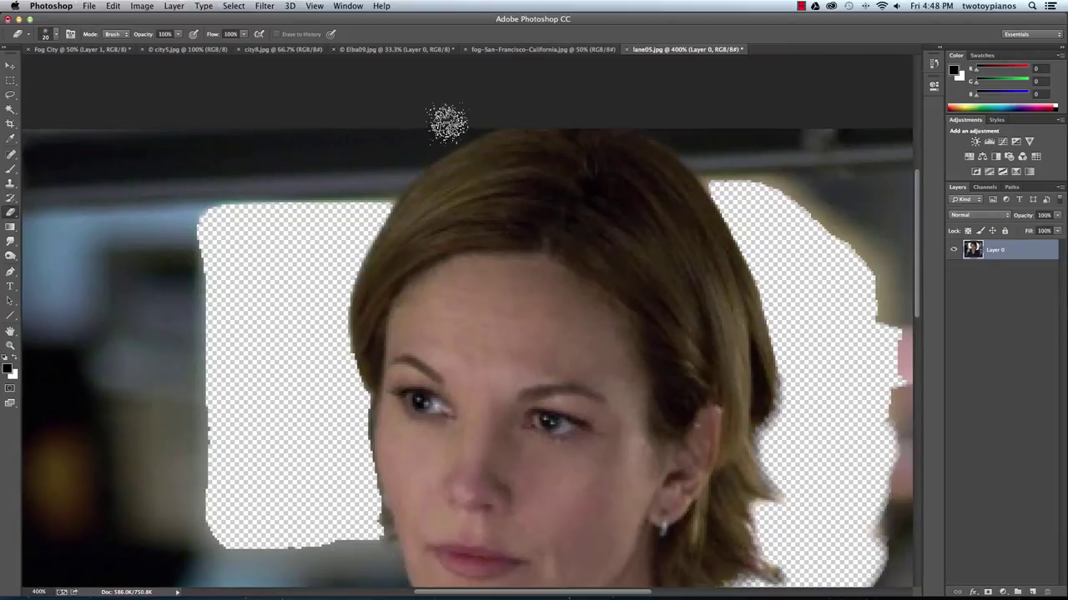
mouse_move(445, 119)
mouse_down()
mouse_move(425, 114)
mouse_move(493, 102)
mouse_move(413, 142)
mouse_move(448, 117)
mouse_move(367, 185)
mouse_move(386, 155)
mouse_move(447, 117)
mouse_up()
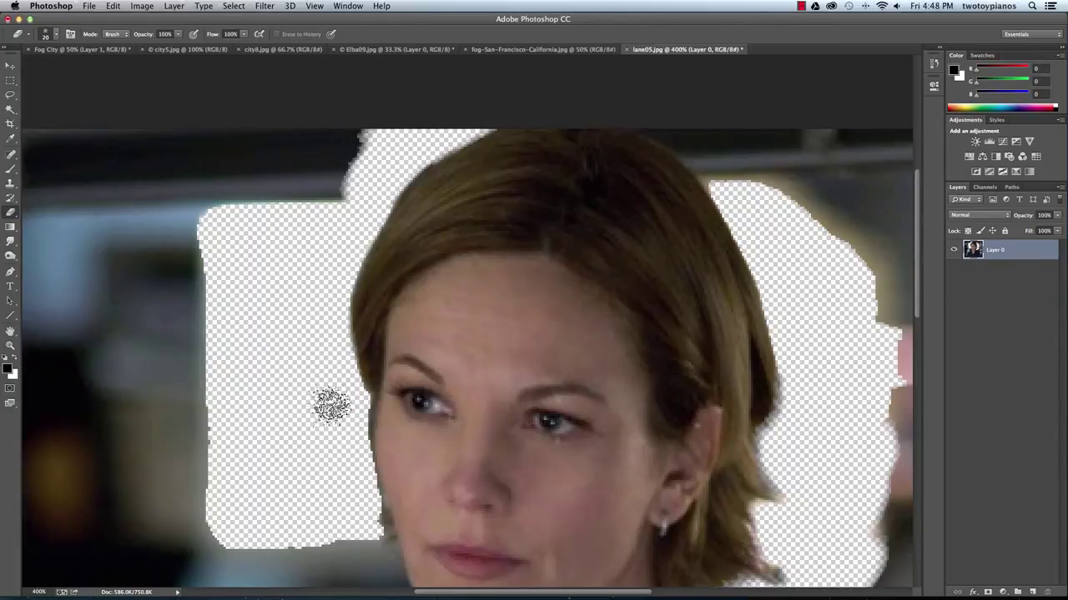
scroll(342, 417, down, 5)
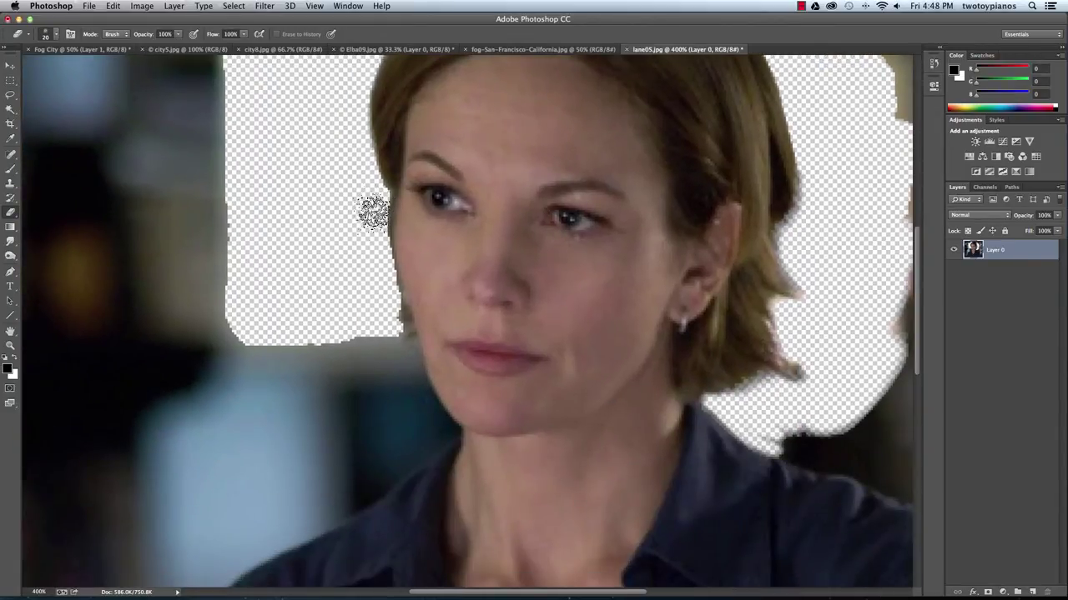
key(bracketleft)
key(bracketleft)
key(bracketleft)
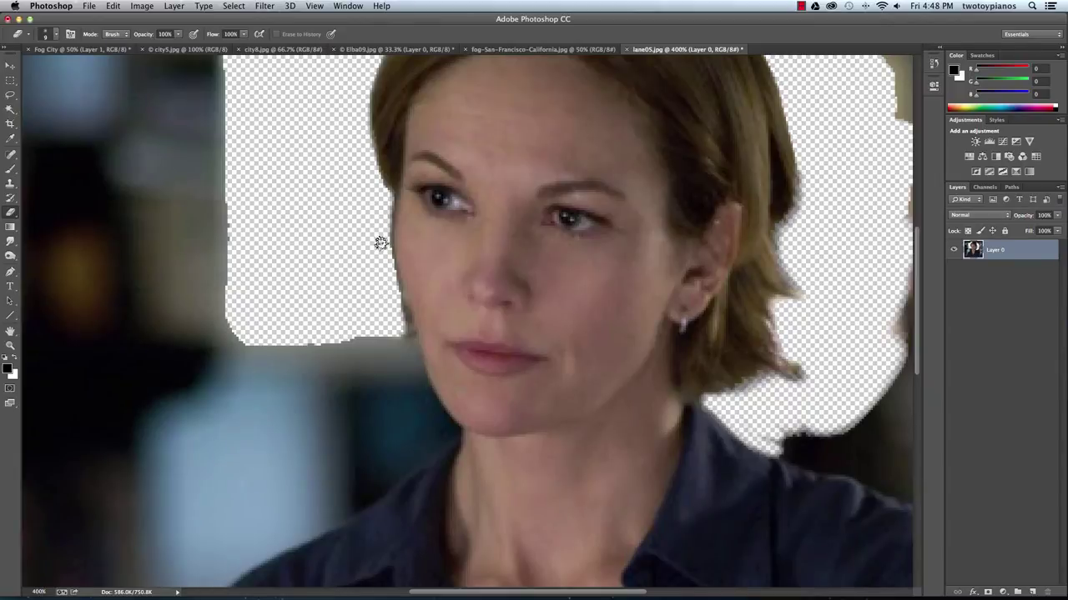
drag(395, 351, 391, 318)
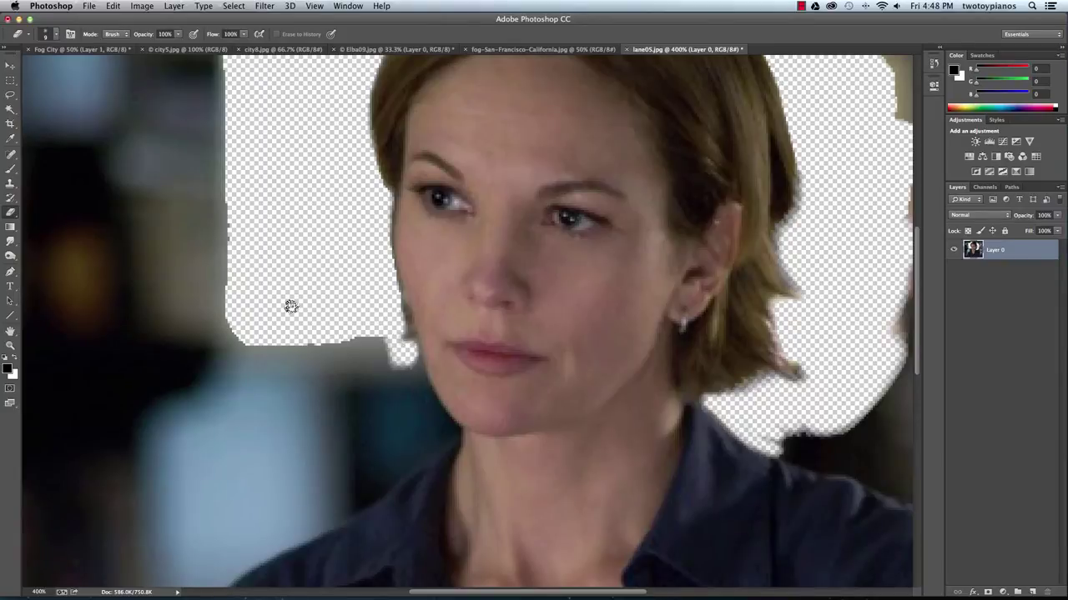
Switch to a hard round eraser tip and clear the background along the cheek and jaw
click(56, 34)
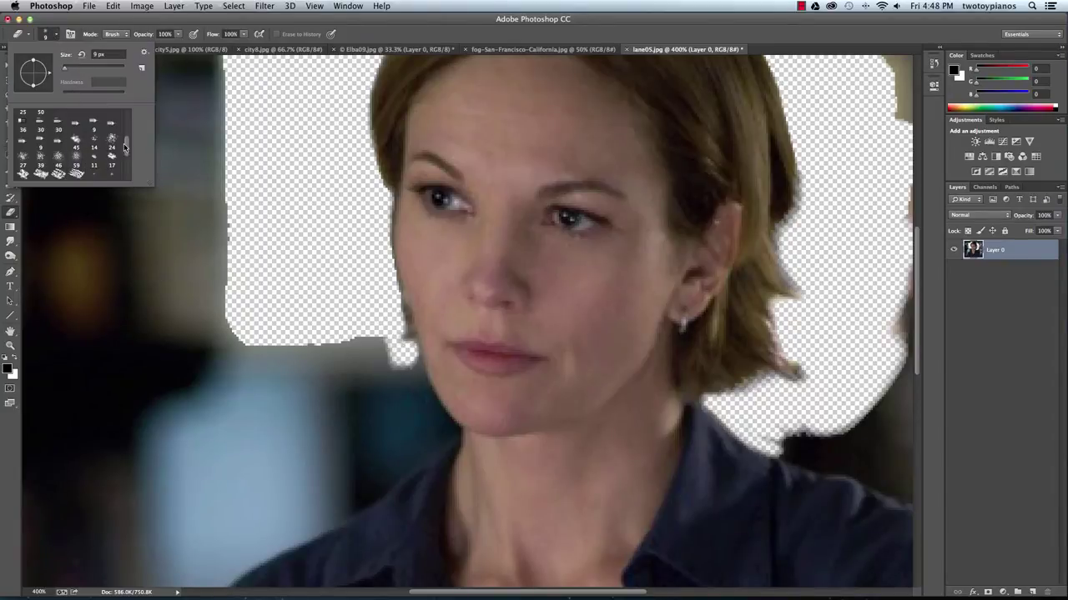
scroll(125, 148, up, 10)
double_click(43, 123)
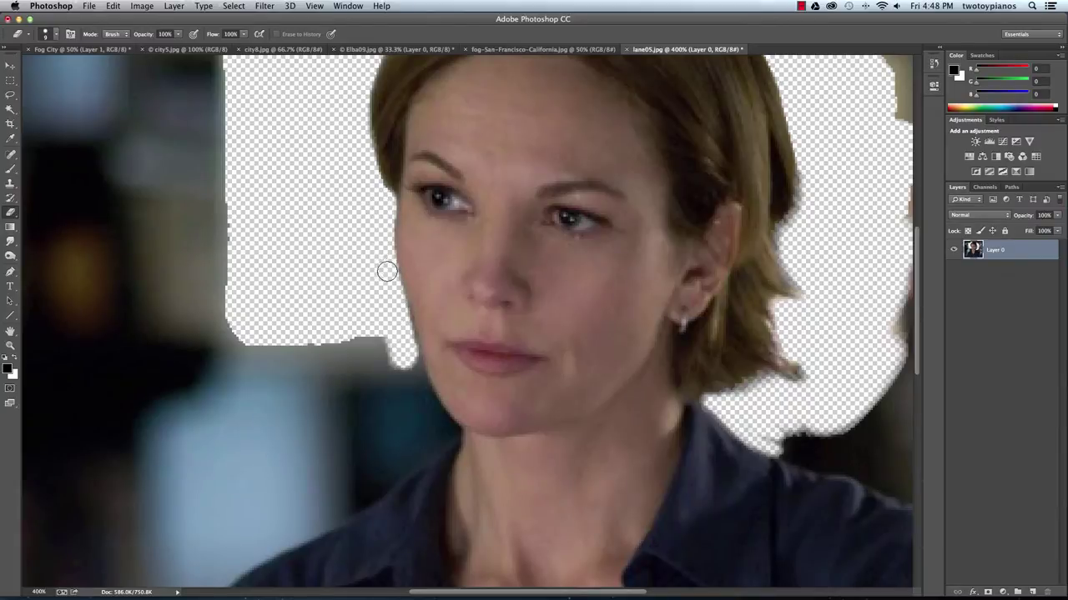
mouse_move(403, 333)
mouse_down()
mouse_move(407, 366)
mouse_move(393, 299)
mouse_move(402, 322)
mouse_up()
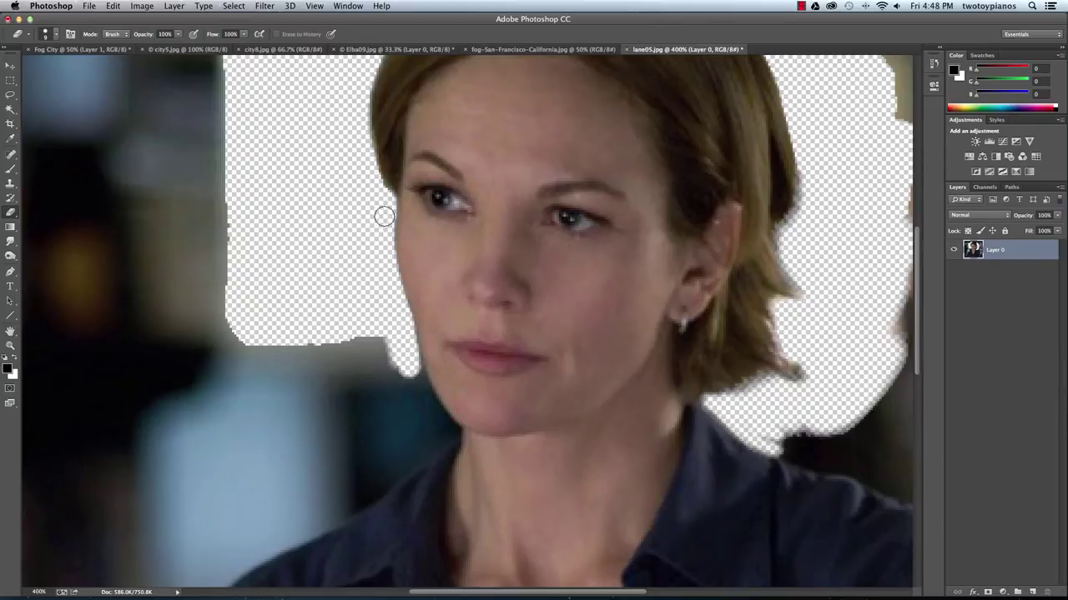
drag(402, 353, 418, 394)
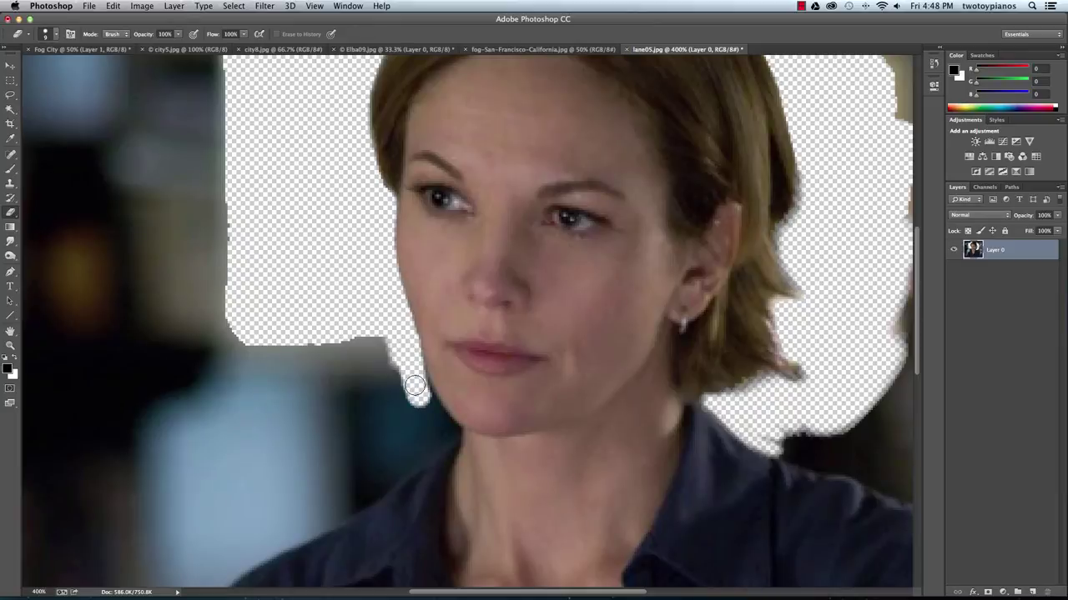
drag(429, 410, 425, 408)
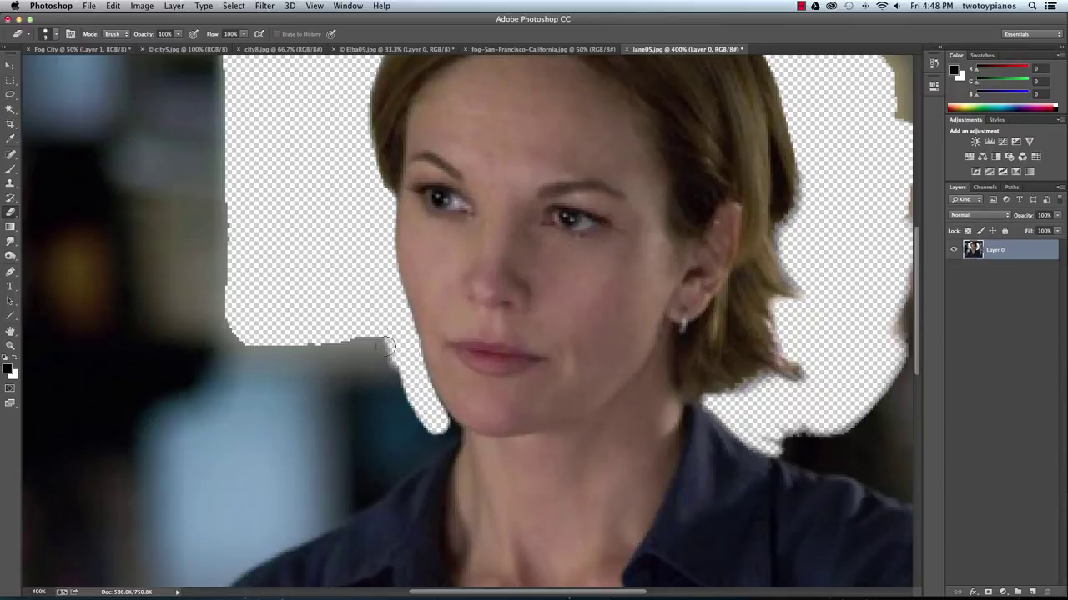
mouse_move(386, 345)
mouse_down()
mouse_move(389, 372)
mouse_move(358, 344)
mouse_move(383, 356)
mouse_up()
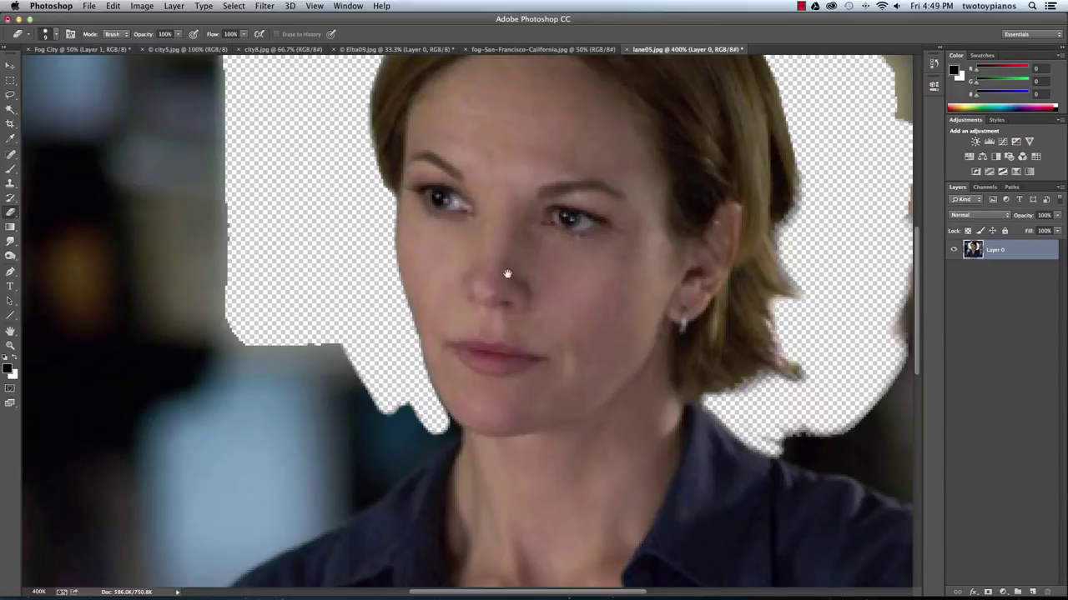
Erase a band along the left shoulder edge, then zoom back out to see the whole image
drag(507, 273, 626, 138)
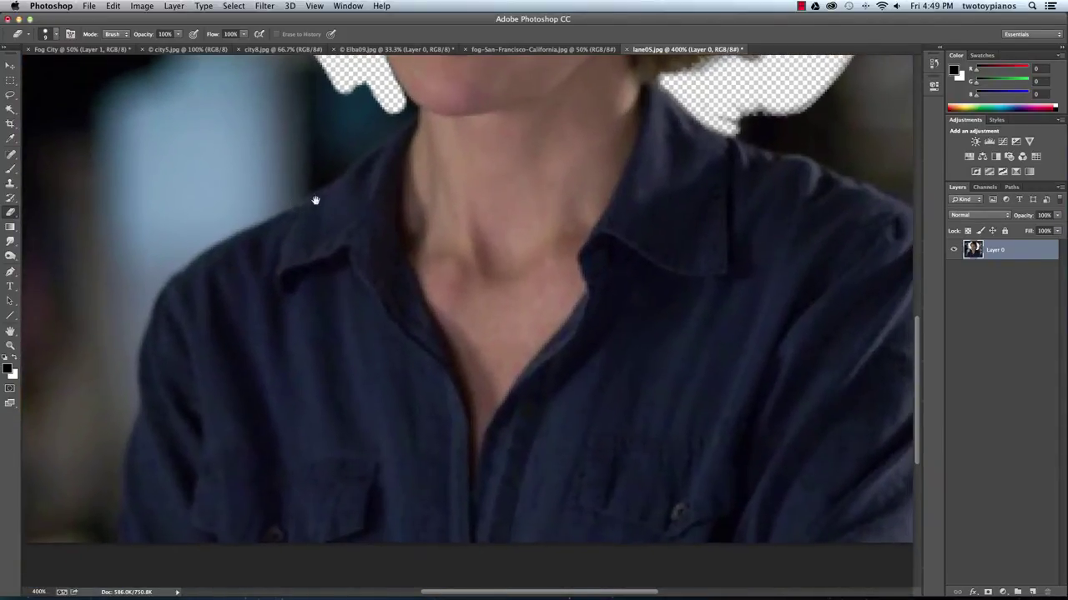
mouse_move(273, 208)
mouse_down()
mouse_move(197, 245)
mouse_move(151, 288)
mouse_move(124, 397)
mouse_move(117, 527)
mouse_up()
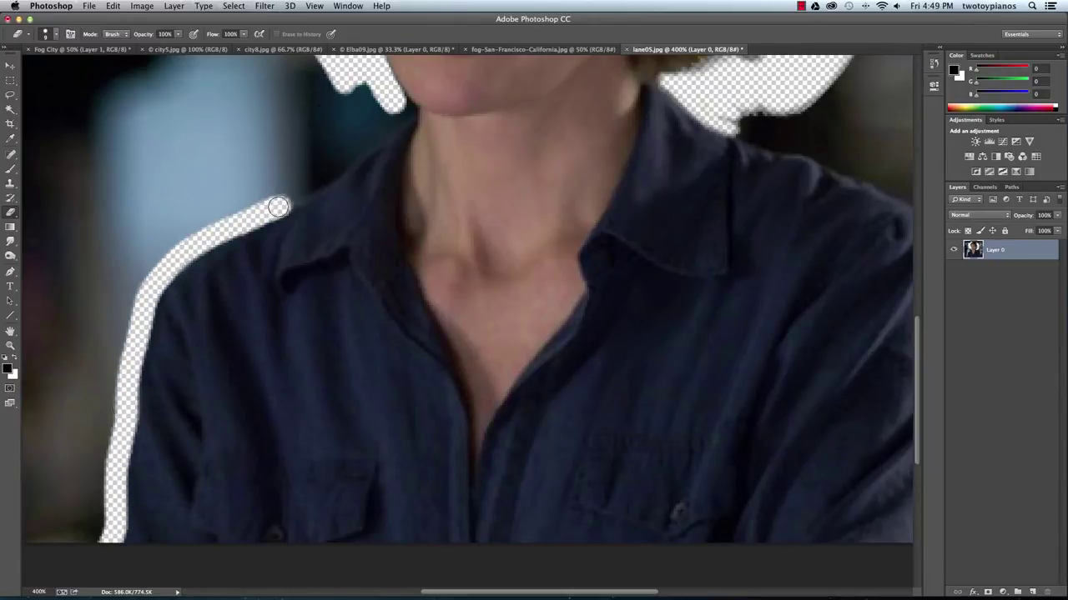
mouse_move(279, 206)
mouse_down()
mouse_move(371, 136)
mouse_move(367, 90)
mouse_move(353, 83)
mouse_move(341, 149)
mouse_up()
drag(459, 138, 460, 305)
key(super+equal)
key(super+equal)
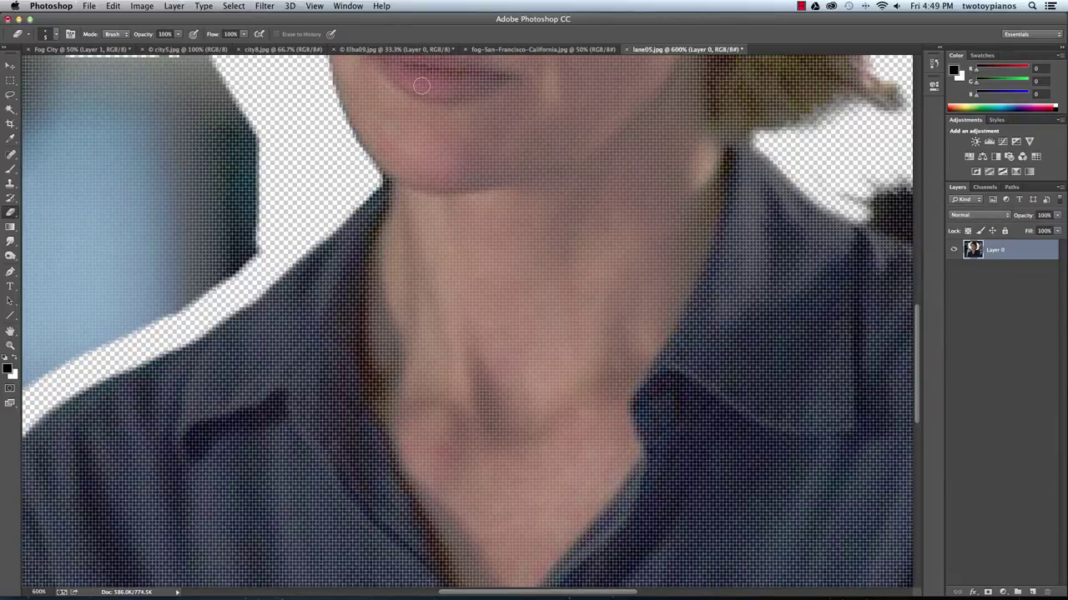
key(super+minus)
key(super+minus)
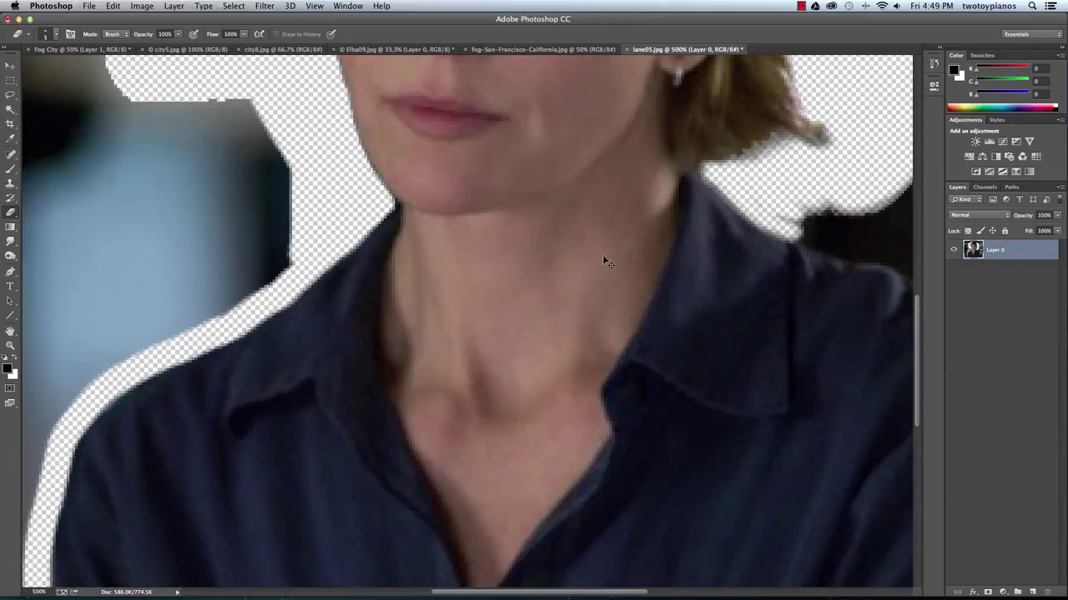
key(super+minus)
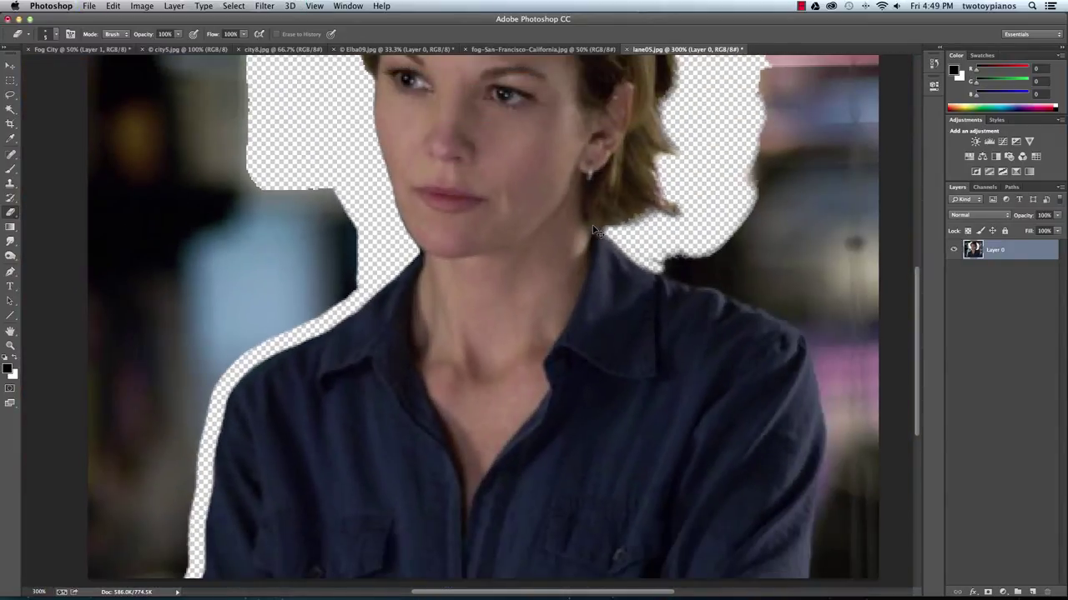
key(super+minus)
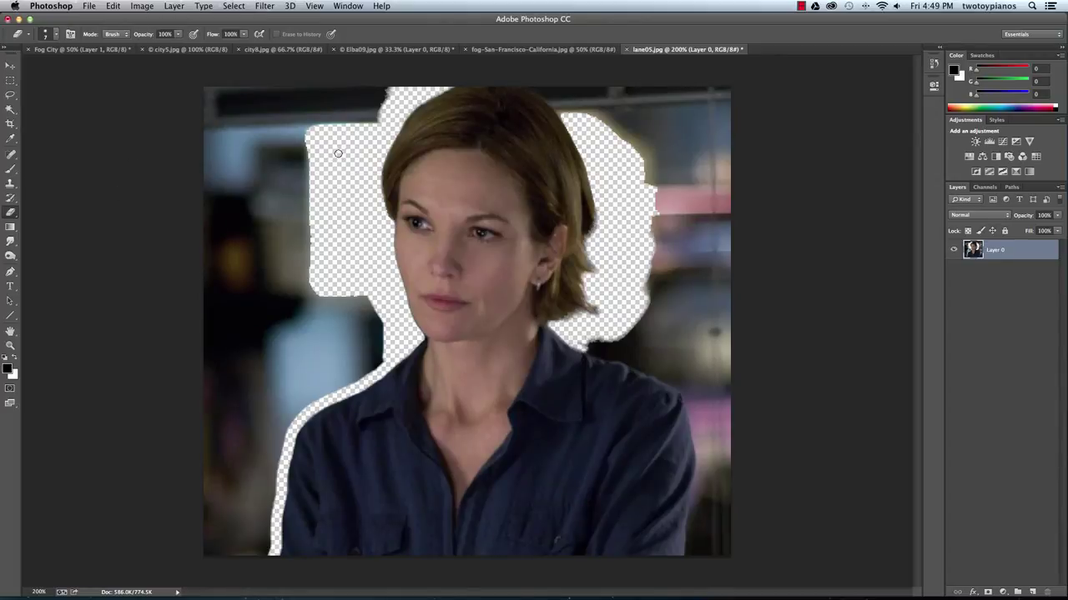
With a 50 px eraser, clear the background left and right of the hair and the chair fragment
drag(354, 109, 376, 88)
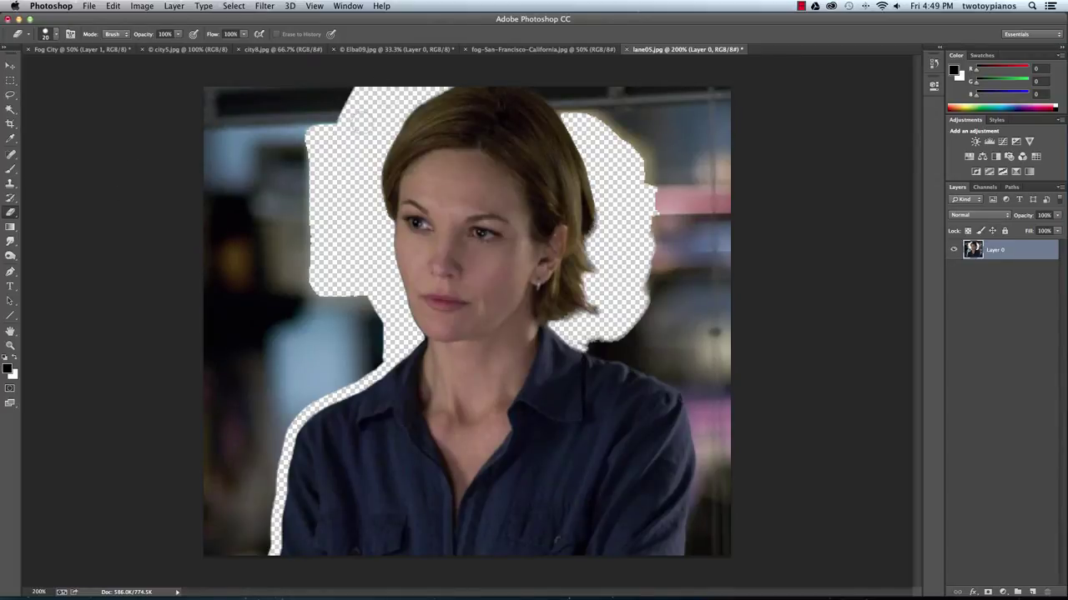
key(bracketright)
key(bracketright)
key(bracketright)
mouse_move(360, 124)
mouse_down()
mouse_move(313, 150)
mouse_move(284, 134)
mouse_move(280, 100)
mouse_move(240, 66)
mouse_move(229, 261)
mouse_move(266, 180)
mouse_move(286, 274)
mouse_move(332, 288)
mouse_move(354, 332)
mouse_move(330, 359)
mouse_move(269, 371)
mouse_move(205, 310)
mouse_move(242, 434)
mouse_move(271, 392)
mouse_move(244, 522)
mouse_move(248, 504)
mouse_up()
right_click(186, 125)
click(284, 97)
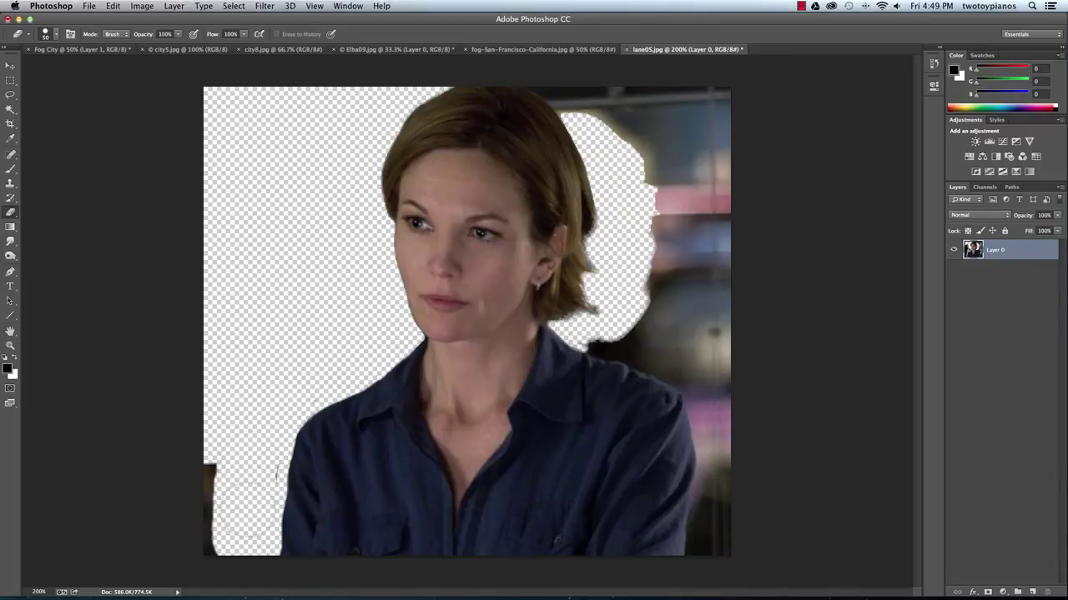
mouse_move(248, 548)
mouse_down()
mouse_move(246, 444)
mouse_move(248, 486)
mouse_move(253, 463)
mouse_move(220, 471)
mouse_move(195, 443)
mouse_up()
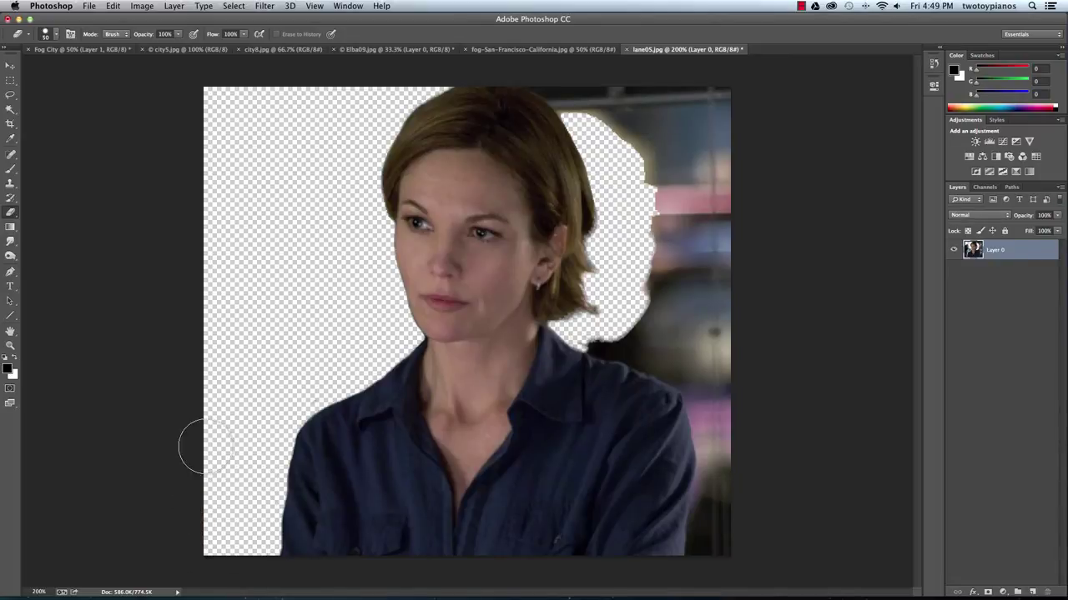
mouse_move(683, 123)
mouse_down()
mouse_move(625, 101)
mouse_move(682, 61)
mouse_move(717, 178)
mouse_move(708, 204)
mouse_move(664, 161)
mouse_move(678, 248)
mouse_move(732, 340)
mouse_move(659, 273)
mouse_move(652, 304)
mouse_move(673, 344)
mouse_move(720, 378)
mouse_move(755, 458)
mouse_up()
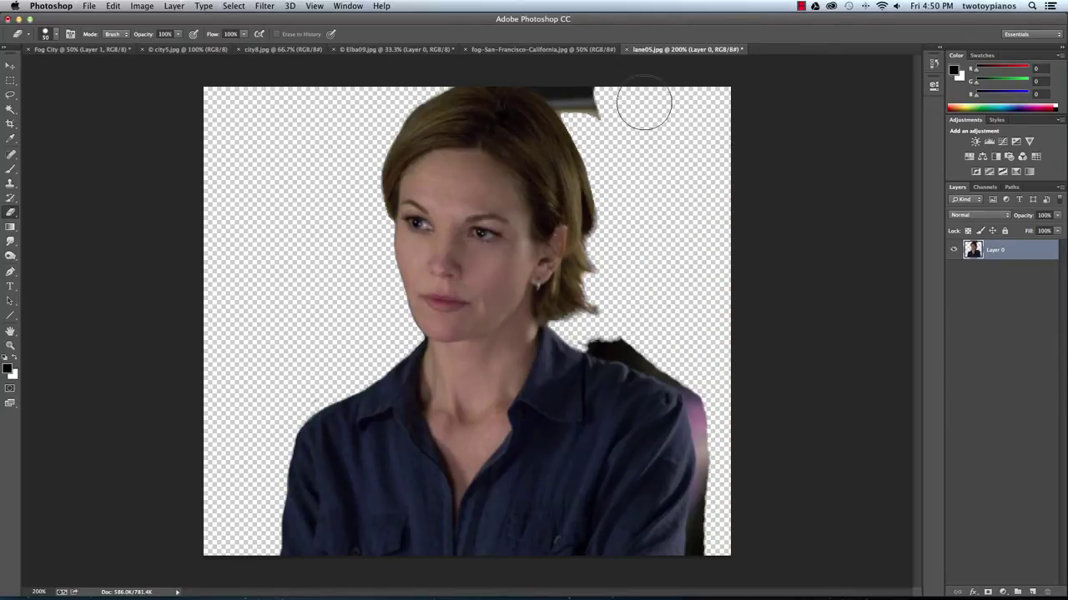
mouse_move(629, 112)
mouse_down()
mouse_move(590, 100)
mouse_move(563, 73)
mouse_up()
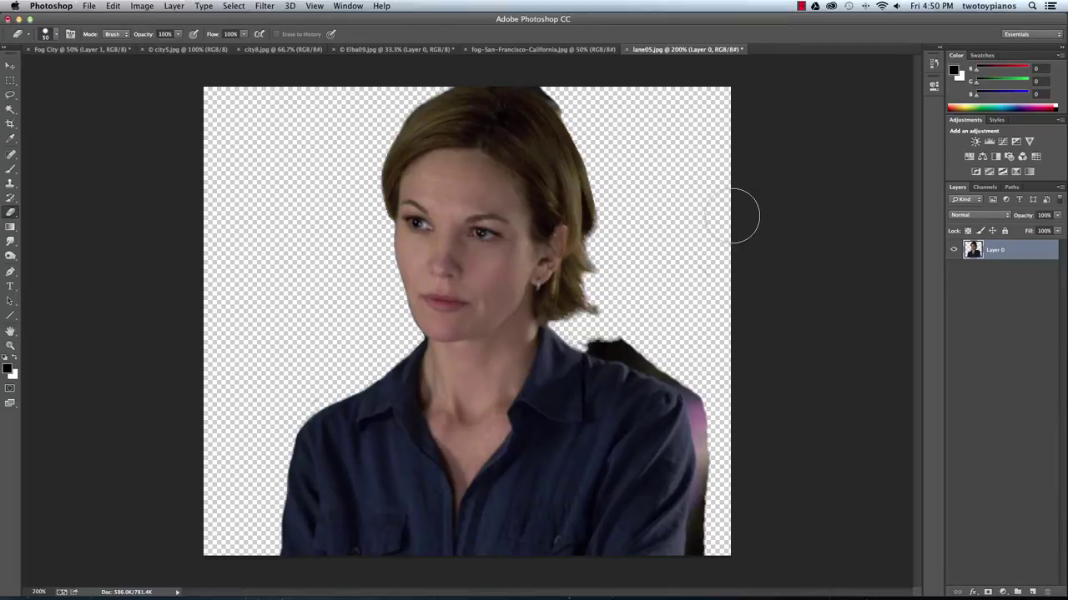
key(bracketleft)
At 400%, erase the dark shadow and pink fringe along the woman's shoulder edge
key(super+equal)
key(super+equal)
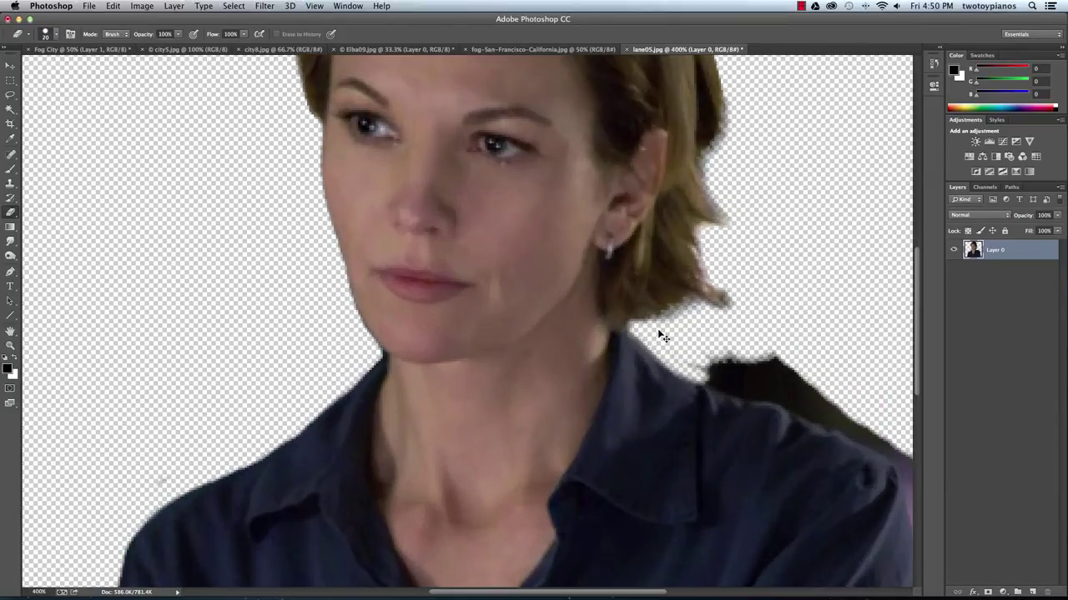
scroll(549, 347, down, 5)
scroll(549, 347, right, 8)
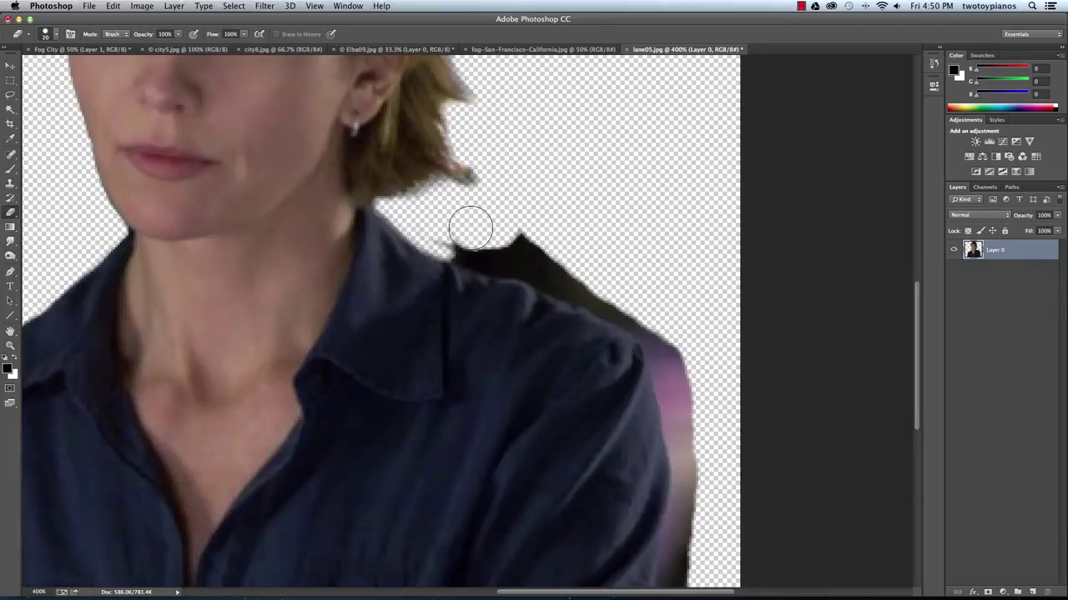
mouse_move(465, 239)
mouse_down()
mouse_move(496, 250)
mouse_move(464, 244)
mouse_move(567, 281)
mouse_move(636, 268)
mouse_move(528, 228)
mouse_move(647, 301)
mouse_move(589, 275)
mouse_move(667, 341)
mouse_up()
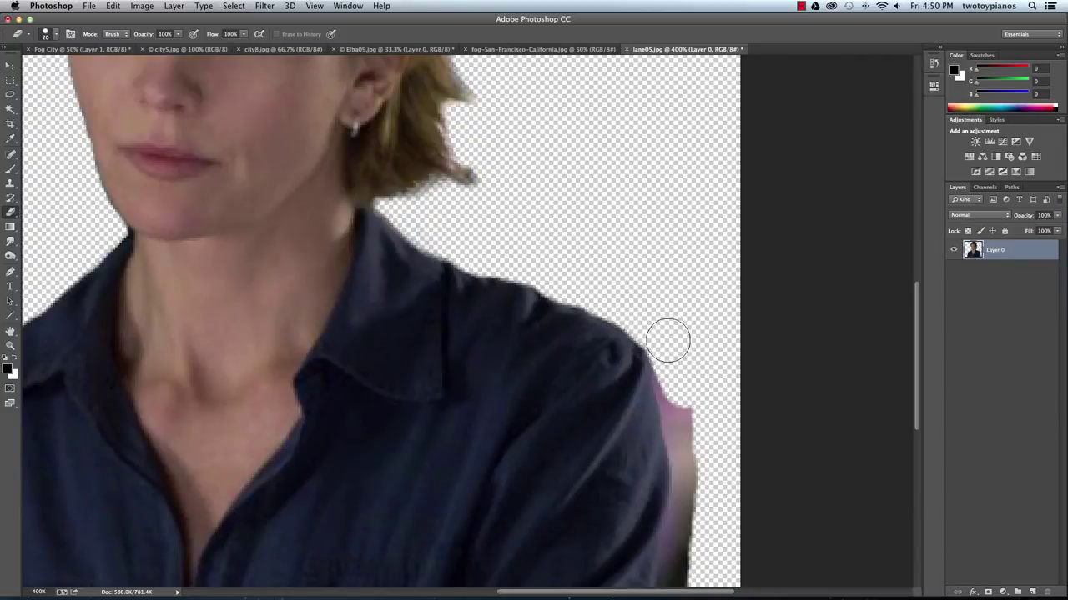
drag(599, 435, 540, 256)
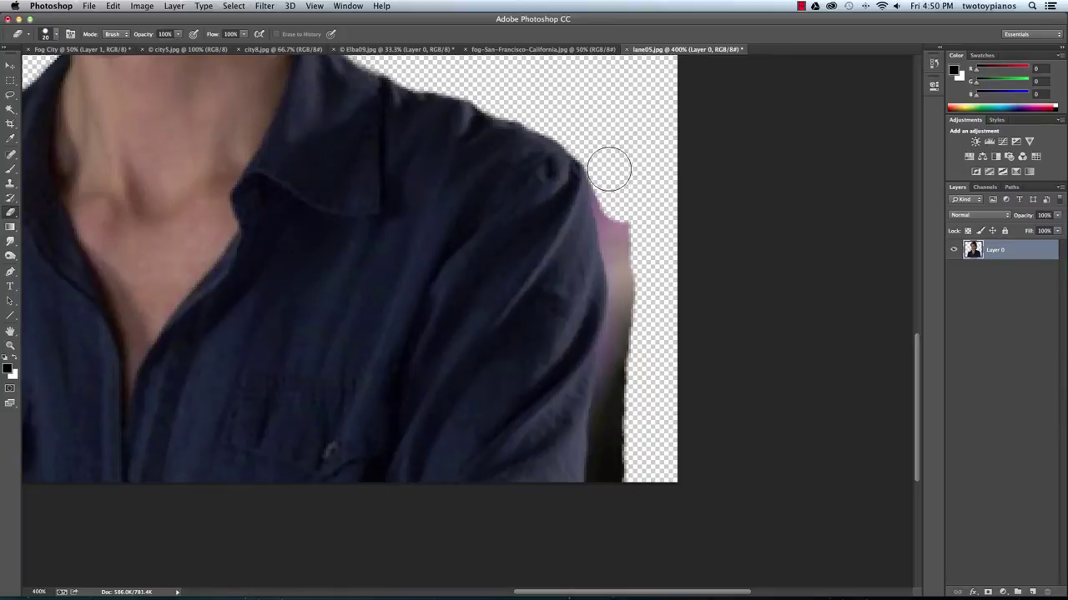
mouse_move(609, 170)
mouse_down()
mouse_move(627, 242)
mouse_move(606, 161)
mouse_move(632, 307)
mouse_move(618, 189)
mouse_move(631, 318)
mouse_move(632, 461)
mouse_up()
drag(624, 351, 614, 472)
mouse_move(625, 375)
mouse_down()
mouse_move(611, 426)
mouse_move(623, 374)
mouse_move(606, 497)
mouse_up()
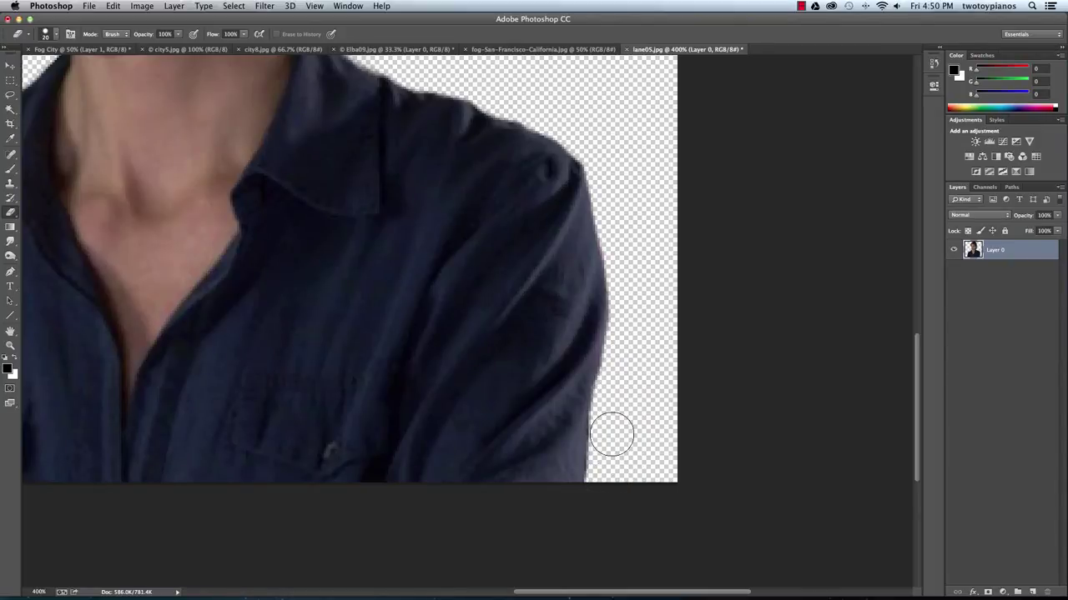
Erase the dark fringe along the top-right hair edge and zoom back out
drag(520, 346, 574, 381)
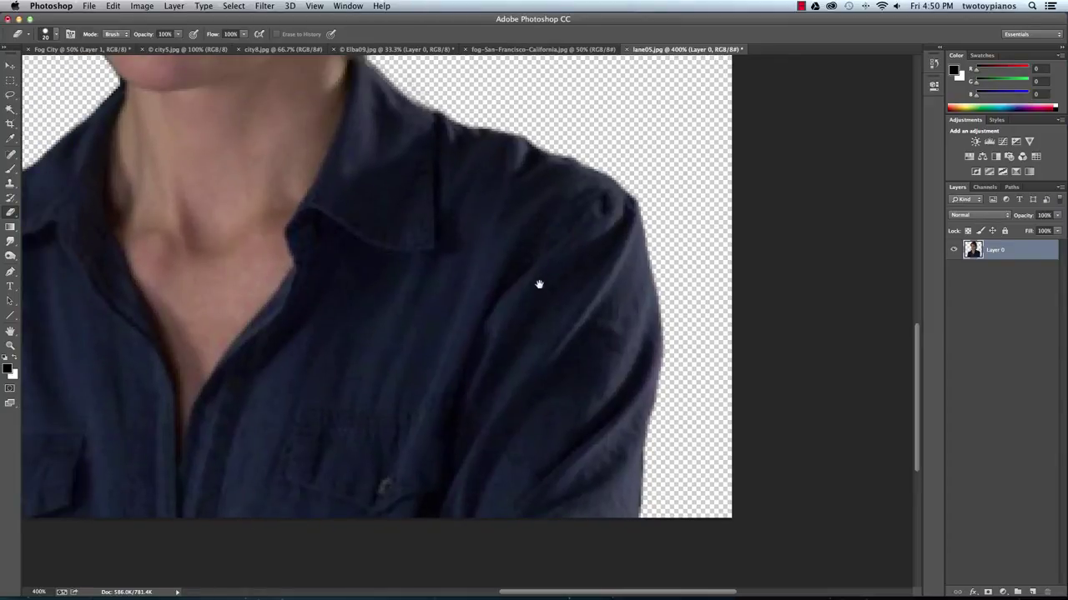
drag(539, 284, 561, 467)
drag(561, 242, 596, 436)
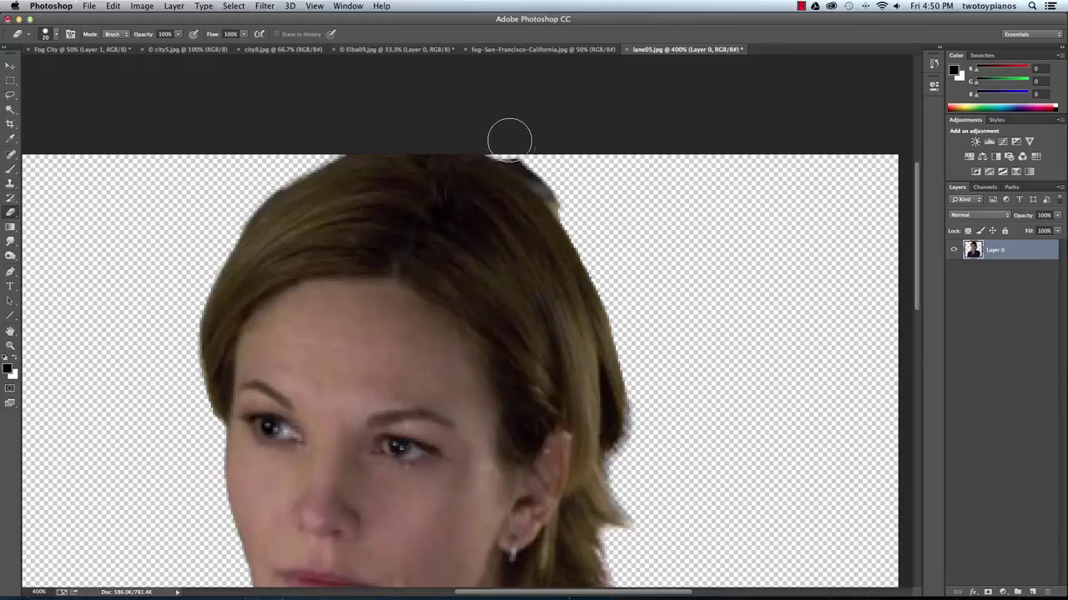
drag(510, 139, 571, 192)
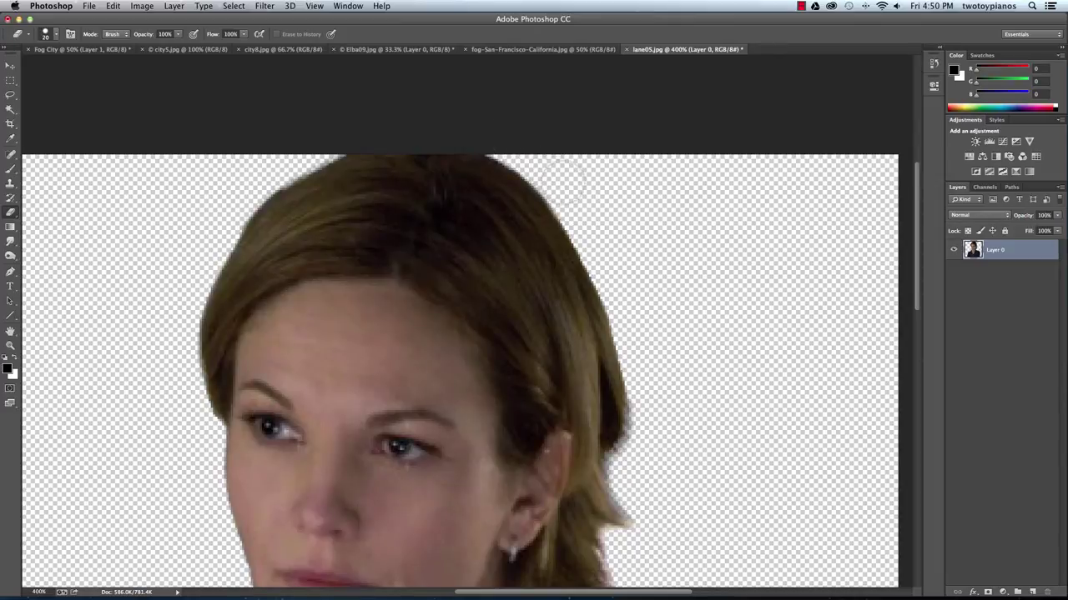
key(super+minus)
key(super+minus)
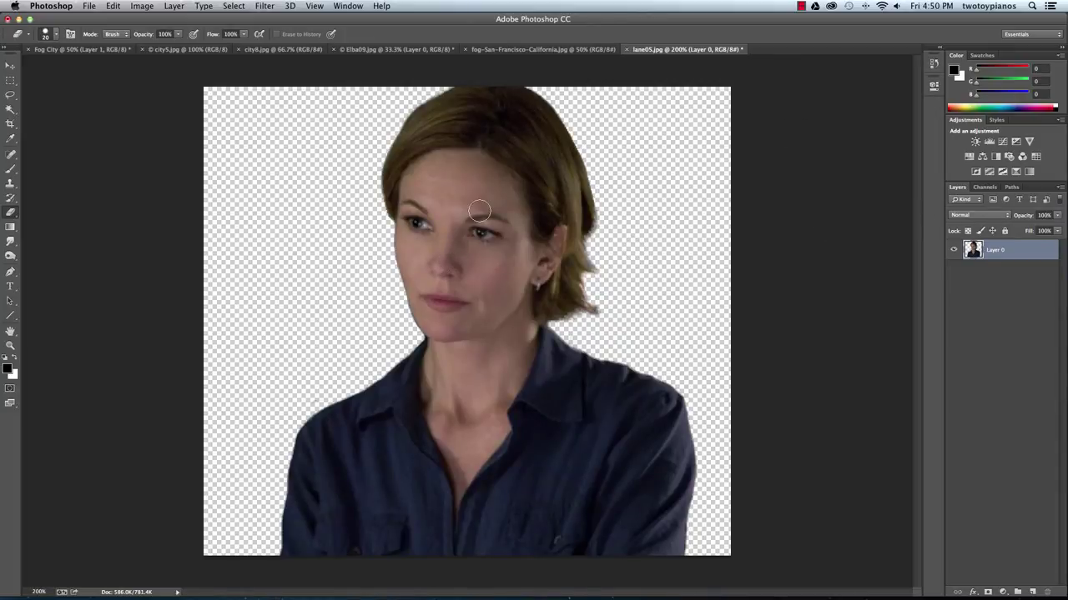
Add a new layer beneath the woman and set the foreground colour to bright blue
click(1034, 592)
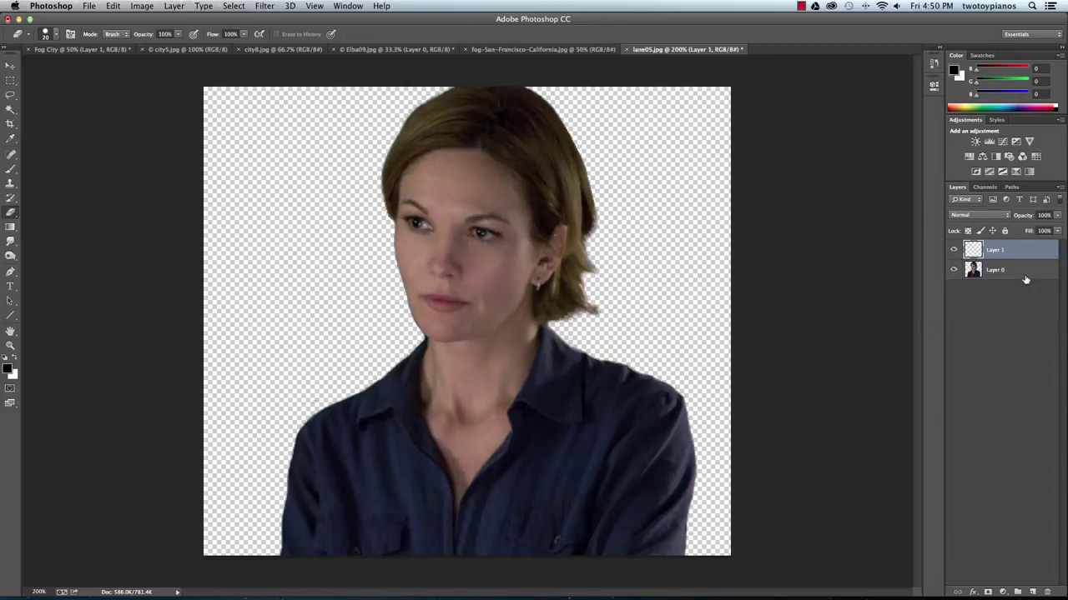
drag(1021, 269, 1018, 296)
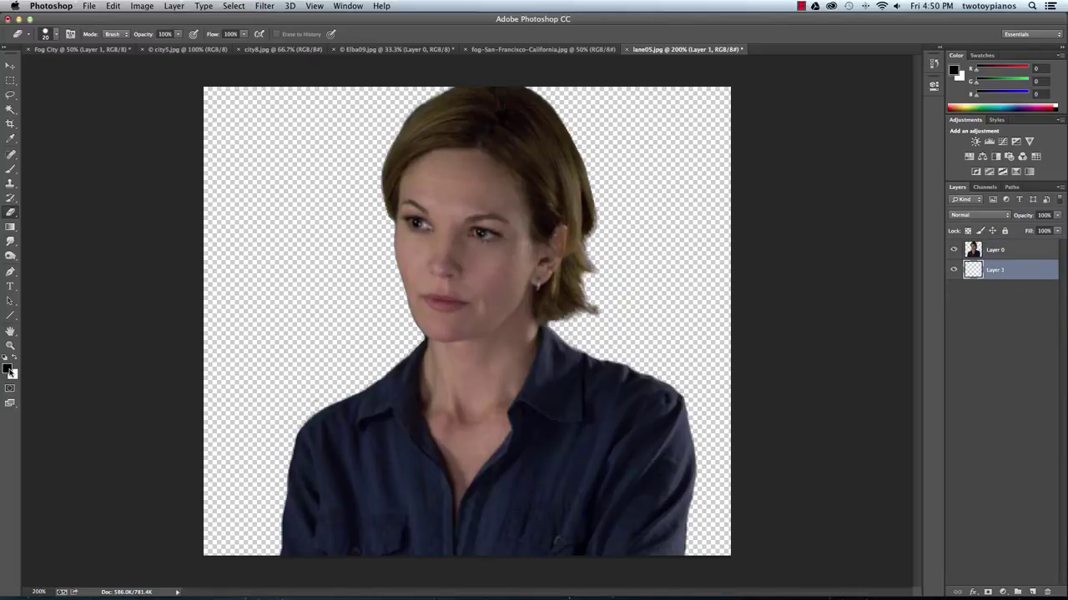
click(12, 372)
click(674, 243)
click(672, 223)
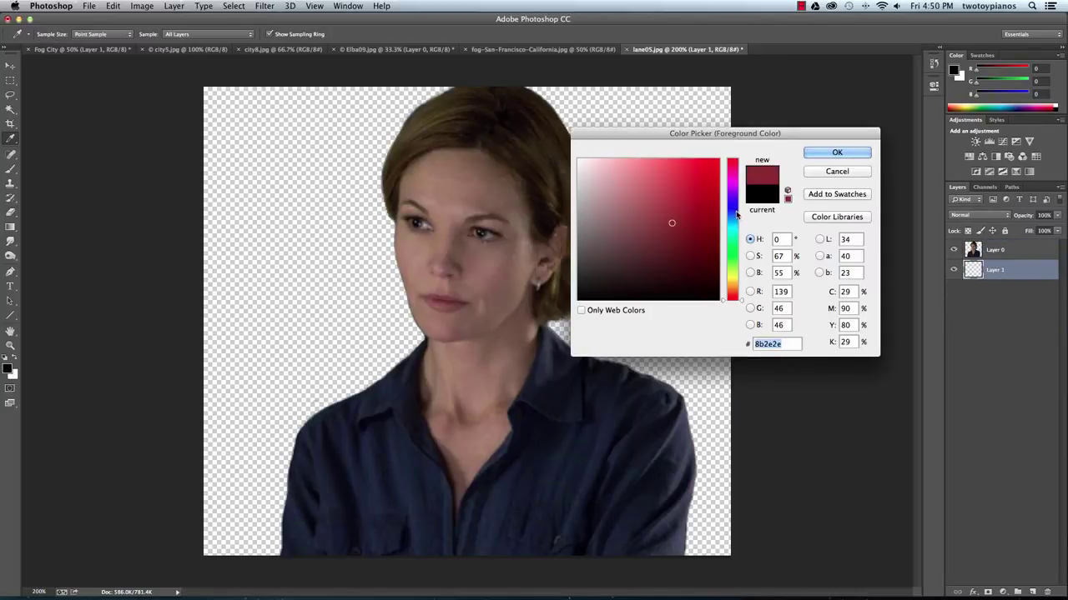
click(734, 215)
click(691, 186)
click(837, 152)
Fill the new layer with blue using the Paint Bucket, then select the woman's layer
key(e)
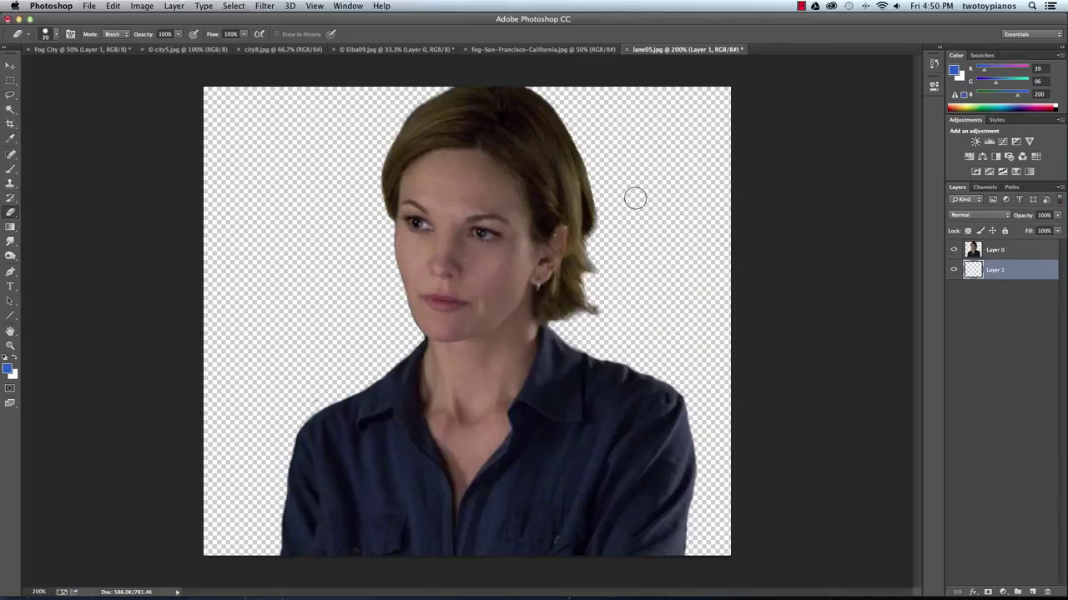
drag(12, 227, 52, 236)
click(324, 261)
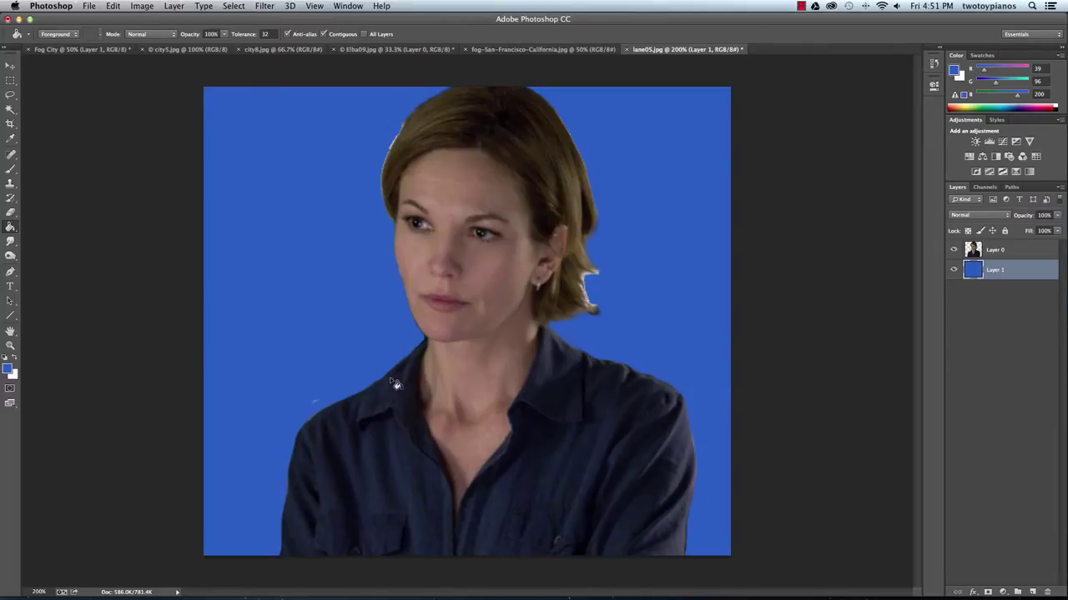
click(1014, 259)
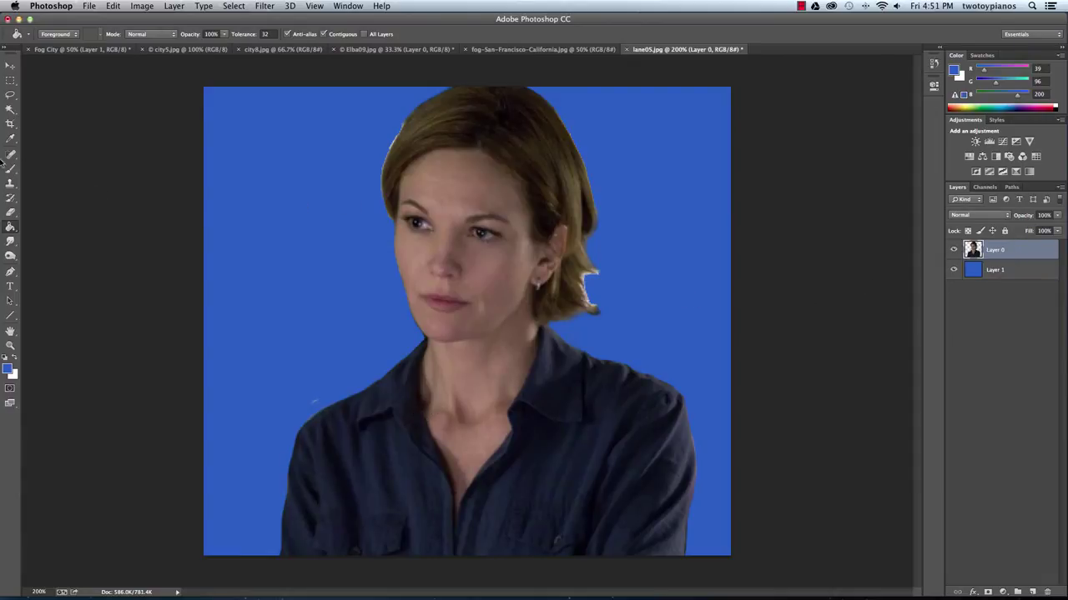
Set the Eraser to the 59 px scatter brush reduced to 10 px, zoomed to 500% on the hairline
key(e)
click(54, 38)
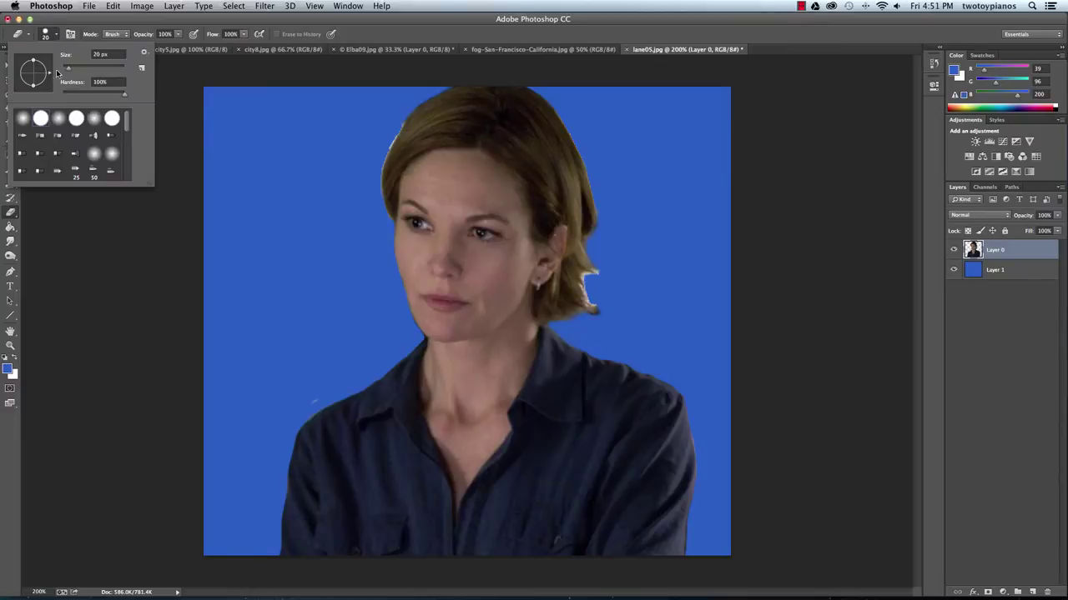
drag(127, 123, 128, 178)
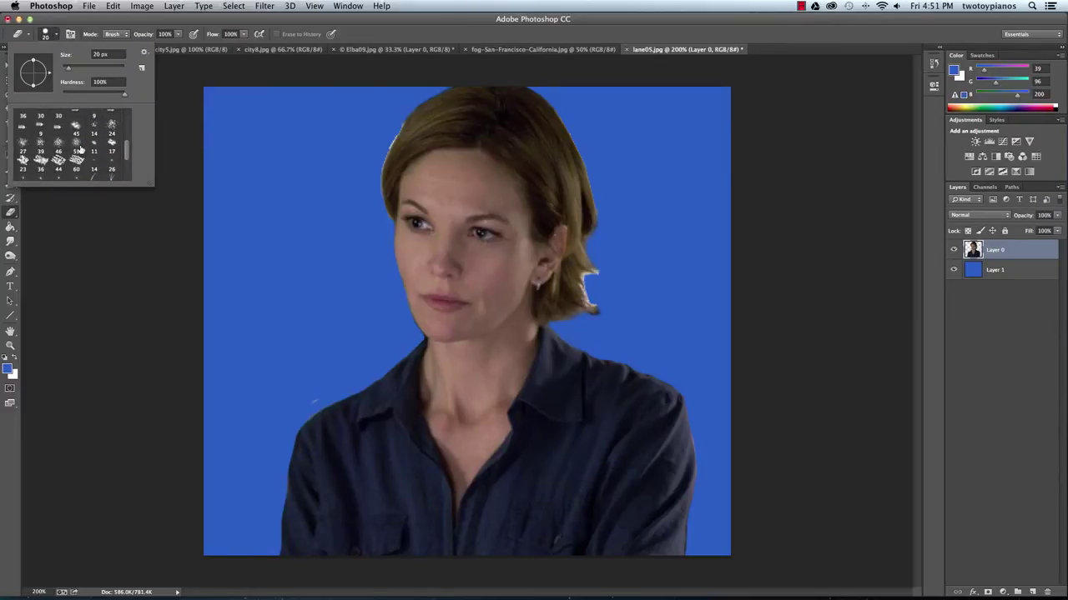
double_click(84, 142)
key(super+equal)
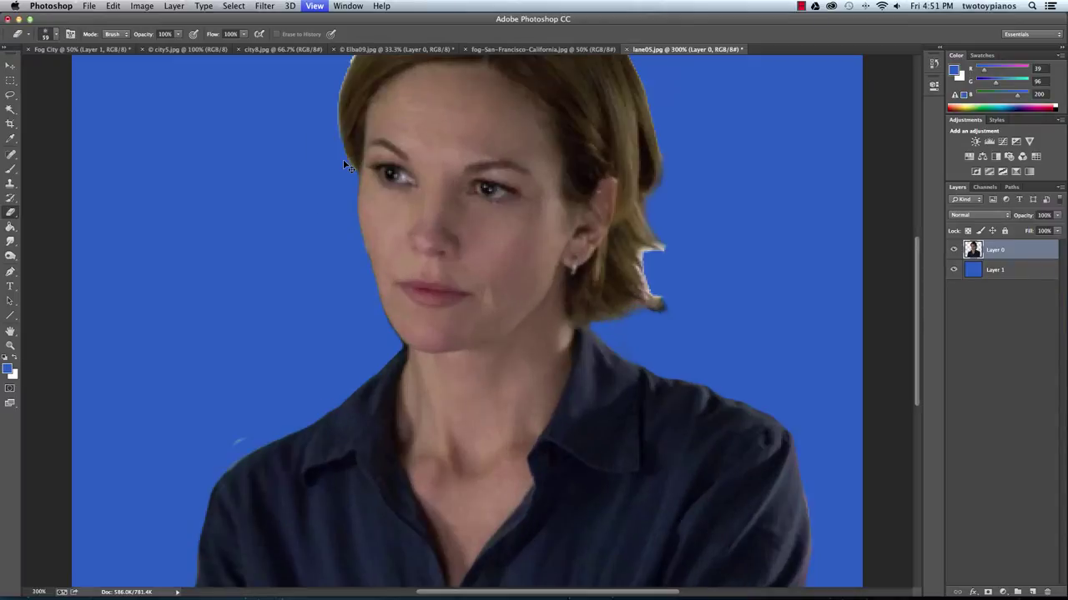
scroll(375, 114, up, 5)
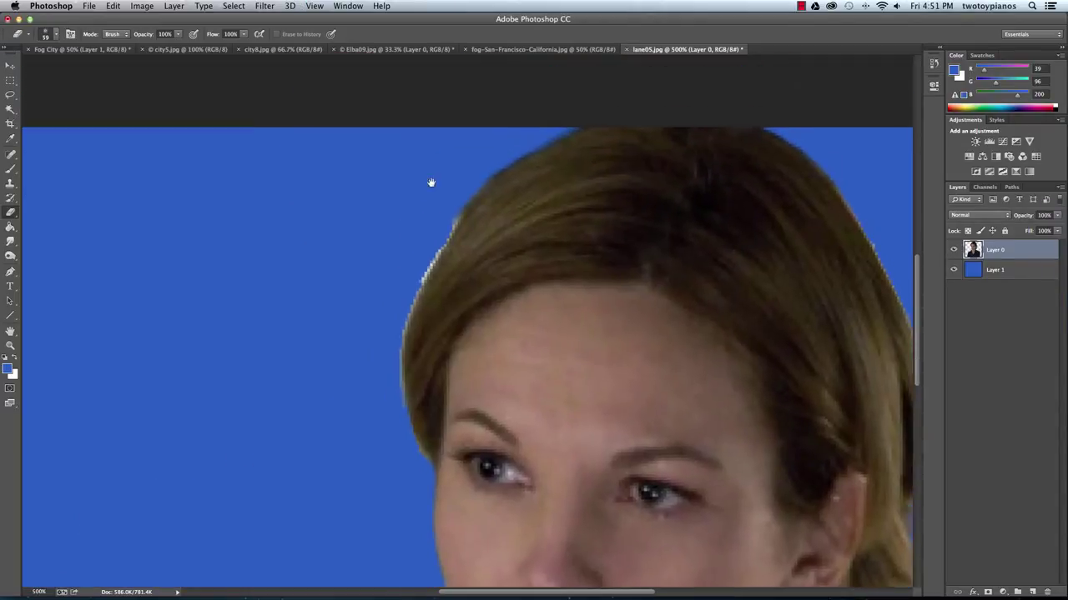
key(super+equal)
key(bracketleft)
key(bracketleft)
key(bracketleft)
key(bracketleft)
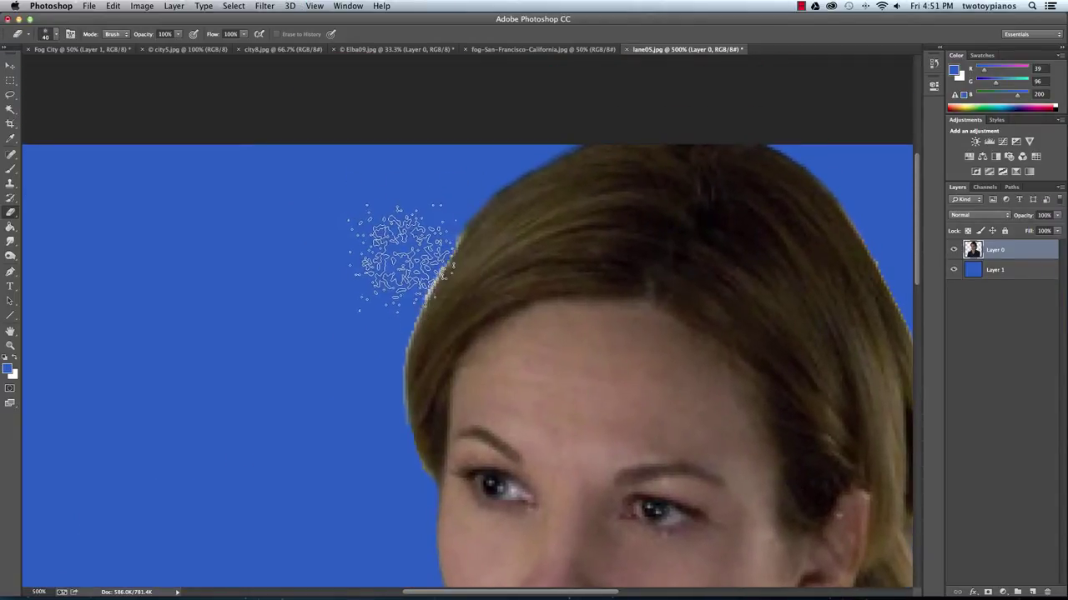
key(bracketleft)
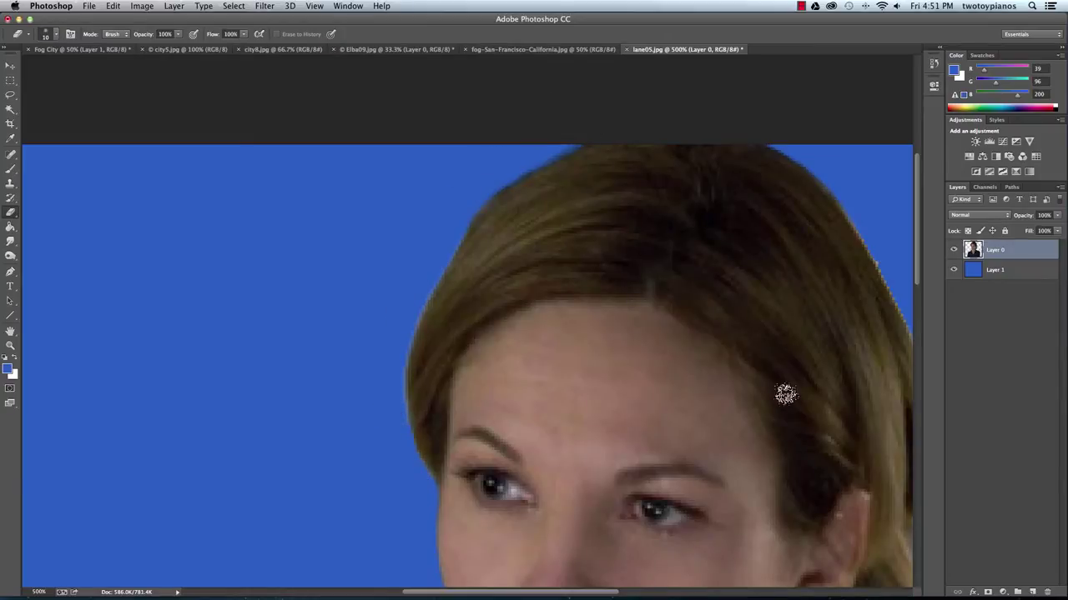
Undo a stray stroke, then erase the white fringe beside the ear with a 20 px brush
drag(689, 349, 435, 267)
key(super+z)
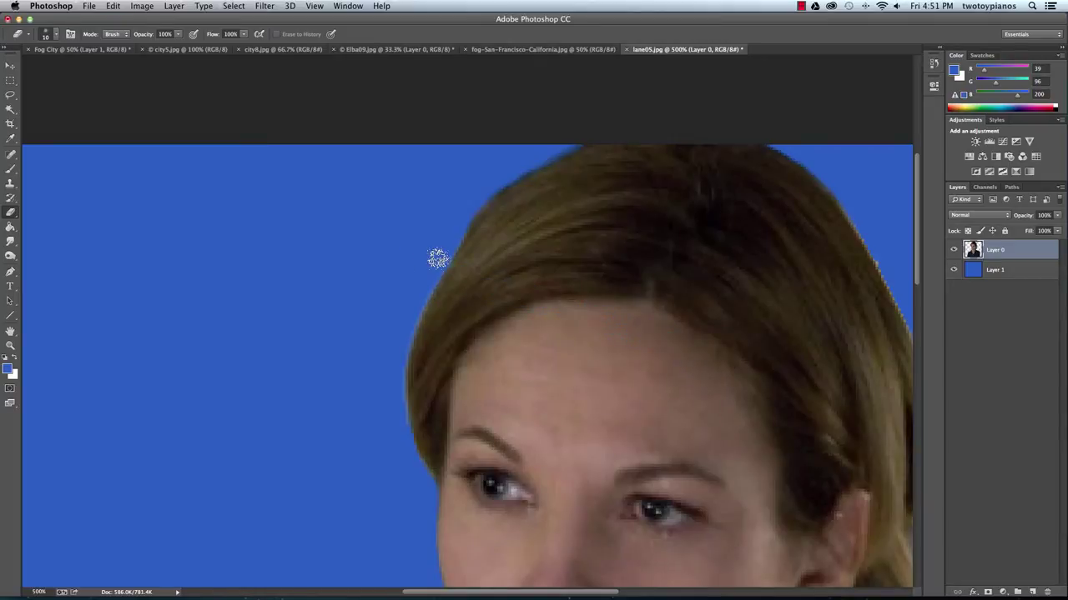
scroll(520, 315, right, 8)
scroll(501, 312, down, 2)
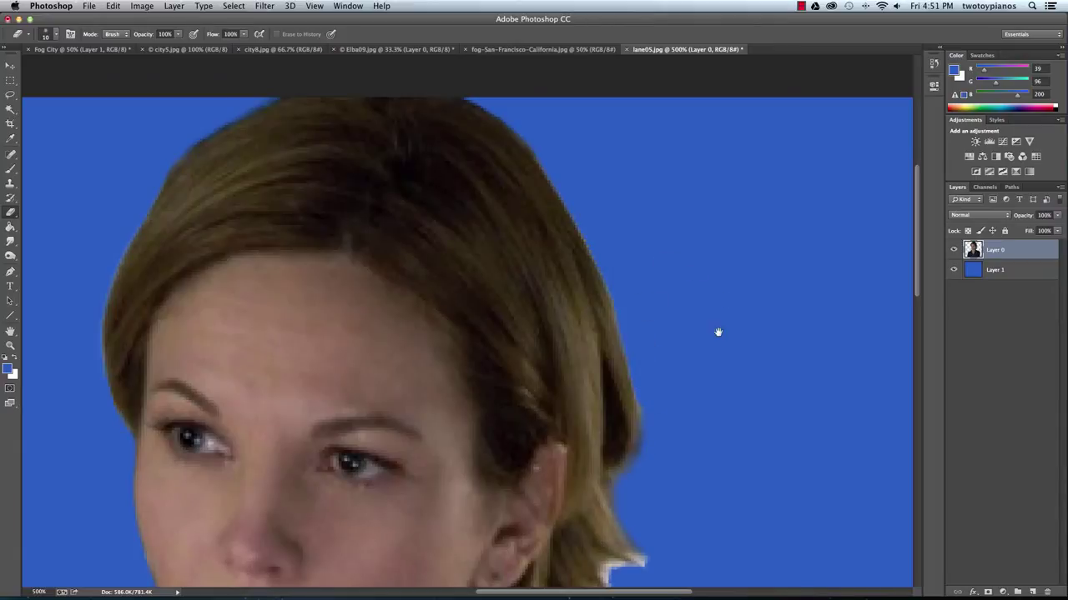
drag(718, 332, 576, 191)
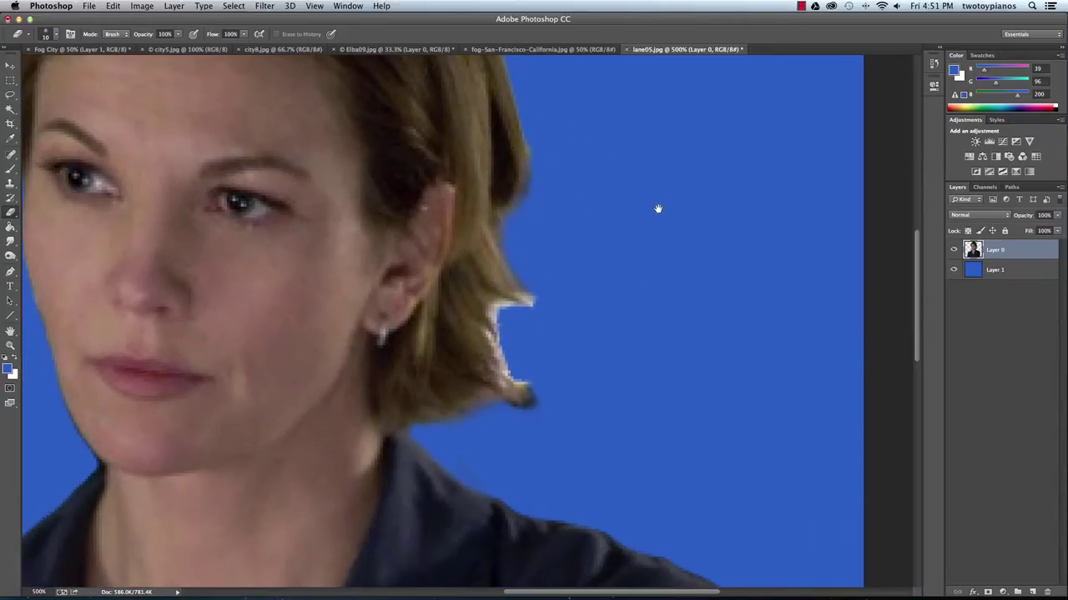
key(bracketright)
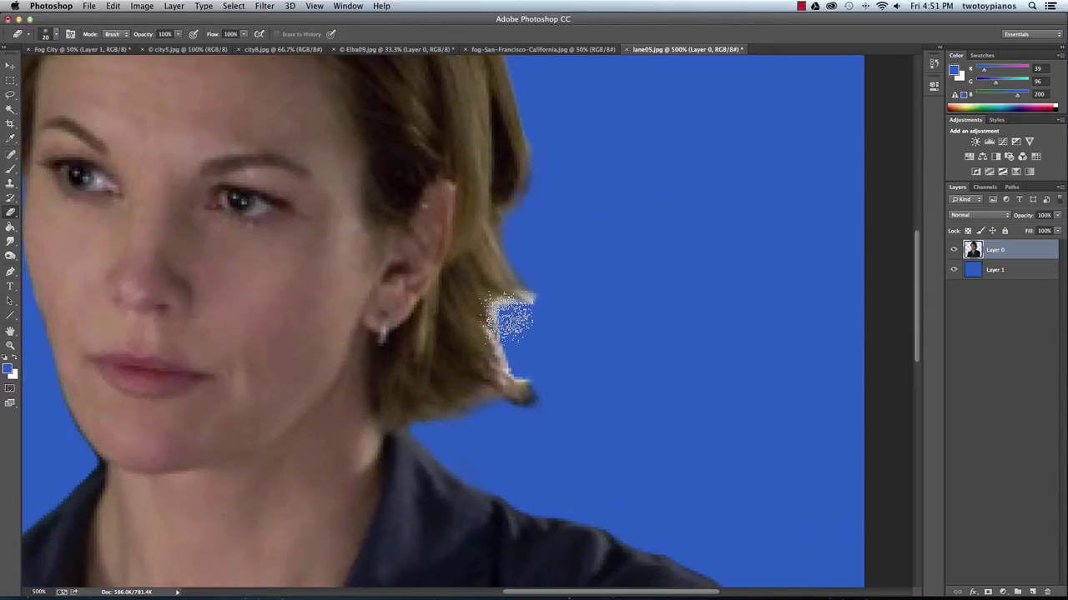
mouse_move(514, 314)
mouse_down()
mouse_move(537, 331)
mouse_move(512, 321)
mouse_move(535, 350)
mouse_move(513, 340)
mouse_move(558, 378)
mouse_move(547, 321)
mouse_move(558, 332)
mouse_move(544, 319)
mouse_move(536, 316)
mouse_move(550, 336)
mouse_move(537, 343)
mouse_move(506, 329)
mouse_move(532, 349)
mouse_move(519, 360)
mouse_move(547, 358)
mouse_move(601, 335)
mouse_move(654, 271)
mouse_move(546, 338)
mouse_move(522, 336)
mouse_move(524, 360)
mouse_move(540, 353)
mouse_move(549, 315)
mouse_up()
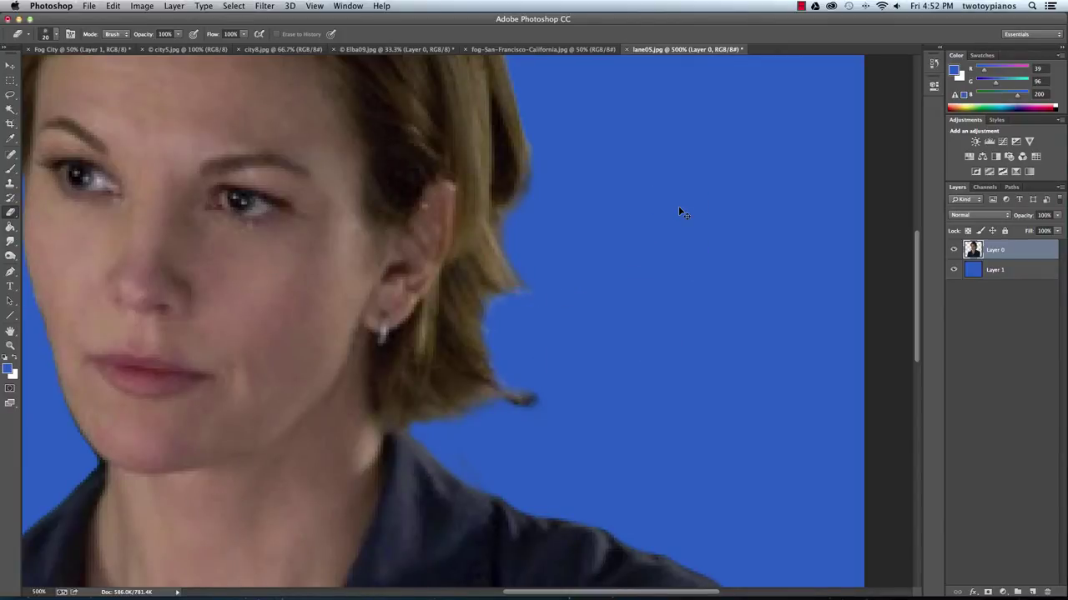
key(super+minus)
key(super+minus)
key(super+minus)
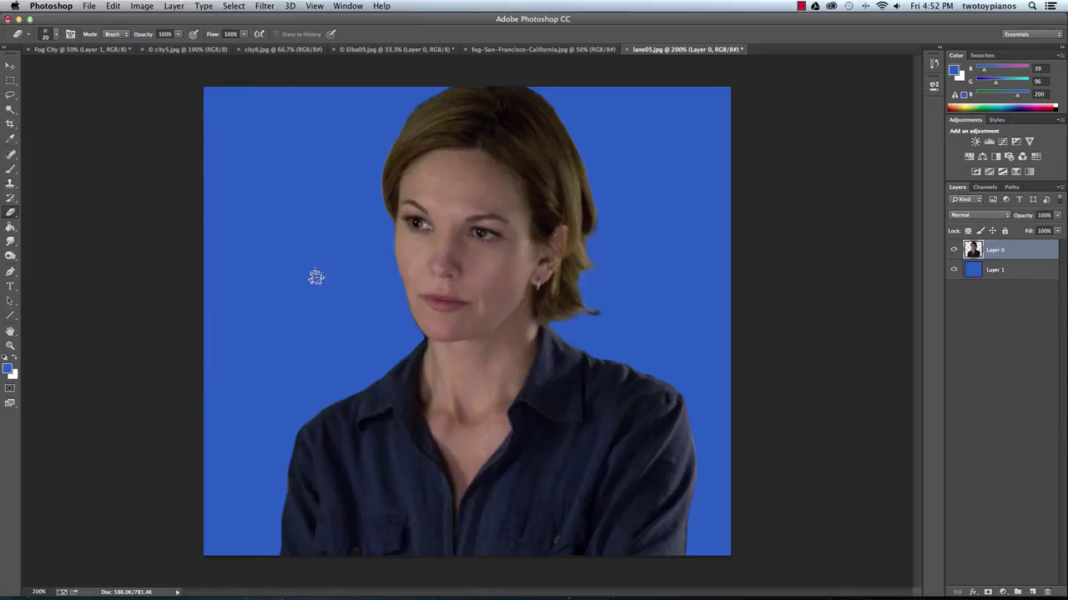
Switch the eraser to a 5 px round brush and zoom out to view the whole cutout
key(super+equal)
key(super+equal)
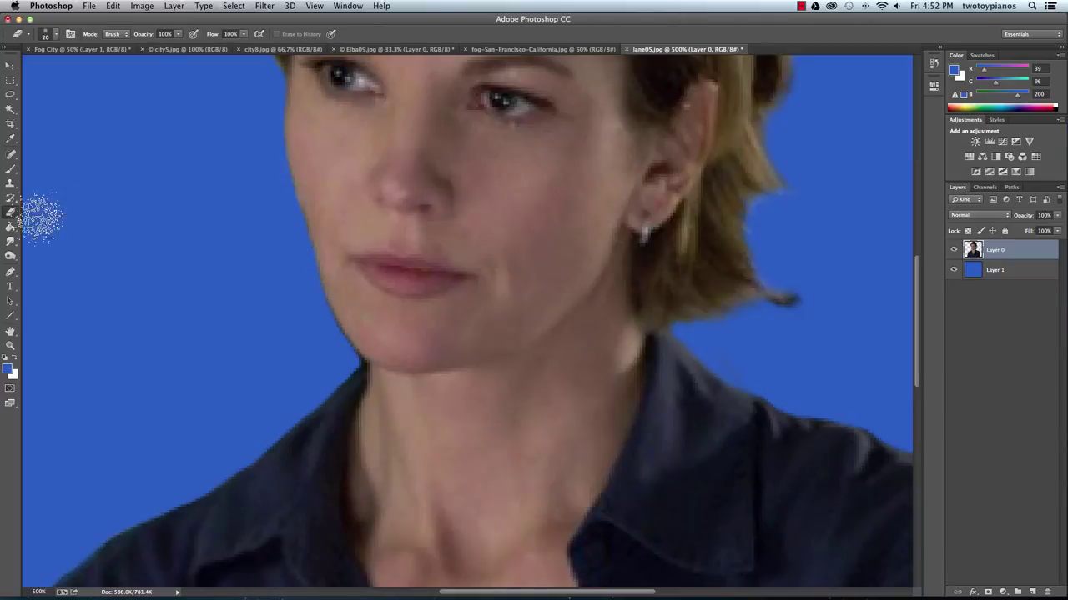
click(55, 36)
scroll(129, 154, up, 5)
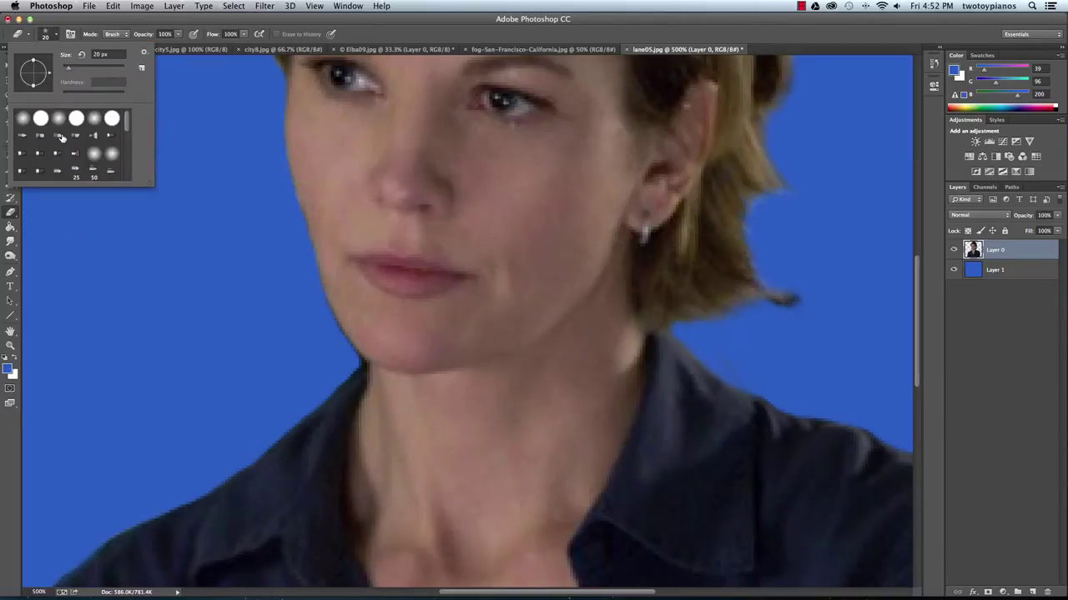
click(42, 119)
key(Return)
key(bracketleft)
key(bracketleft)
key(bracketleft)
key(bracketleft)
key(bracketleft)
key(bracketleft)
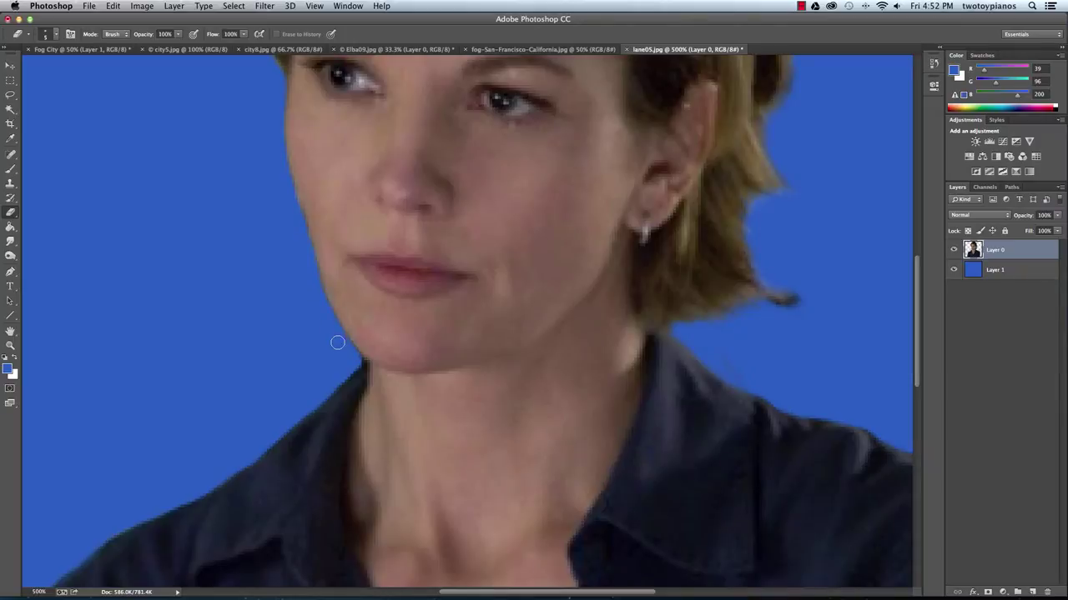
key(ctrl+minus)
key(ctrl+minus)
key(ctrl+minus)
key(ctrl+minus)
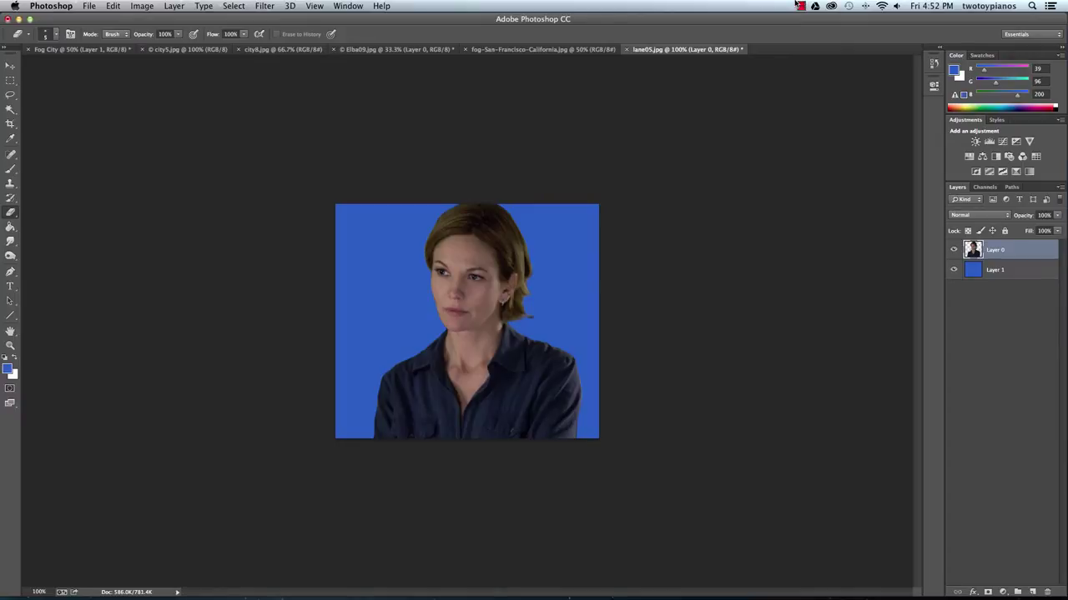
Drag the woman cutout with the Move tool into the Fog City poster as a new layer
click(11, 57)
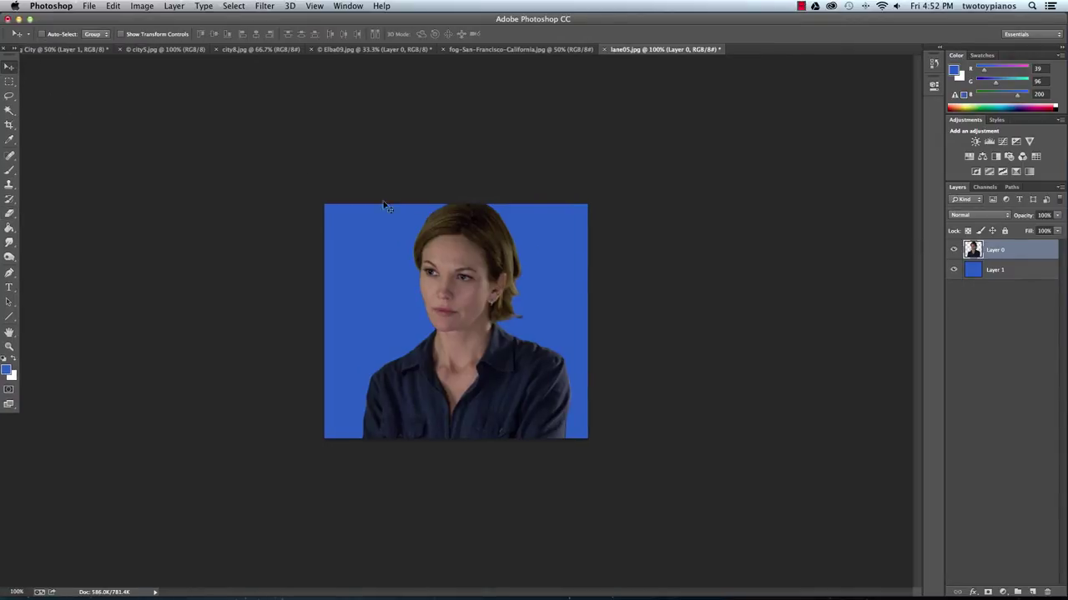
drag(486, 383, 69, 53)
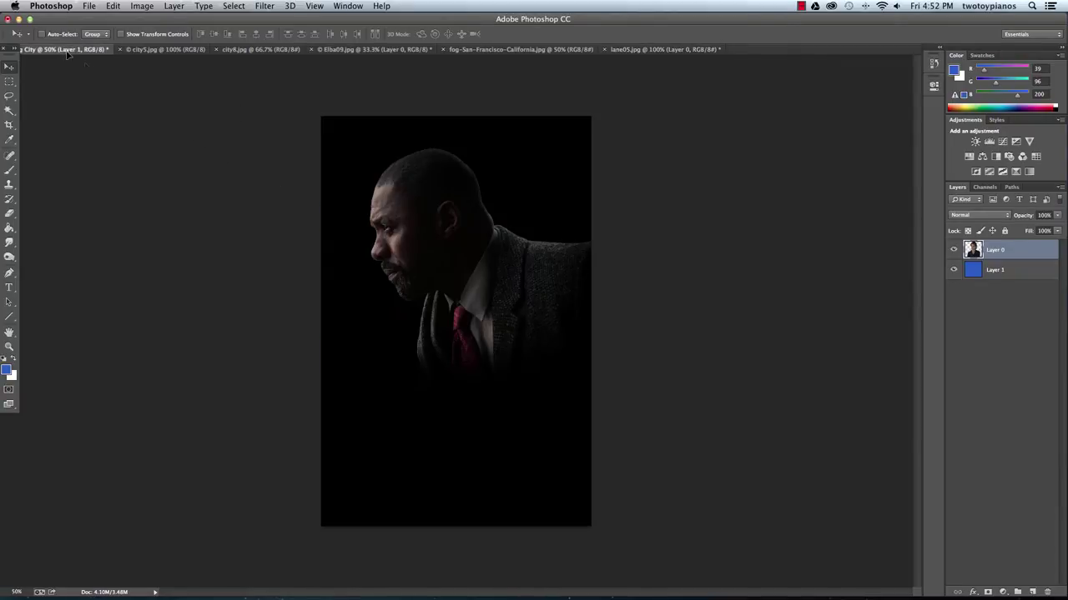
drag(495, 380, 499, 383)
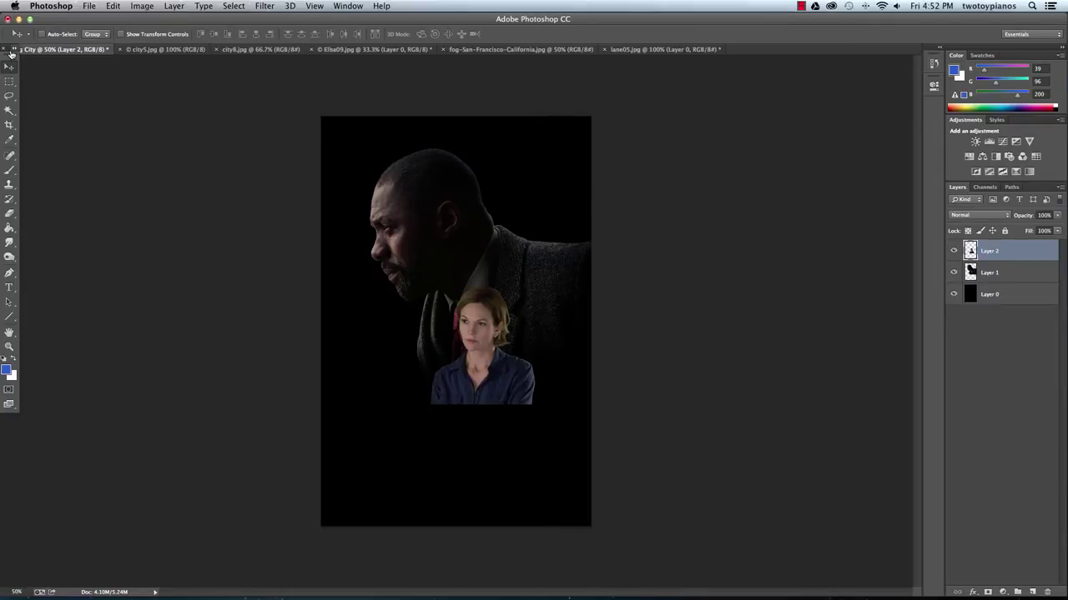
Reset the workspace layout to Essentials via Window > Workspace
click(348, 6)
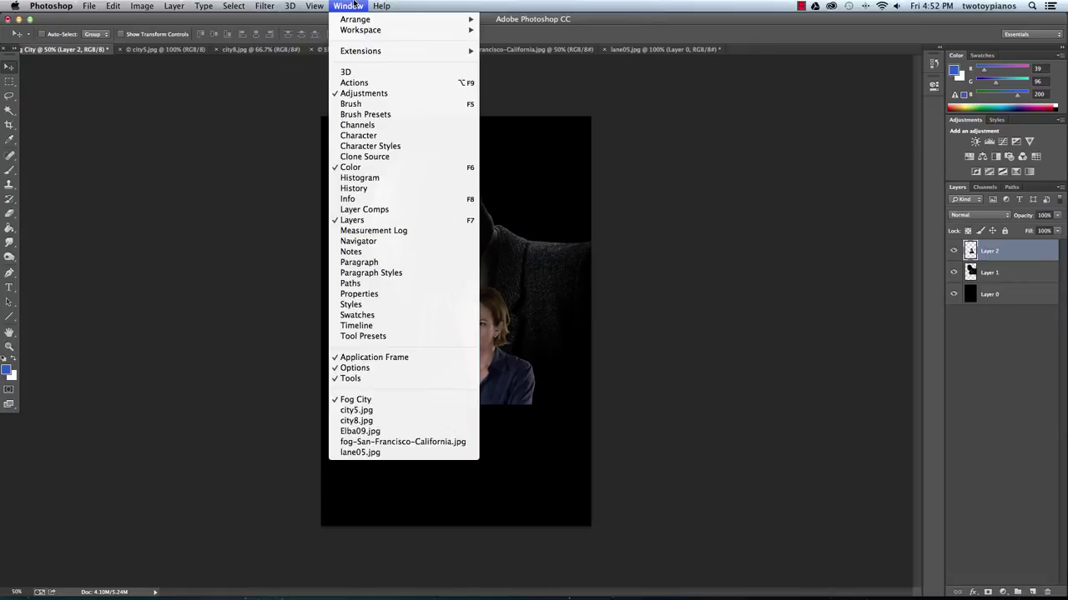
mouse_move(417, 18)
mouse_move(439, 32)
click(534, 125)
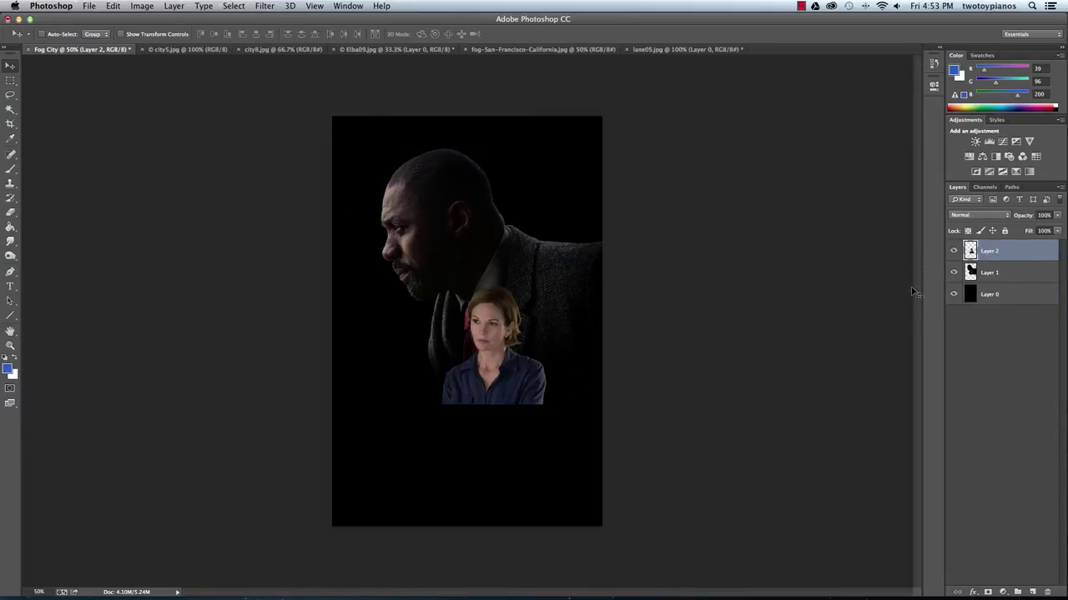
Rename Layer 1 after the man and Layer 2 after the woman in the Layers panel
double_click(990, 275)
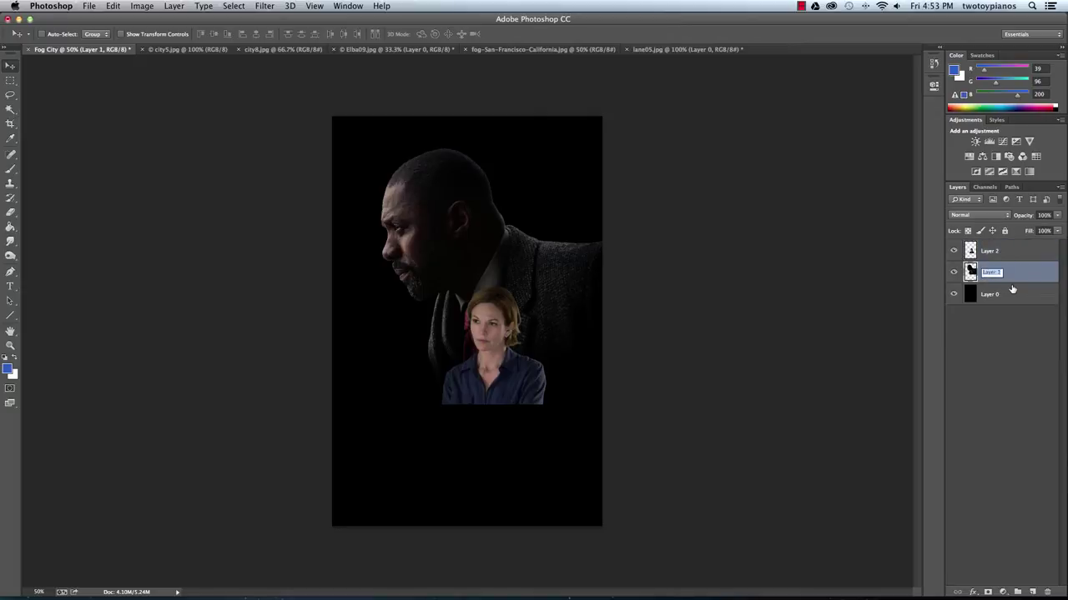
text(M)
text(dris)
key(Return)
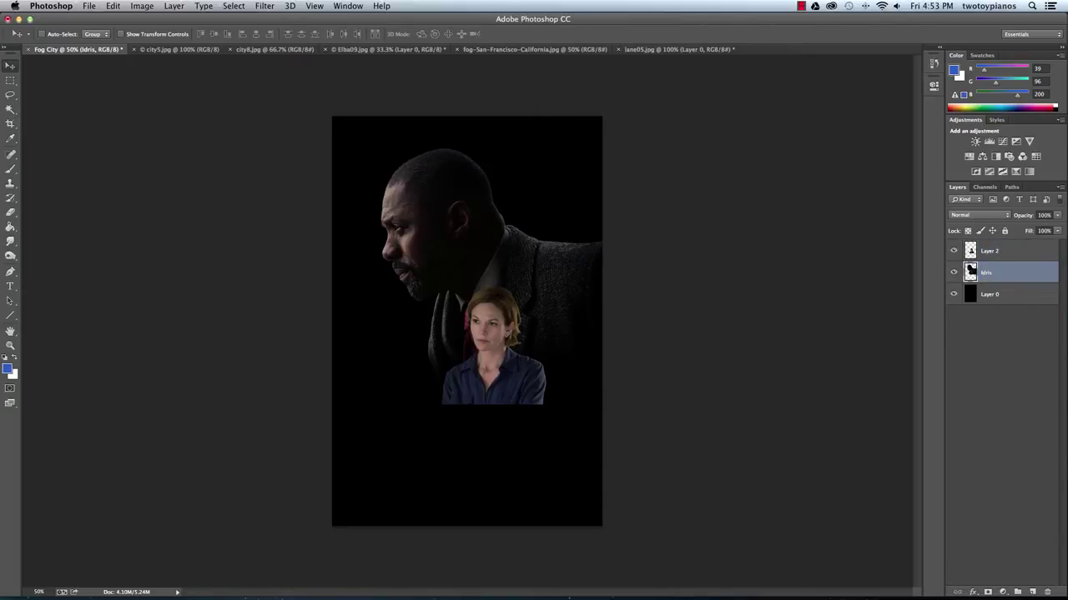
double_click(989, 250)
text(L)
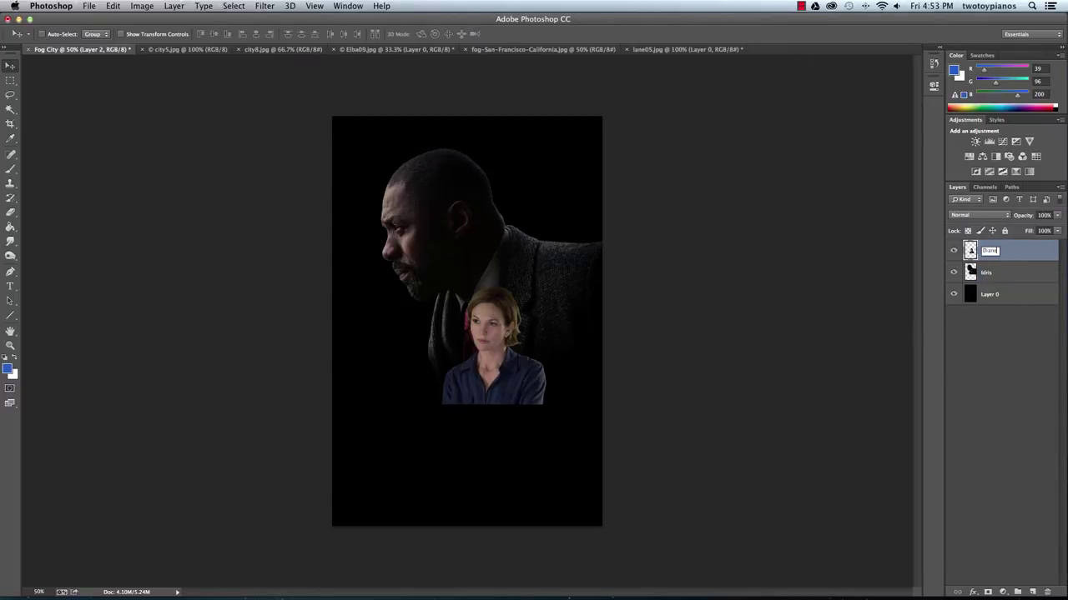
key(Return)
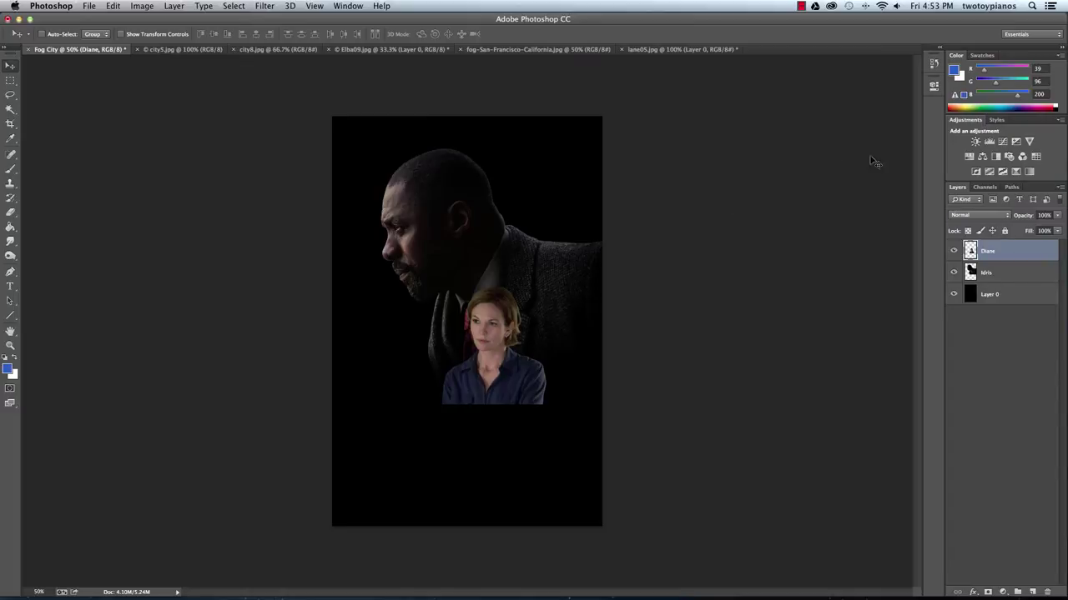
click(113, 7)
Flip the woman horizontally, scale her to 138.68%, and place her lower right over the man's suit
mouse_move(210, 250)
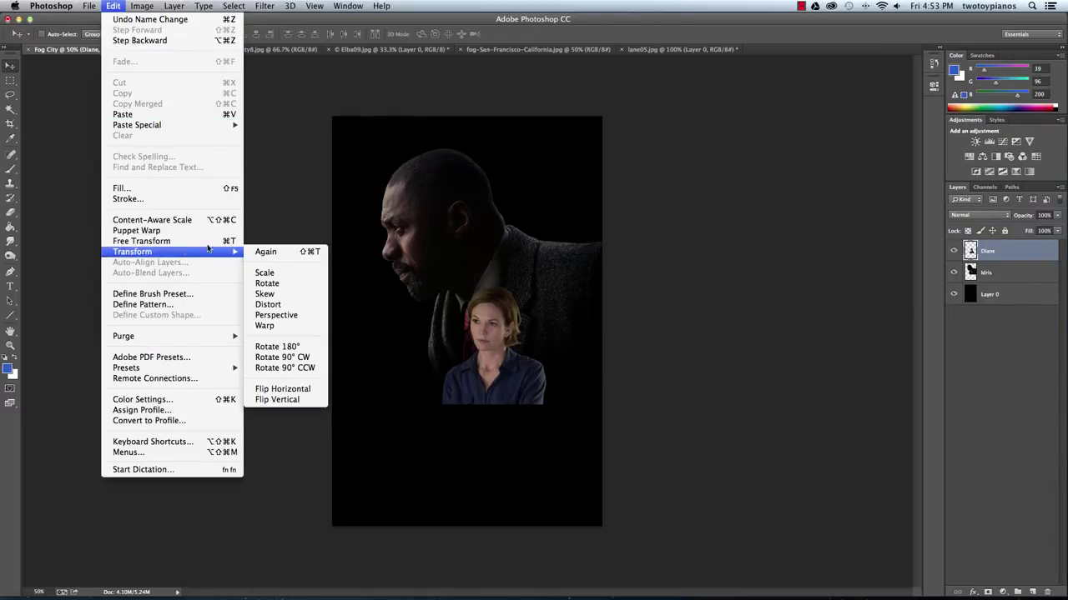
click(282, 389)
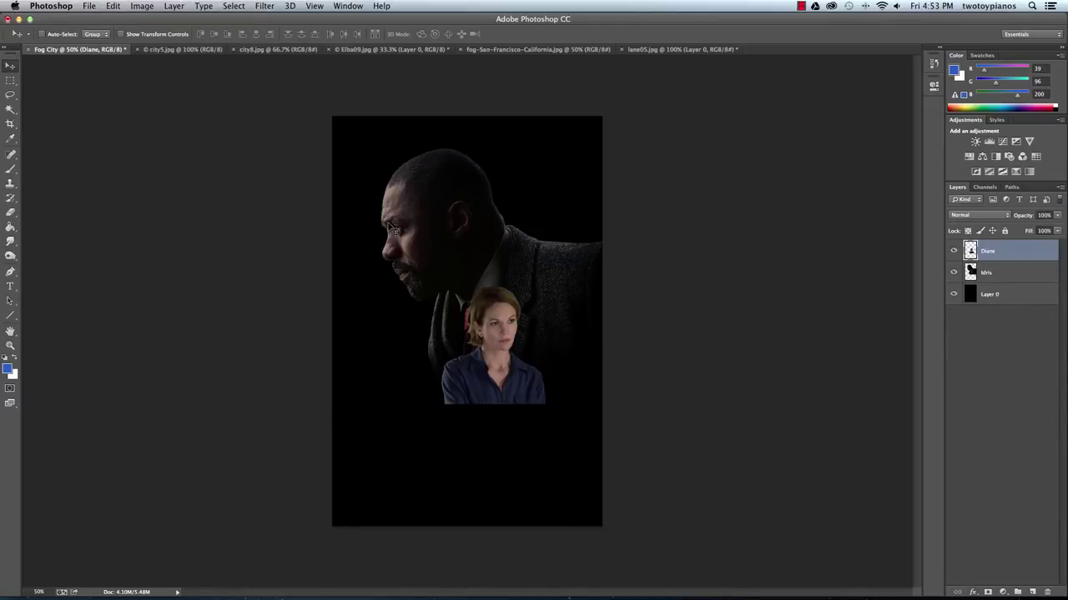
key(super+t)
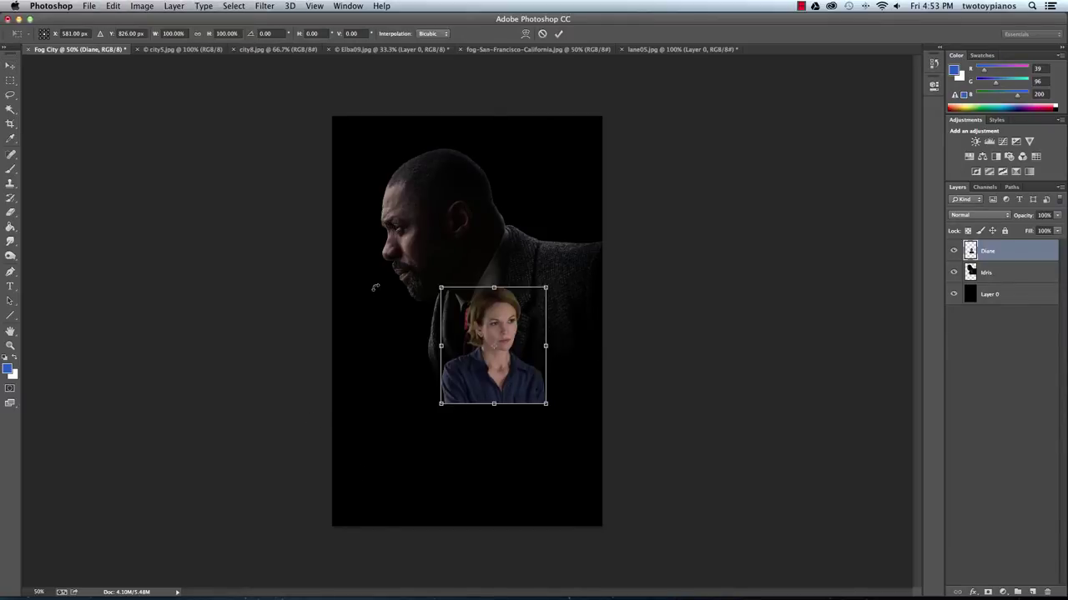
drag(546, 289, 589, 244)
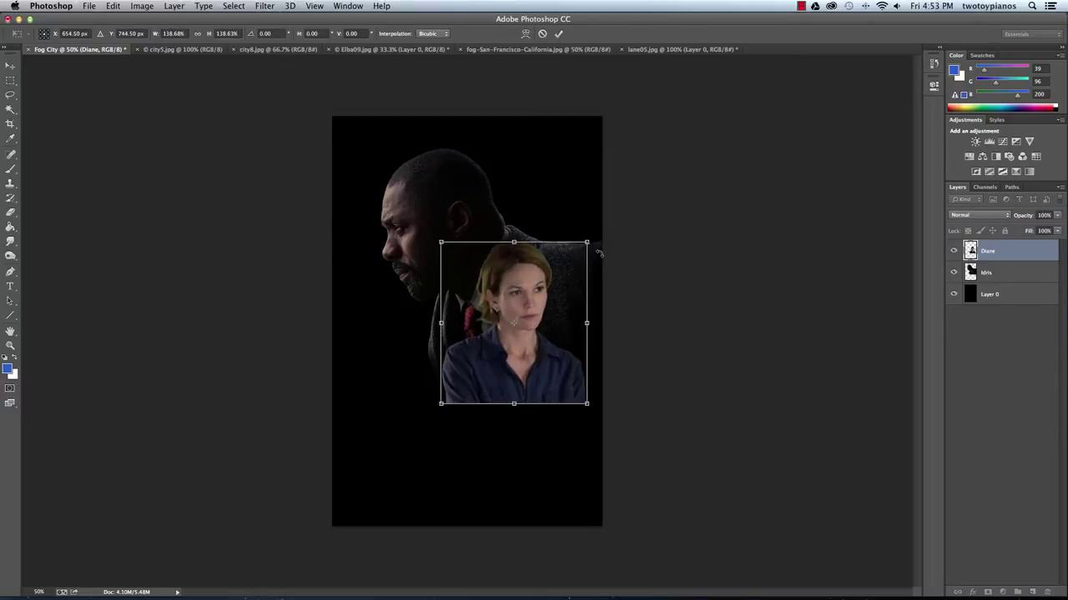
drag(537, 350, 552, 385)
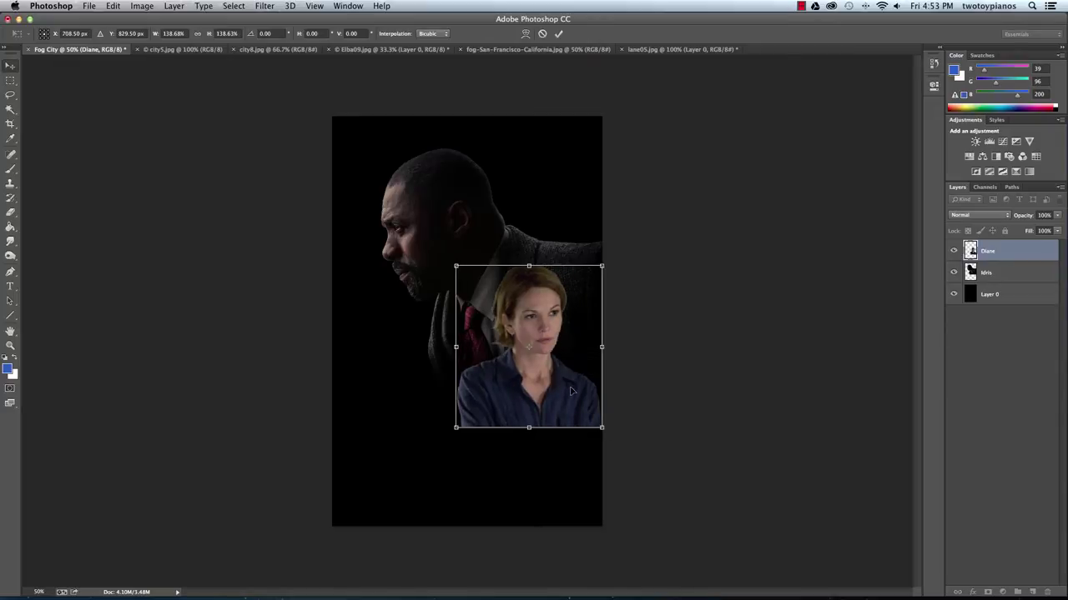
key(Return)
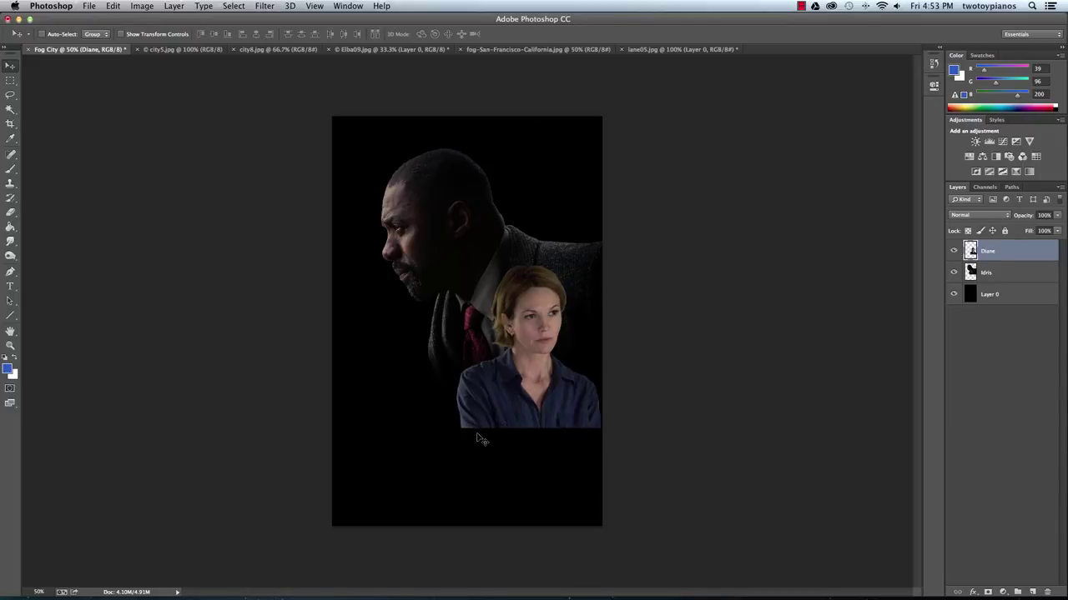
drag(528, 397, 528, 399)
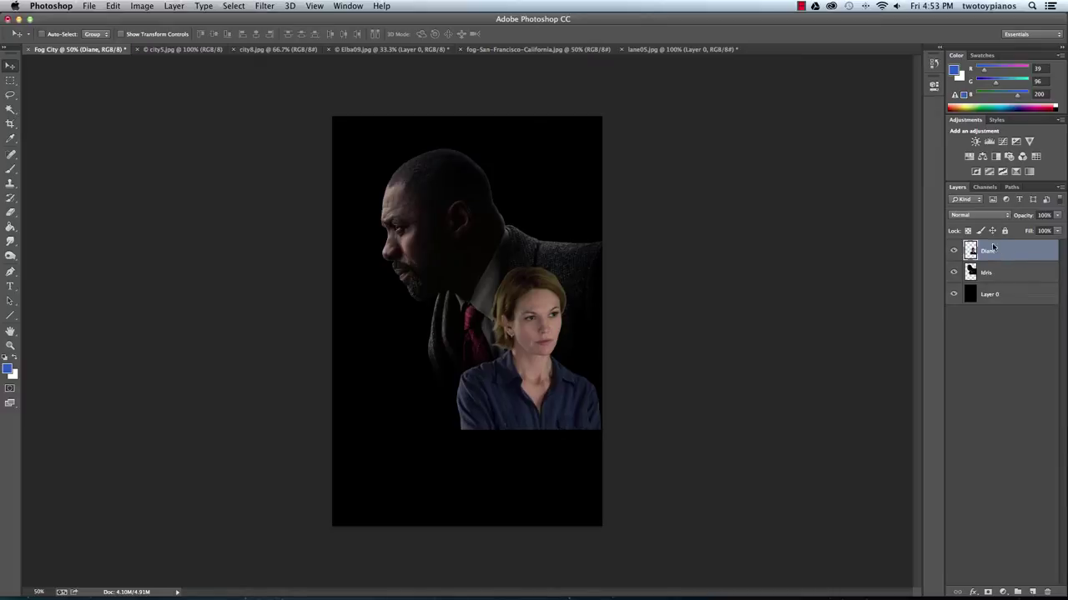
Lock the woman layer's transparent pixels and fade her lower edge into black with a default black-white gradient
click(967, 231)
click(9, 214)
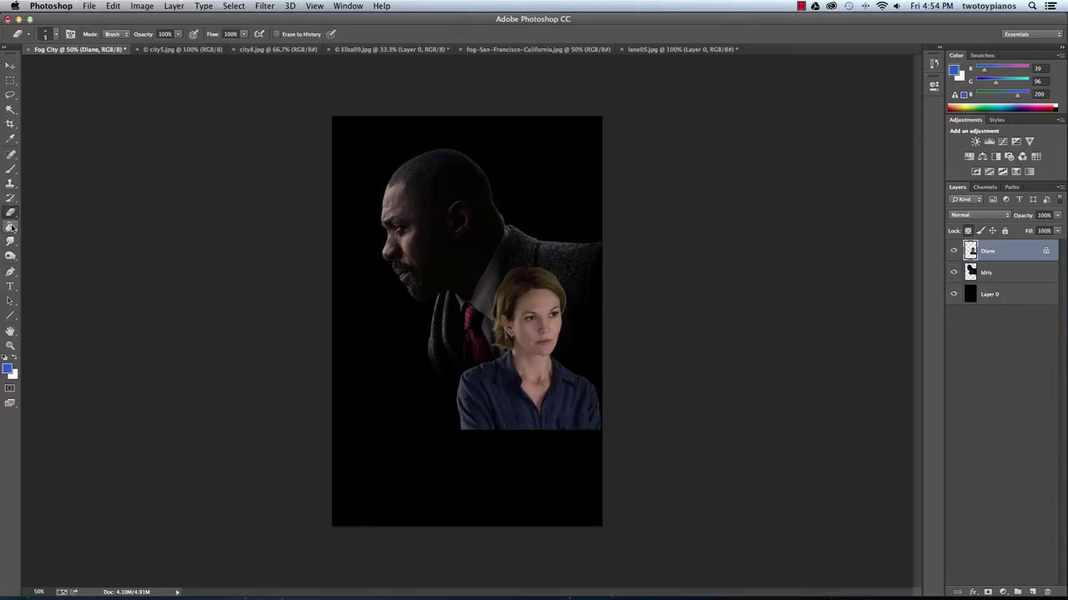
click(10, 226)
click(58, 225)
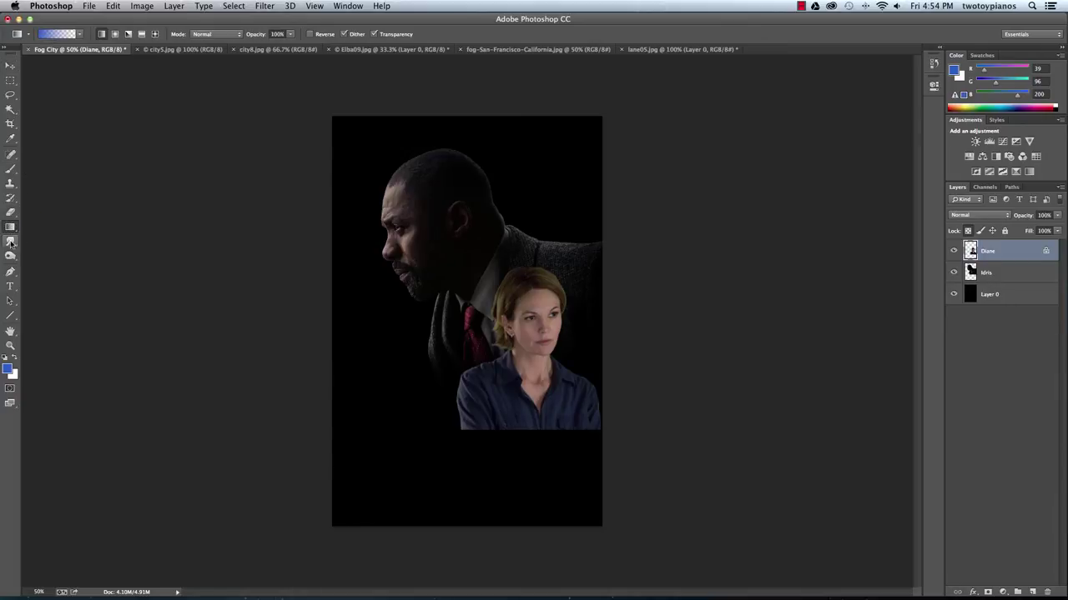
click(11, 361)
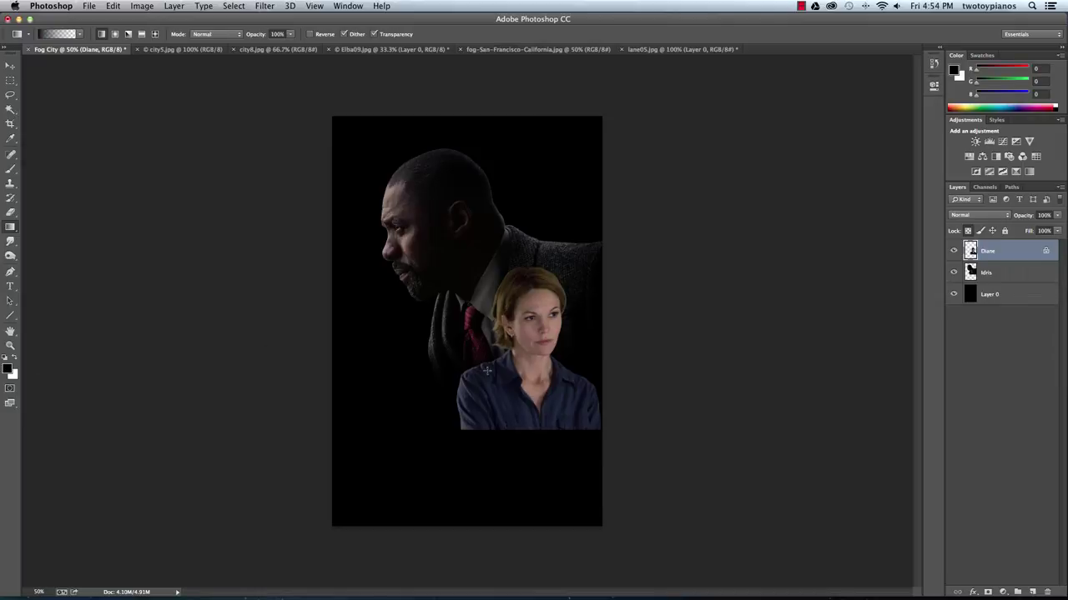
drag(531, 433, 532, 398)
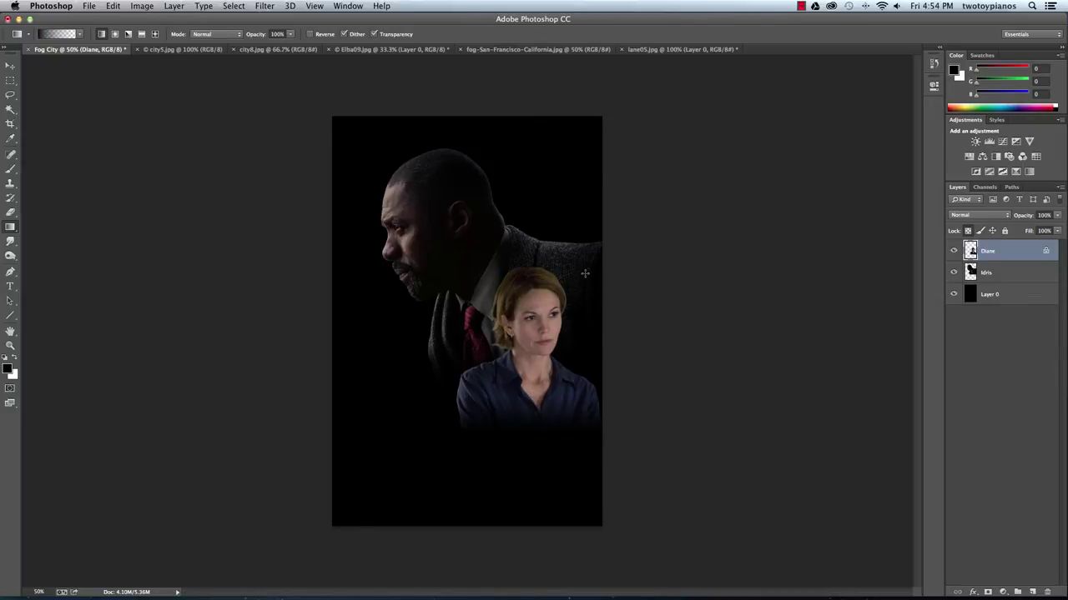
key(ctrl+z)
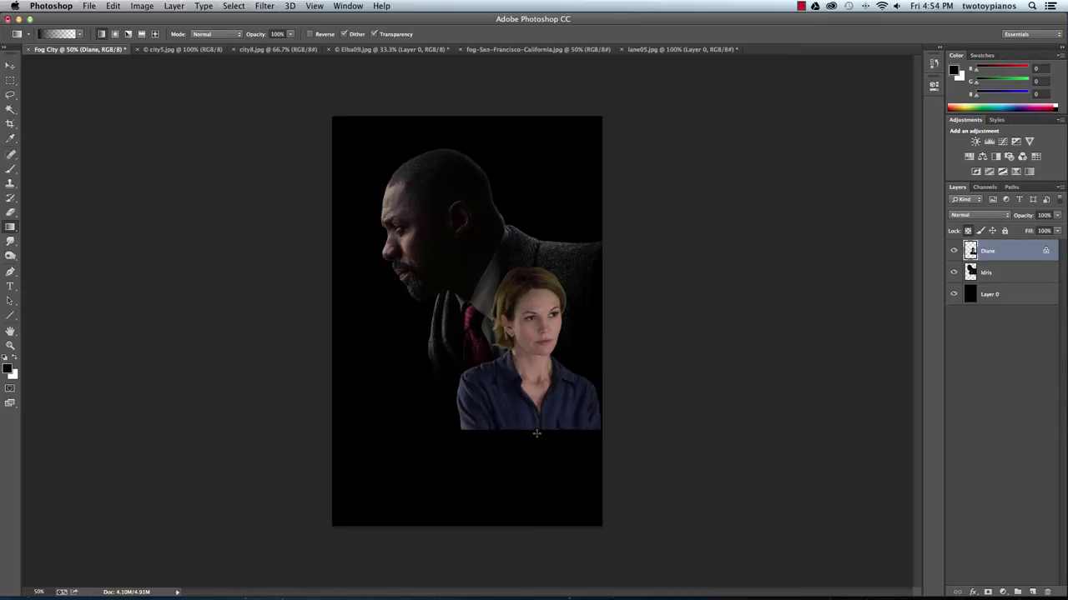
drag(536, 400, 537, 434)
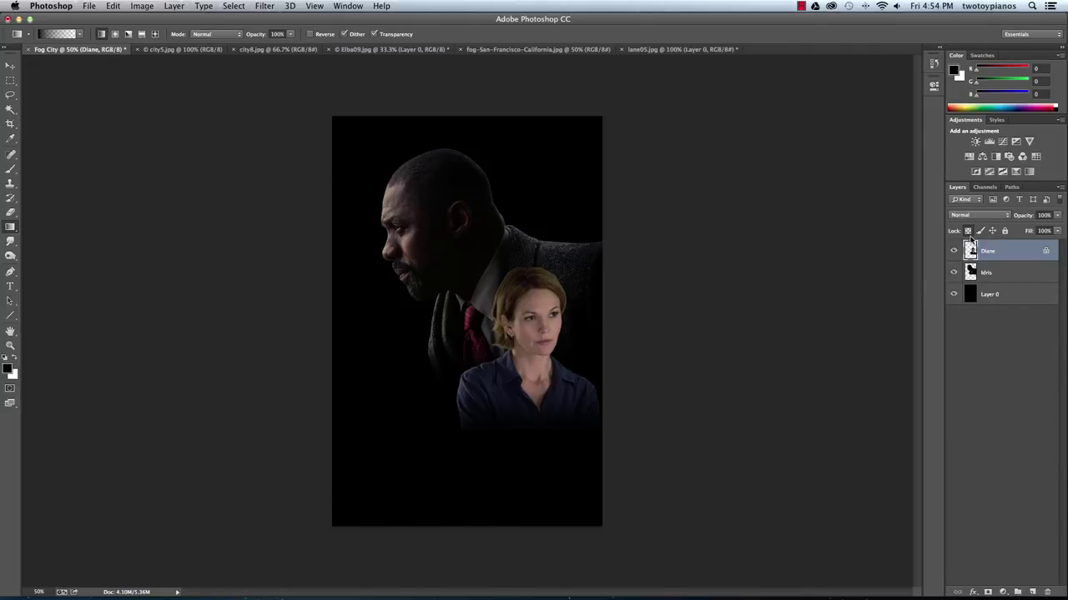
Unlock the Diane layer's transparent pixels and lower her Levels midtone and white point
click(967, 231)
click(136, 7)
mouse_move(169, 42)
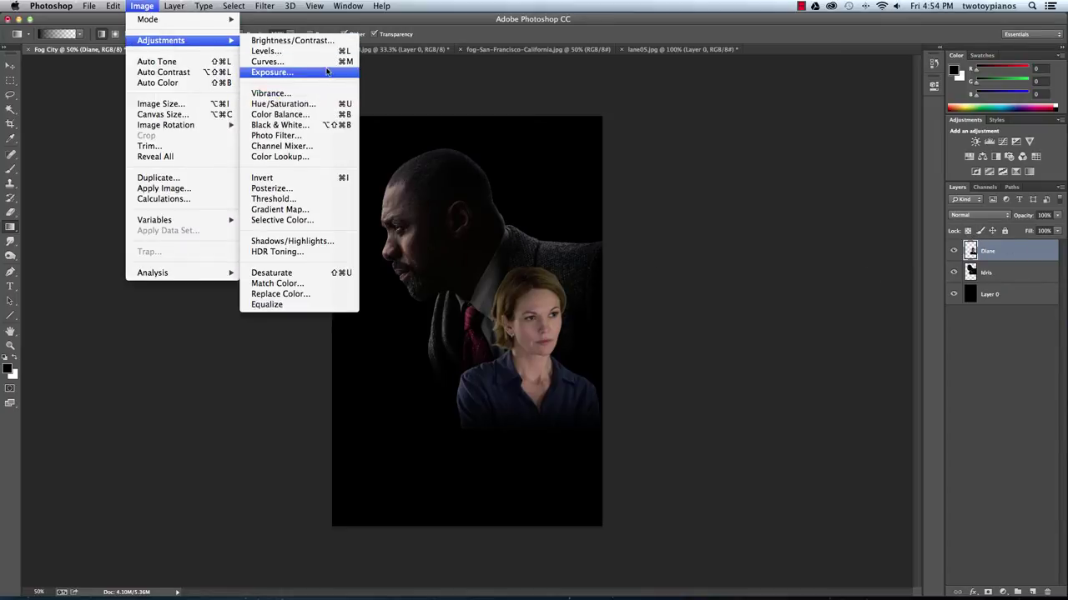
click(327, 52)
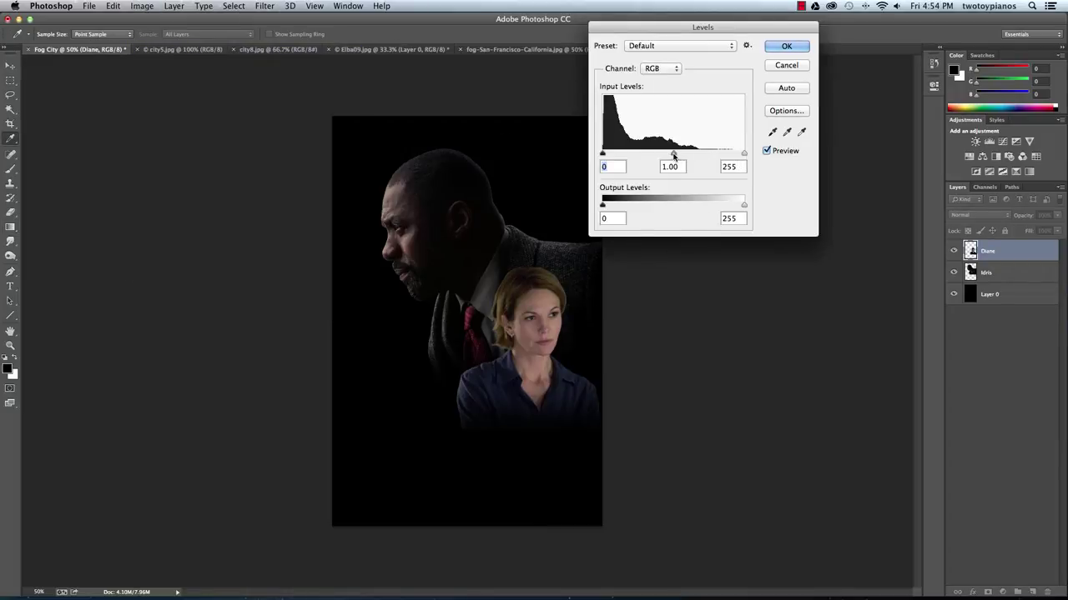
mouse_move(674, 156)
mouse_down()
mouse_move(686, 156)
mouse_move(676, 157)
mouse_up()
drag(743, 156, 663, 158)
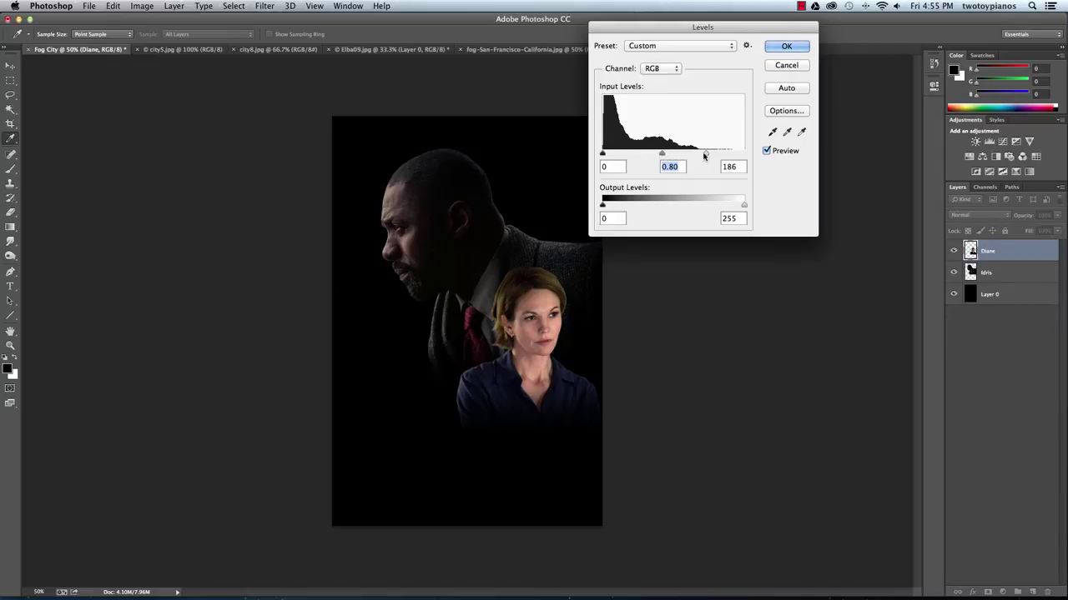
Compare with Preview, then apply Levels at black 9, midtone 0.80, white 186
click(766, 152)
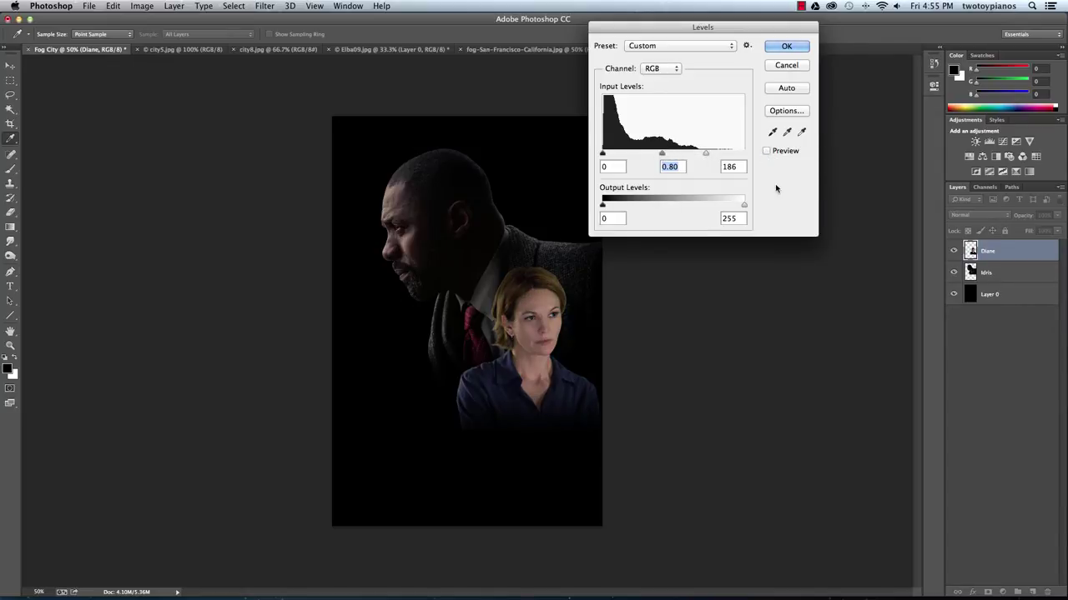
click(766, 152)
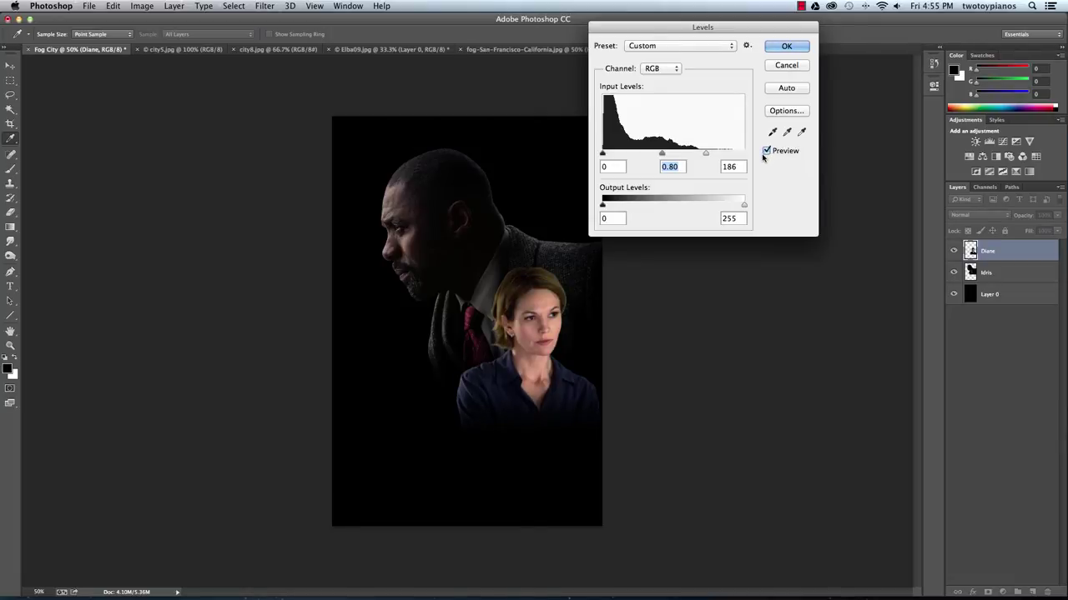
click(766, 152)
click(766, 153)
click(767, 153)
drag(603, 155, 665, 156)
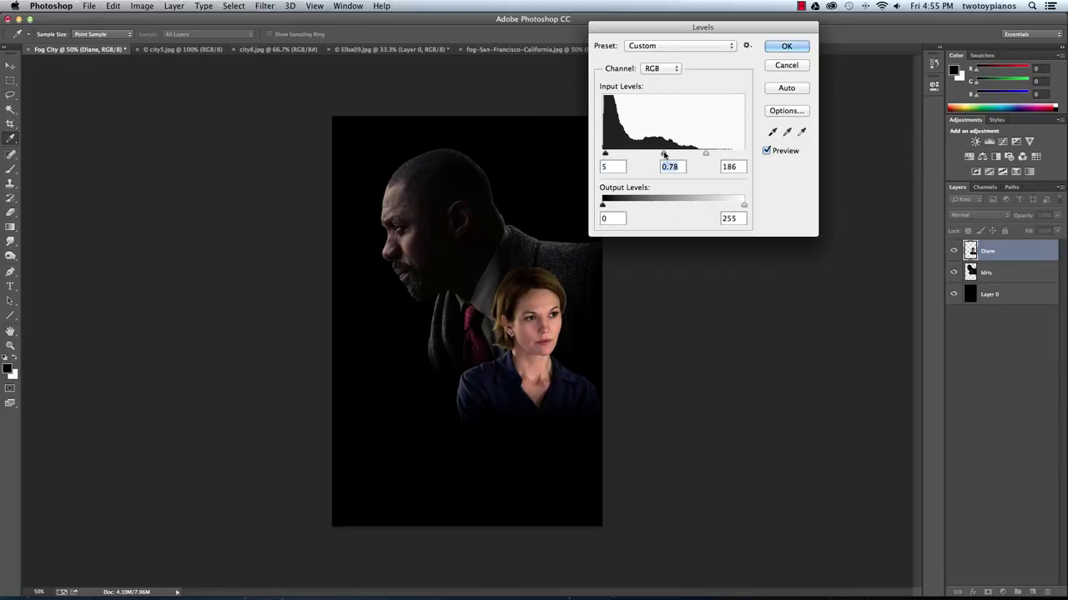
click(766, 151)
click(766, 151)
click(785, 47)
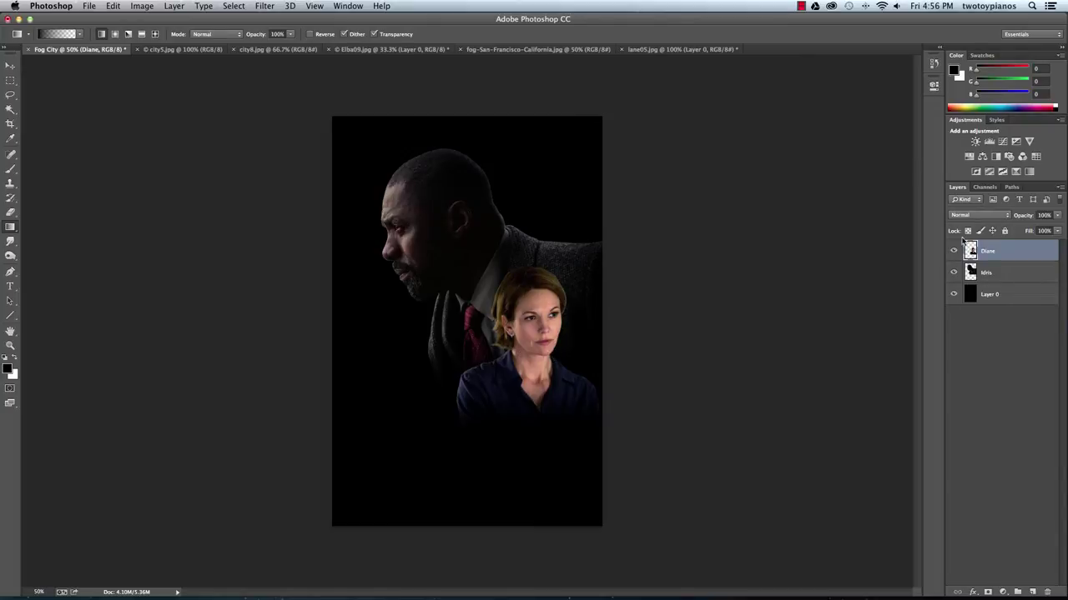
Add a left-falling drop shadow to Diane: distance 31 px, spread 22%, size 46 px
click(972, 593)
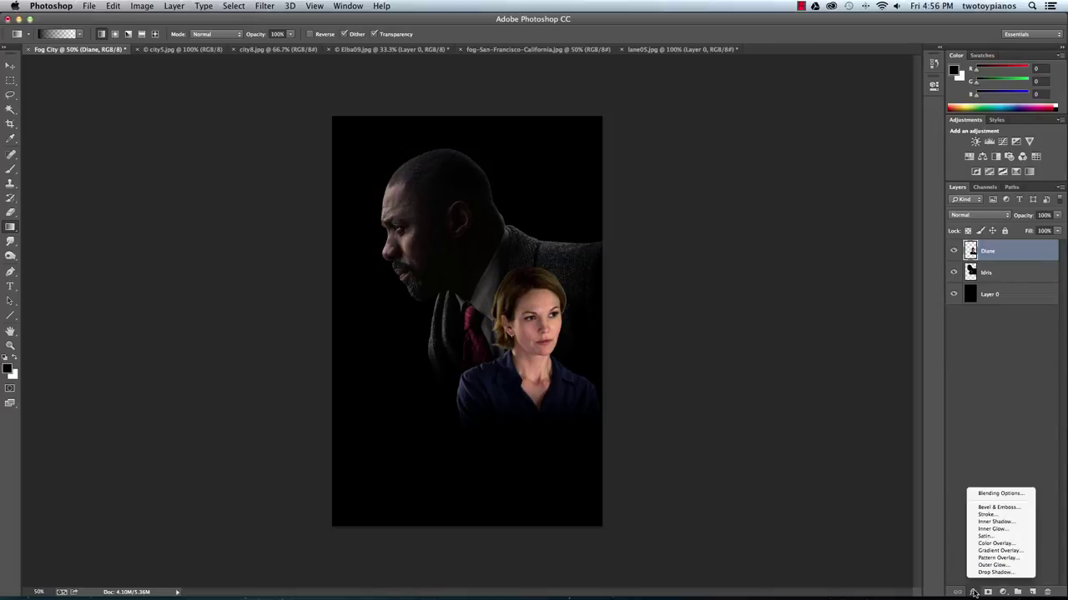
click(992, 572)
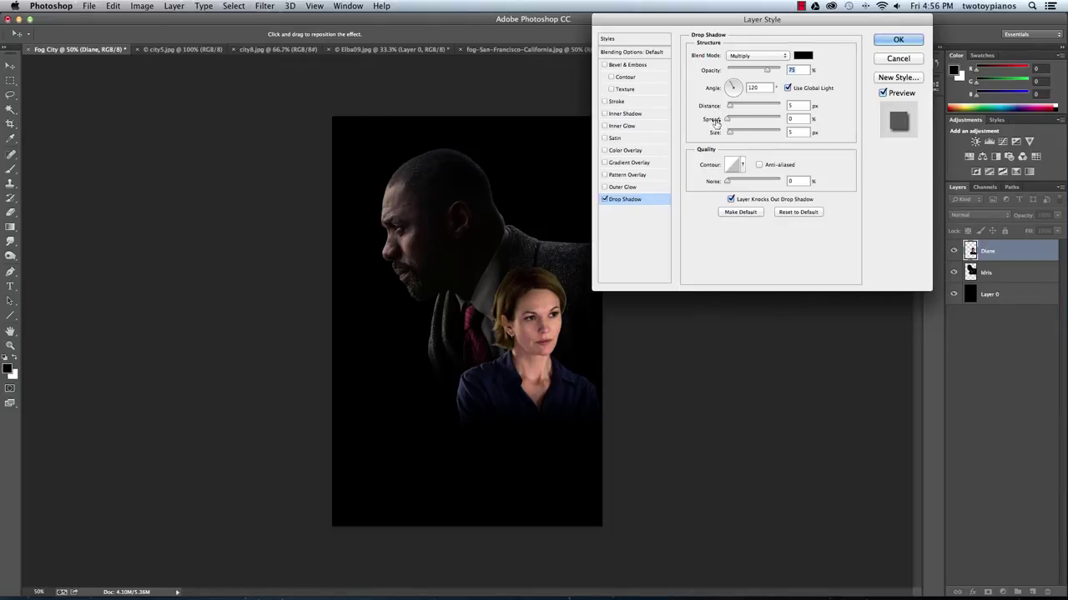
drag(730, 132, 741, 108)
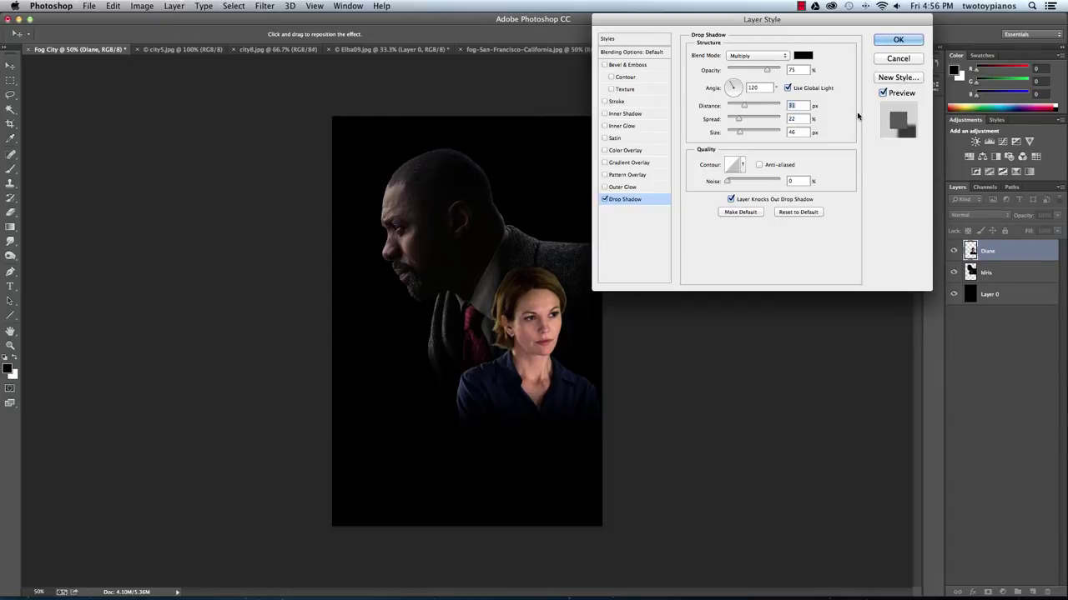
mouse_move(734, 88)
mouse_down()
mouse_move(728, 102)
mouse_move(740, 108)
mouse_up()
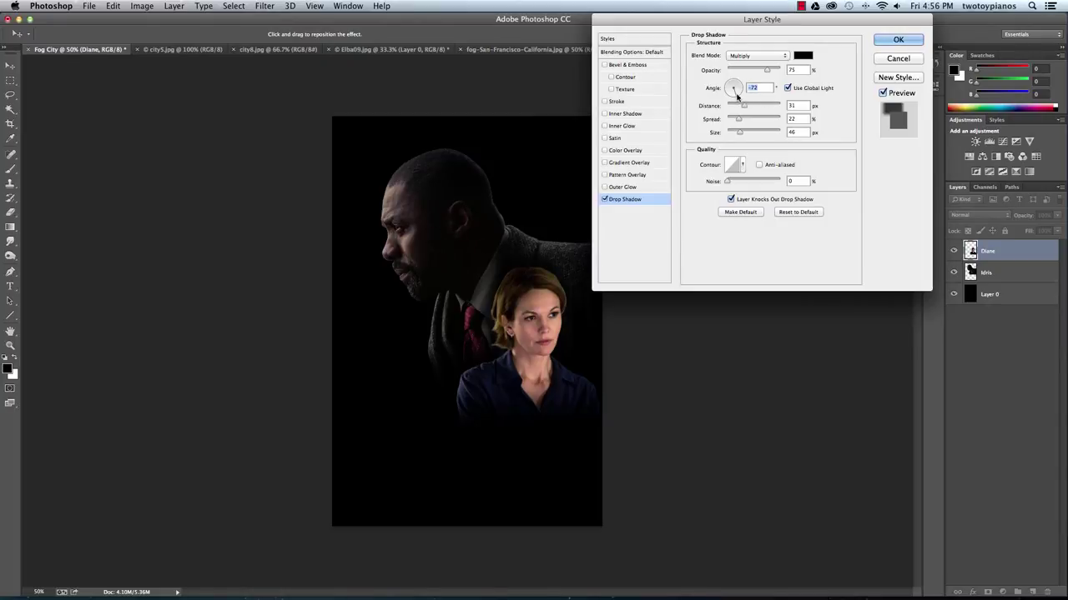
mouse_move(737, 96)
mouse_down()
mouse_move(722, 67)
mouse_move(749, 111)
mouse_move(739, 104)
mouse_up()
click(882, 94)
click(884, 94)
click(882, 94)
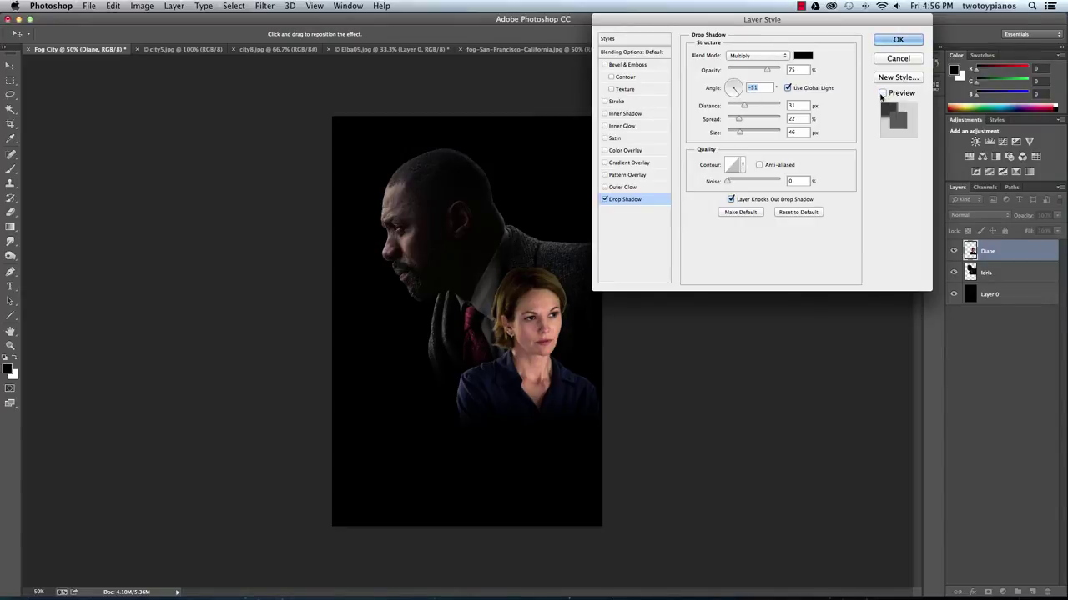
click(883, 95)
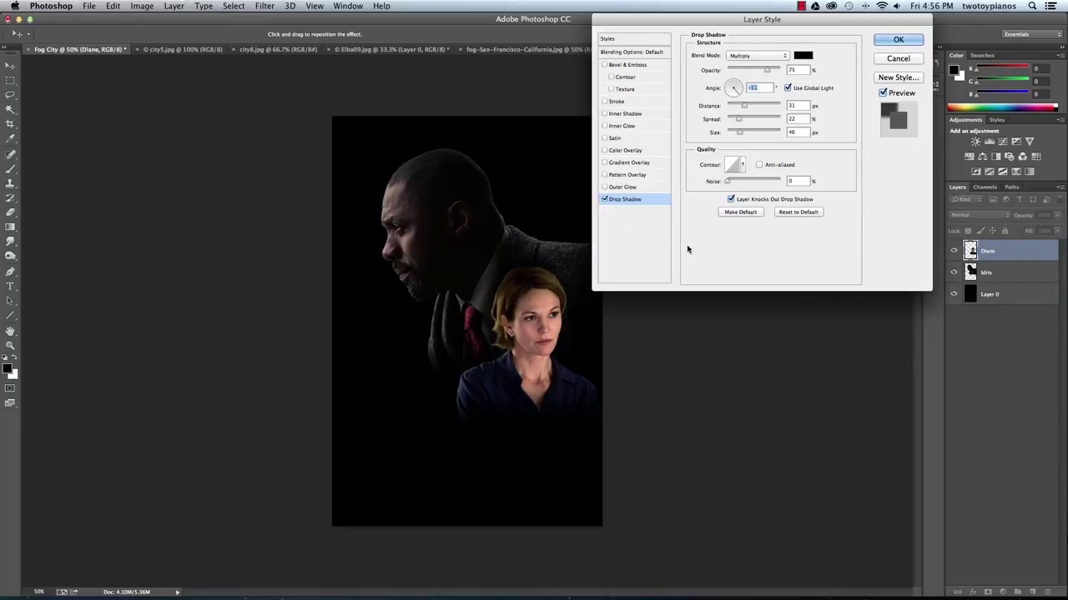
click(907, 41)
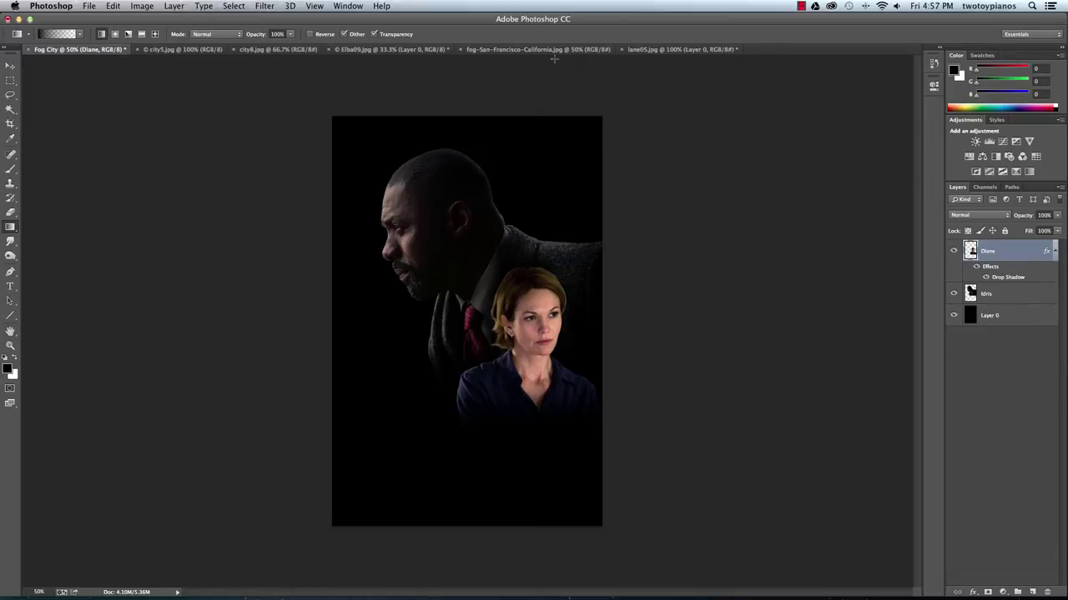
In city5.jpg, select the night sky above City Hall with the Magic Wand and a rectangle
click(257, 52)
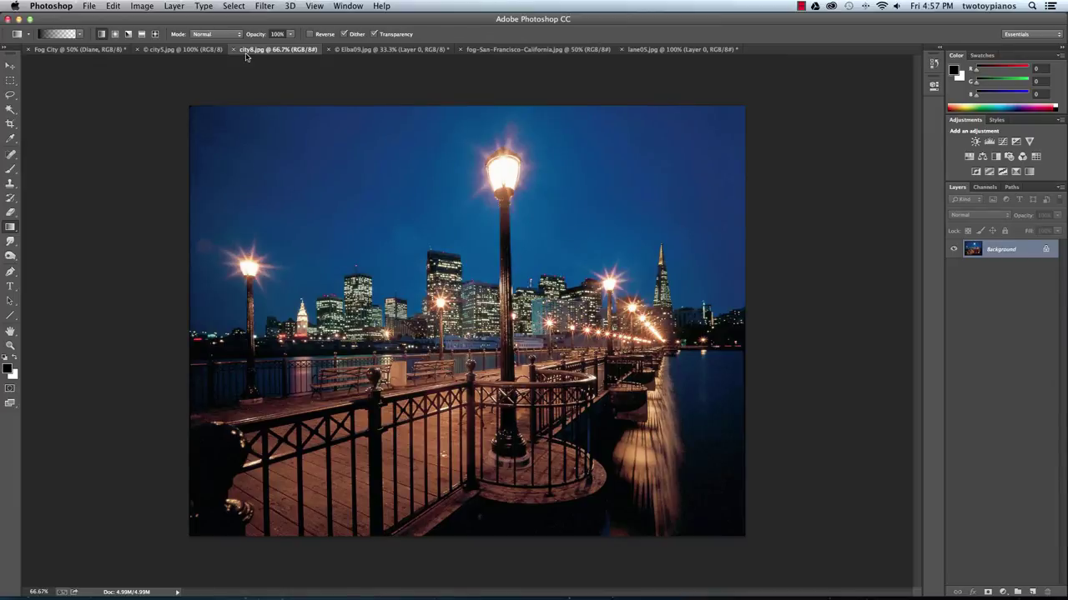
click(184, 50)
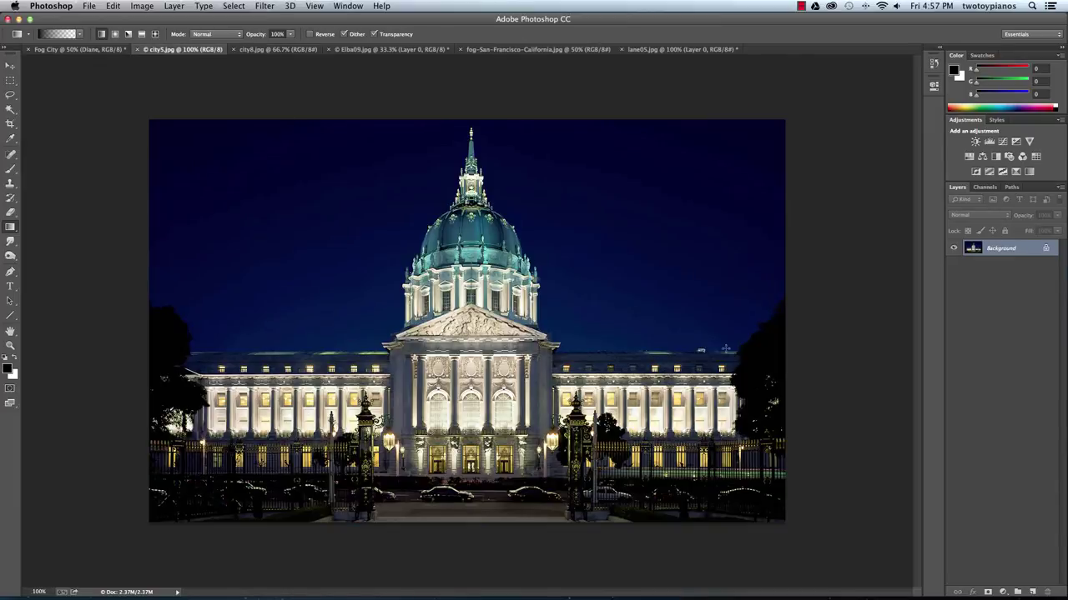
click(10, 109)
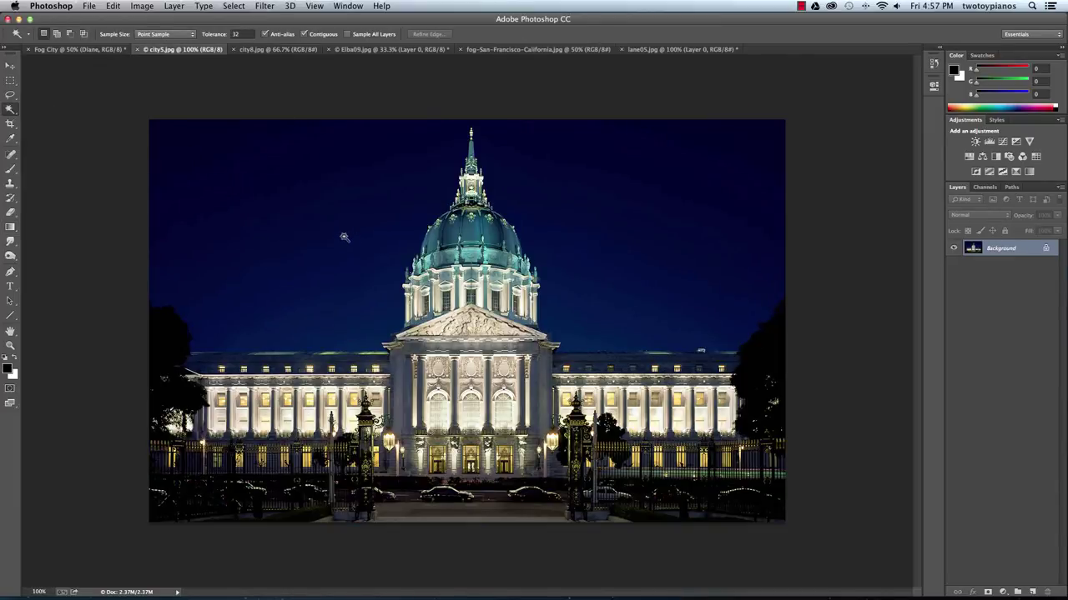
click(357, 247)
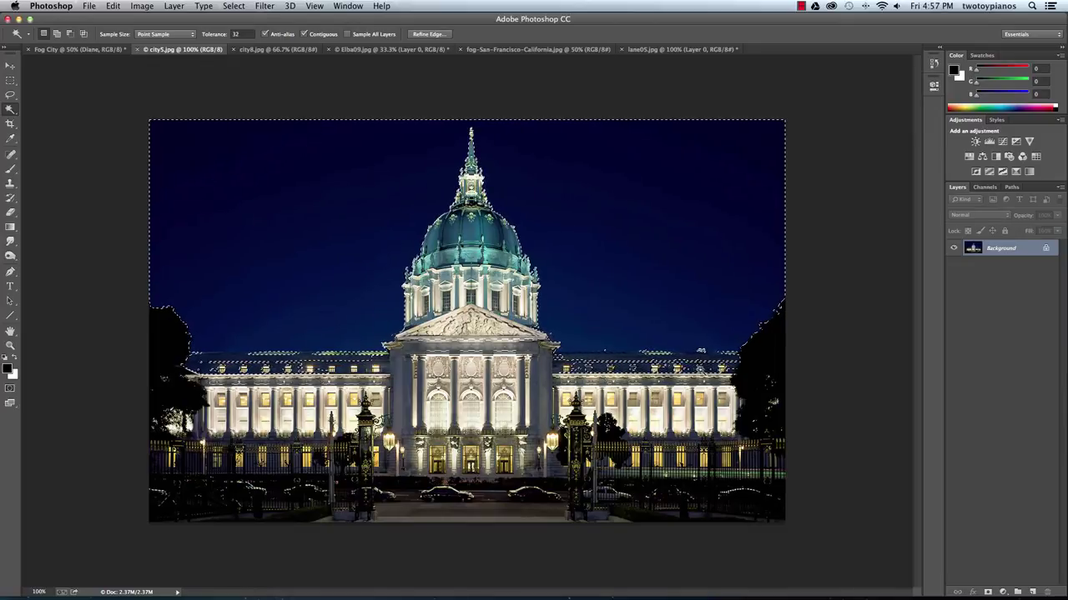
click(10, 80)
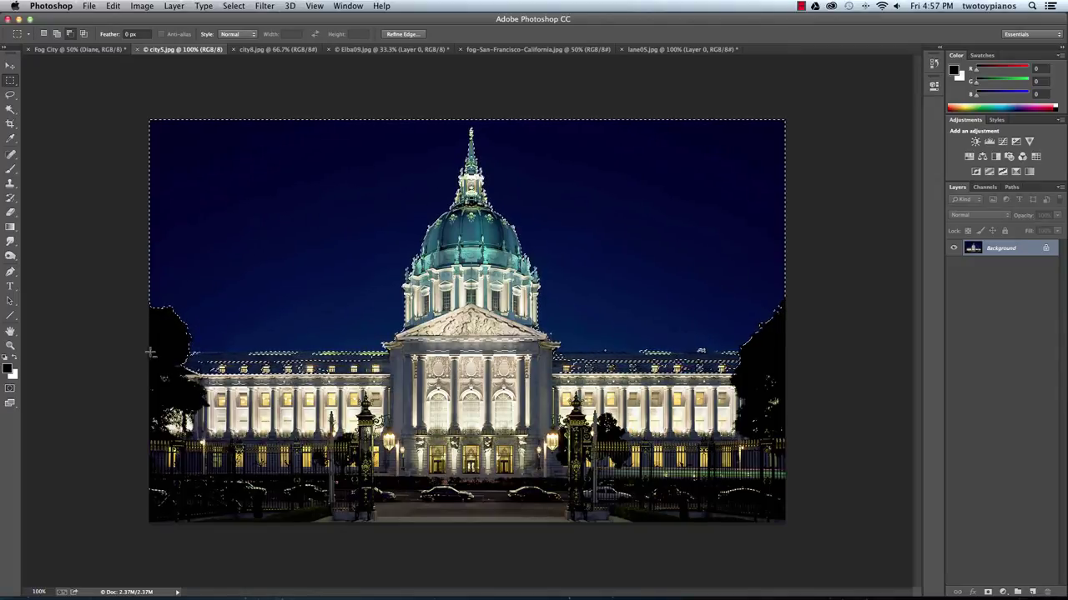
drag(144, 355, 855, 432)
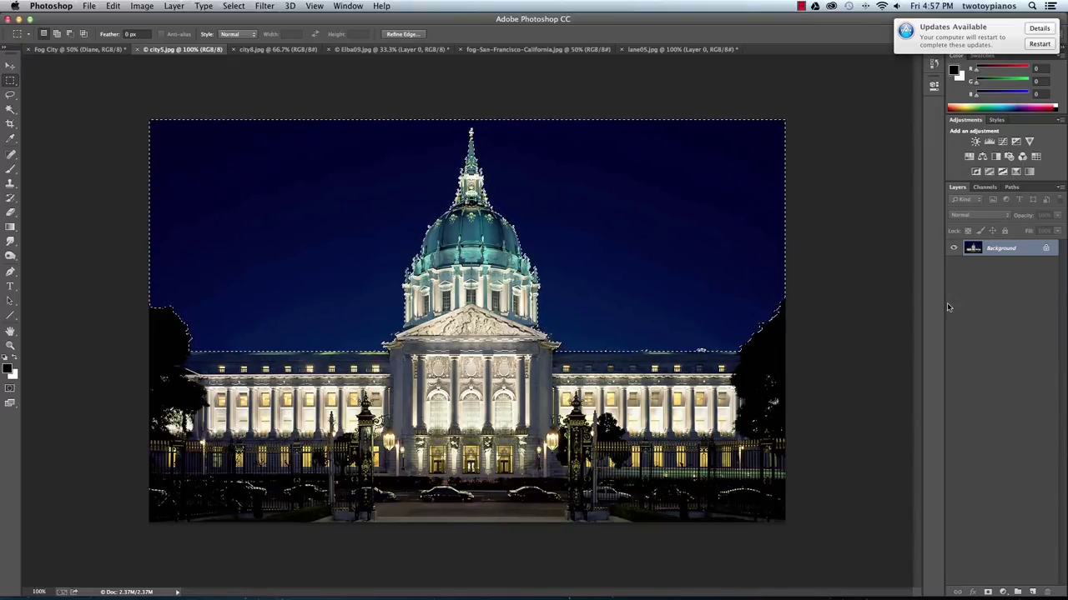
Convert the Background to Layer 0, delete the selected sky, and deselect
double_click(1003, 248)
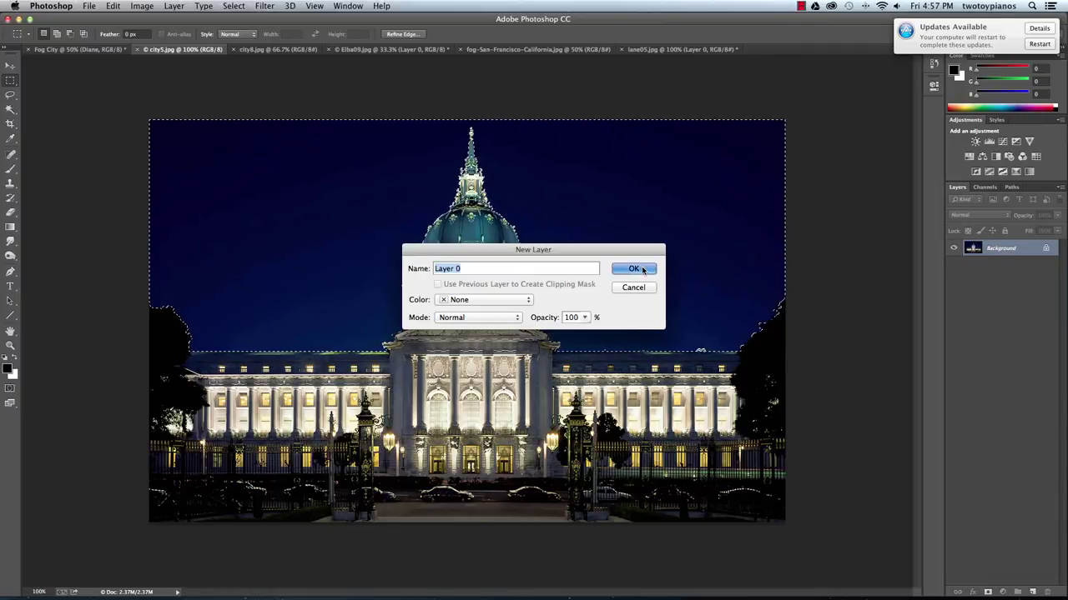
click(634, 269)
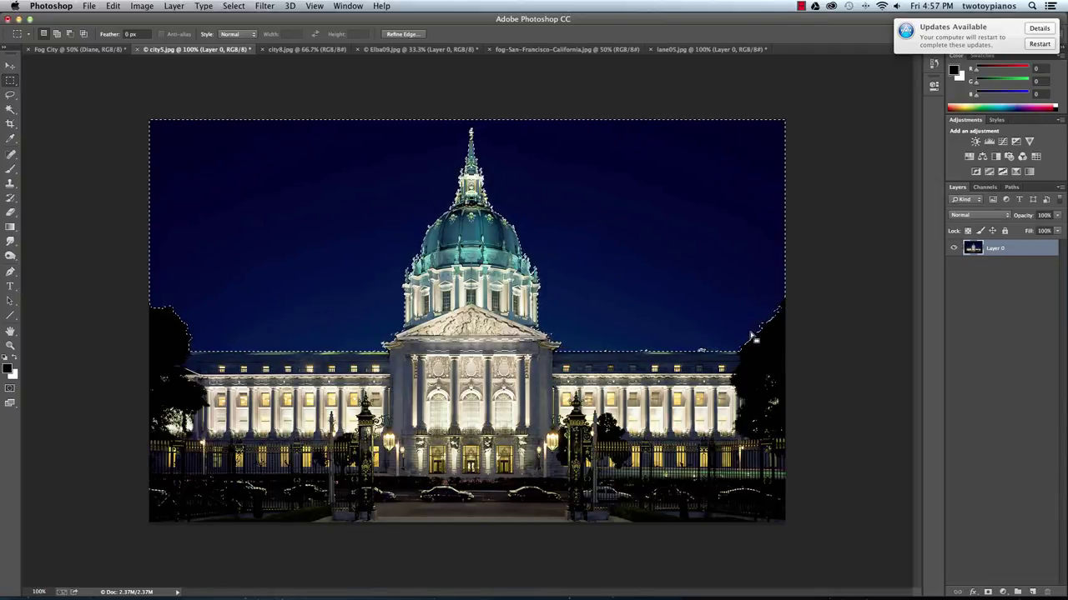
key(Delete)
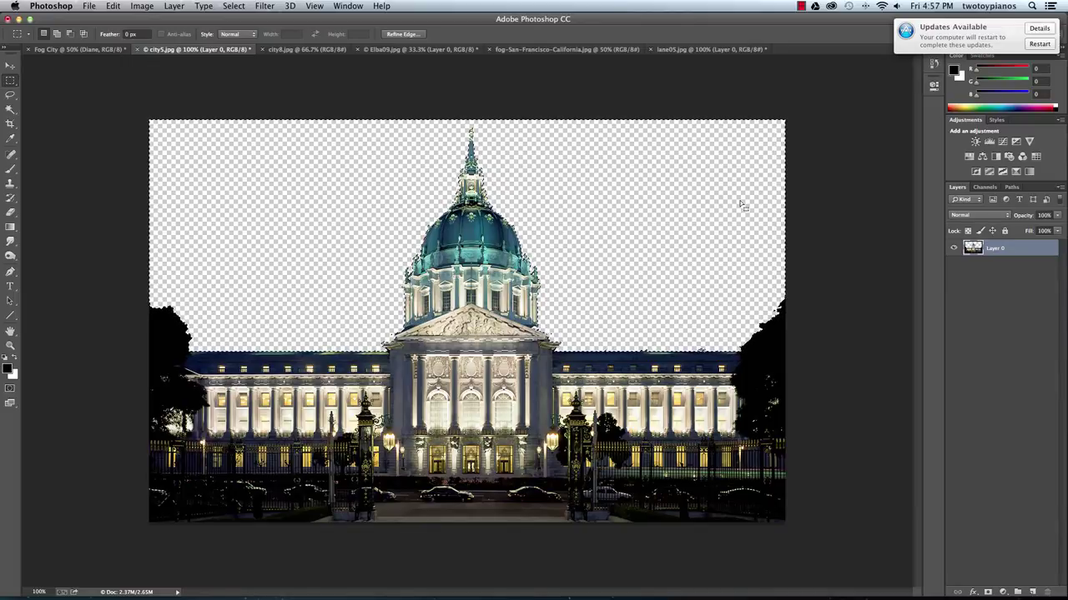
key(super+d)
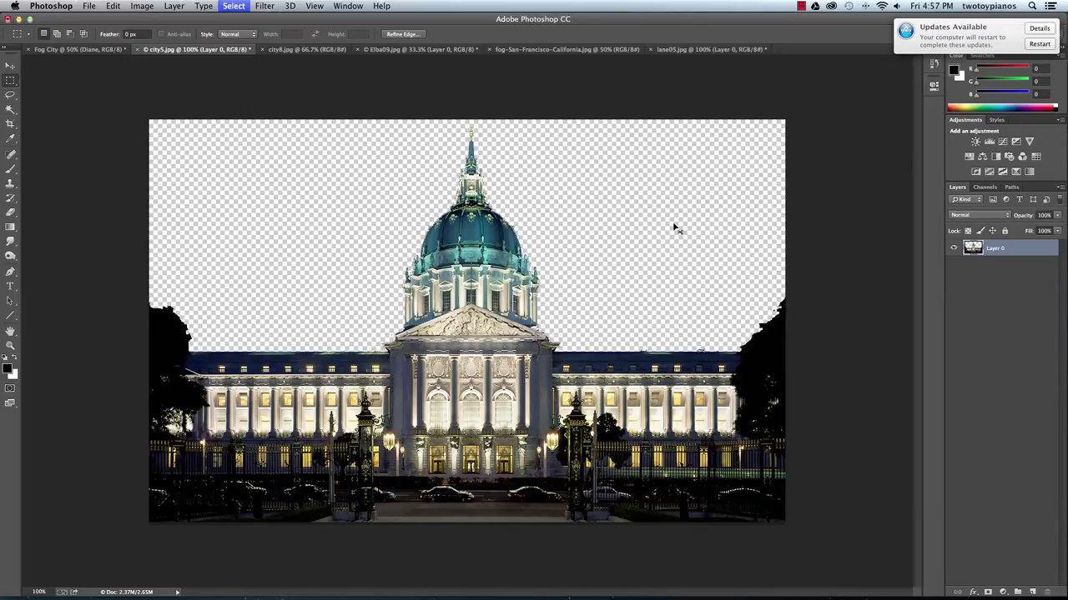
click(10, 65)
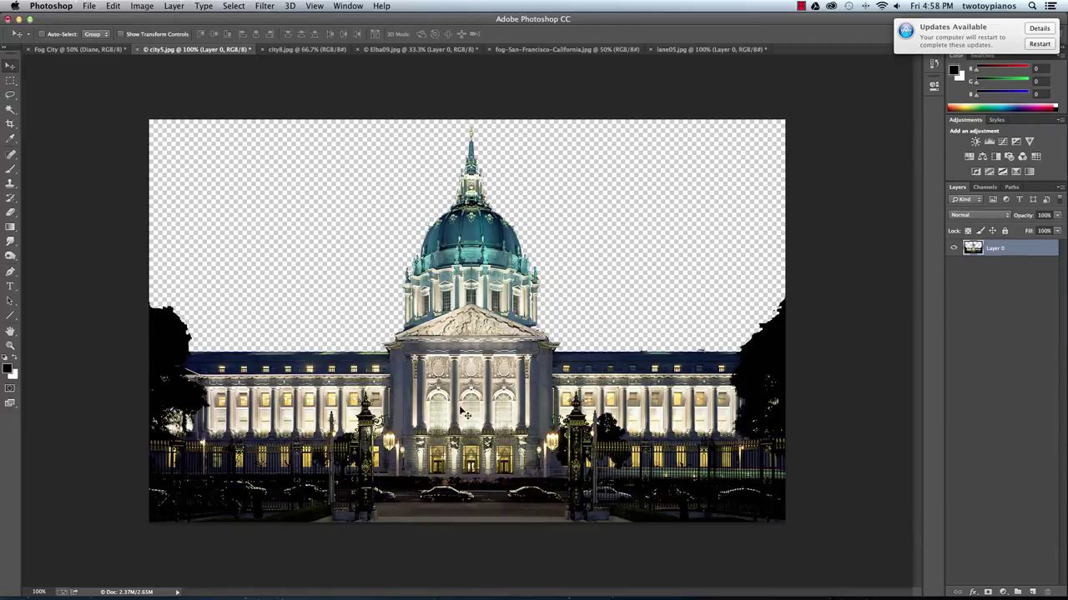
Bring City Hall into the Fog City poster below the actors and scale it to fit
drag(505, 423, 515, 472)
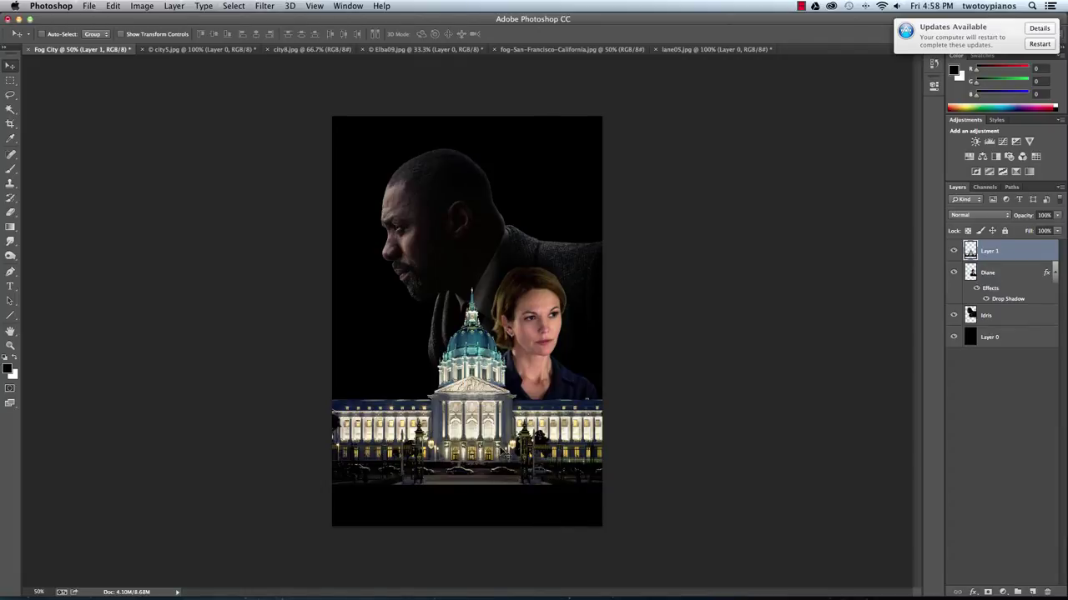
drag(506, 454, 491, 438)
key(super+t)
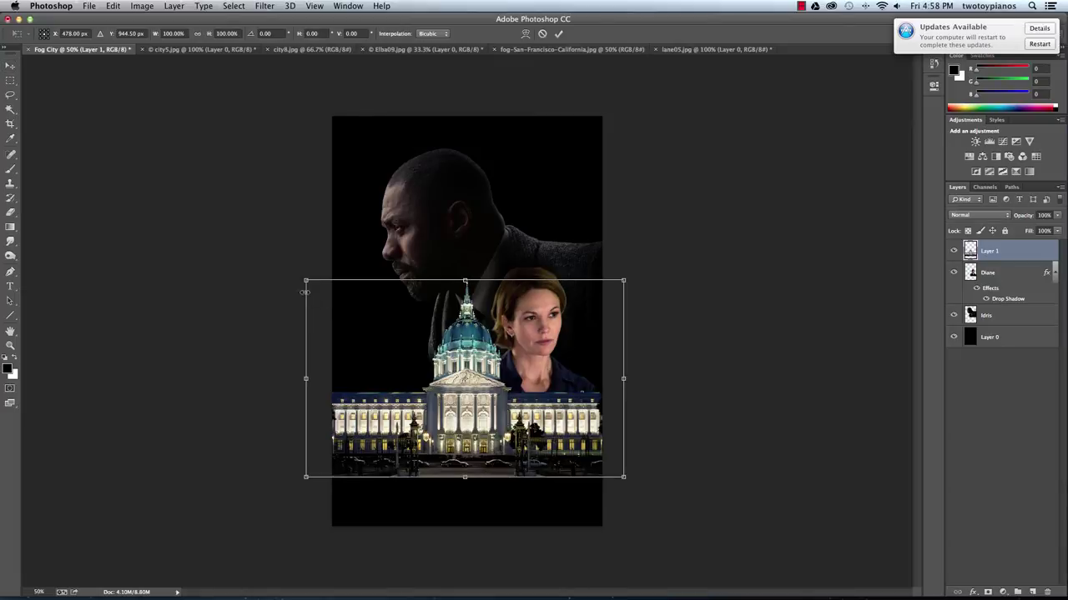
drag(305, 292, 335, 307)
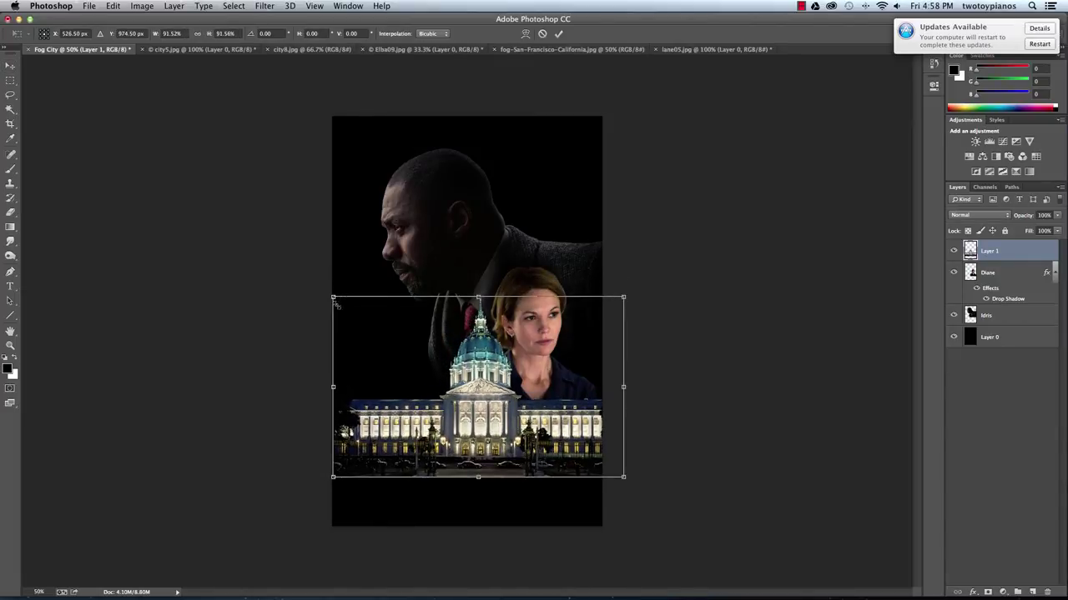
drag(623, 479, 593, 467)
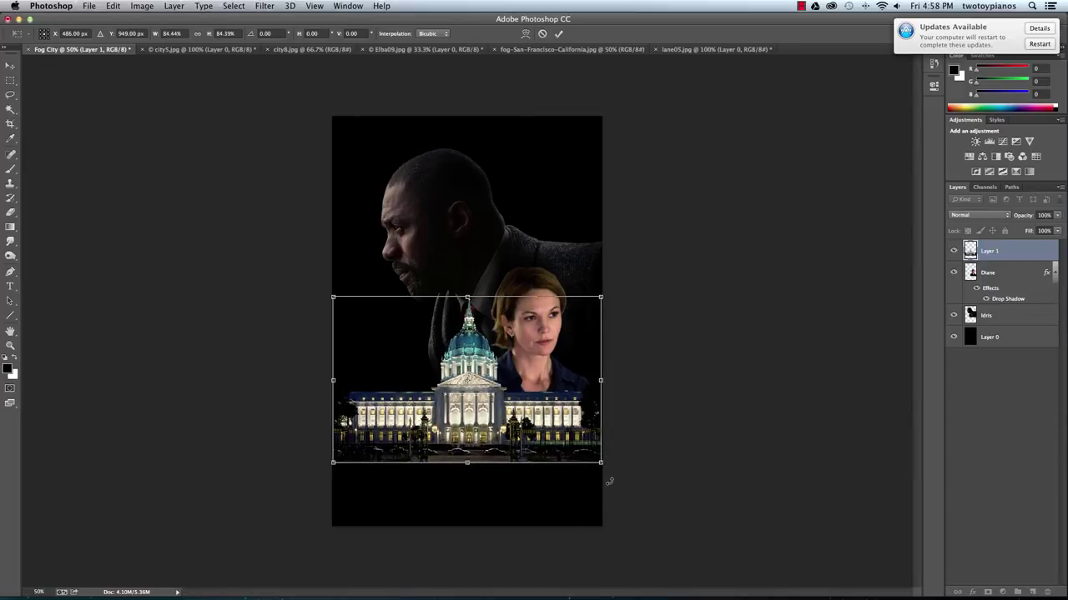
key(Return)
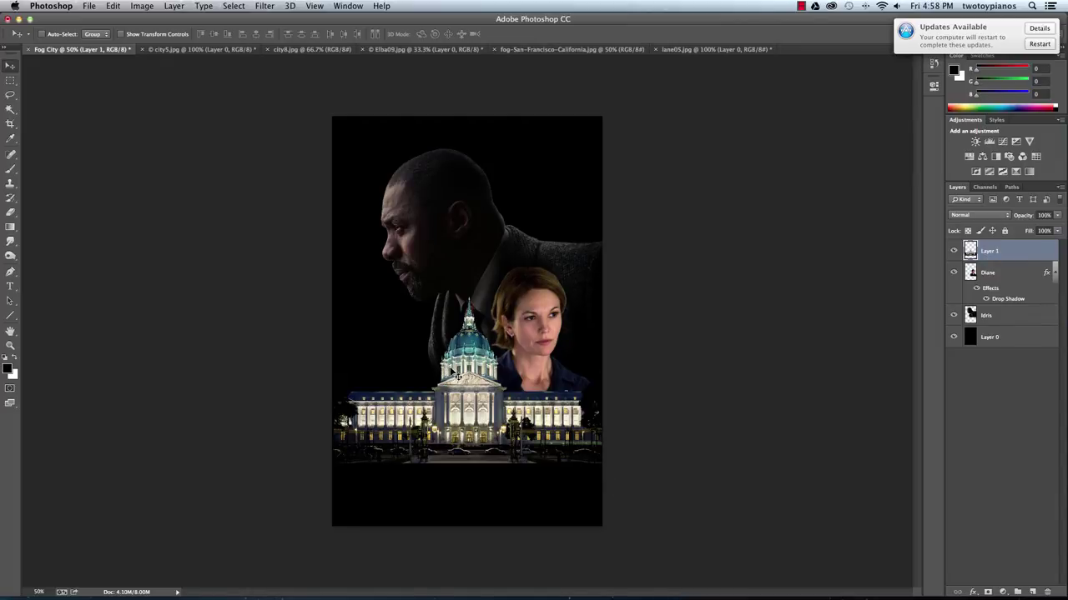
drag(479, 414, 474, 415)
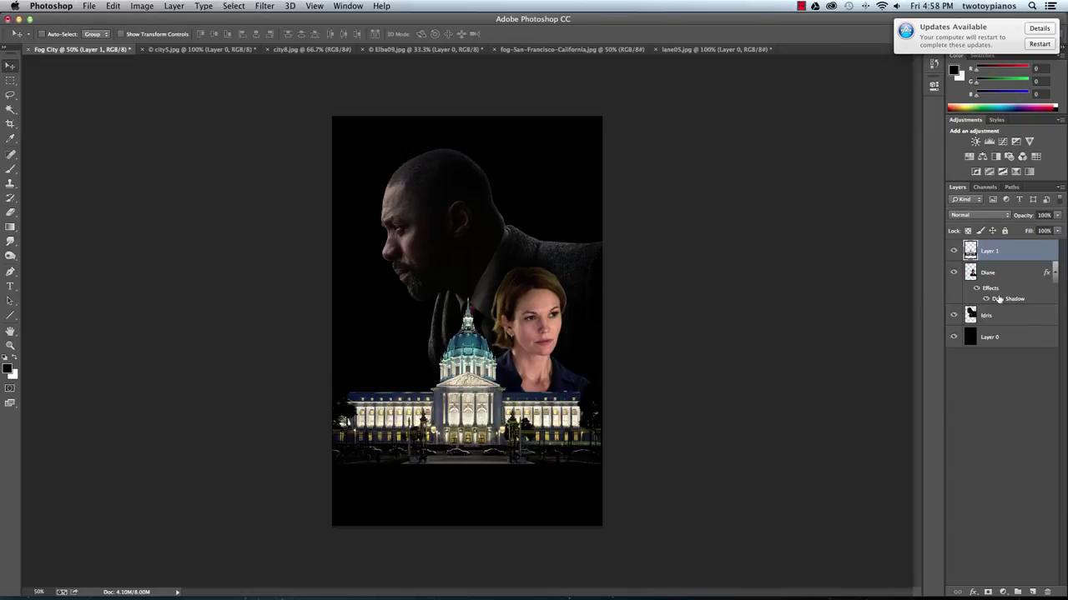
Rename the layer 'city hall' and lock its transparent pixels
double_click(992, 252)
key(BackSpace)
key(Return)
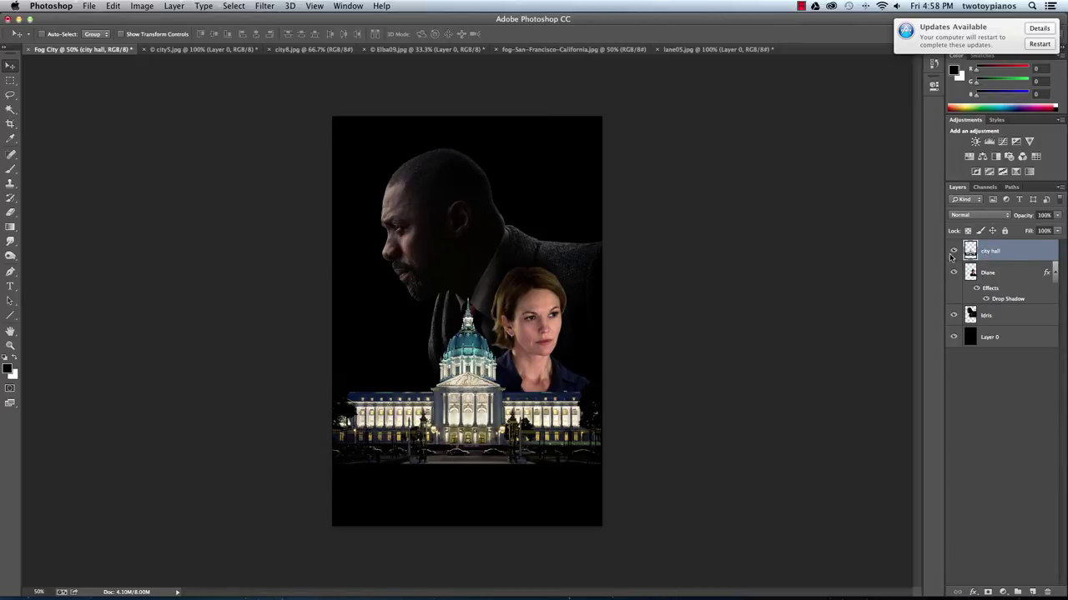
click(968, 231)
click(10, 227)
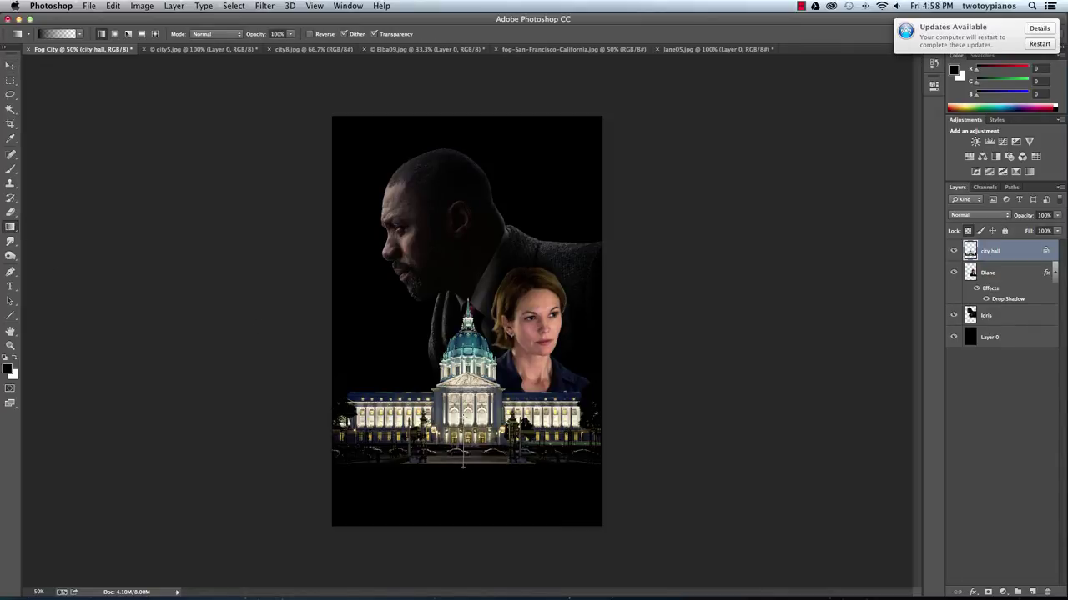
Drag a gradient upward from below City Hall to fade the plaza to black, then unlock transparency
drag(463, 465, 463, 467)
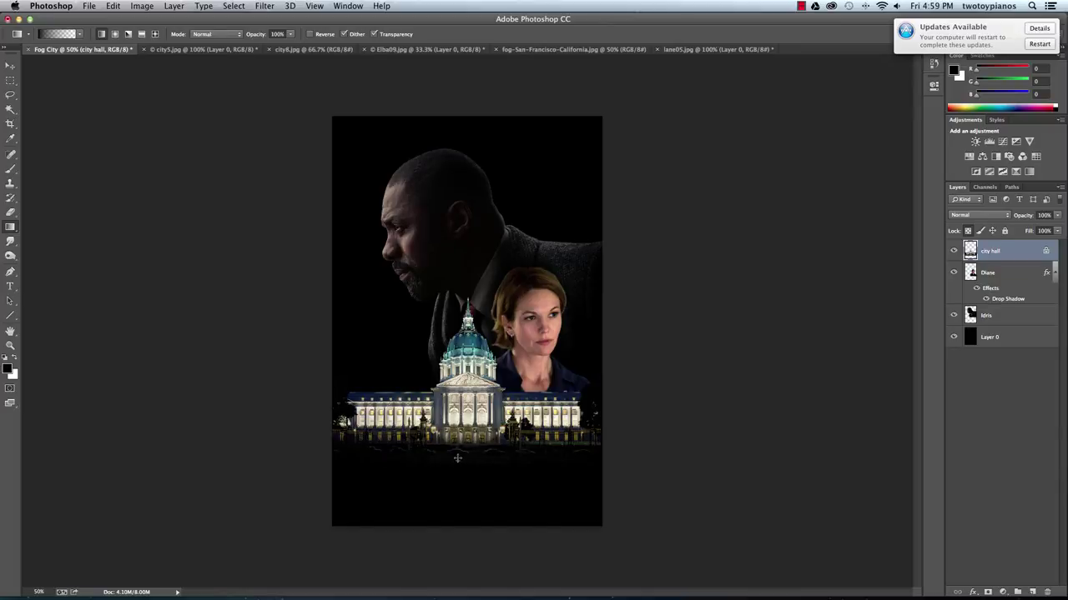
drag(458, 458, 458, 423)
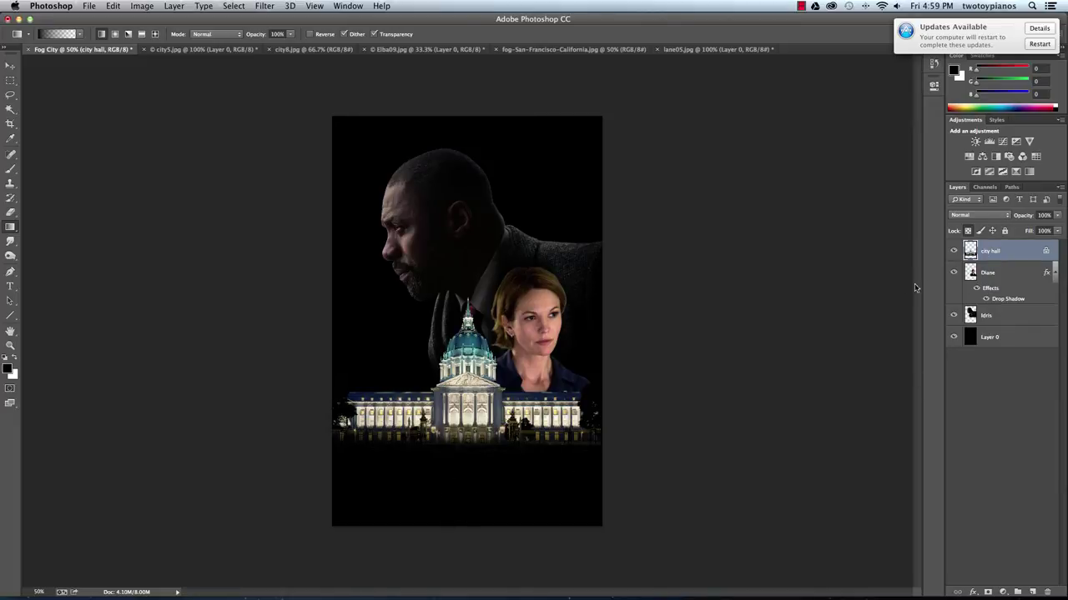
key(super+z)
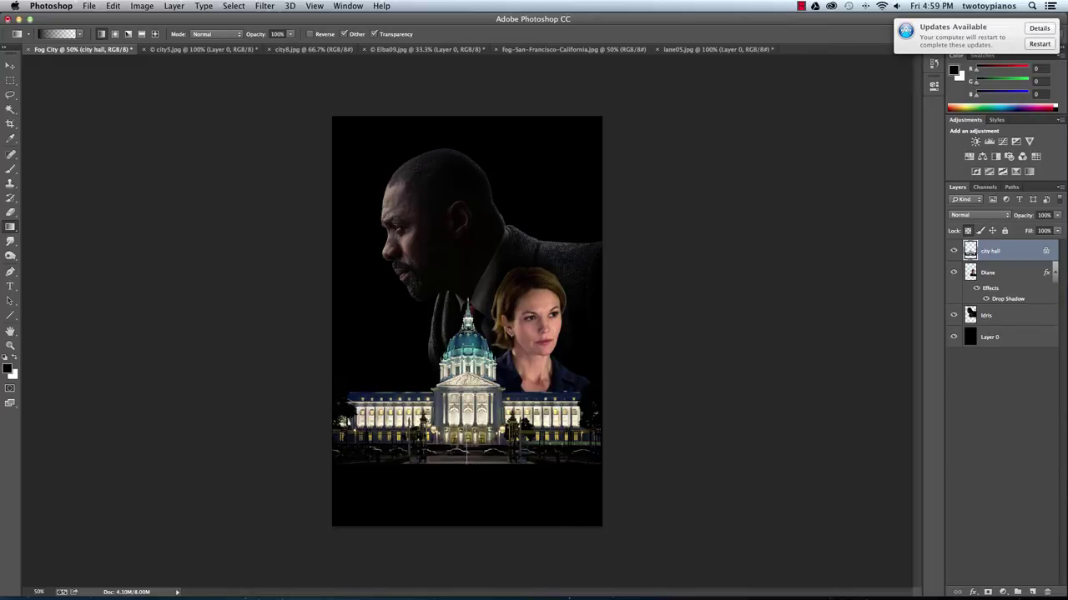
drag(467, 457, 511, 402)
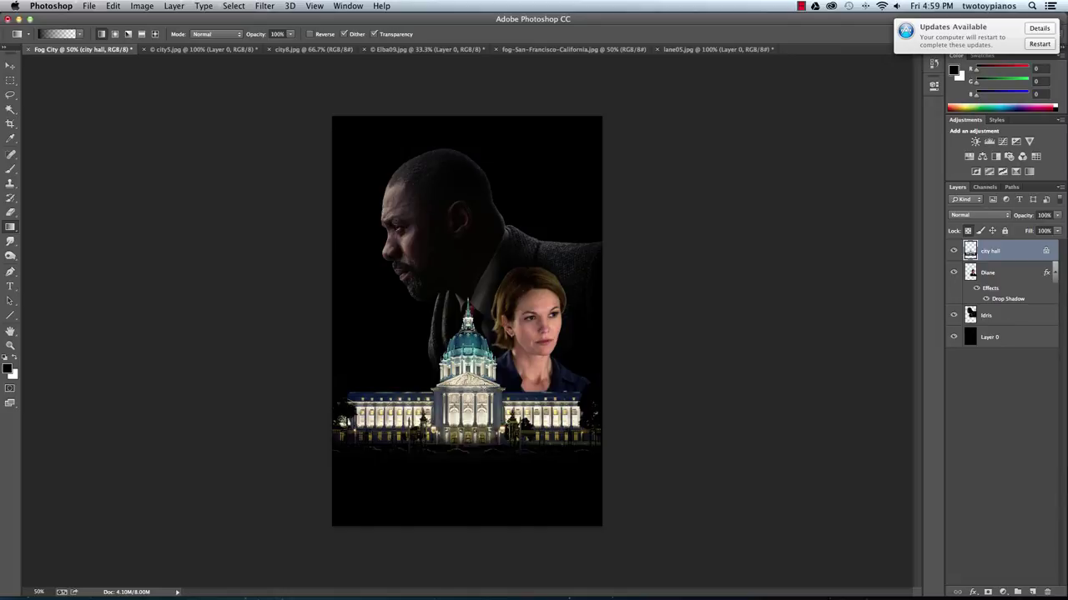
click(967, 231)
In Levels for city hall, set midtones to 0.57 and output white to 253
click(142, 6)
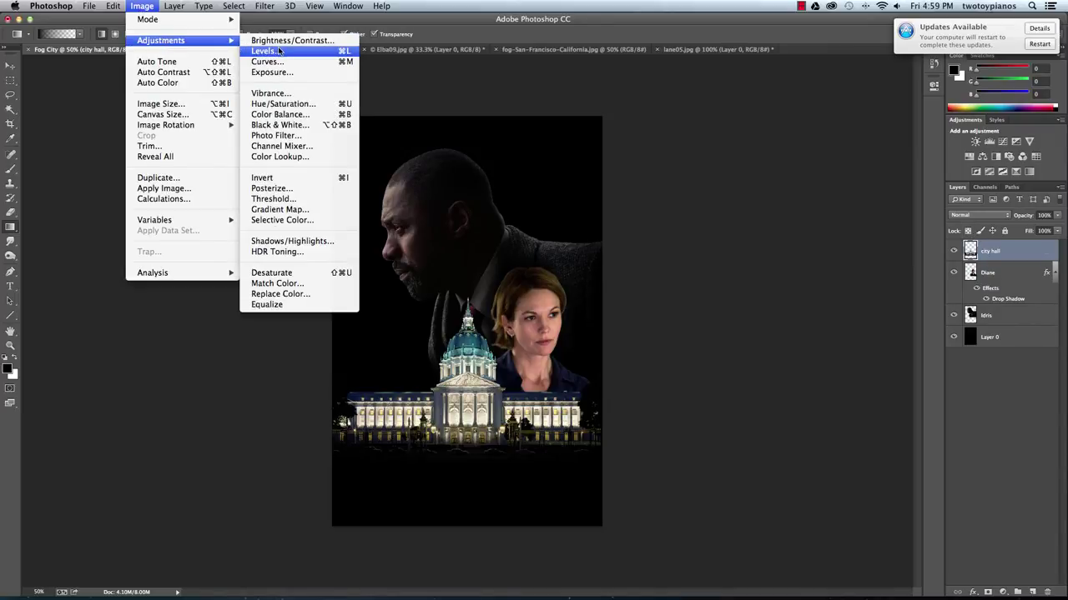
click(554, 181)
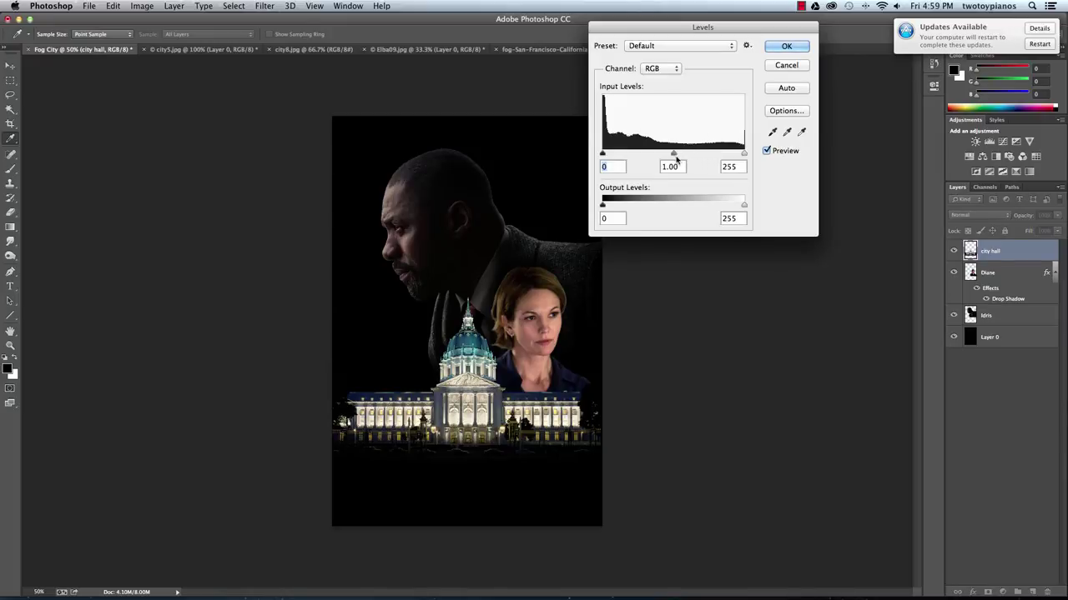
drag(673, 155, 695, 156)
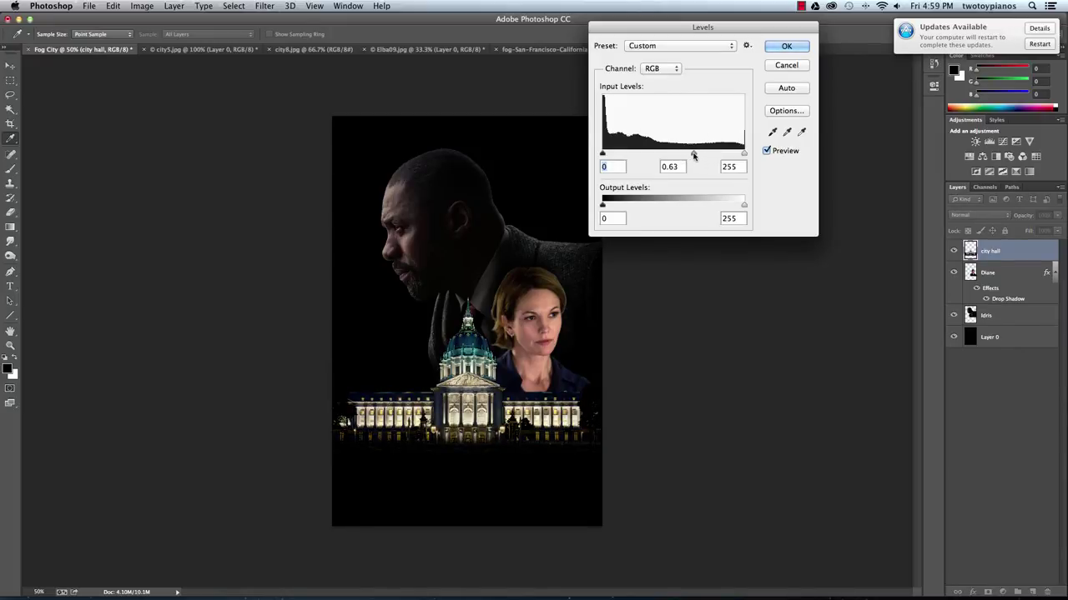
drag(693, 155, 746, 158)
drag(742, 204, 722, 204)
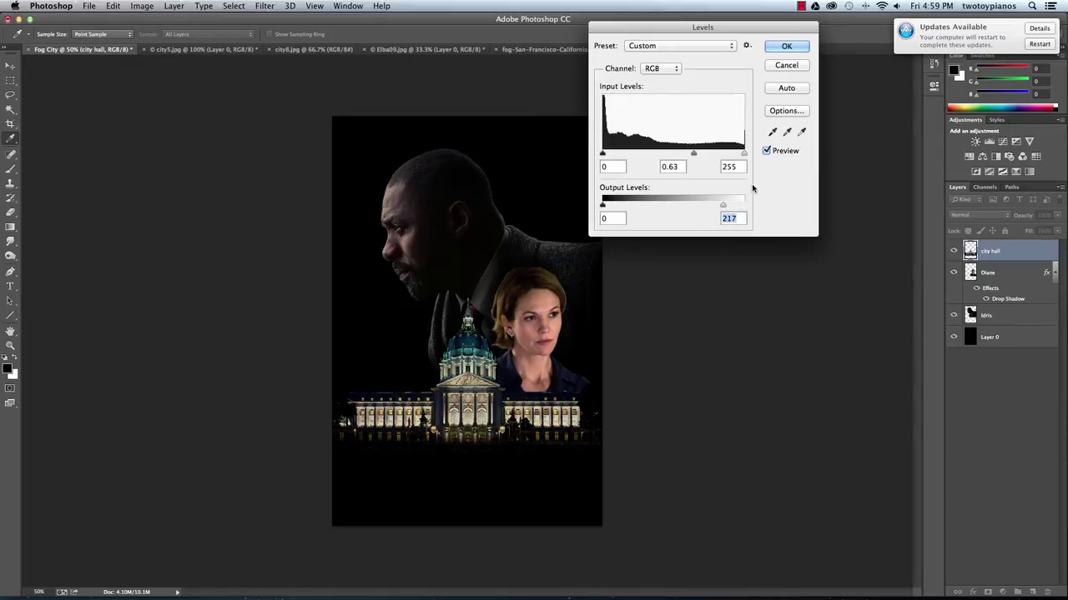
drag(693, 154, 692, 158)
drag(692, 158, 698, 158)
drag(722, 206, 743, 208)
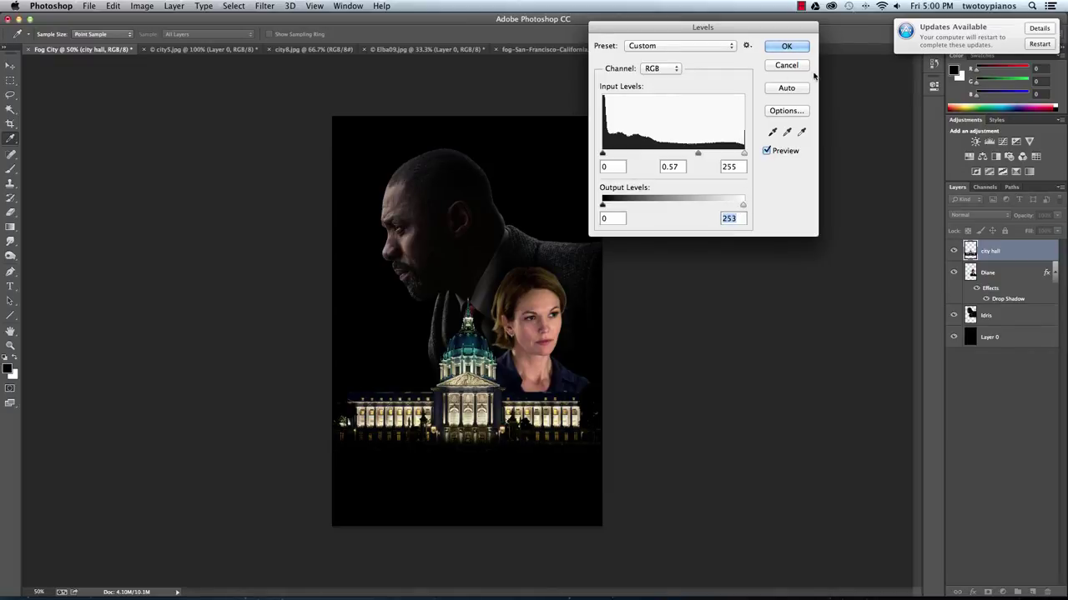
Compare the darkened building with Preview on and off, then apply the Levels
click(766, 152)
click(767, 152)
click(766, 154)
click(767, 153)
click(767, 151)
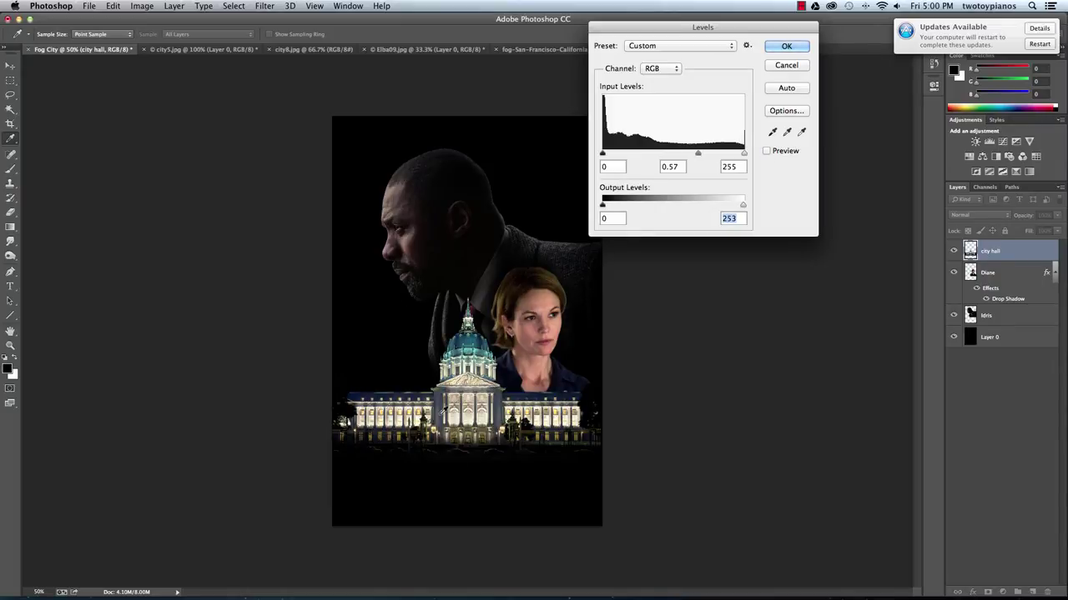
click(767, 151)
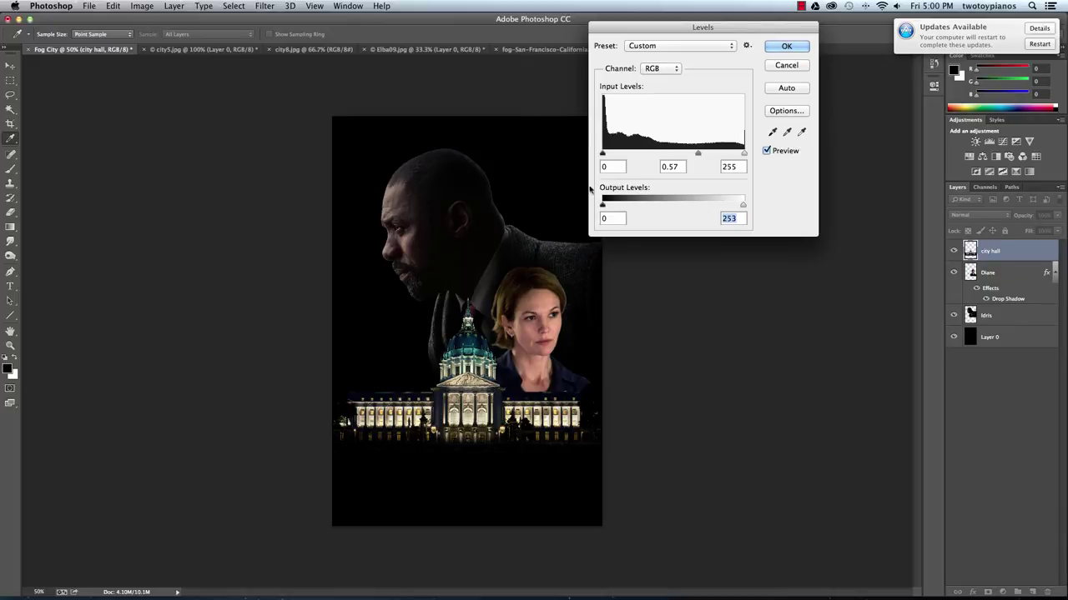
click(778, 46)
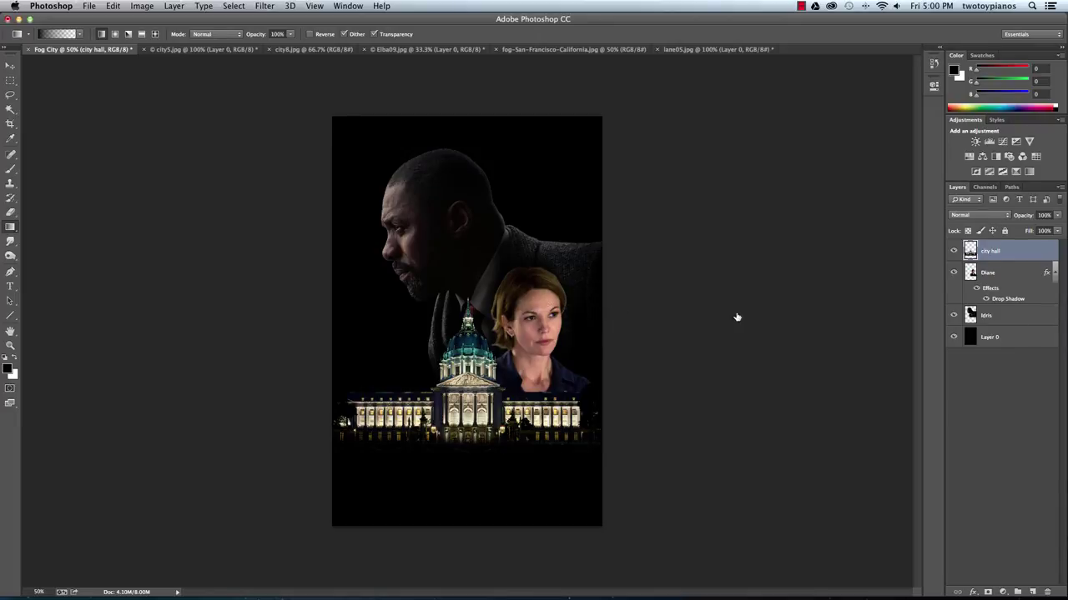
Select the Diane layer and move her portrait slightly to the right
click(993, 276)
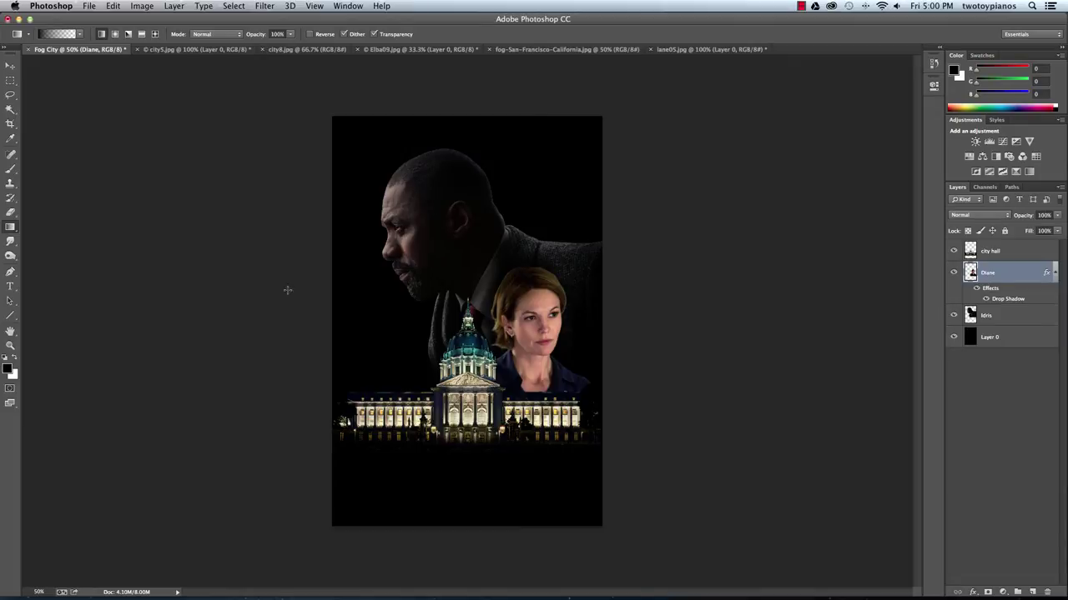
click(10, 66)
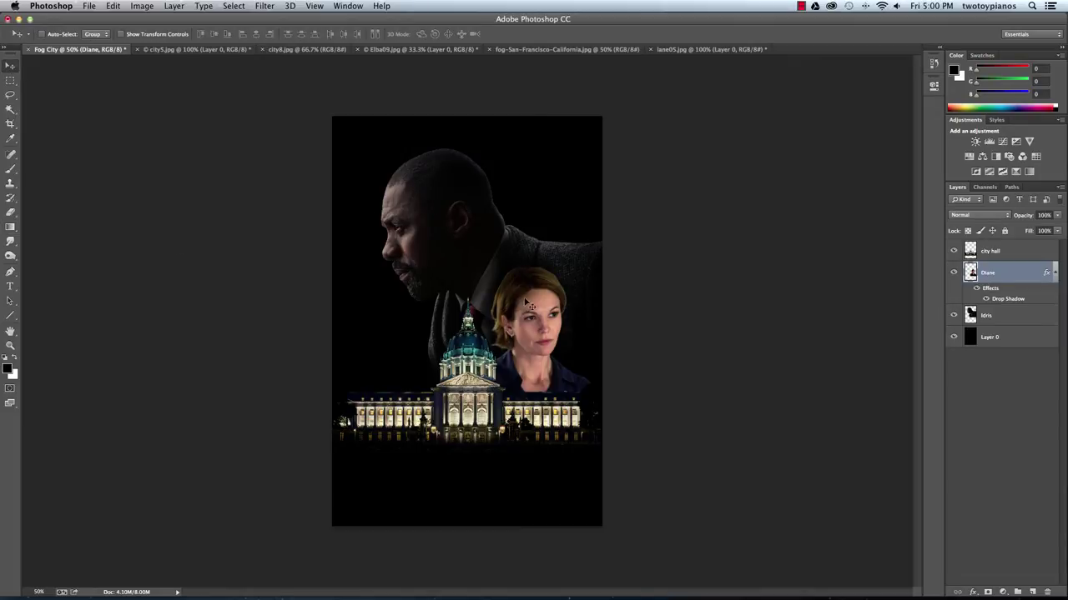
drag(532, 320, 542, 318)
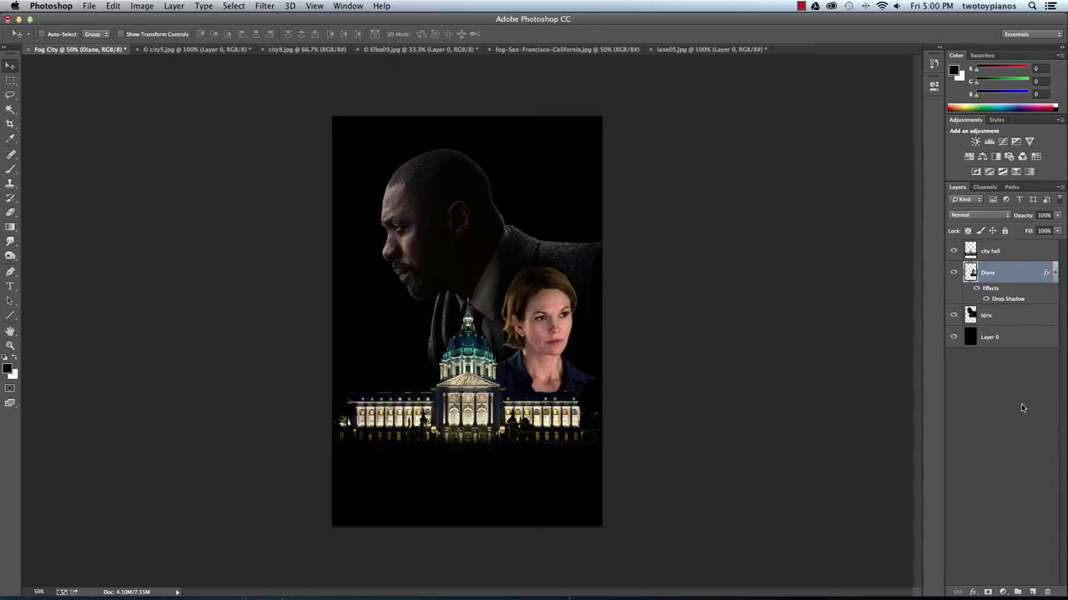
click(1005, 249)
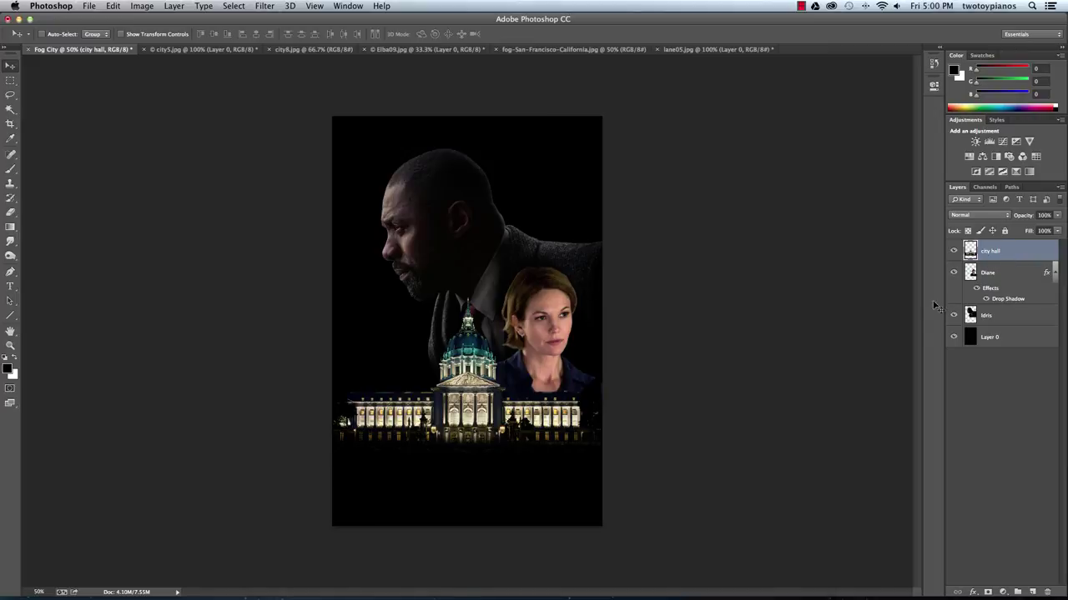
click(973, 593)
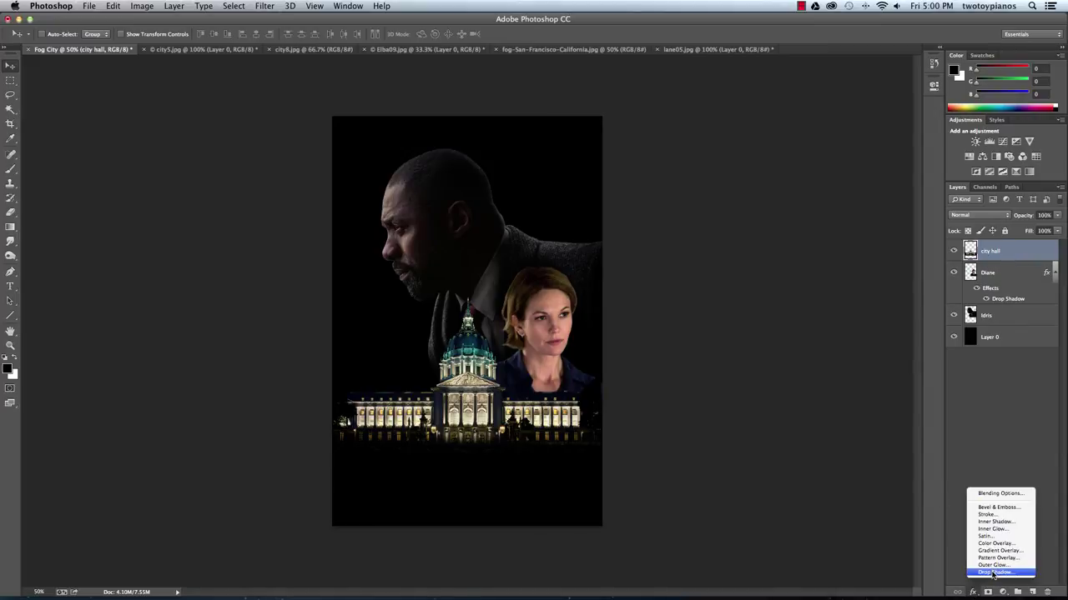
Give city hall a drop shadow with distance 22 px, spread 28%, size 57 px
click(992, 574)
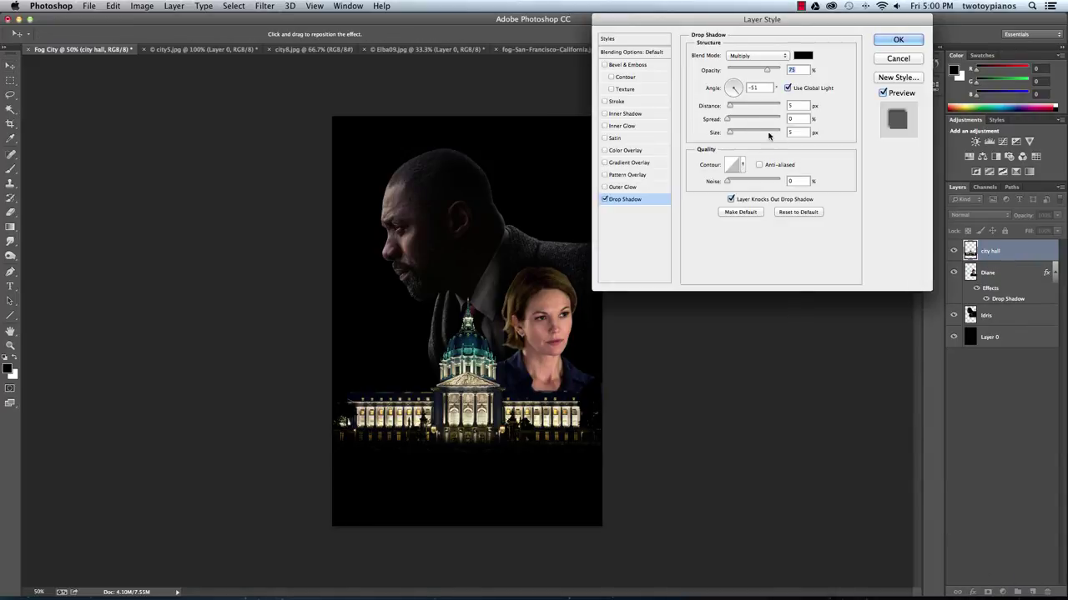
mouse_move(731, 107)
mouse_down()
mouse_move(736, 133)
mouse_move(742, 110)
mouse_up()
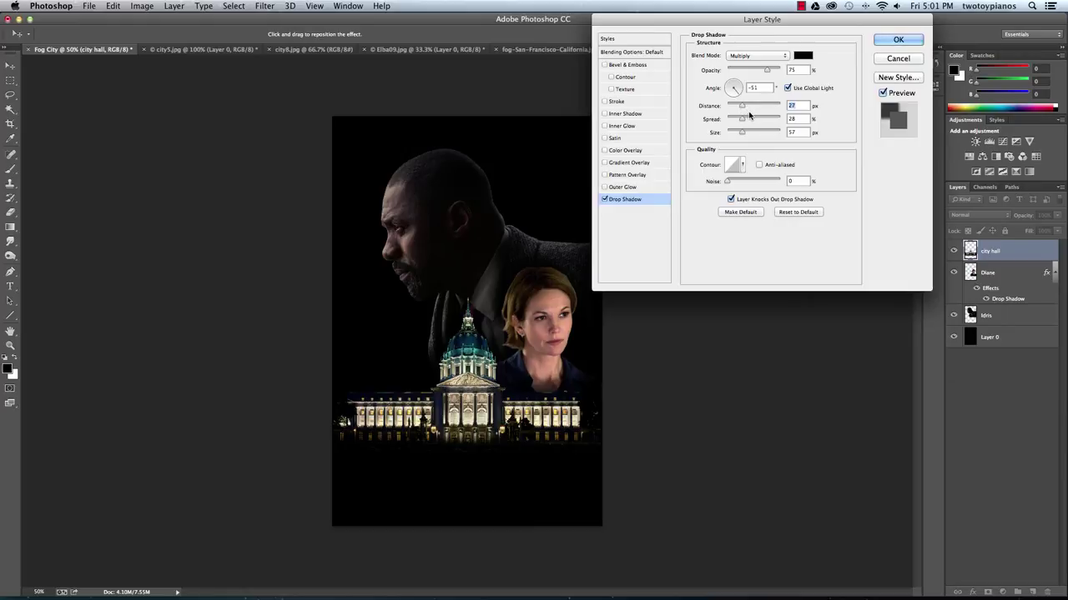
click(884, 92)
click(885, 93)
click(884, 93)
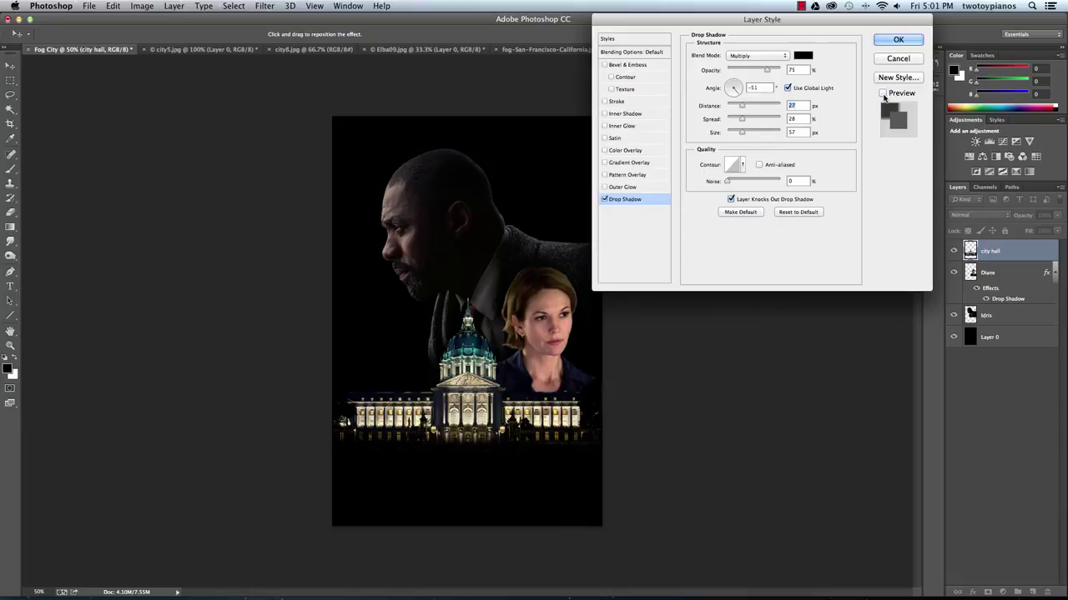
click(884, 92)
click(883, 94)
click(882, 93)
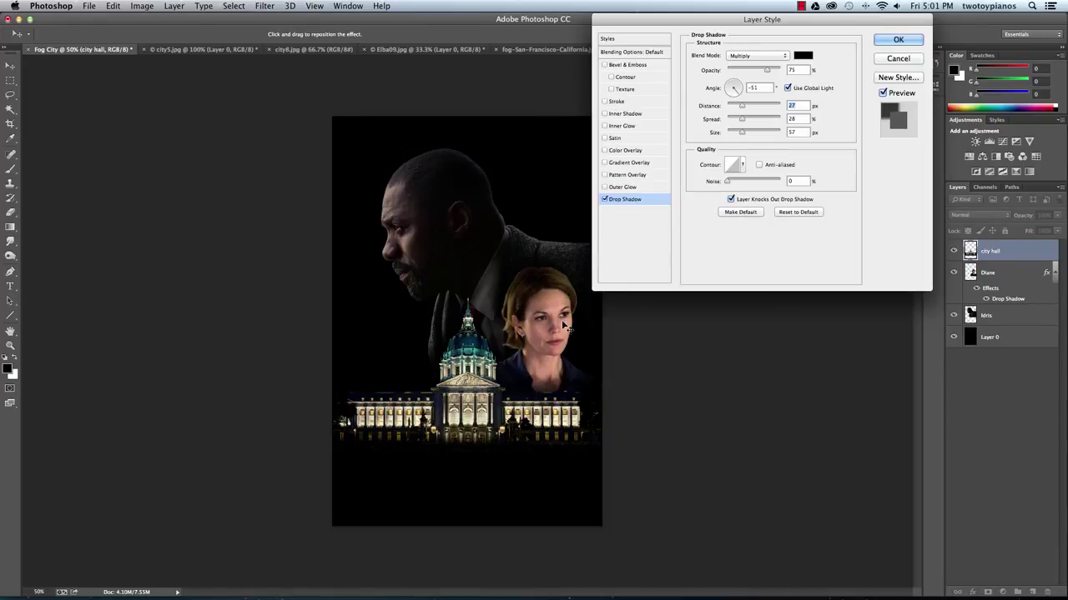
click(884, 93)
click(883, 94)
click(885, 95)
click(885, 95)
click(910, 42)
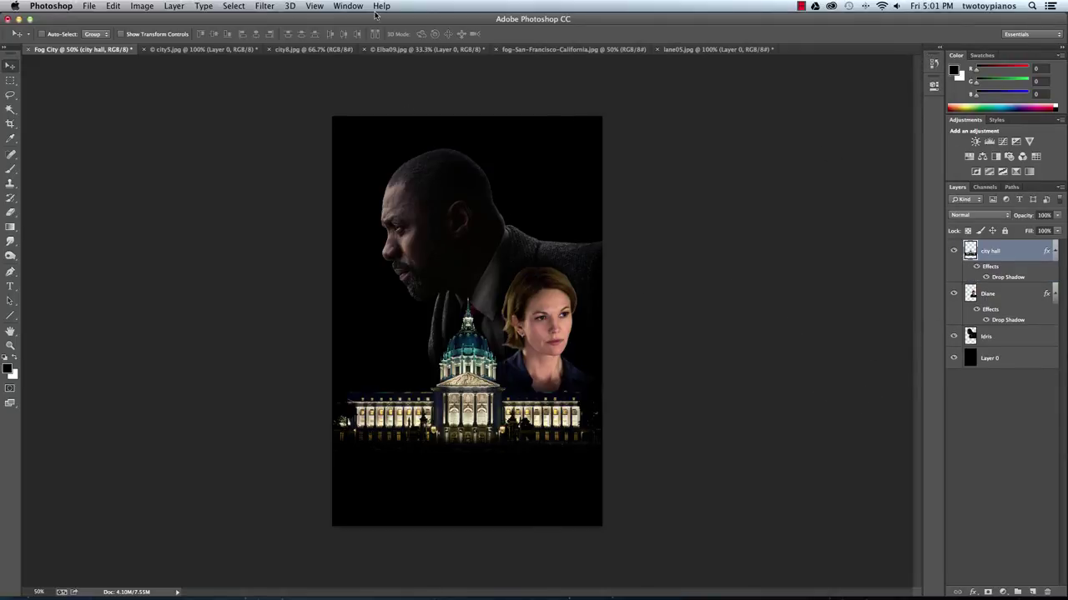
Drag the foggy Golden Gate Bridge photo into Fog City and place its layer below Idris
click(524, 50)
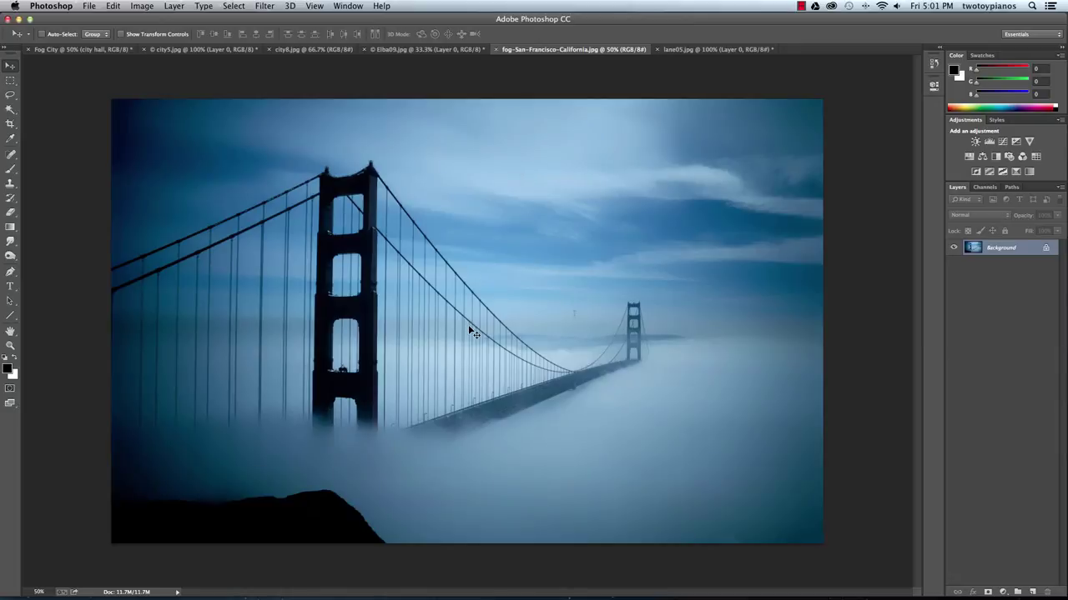
click(748, 441)
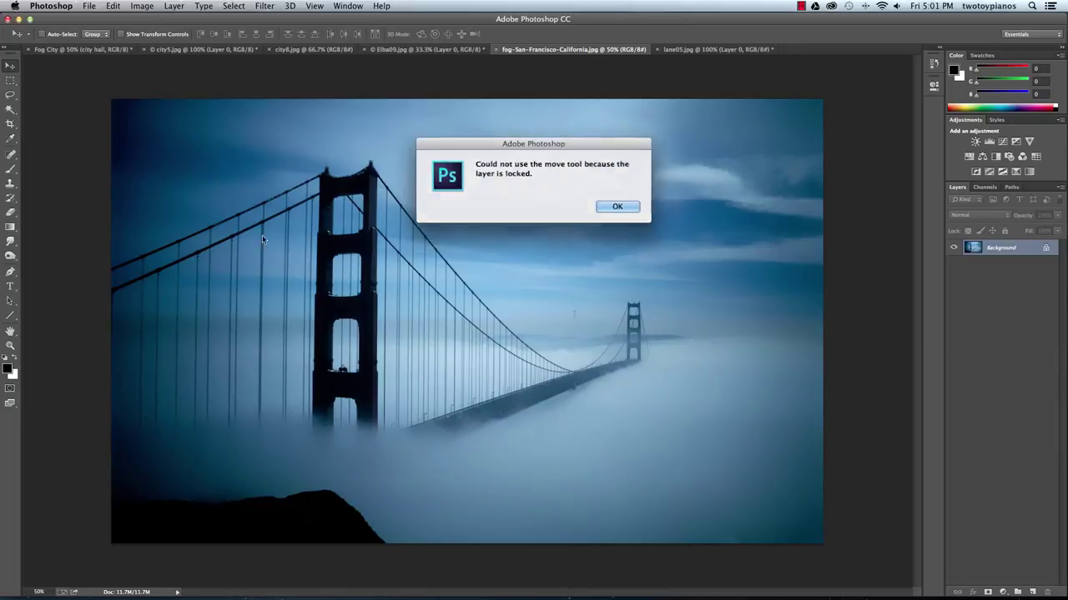
click(617, 206)
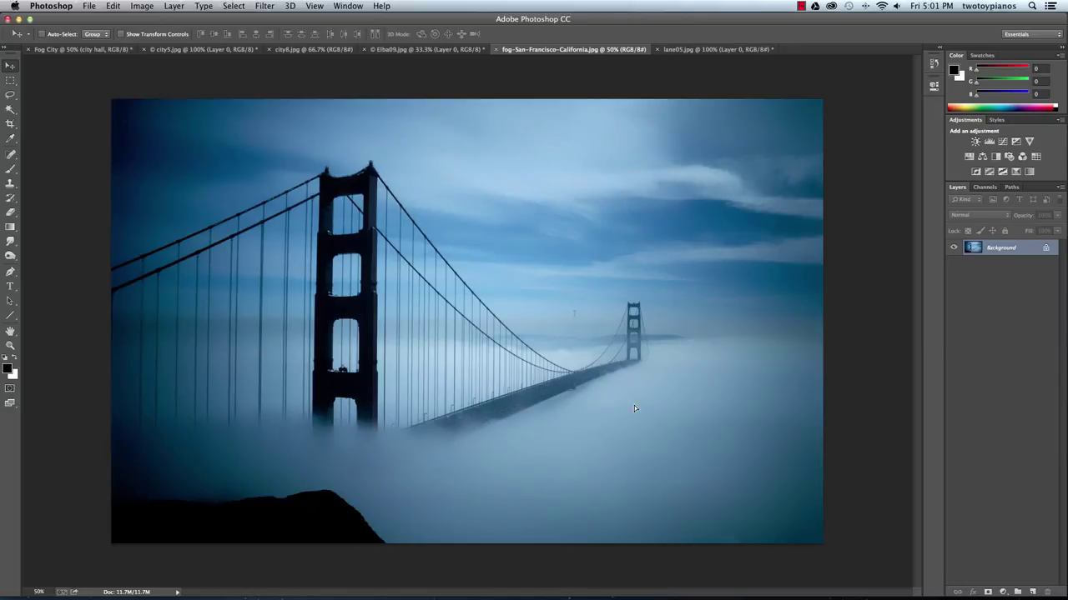
drag(634, 408, 83, 64)
drag(408, 308, 552, 440)
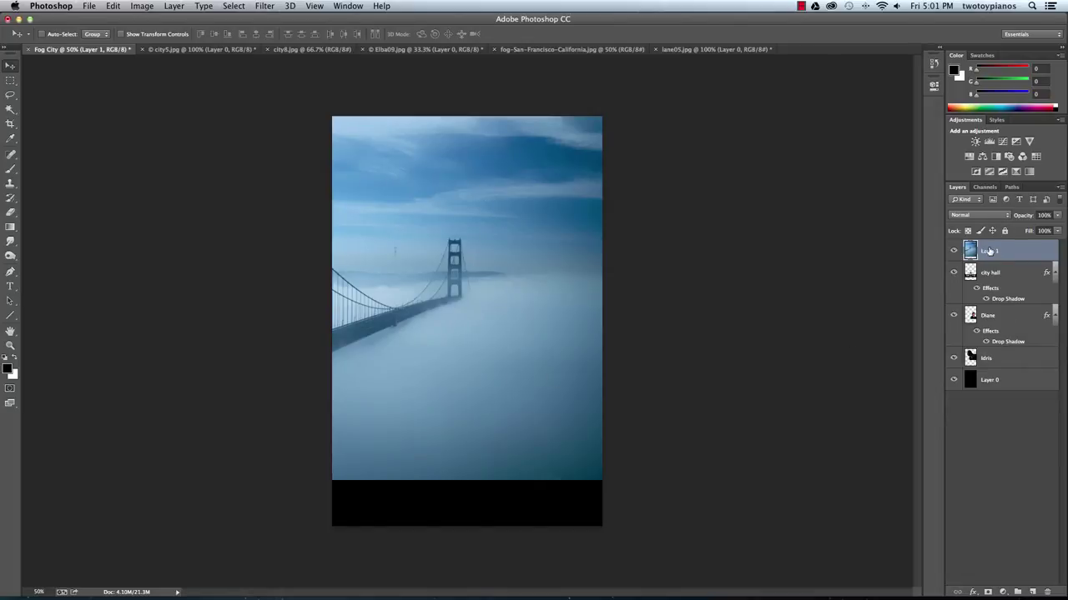
drag(989, 251, 1001, 369)
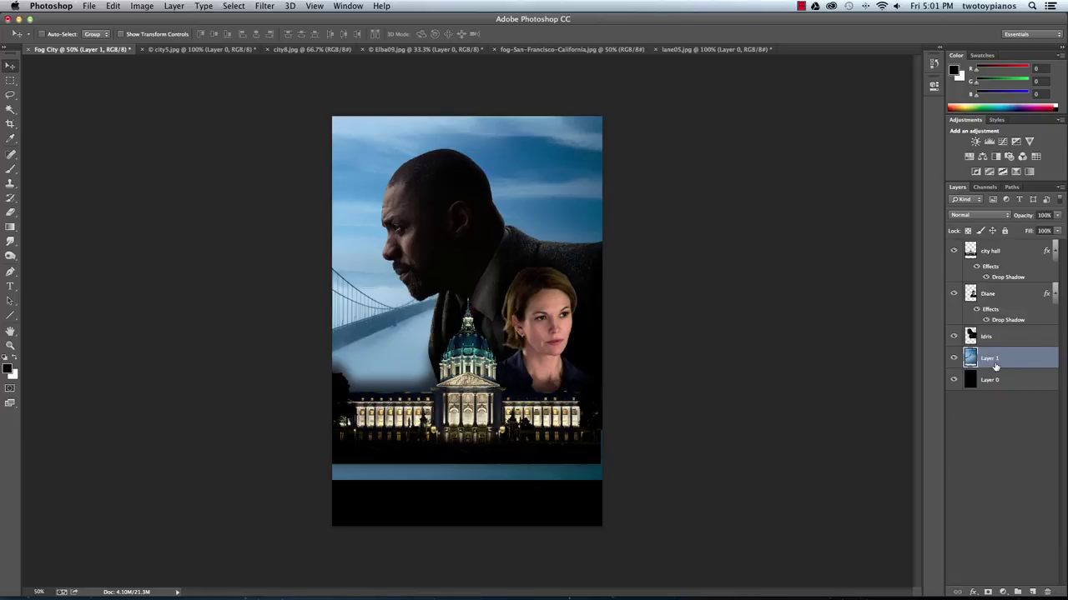
Rename Layer 1 to 'bridge'
double_click(991, 359)
text(bridge)
key(Return)
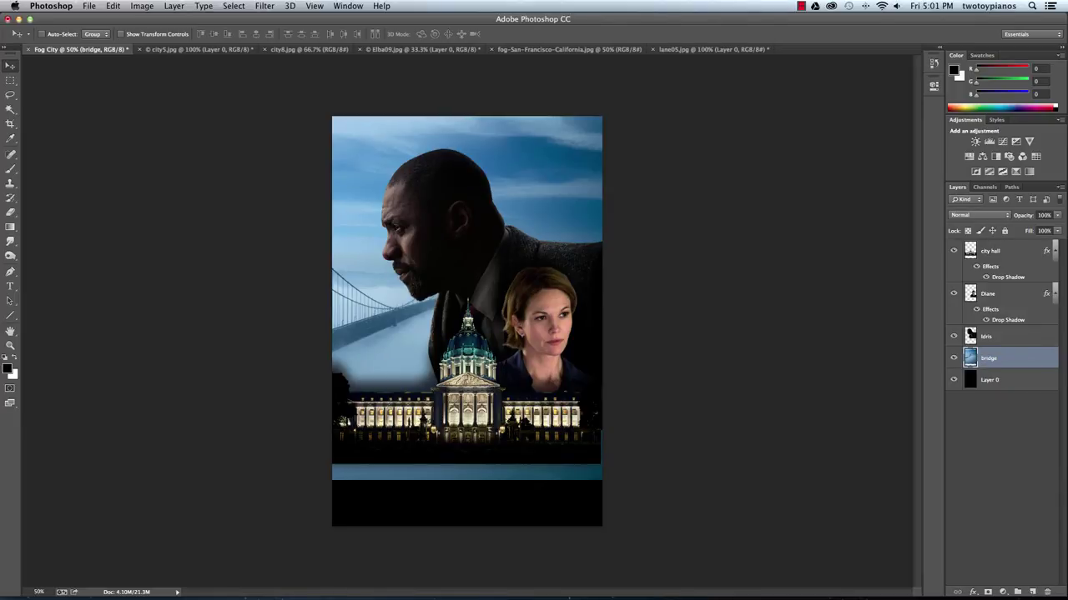
Scale the bridge photo to about 38.75% and nudge it into place on the poster's left
key(ctrl+t)
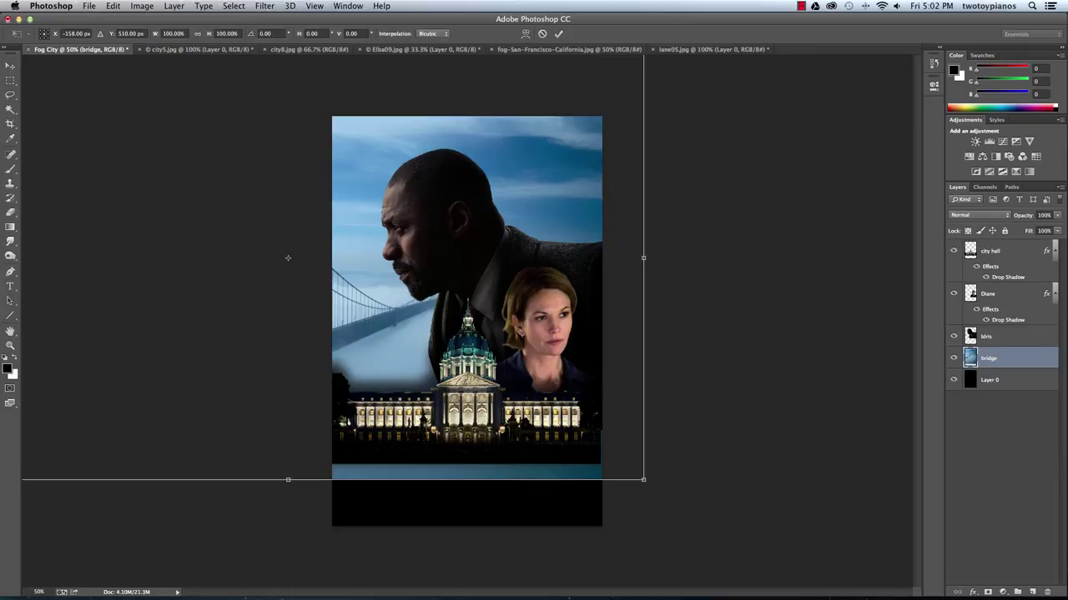
drag(643, 479, 507, 421)
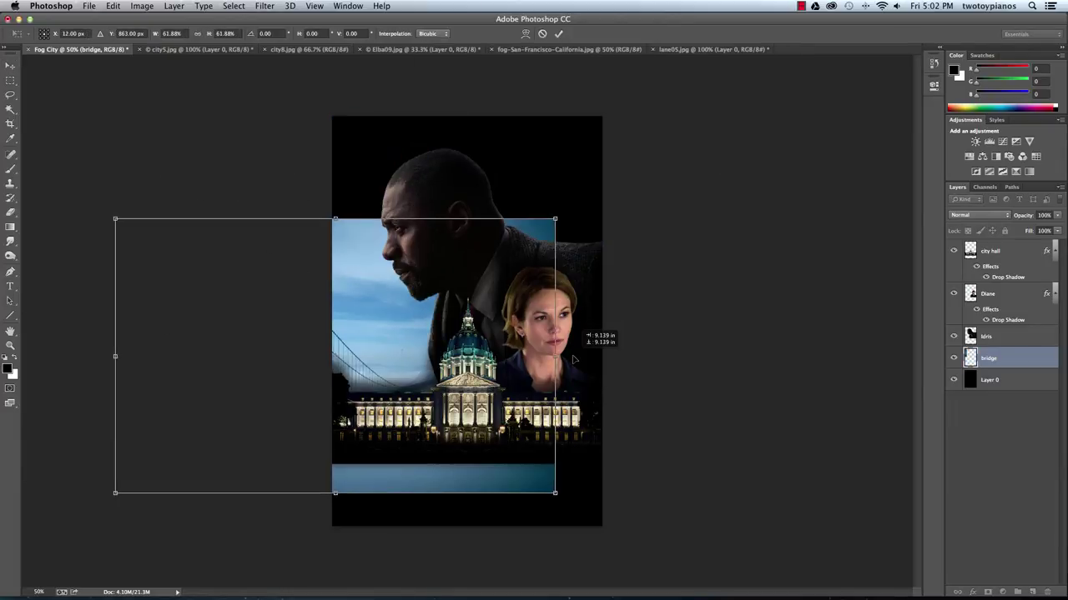
drag(367, 331, 547, 335)
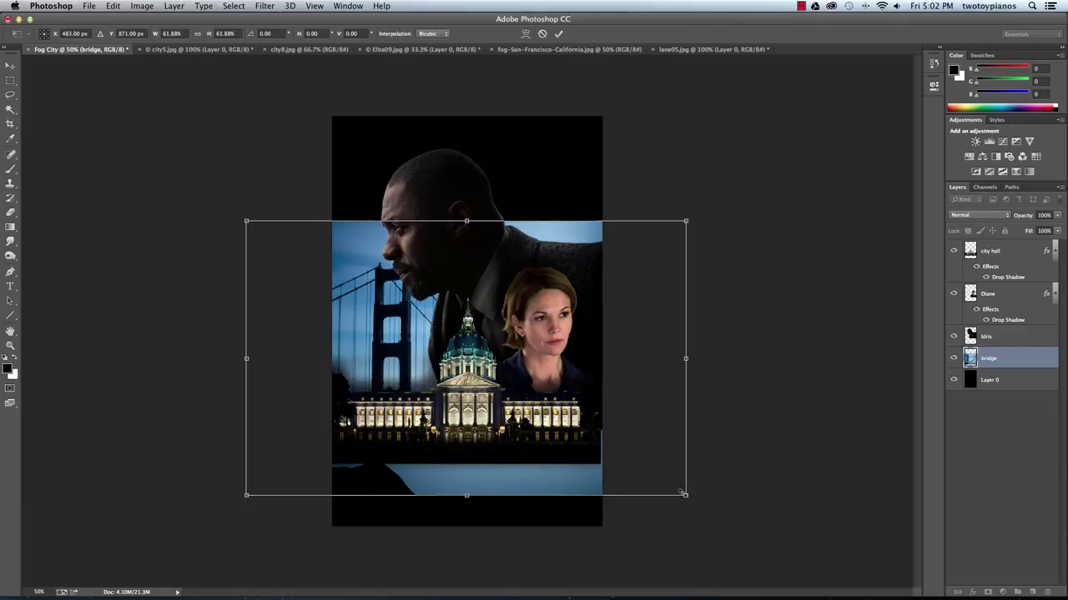
drag(684, 495, 537, 415)
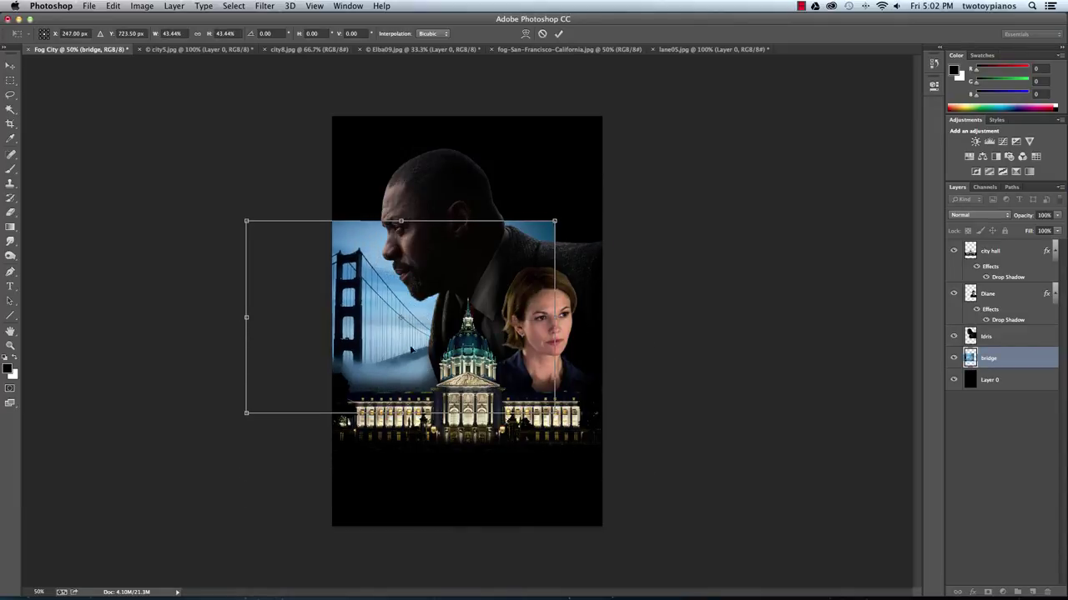
drag(412, 344, 444, 344)
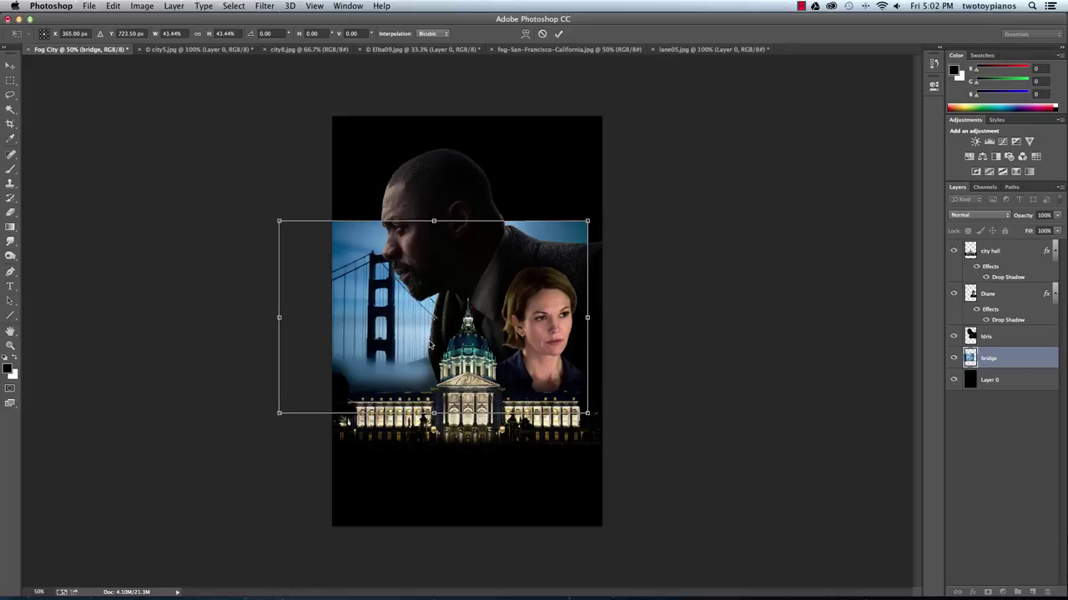
drag(588, 413, 553, 392)
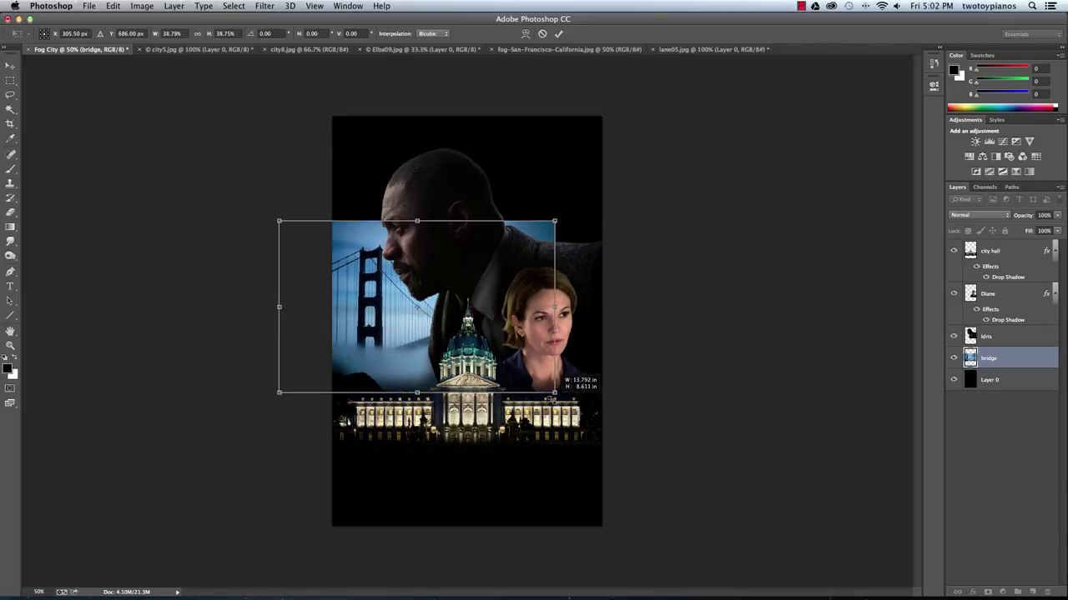
drag(404, 332, 406, 343)
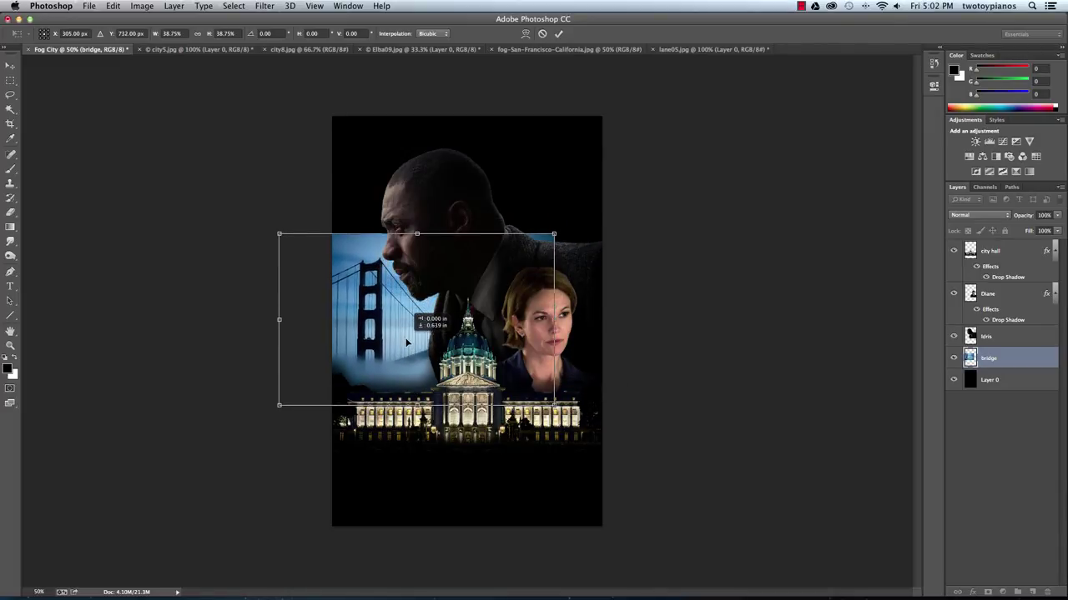
key(shift+Up)
key(shift+Up)
key(shift+Right)
key(shift+Right)
key(shift+Left)
key(shift+Left)
key(shift+Down)
key(shift+Down)
key(shift+Down)
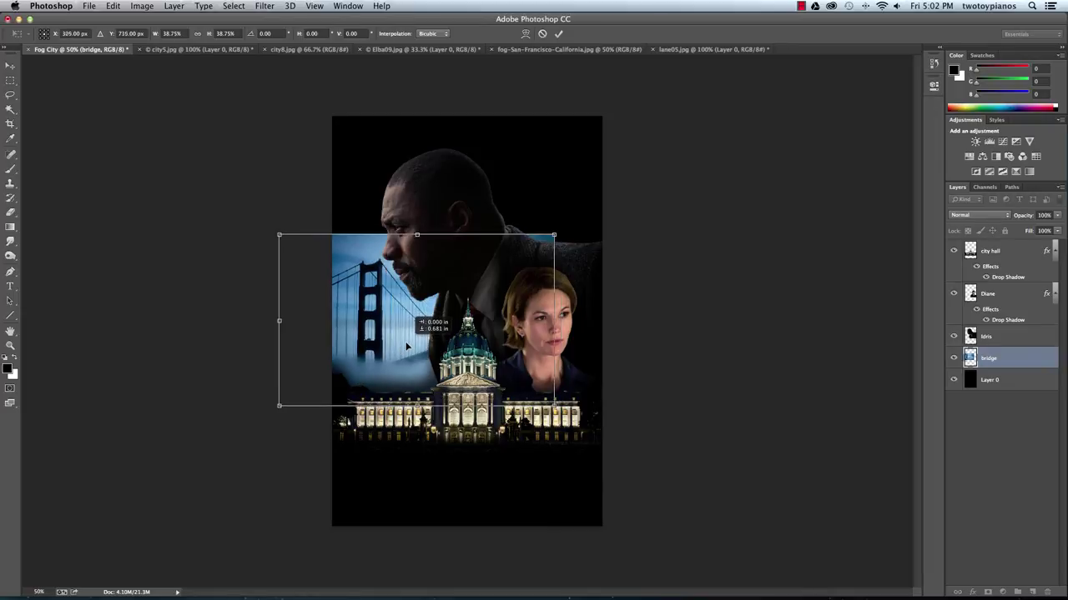
drag(408, 346, 409, 346)
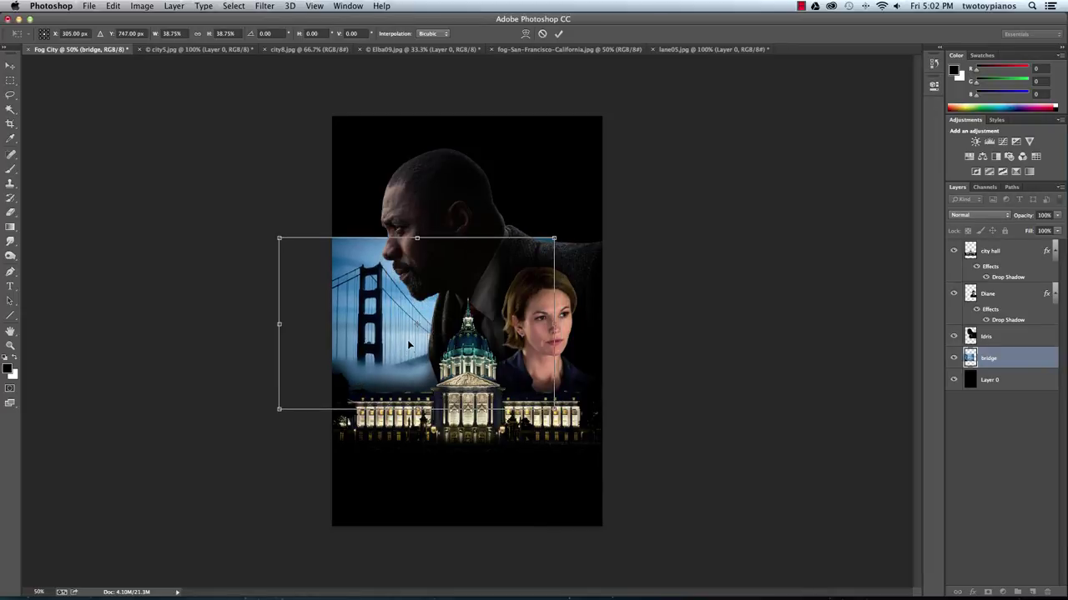
key(Return)
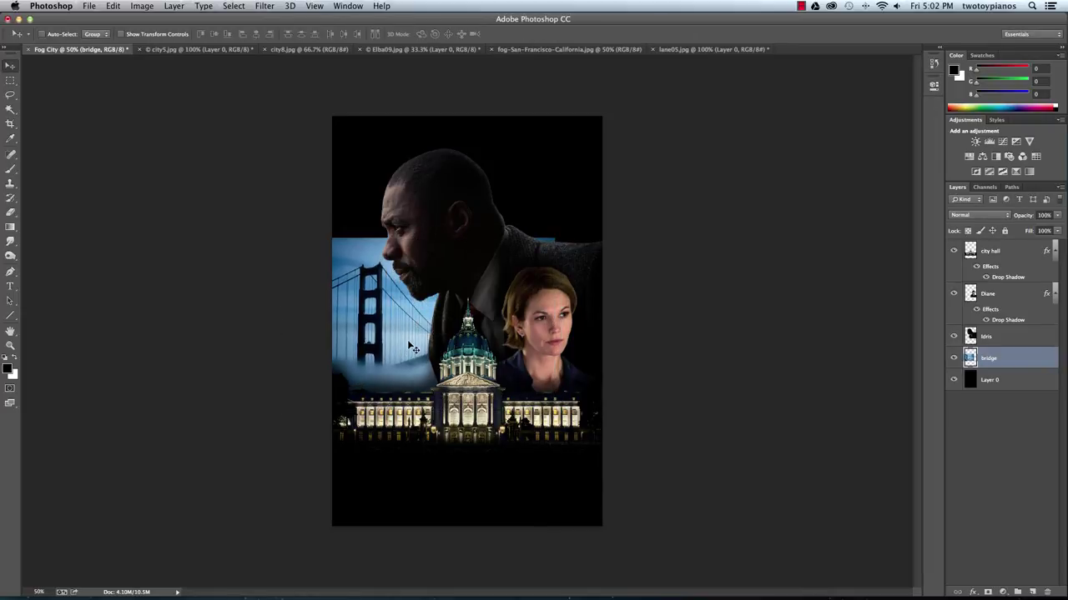
Nudge the bridge slightly right and lasso around the man's head and shoulders
drag(407, 344, 410, 348)
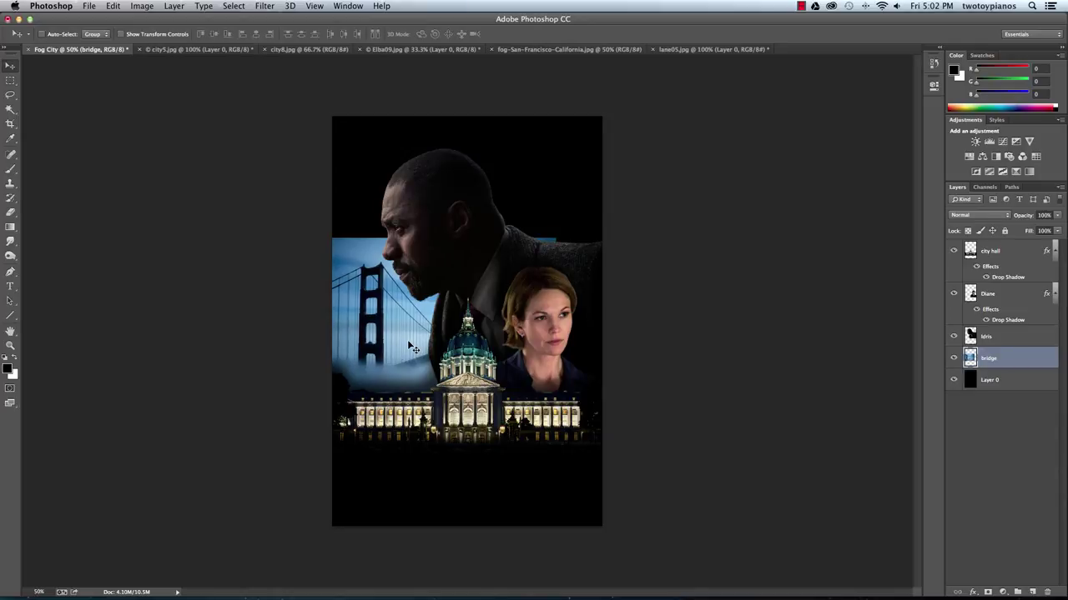
click(10, 96)
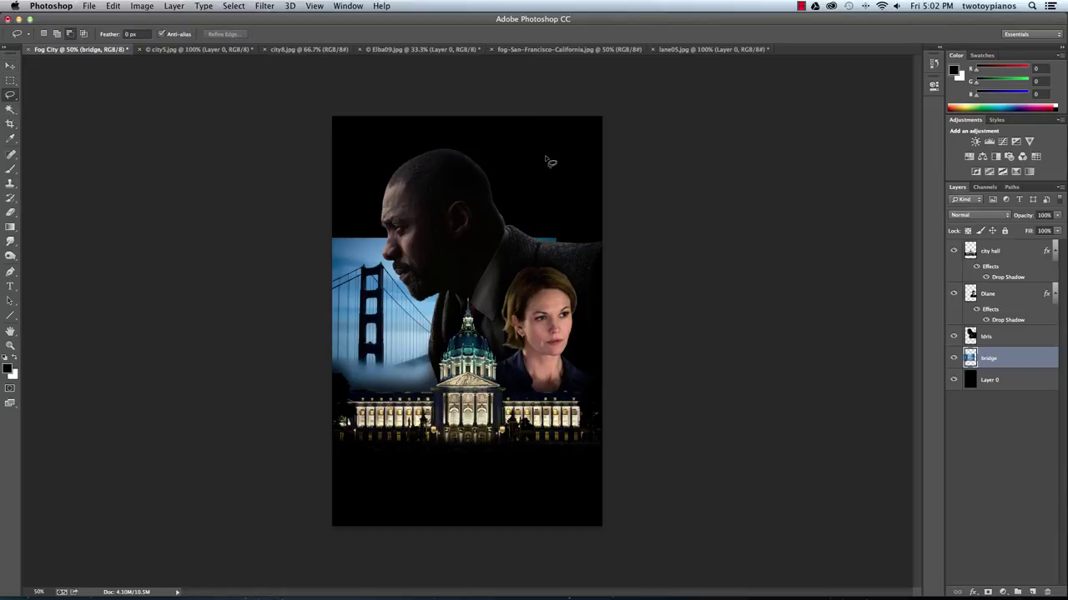
mouse_move(545, 151)
mouse_down()
mouse_move(444, 148)
mouse_move(444, 215)
mouse_move(491, 271)
mouse_move(578, 298)
mouse_move(611, 253)
mouse_move(559, 167)
mouse_up()
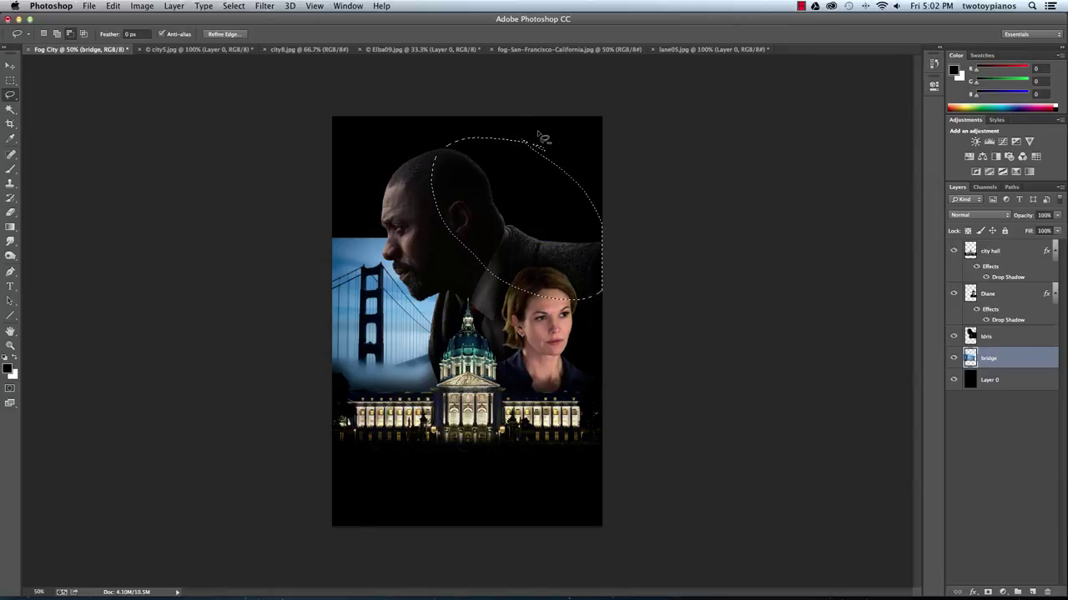
Drop the trial selection and lock the bridge layer's transparent pixels
key(super+d)
click(968, 231)
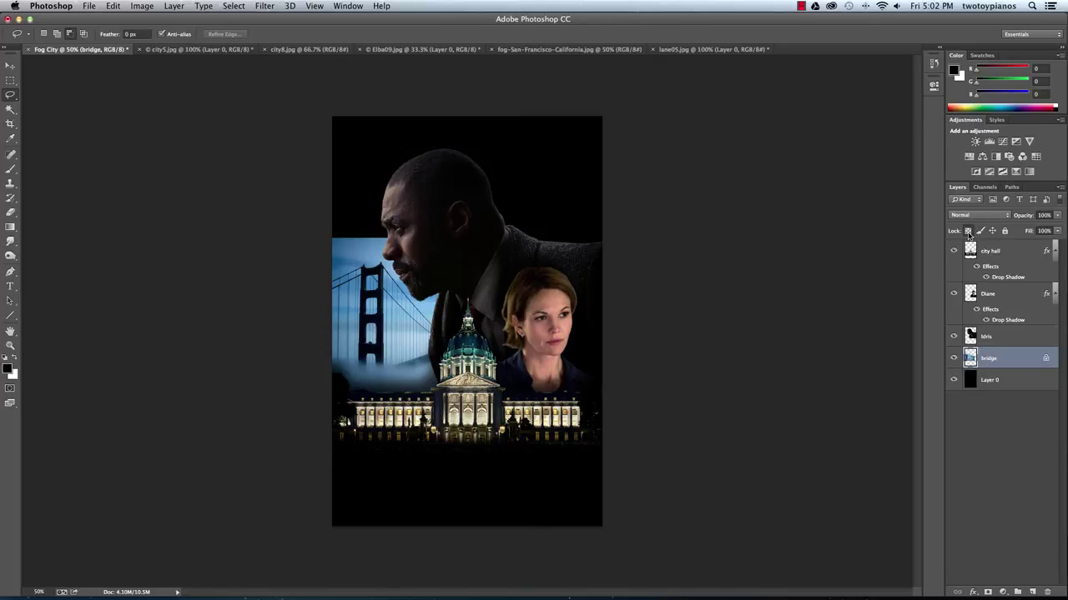
click(10, 227)
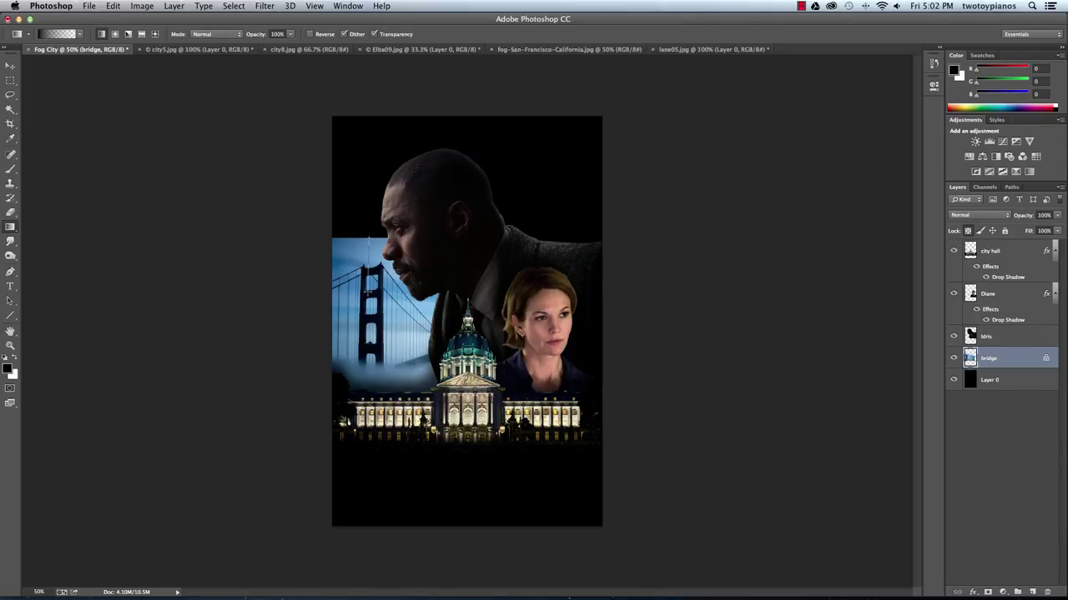
Fade the top of the bridge into black with a gradient, after two undone attempts
drag(368, 292, 368, 294)
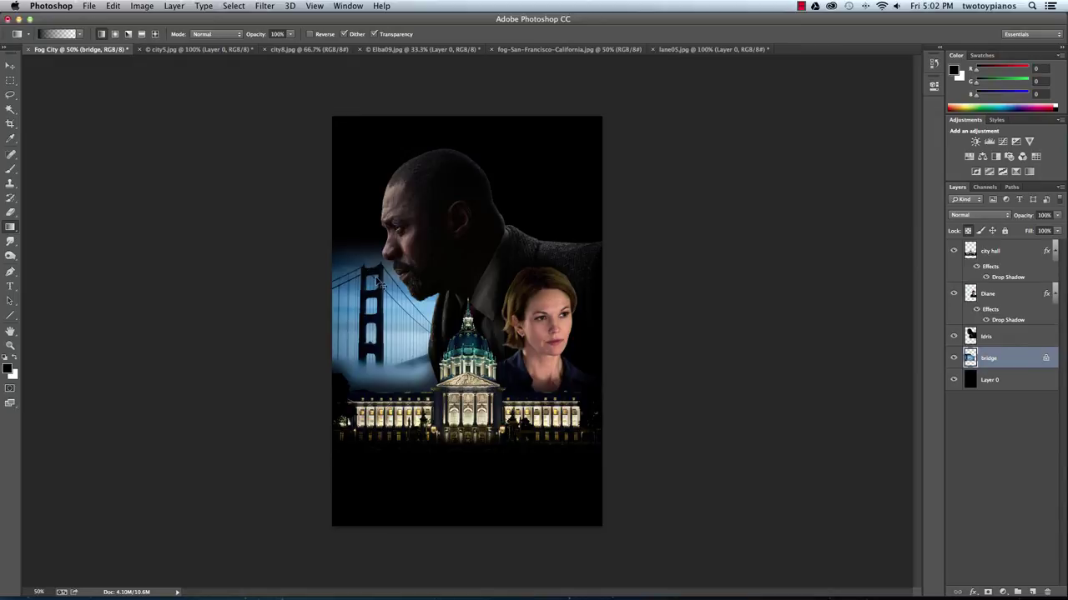
key(ctrl+z)
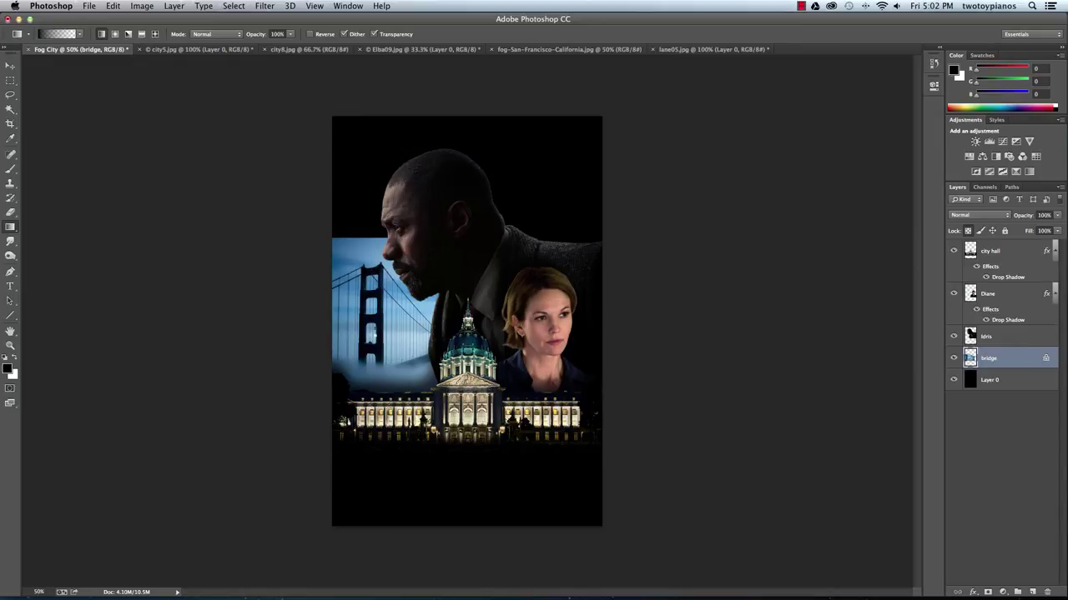
drag(350, 251, 392, 301)
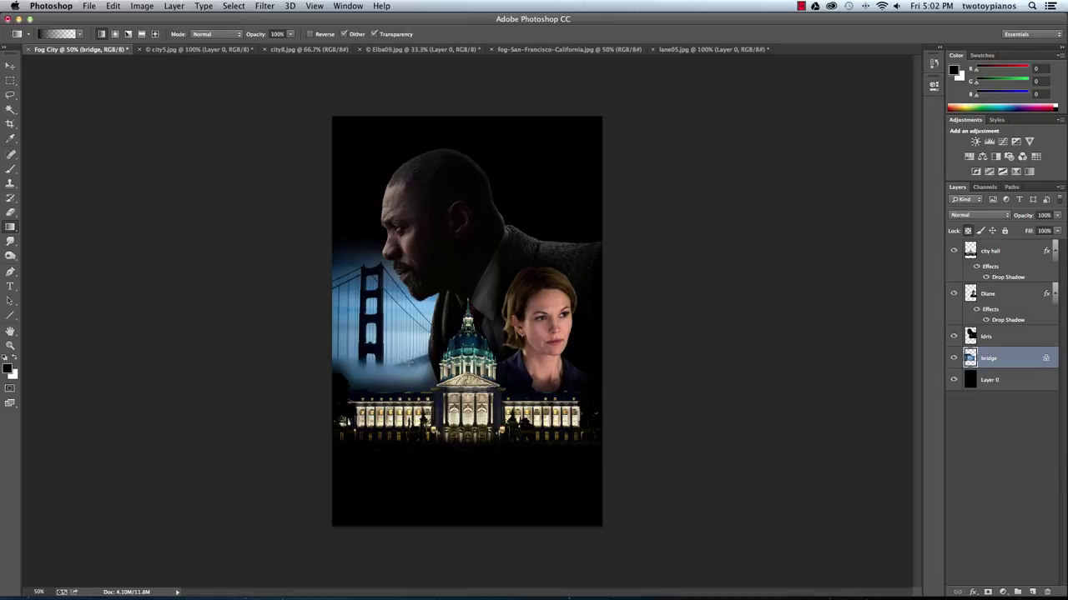
key(ctrl+z)
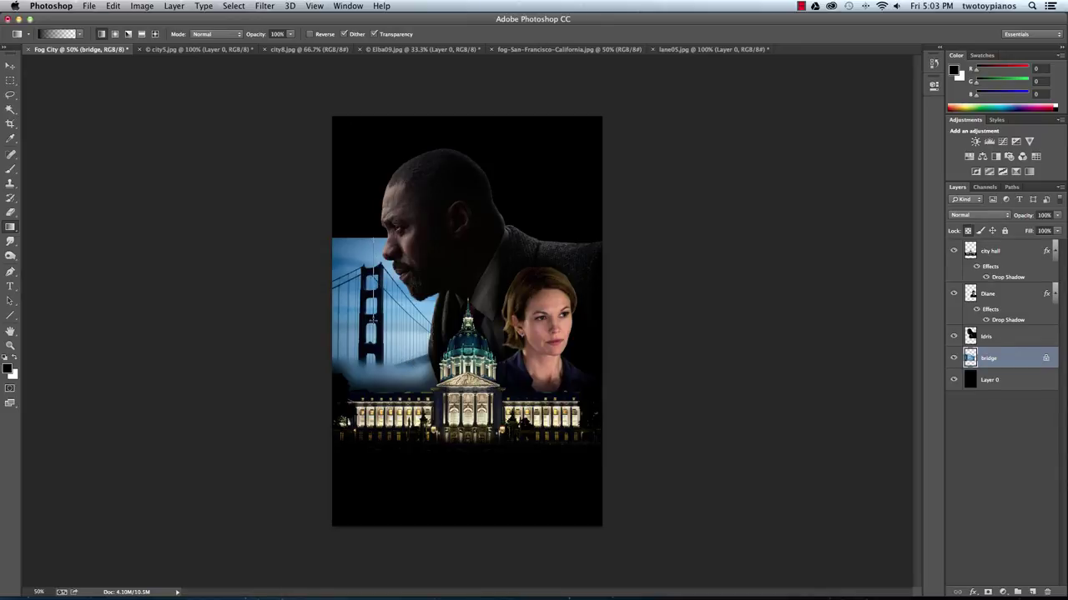
drag(373, 267, 373, 309)
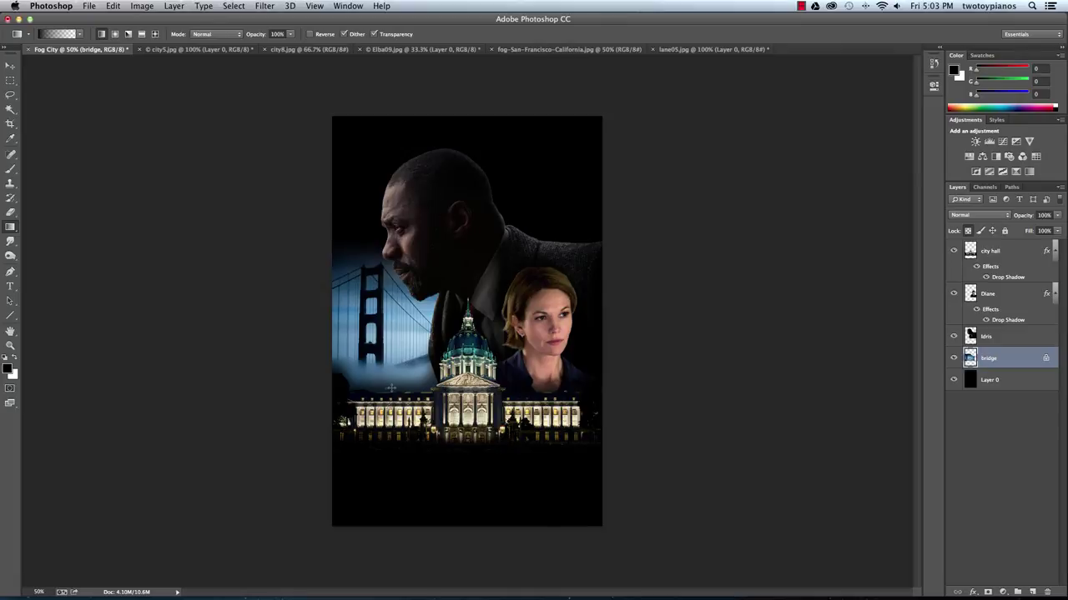
Fade the bridge's foggy lower part into darkness, retrying the gradient several times
drag(394, 332, 394, 330)
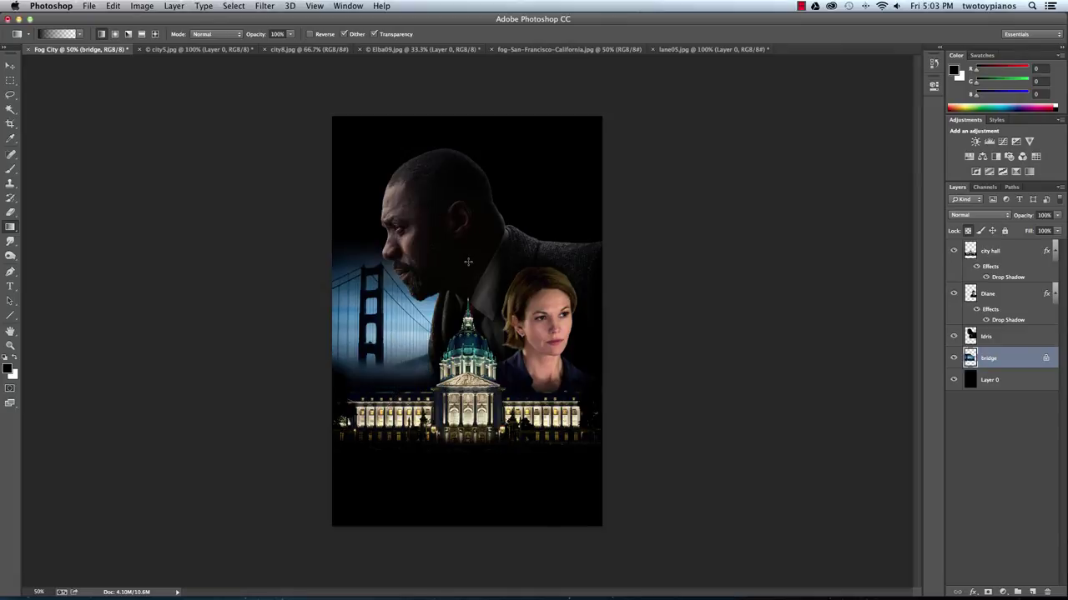
key(super+z)
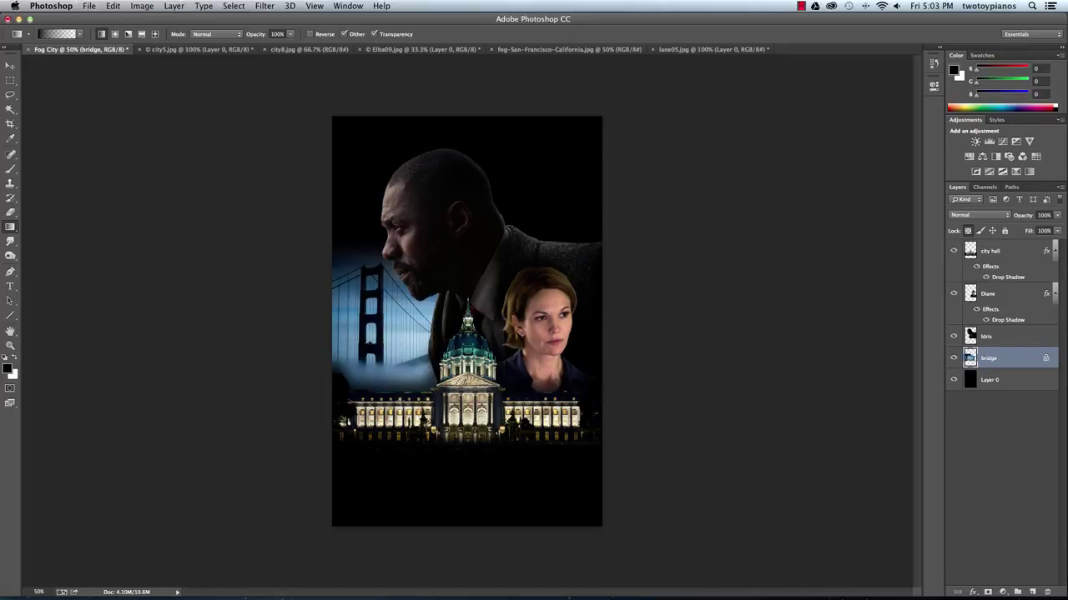
drag(400, 331, 402, 421)
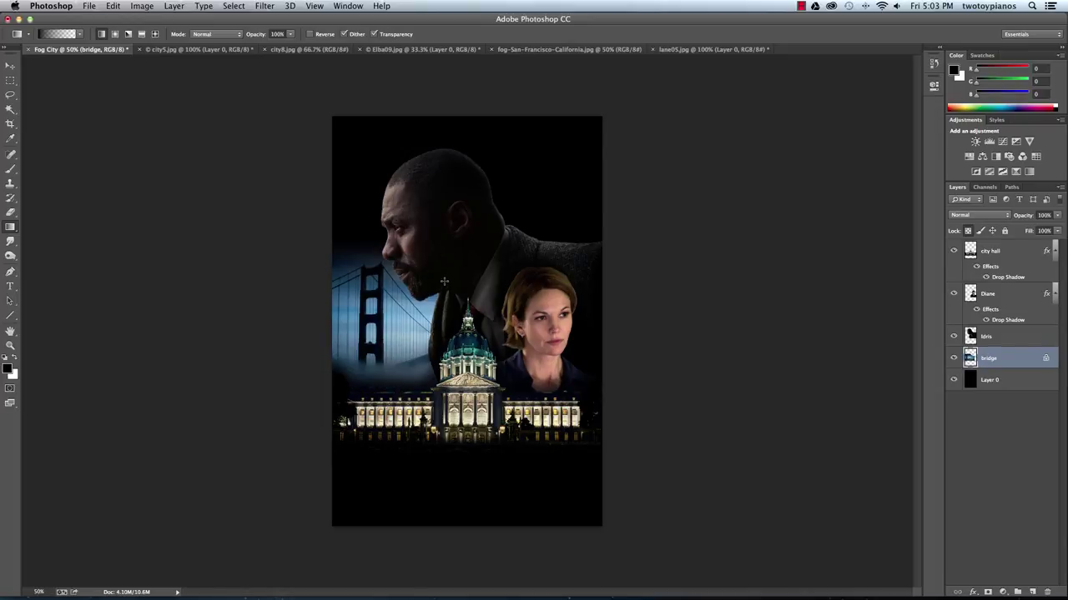
key(super+z)
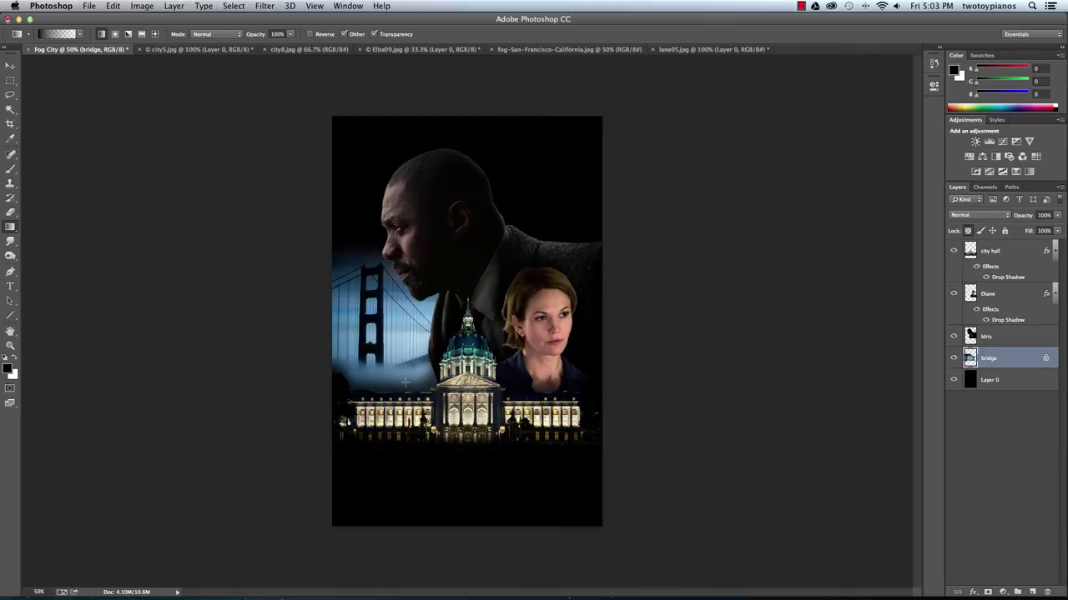
drag(405, 384, 409, 297)
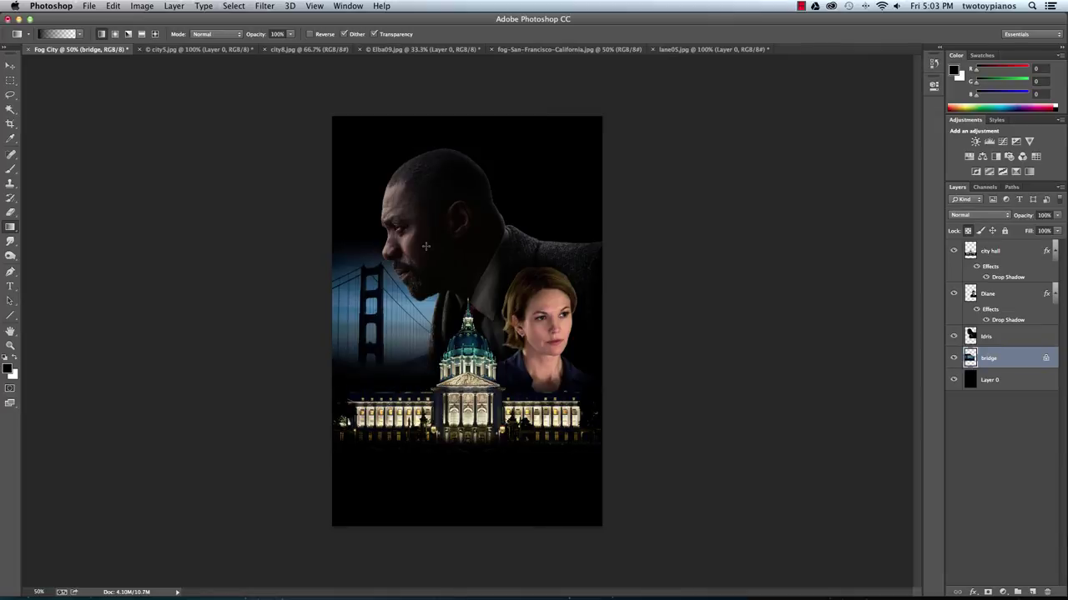
key(super+z)
drag(351, 394, 426, 290)
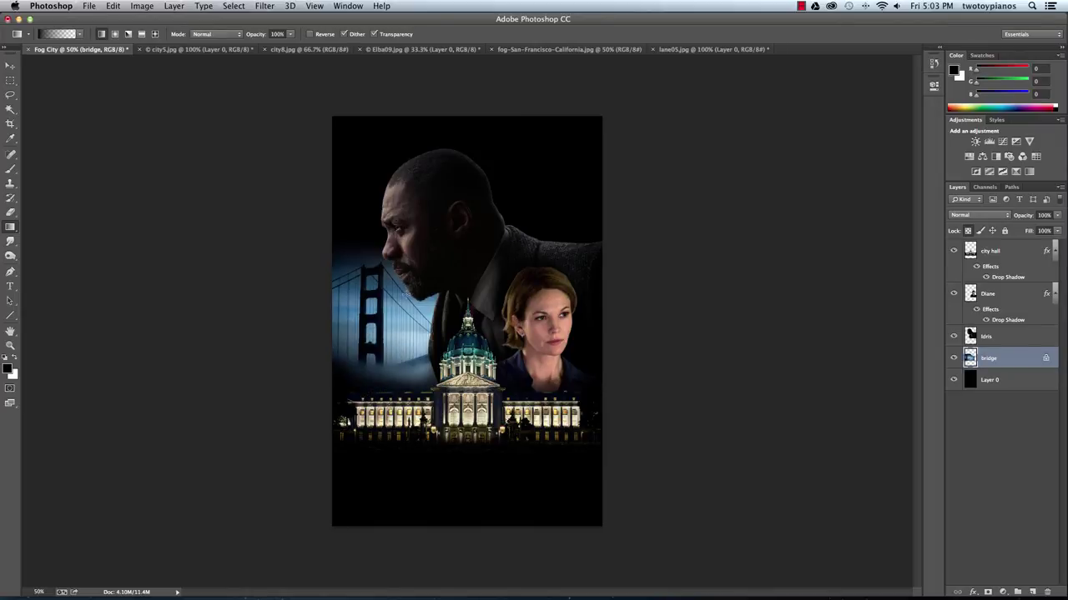
key(super+z)
drag(420, 402, 445, 261)
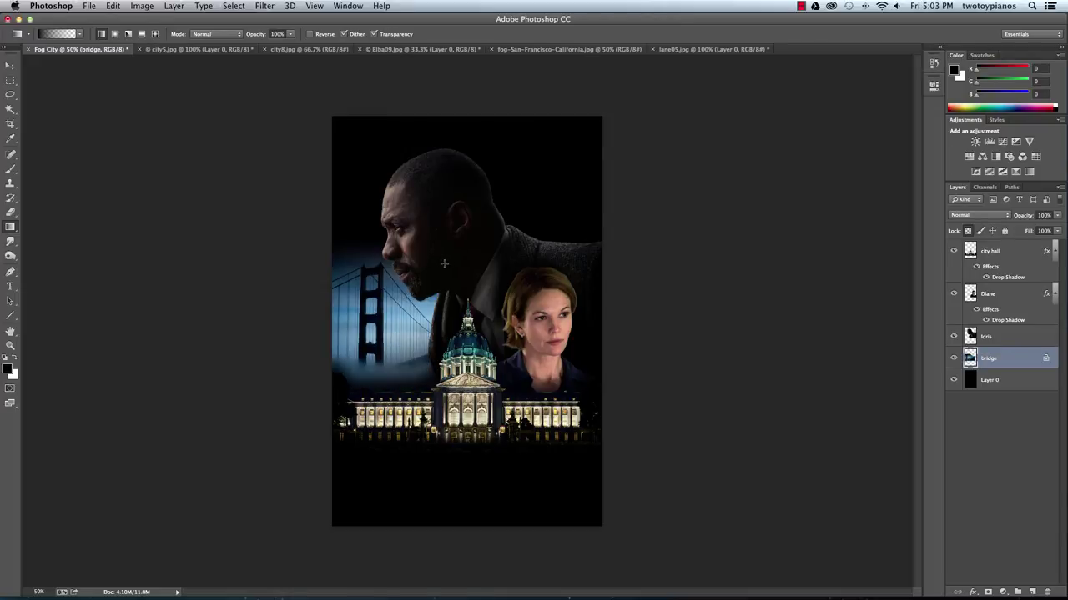
key(super+z)
drag(422, 430, 432, 285)
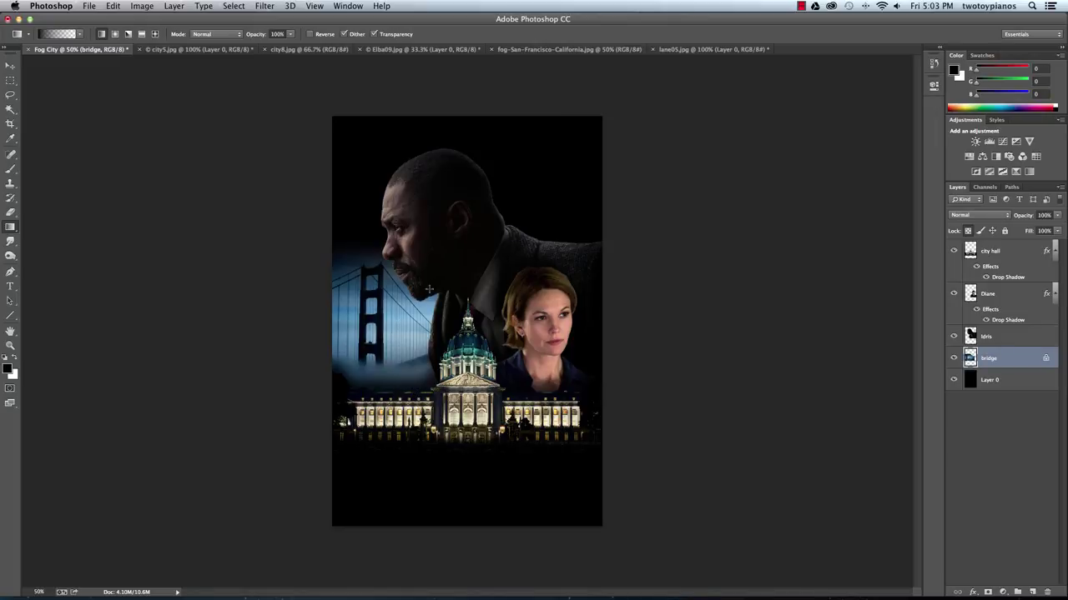
key(super+z)
drag(414, 404, 398, 325)
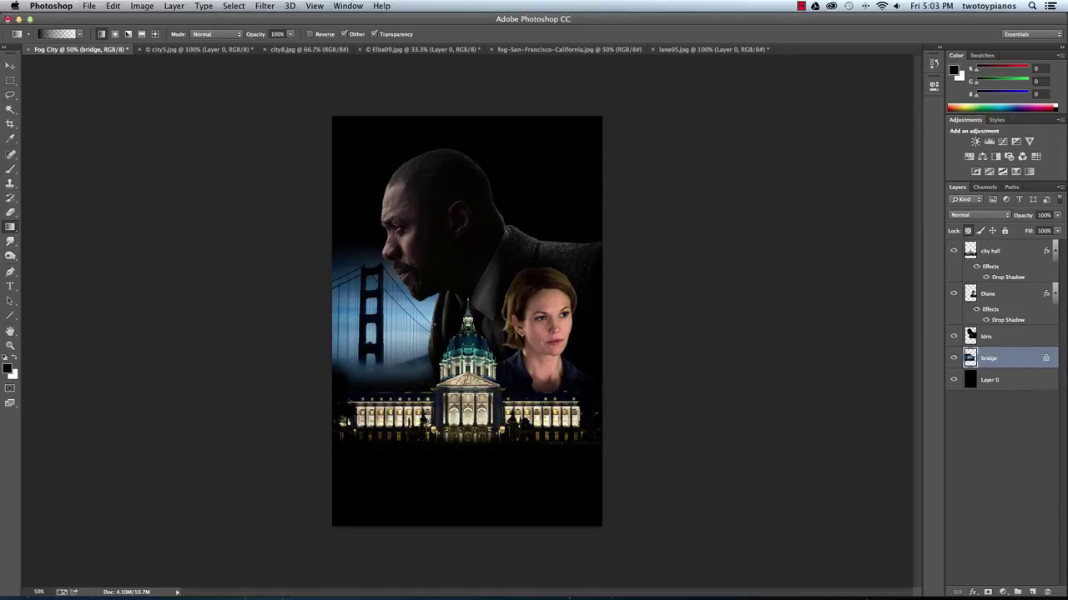
Try fading the bridge's left edge into darkness, undoing both attempts
drag(338, 319, 376, 320)
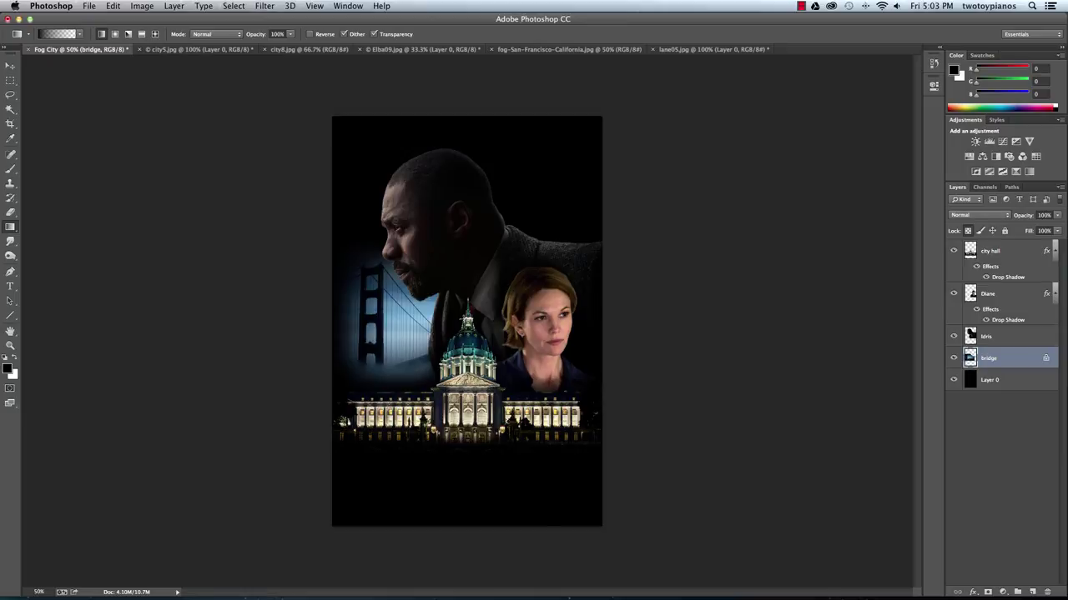
key(super+z)
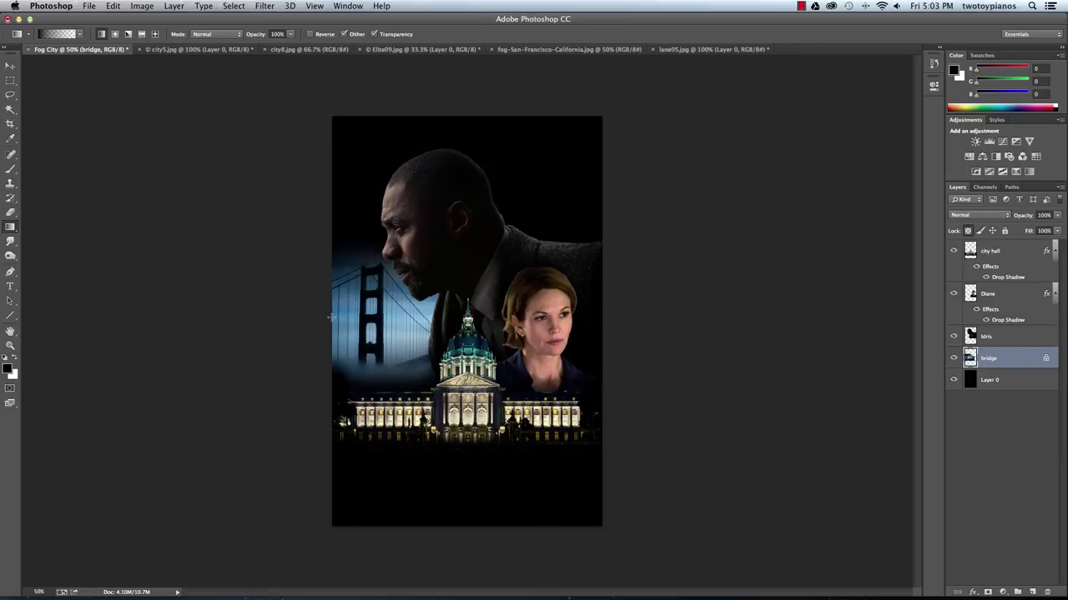
drag(352, 319, 373, 319)
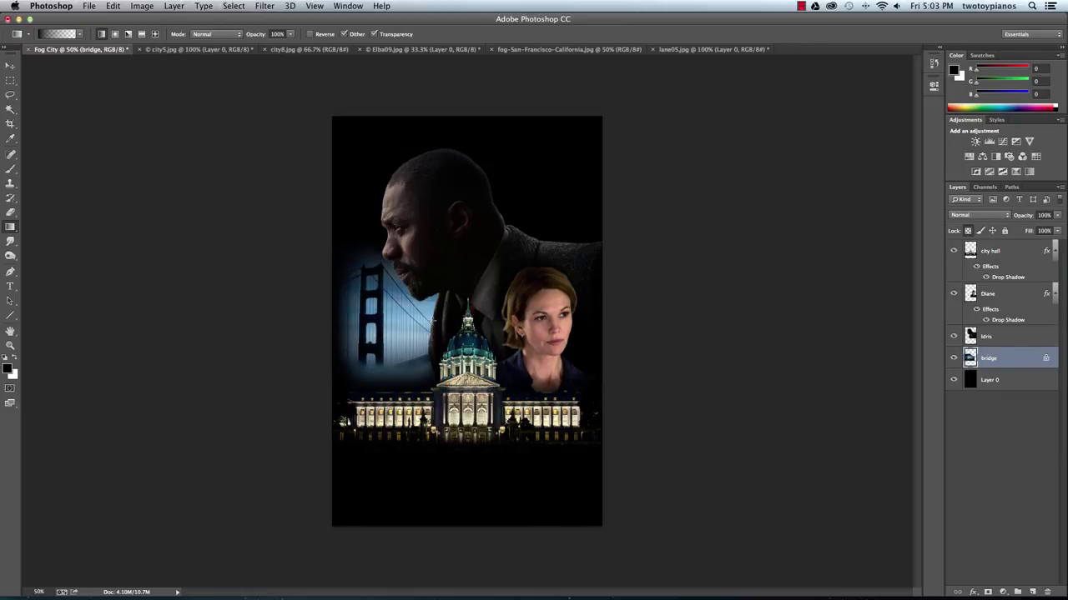
key(super+z)
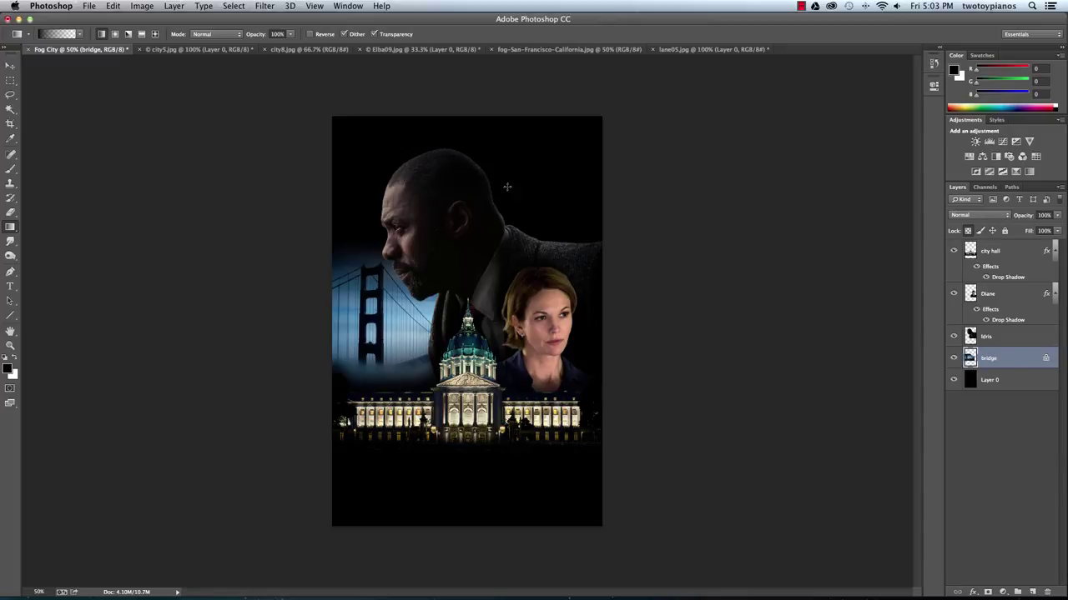
Drag the city8.jpg night pier photo into the Fog City poster and position it near the top
click(203, 50)
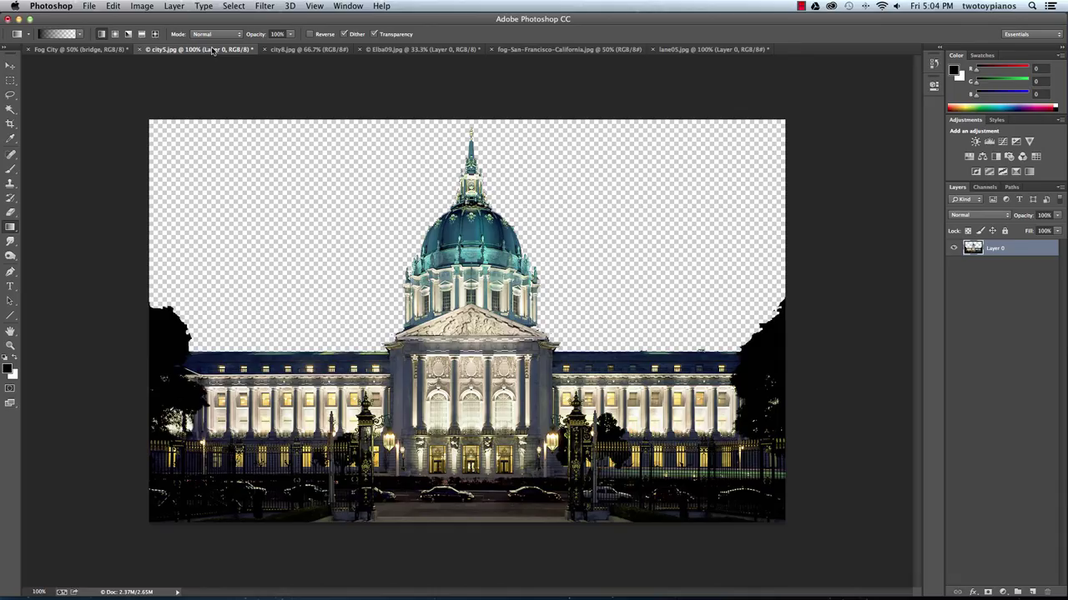
click(302, 49)
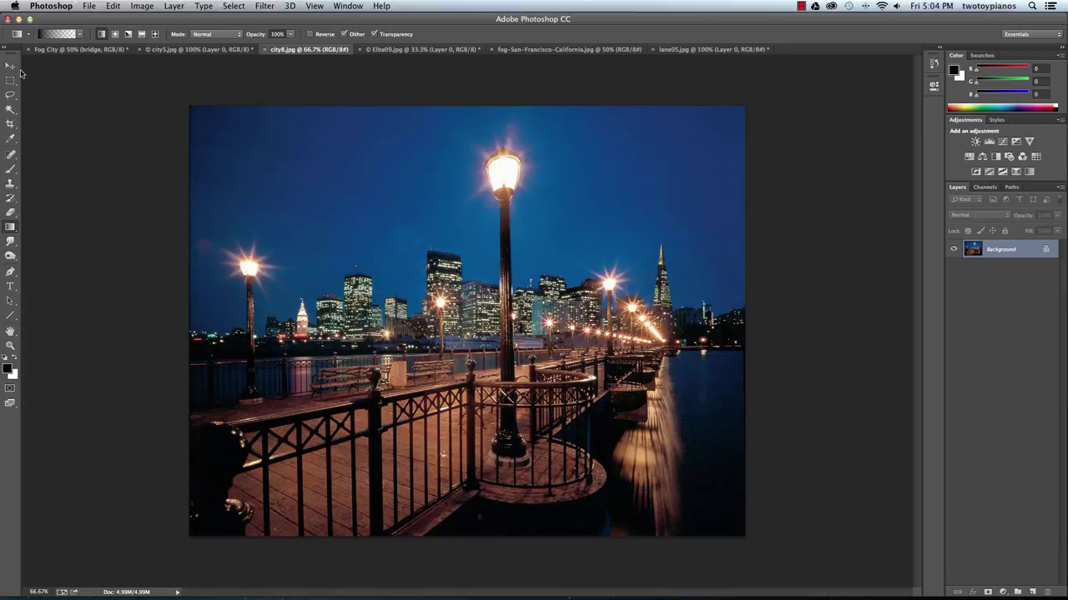
key(v)
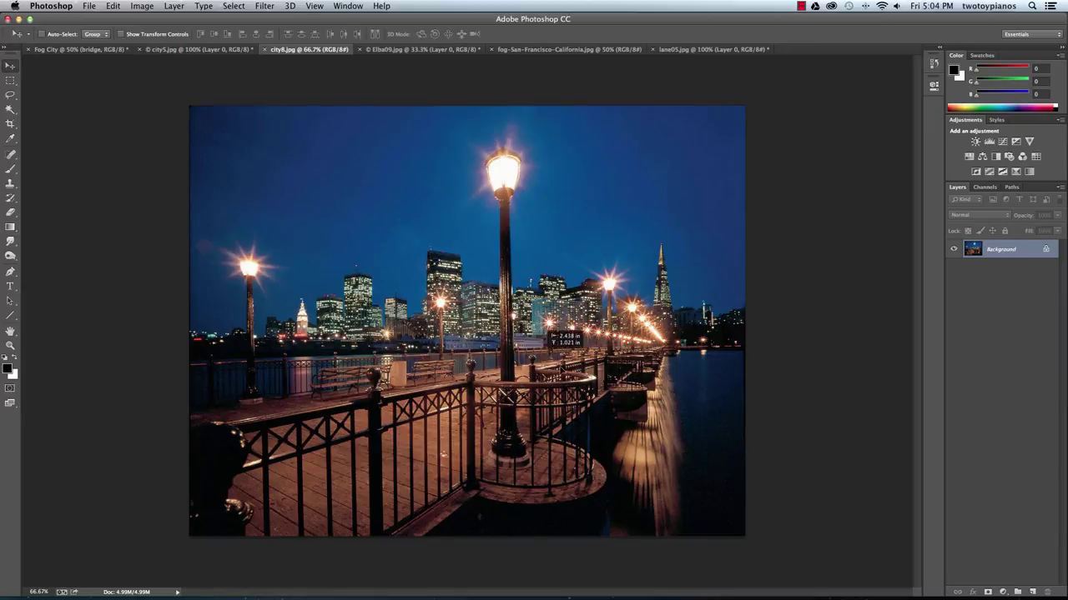
drag(550, 338, 60, 50)
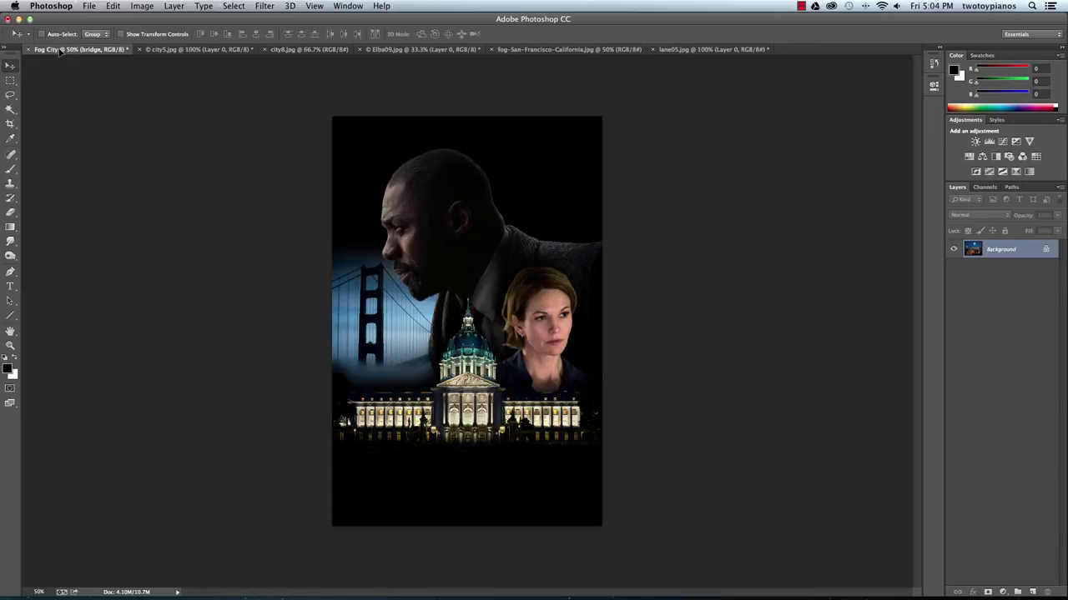
drag(376, 204, 592, 196)
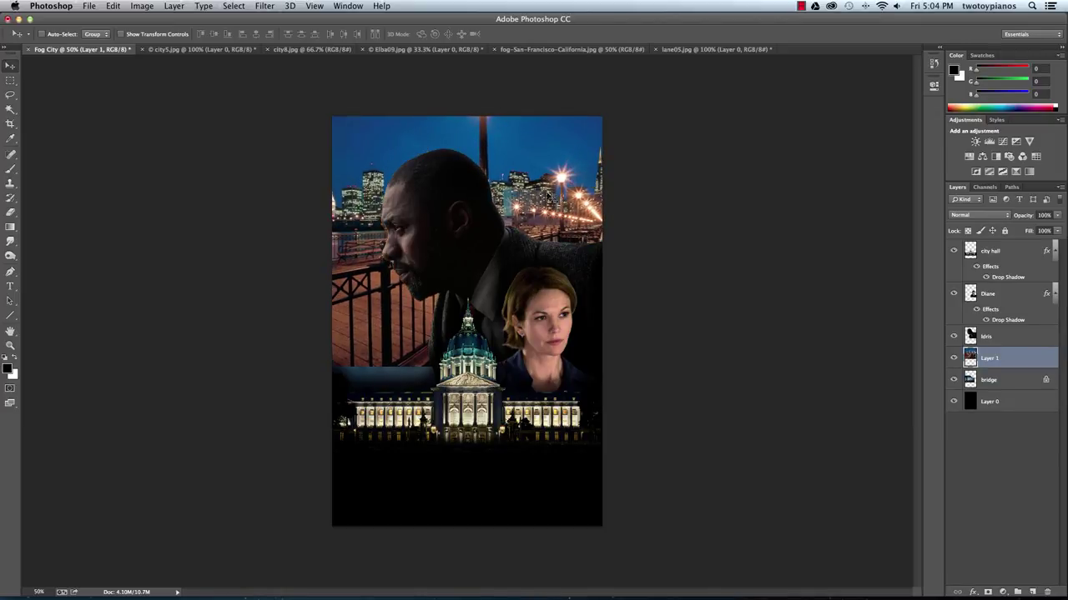
drag(525, 191, 477, 166)
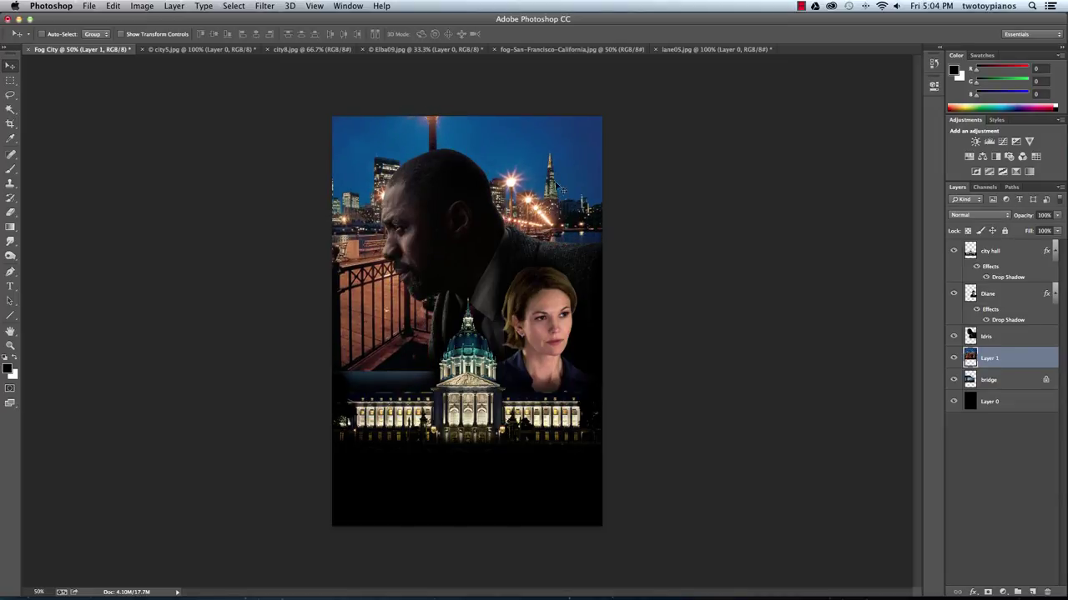
mouse_move(538, 185)
mouse_down()
mouse_move(561, 160)
mouse_move(568, 167)
mouse_move(545, 193)
mouse_up()
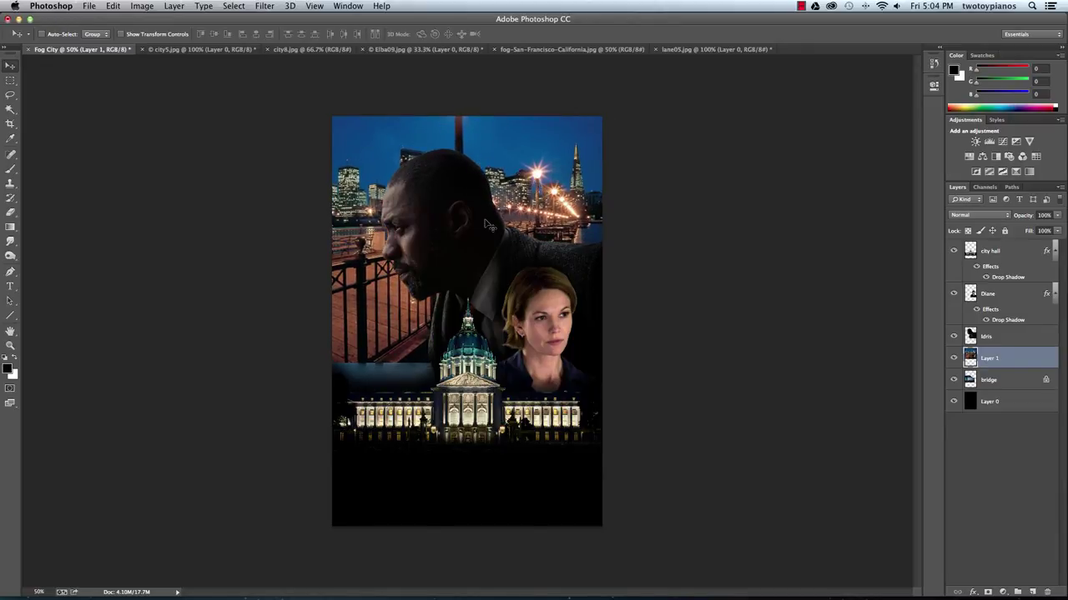
Free-transform the pier layer down to about 65% and fit it along the poster's top edge
key(ctrl+t)
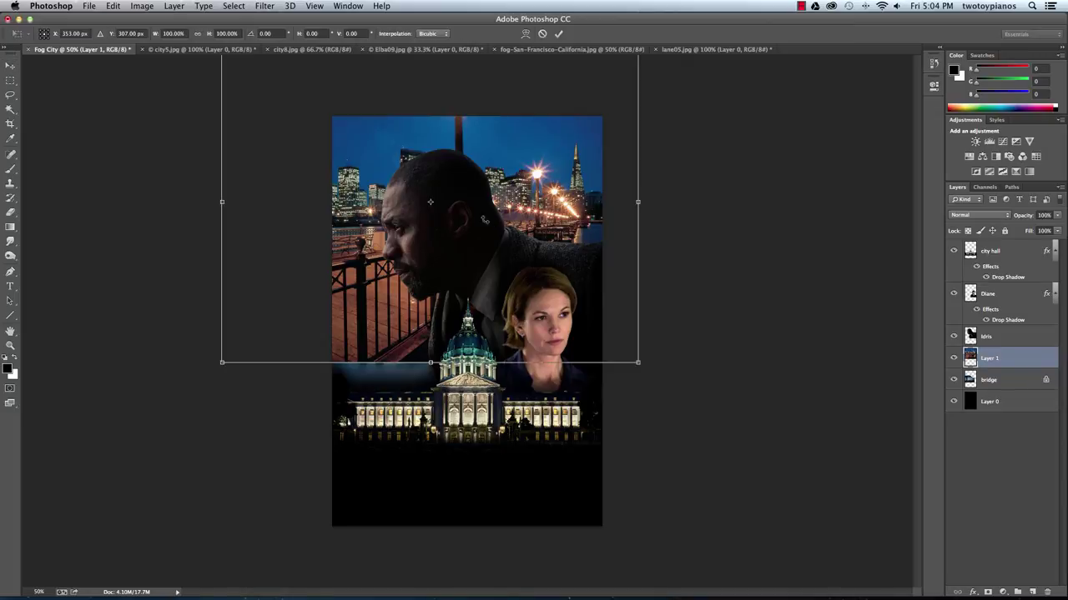
drag(222, 362, 336, 298)
drag(526, 183, 521, 234)
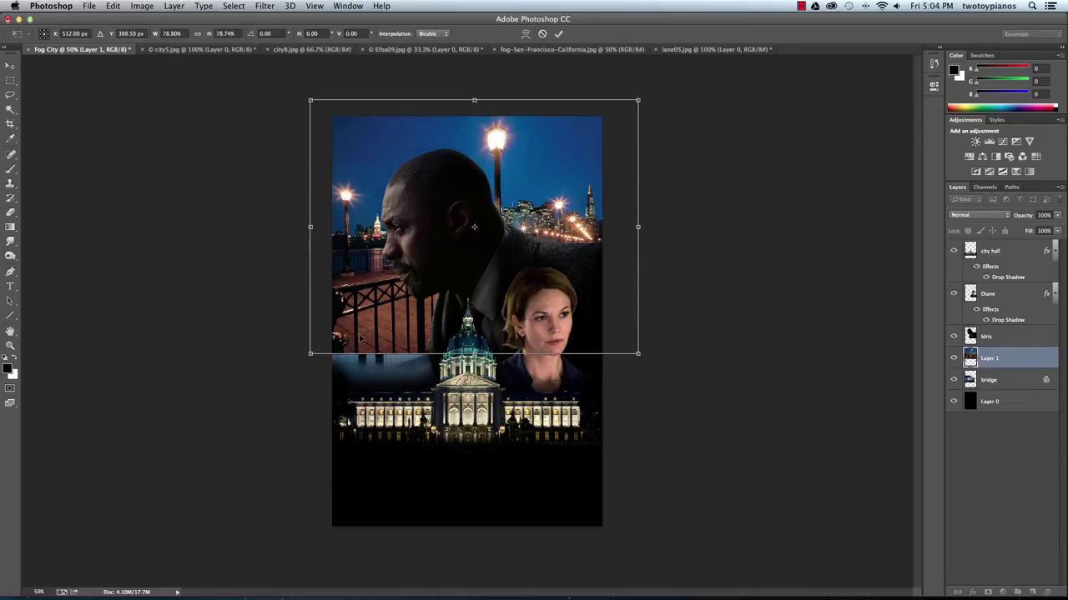
drag(311, 354, 367, 309)
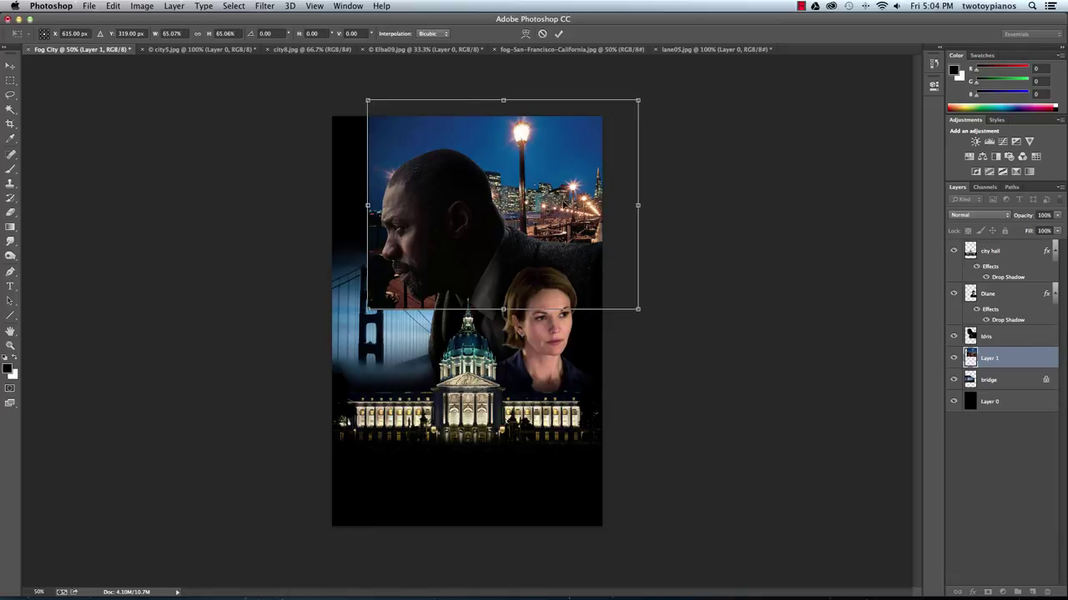
drag(553, 214, 536, 203)
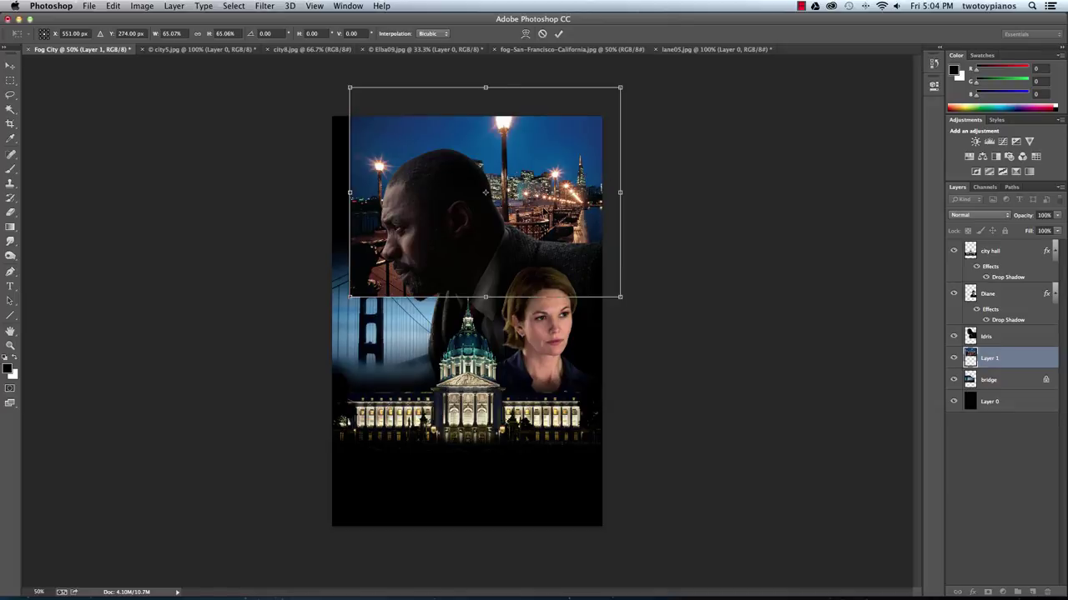
drag(547, 211, 538, 212)
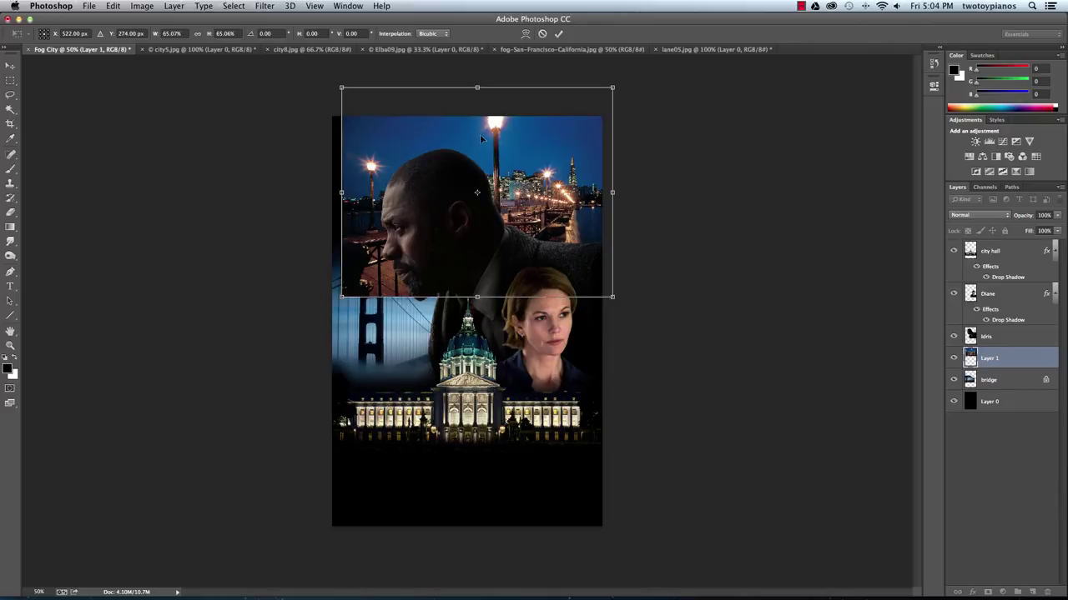
drag(500, 199, 503, 177)
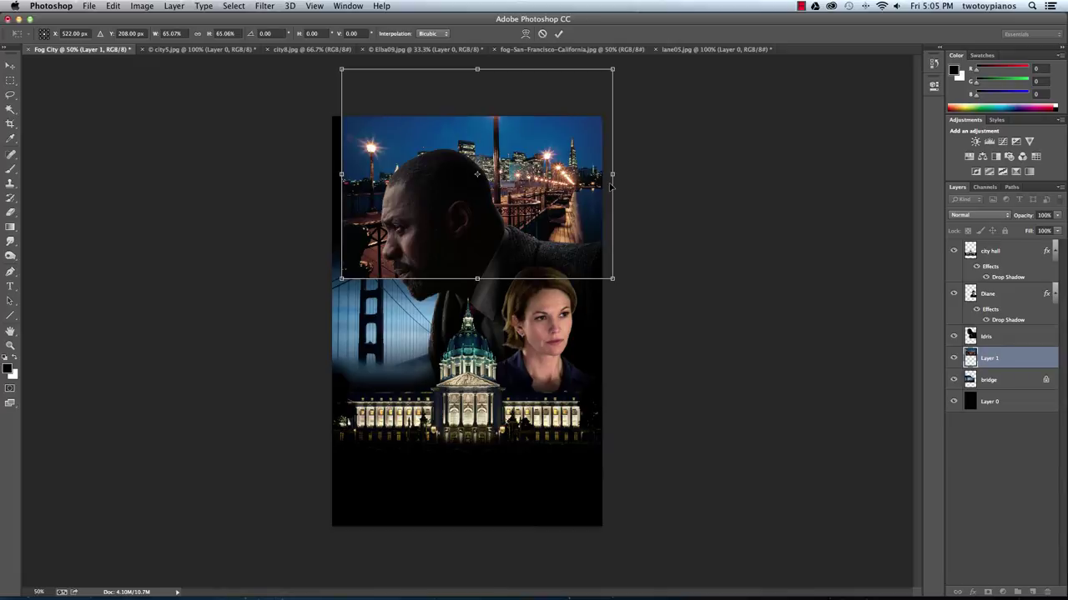
mouse_move(519, 166)
mouse_down()
mouse_move(517, 215)
mouse_move(468, 180)
mouse_move(515, 153)
mouse_move(519, 167)
mouse_up()
key(Return)
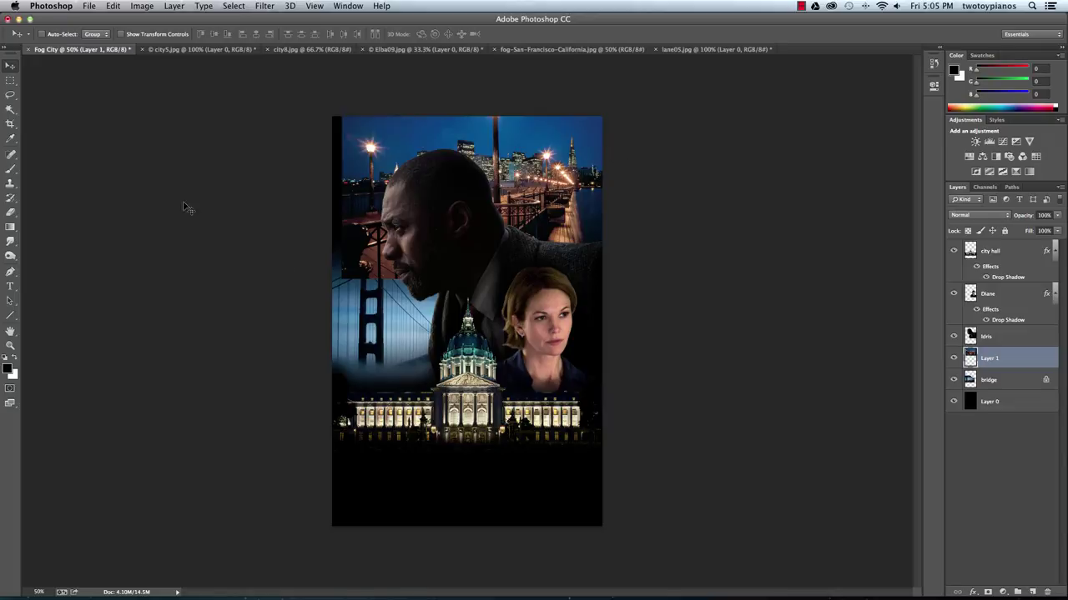
Lasso and delete the pier area left of the man's face to reveal the bridge
click(10, 95)
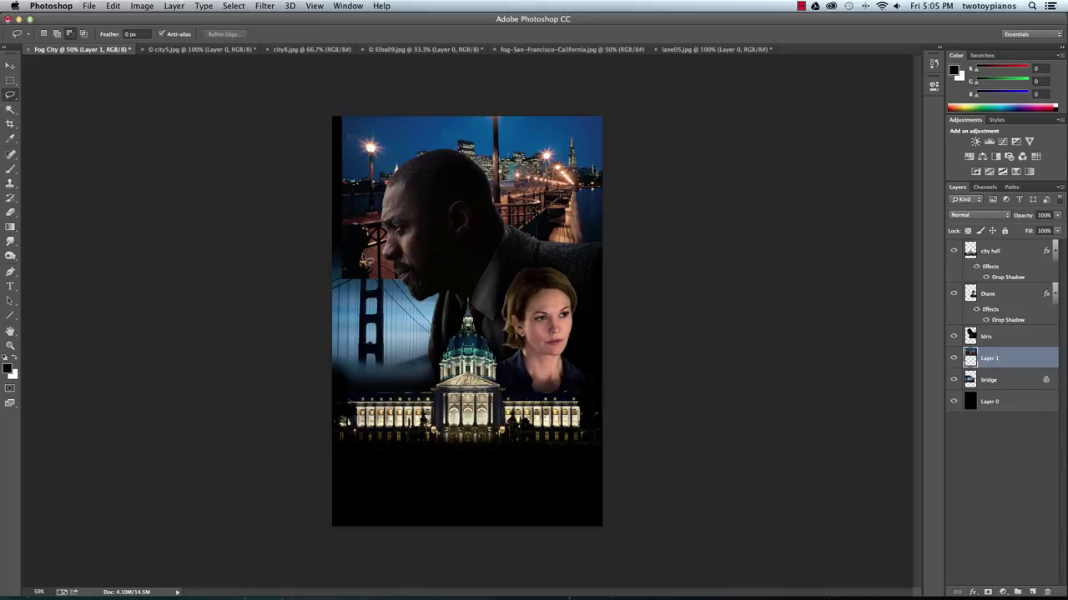
mouse_move(472, 307)
mouse_down()
mouse_move(397, 225)
mouse_move(365, 209)
mouse_move(310, 205)
mouse_move(309, 250)
mouse_move(338, 291)
mouse_move(402, 312)
mouse_move(473, 307)
mouse_up()
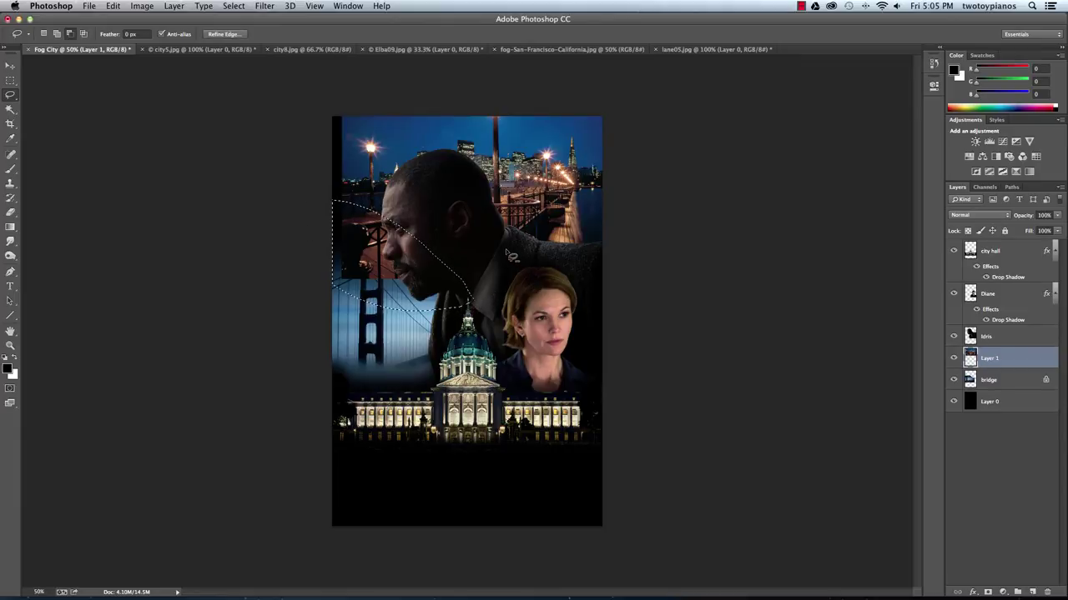
key(Delete)
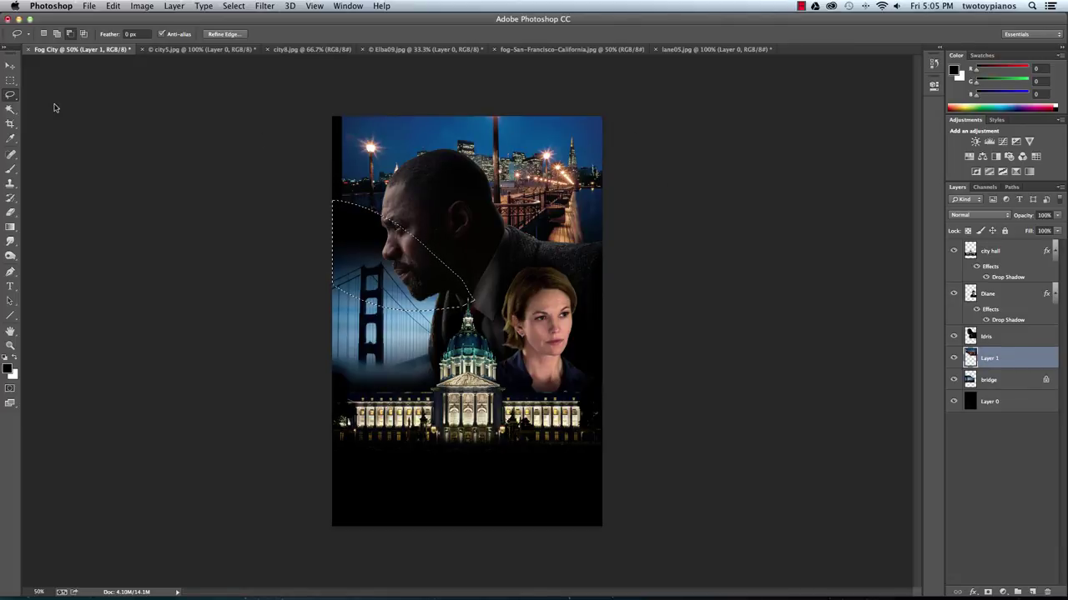
click(10, 80)
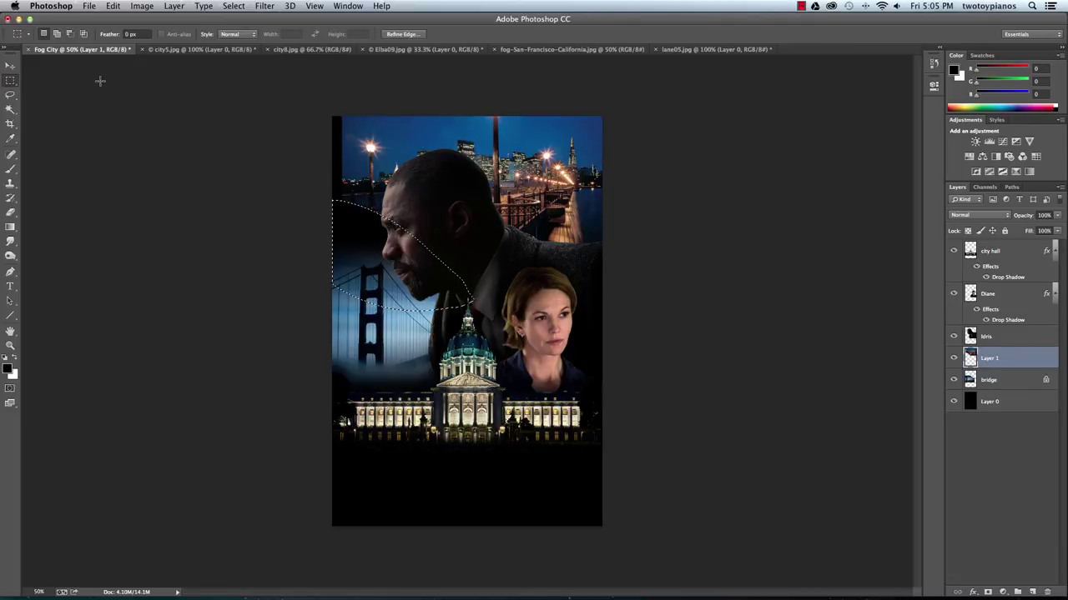
click(450, 254)
Rename the pier layer to 'pier 7' and lock its transparent pixels
double_click(990, 359)
text(gra)
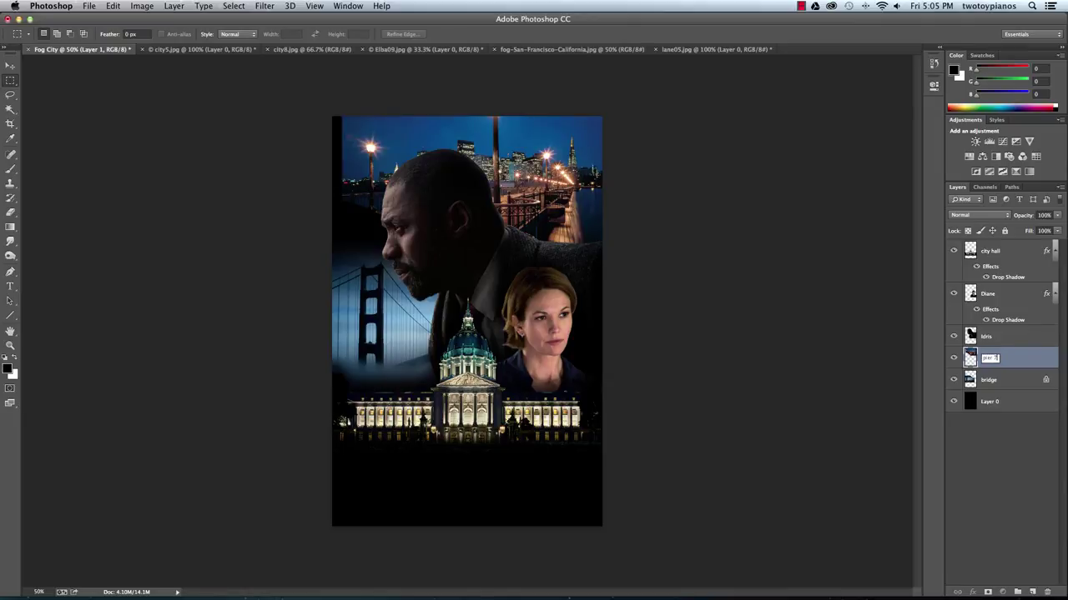
key(Return)
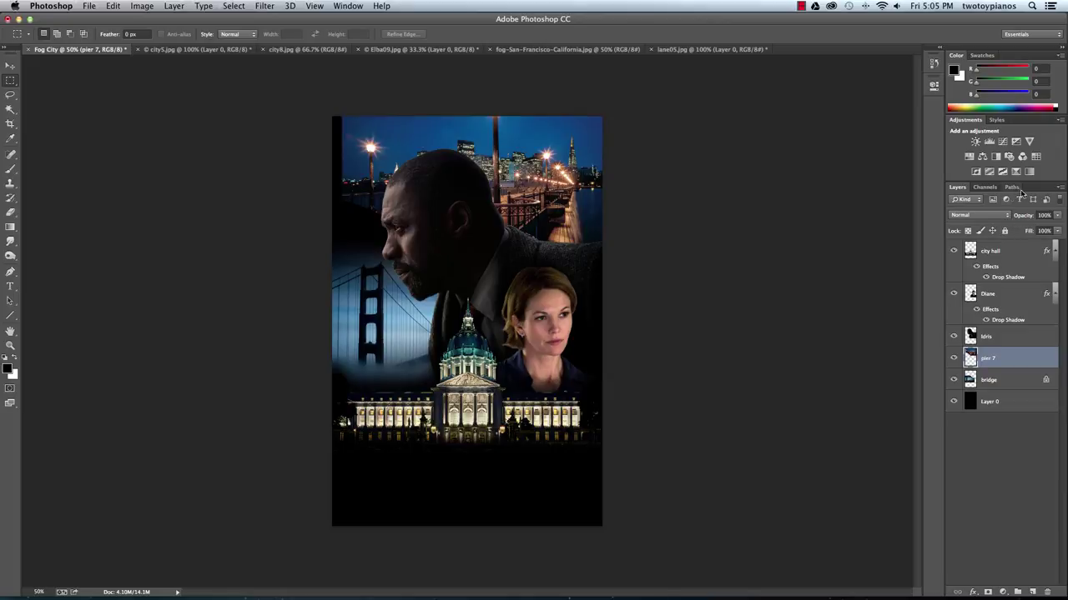
click(968, 230)
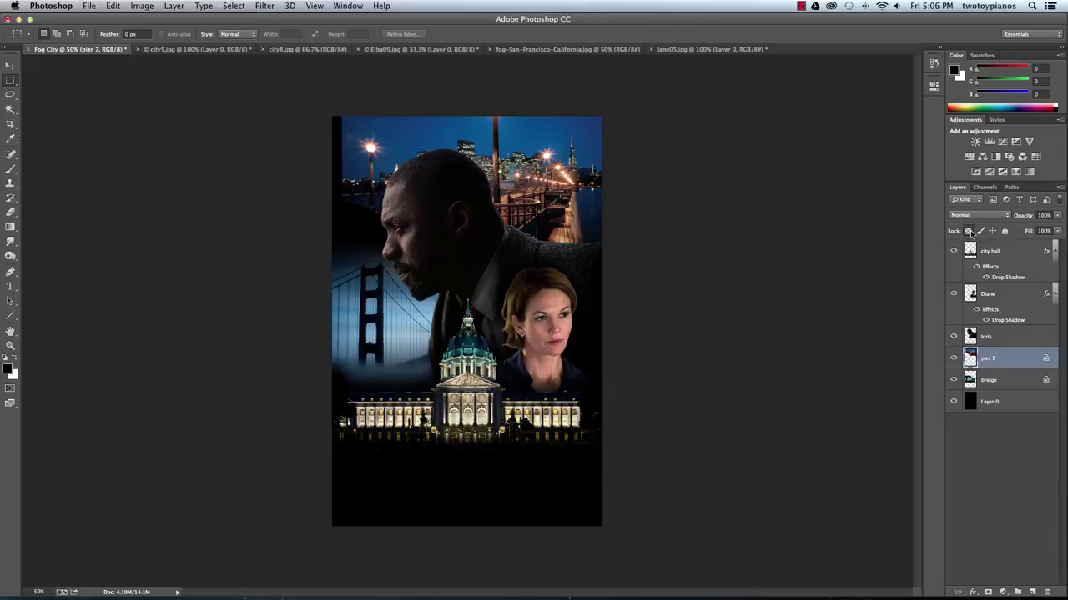
Darken pier 7's upper-left corner with a black gradient from the left edge, retrying twice
click(10, 226)
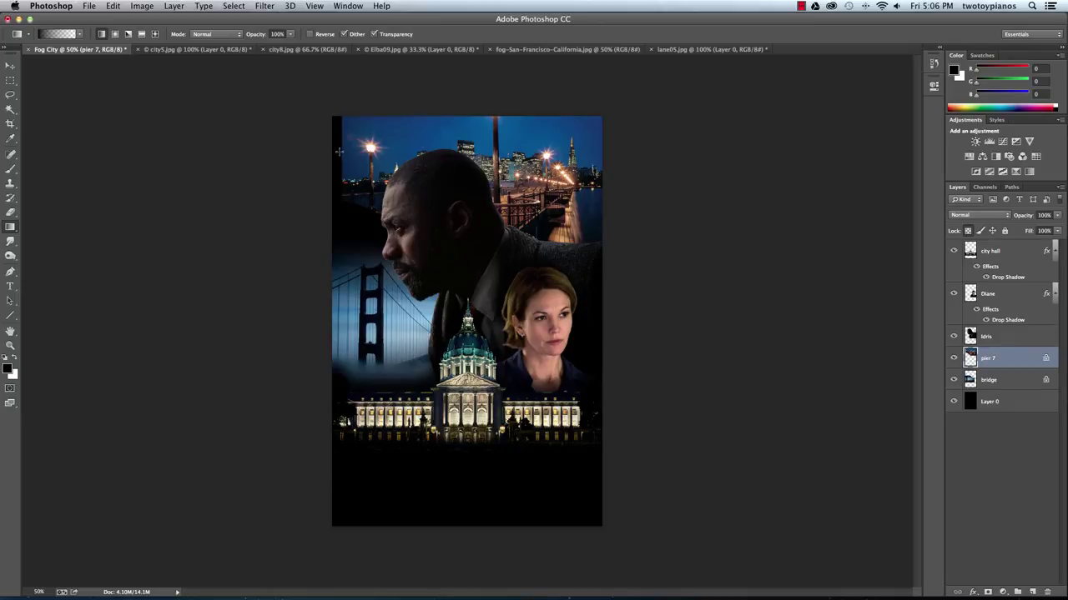
drag(387, 153, 457, 153)
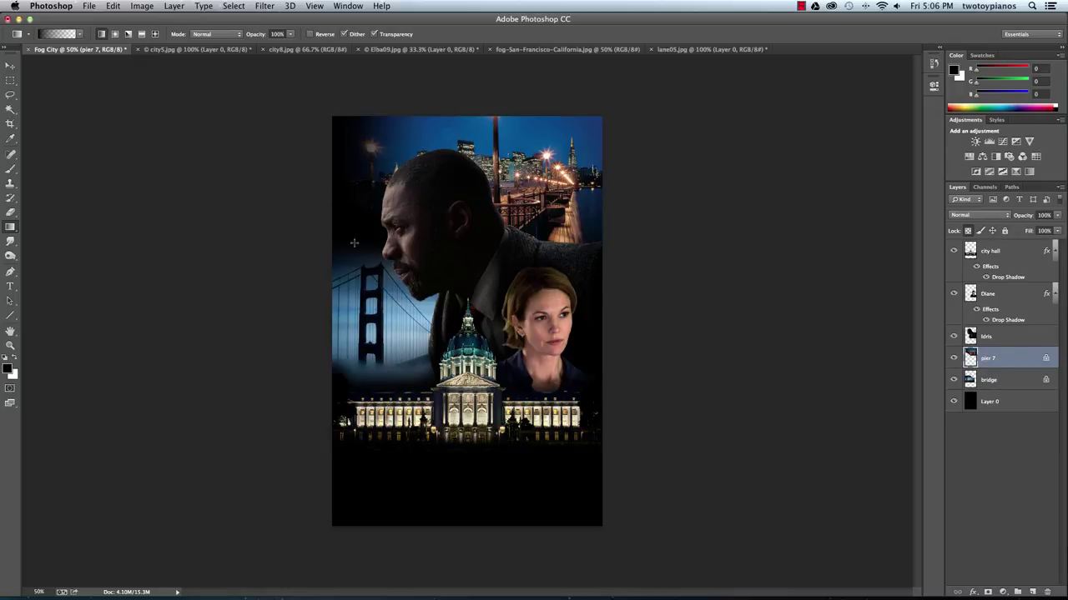
key(super+z)
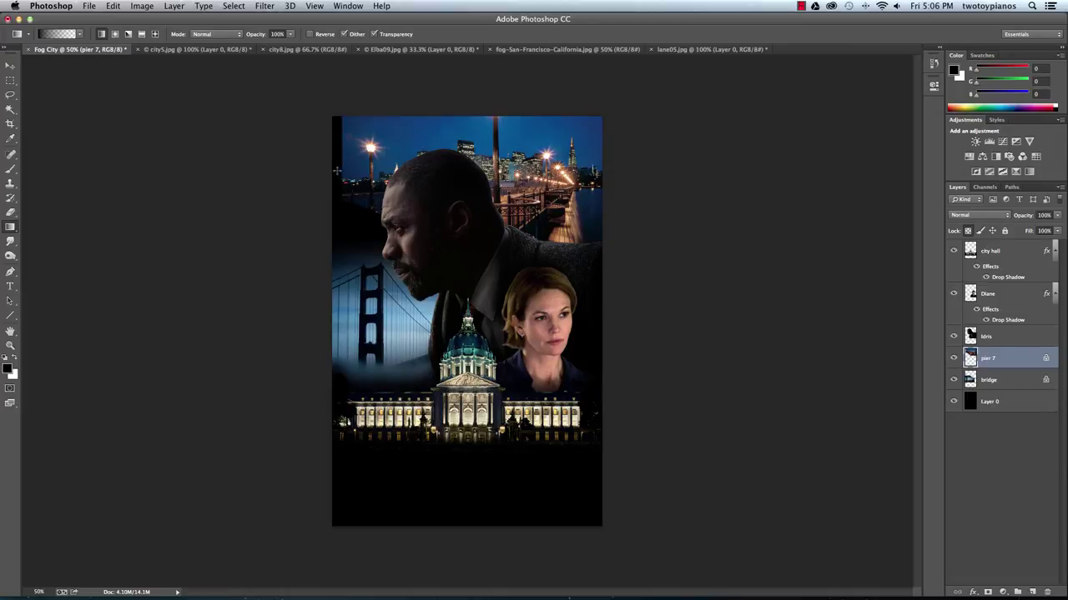
drag(339, 166, 417, 168)
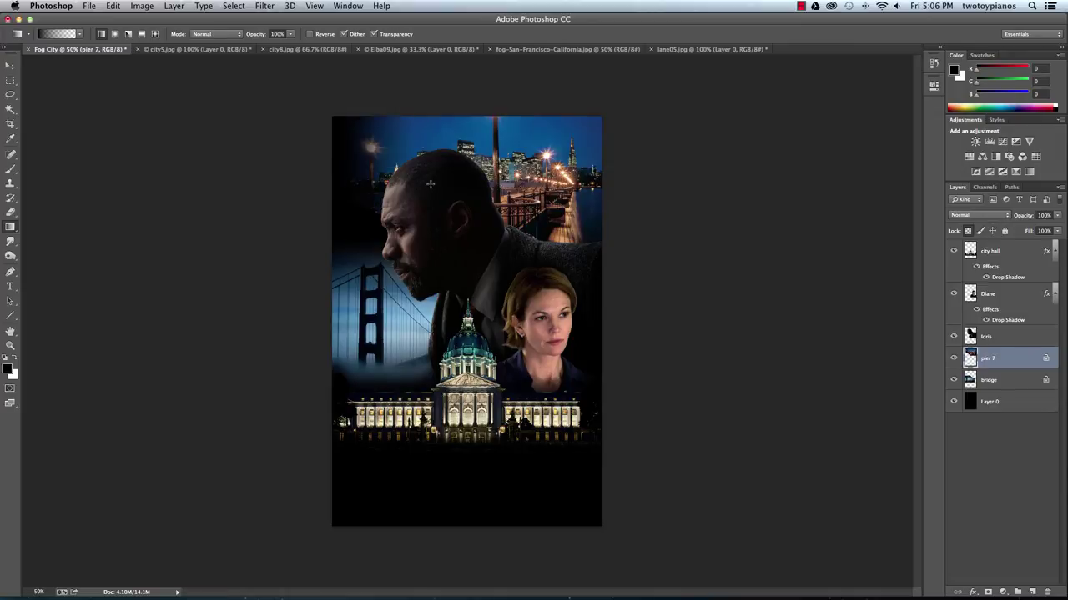
key(super+z)
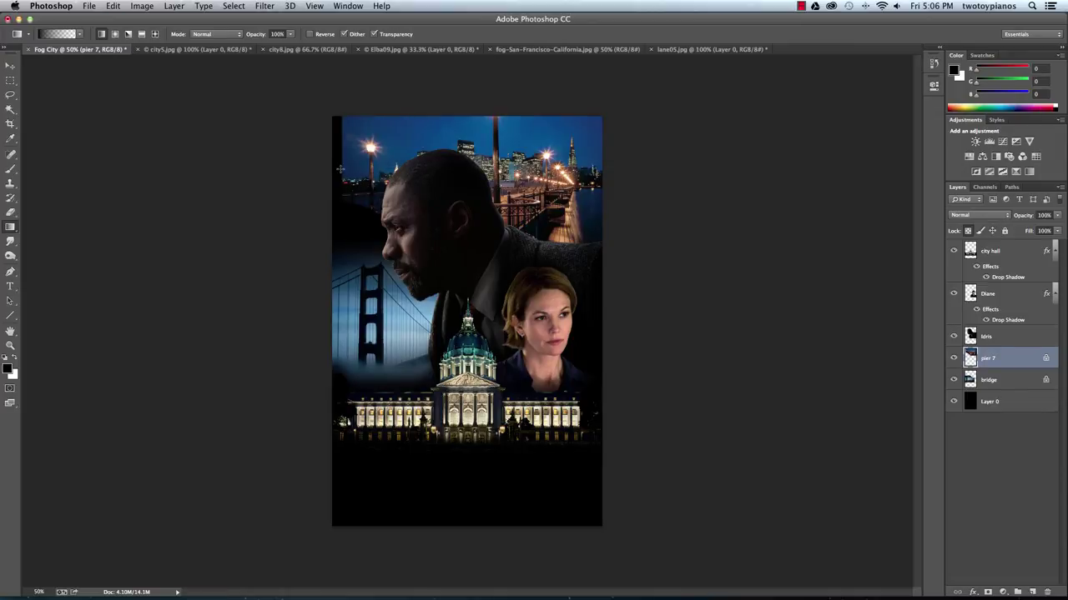
drag(340, 170, 450, 167)
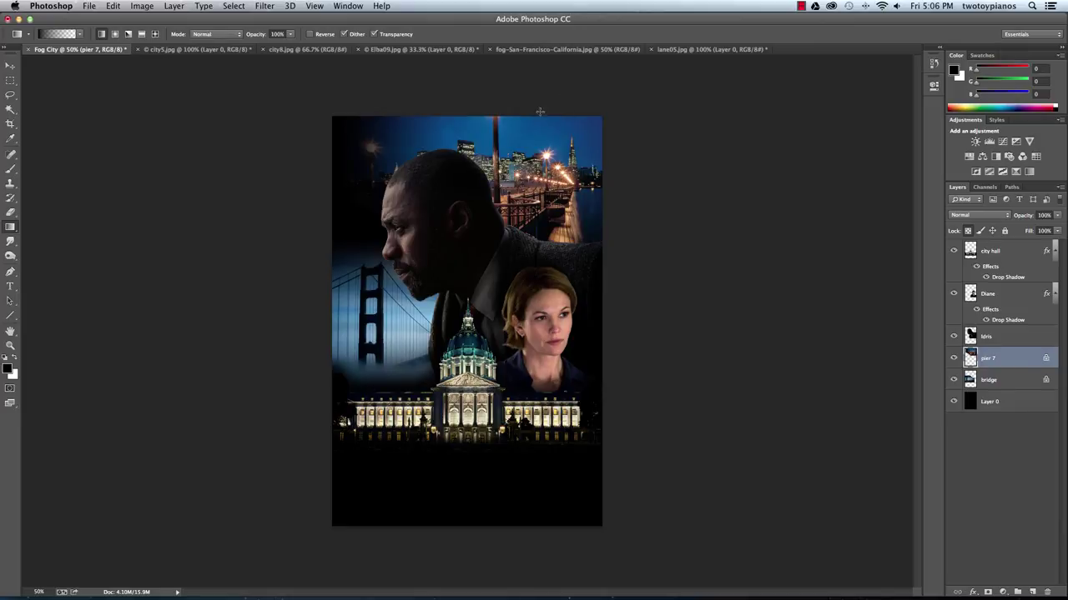
Unlock pier 7's transparency and open Levels, trying highlight and midtone adjustments
click(968, 232)
click(141, 5)
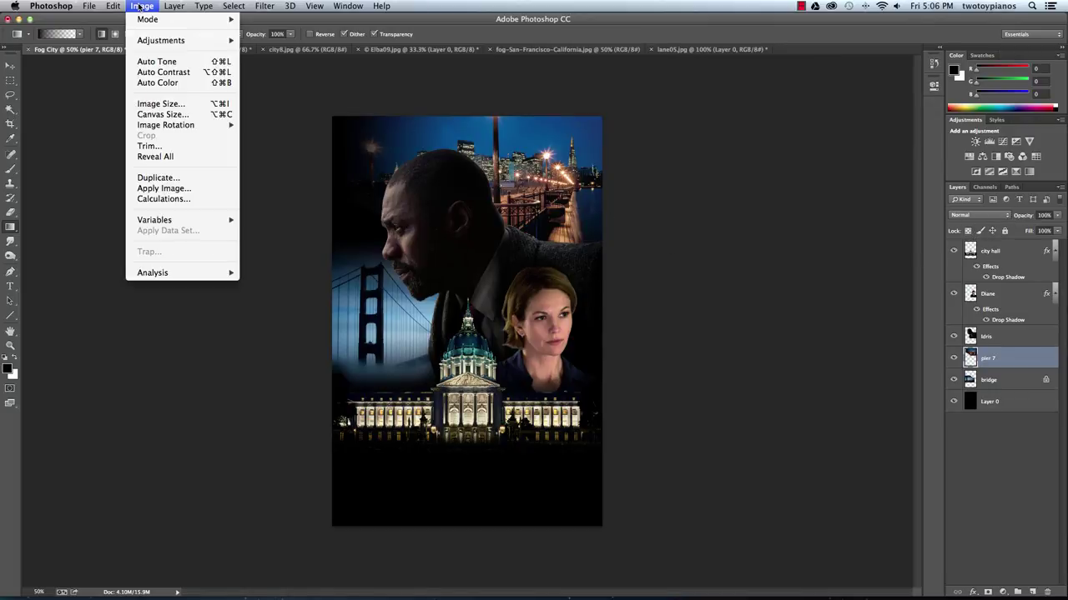
mouse_move(153, 43)
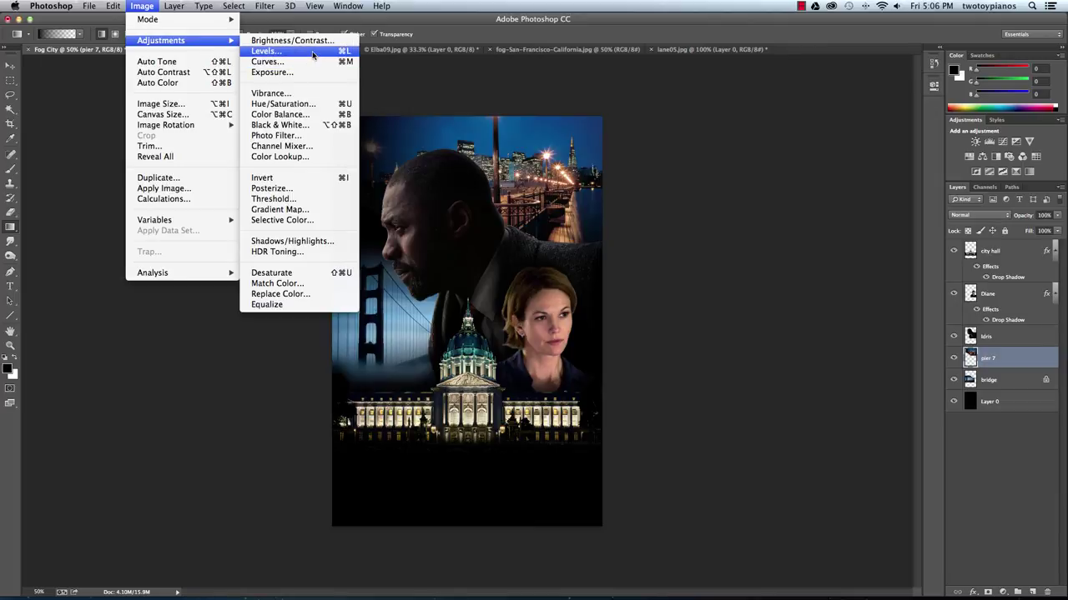
click(266, 51)
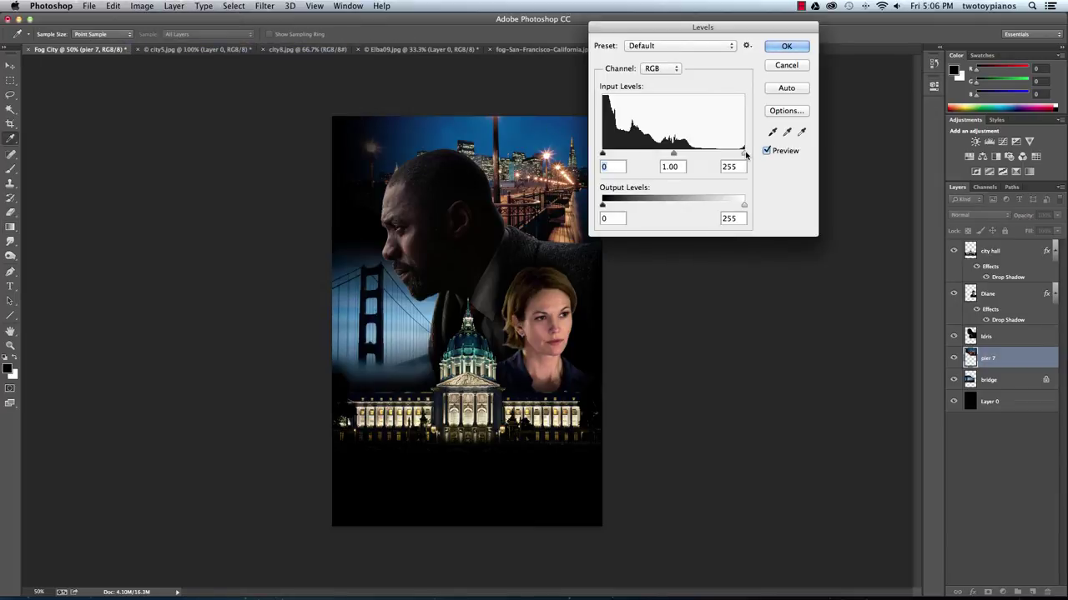
drag(743, 153, 774, 156)
mouse_move(672, 155)
mouse_down()
mouse_move(708, 163)
mouse_move(678, 156)
mouse_up()
click(766, 151)
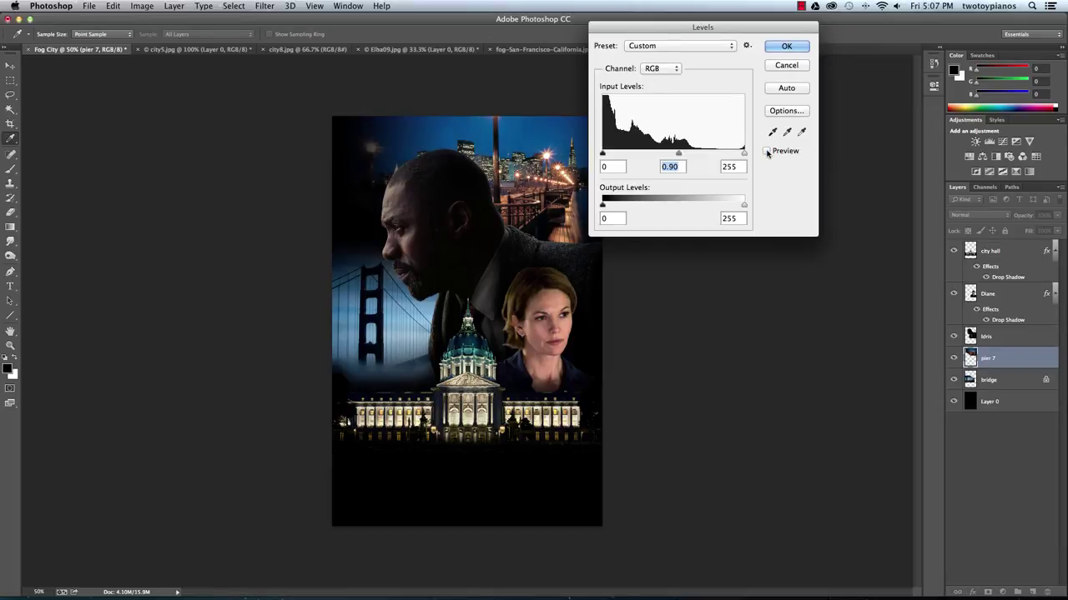
click(767, 151)
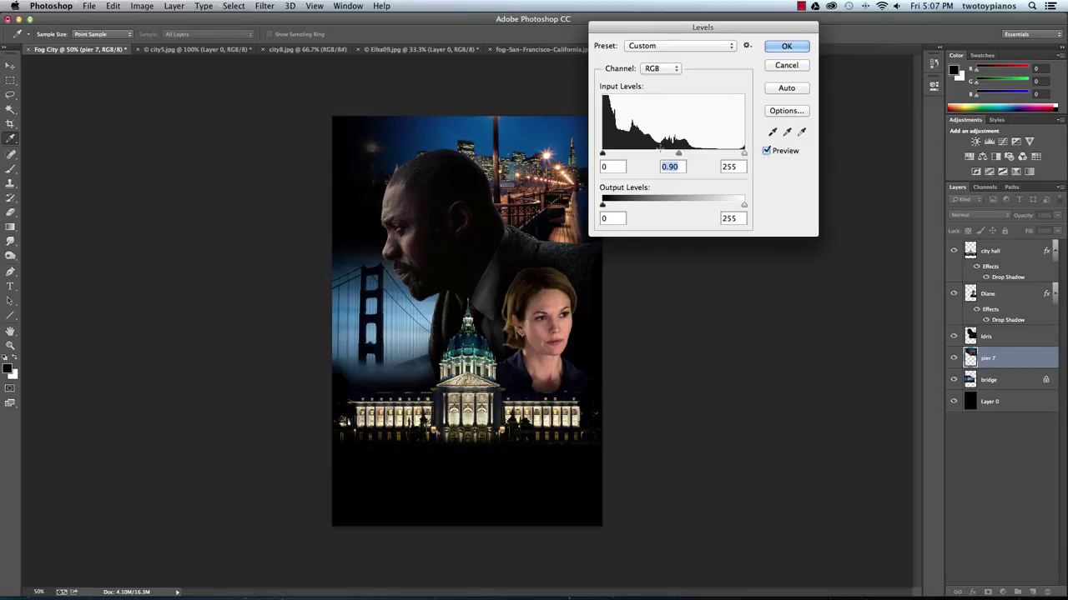
Set Levels to input 6 / 0.83 with output white 239 and apply it
drag(741, 205, 735, 205)
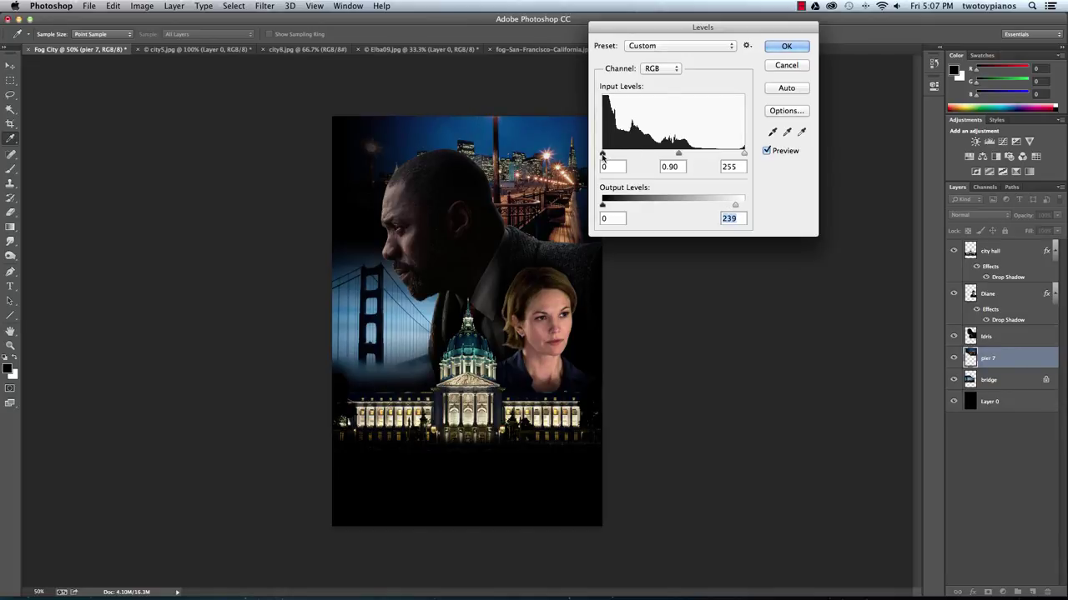
drag(603, 156, 609, 158)
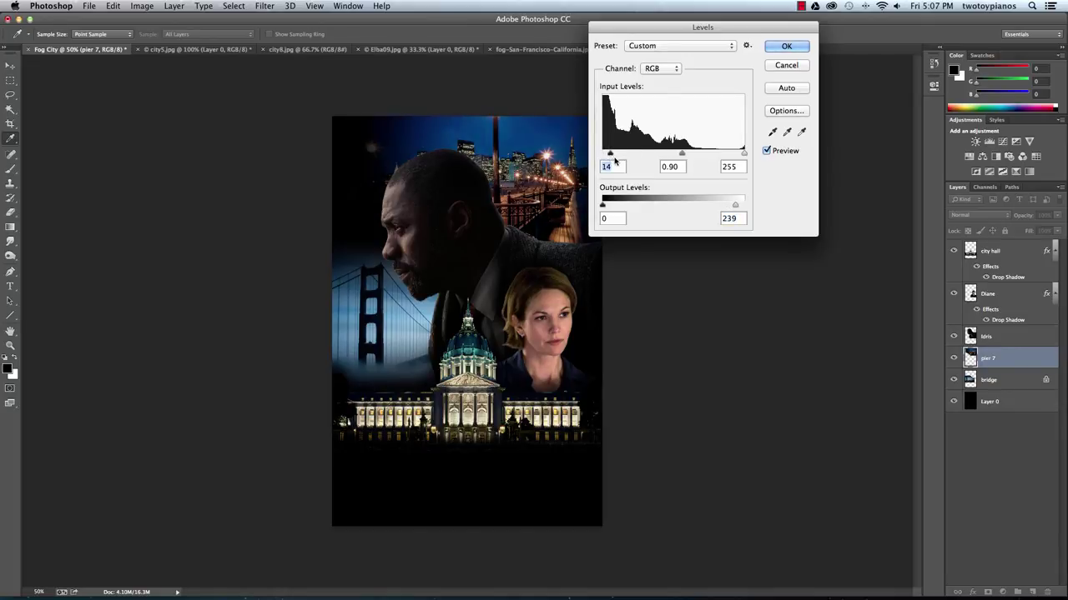
drag(612, 157, 605, 156)
drag(679, 155, 683, 156)
click(767, 151)
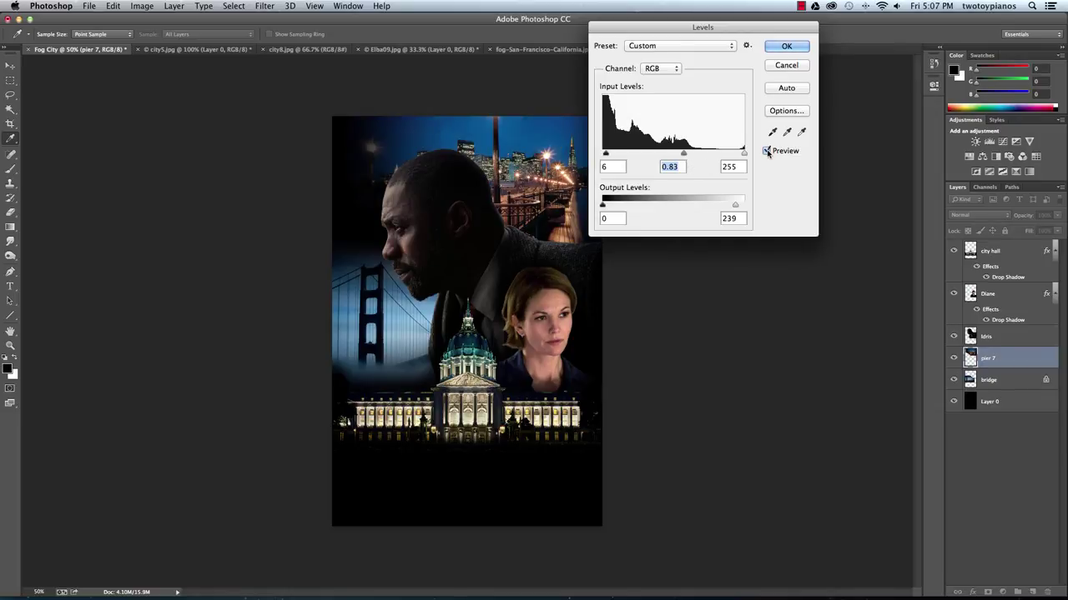
click(767, 151)
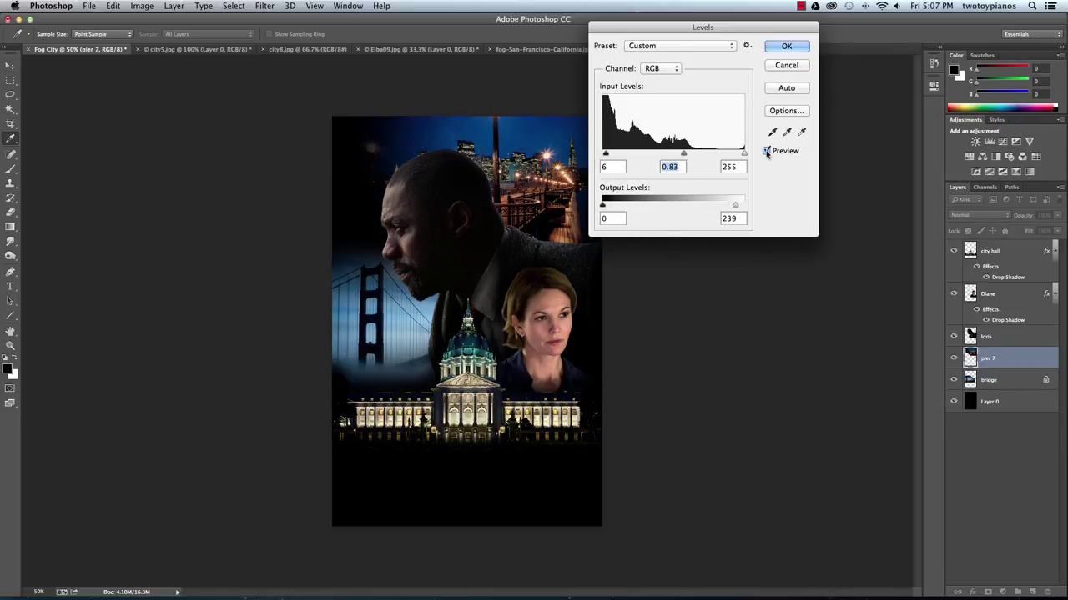
click(784, 47)
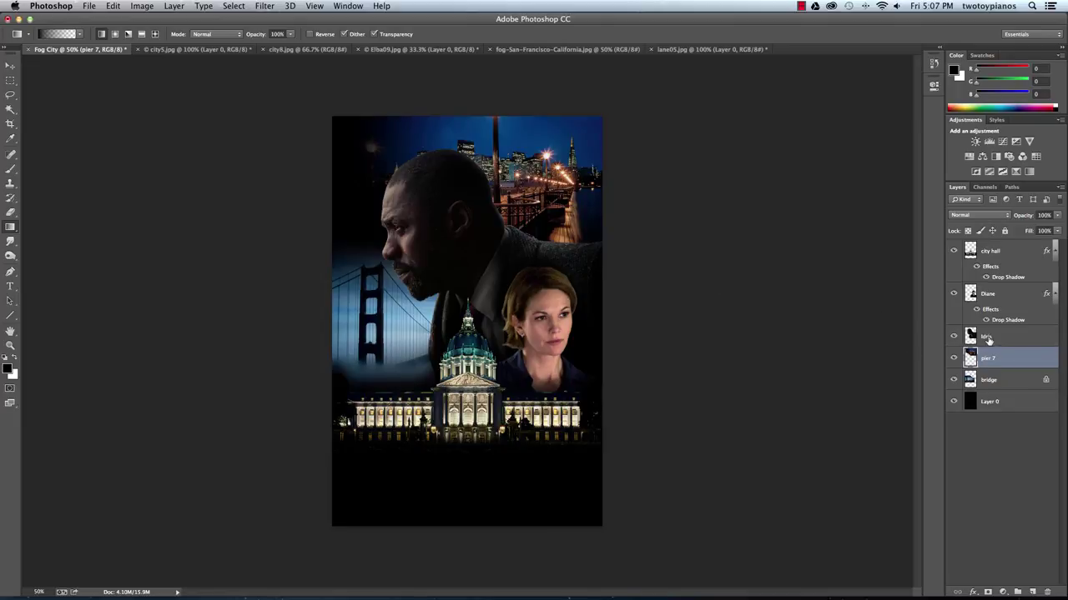
Add a new empty layer directly above pier 7
click(1024, 342)
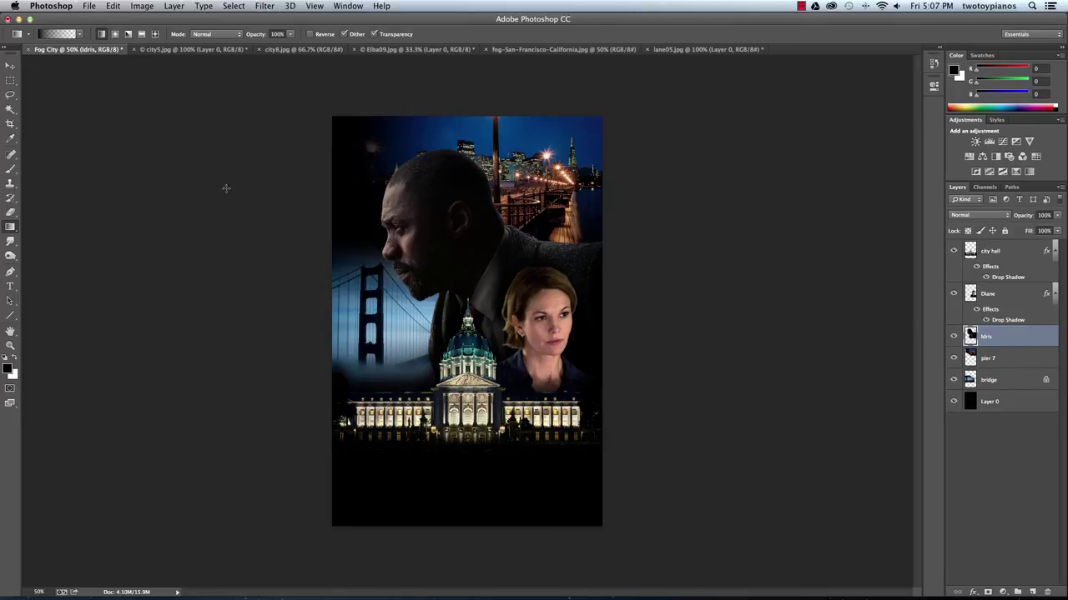
click(999, 360)
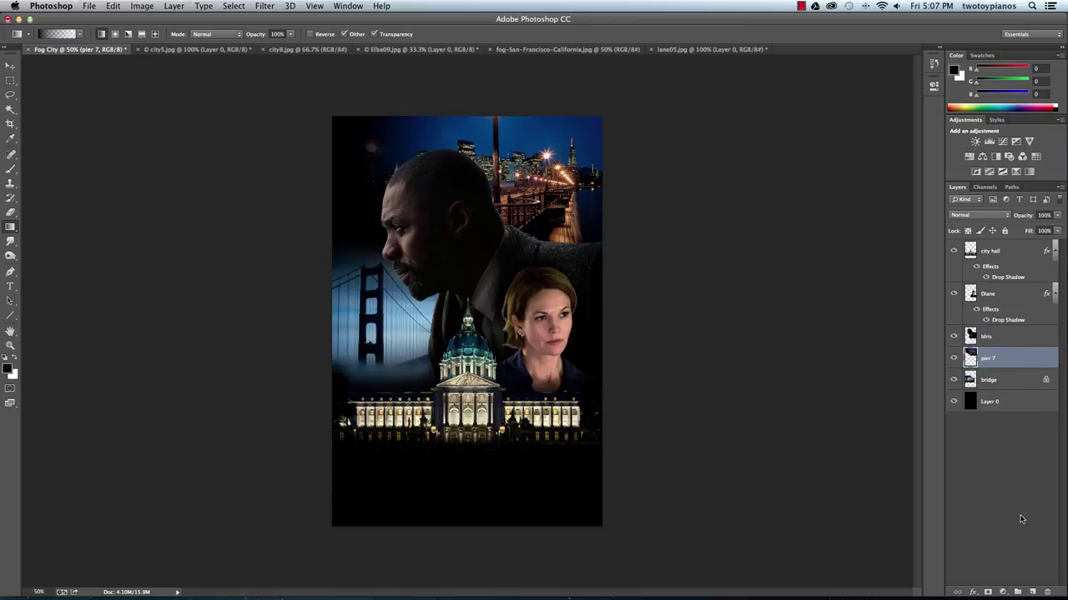
click(1034, 591)
Name the new layer 'shadow' and set up a soft black brush around 300 px
double_click(989, 357)
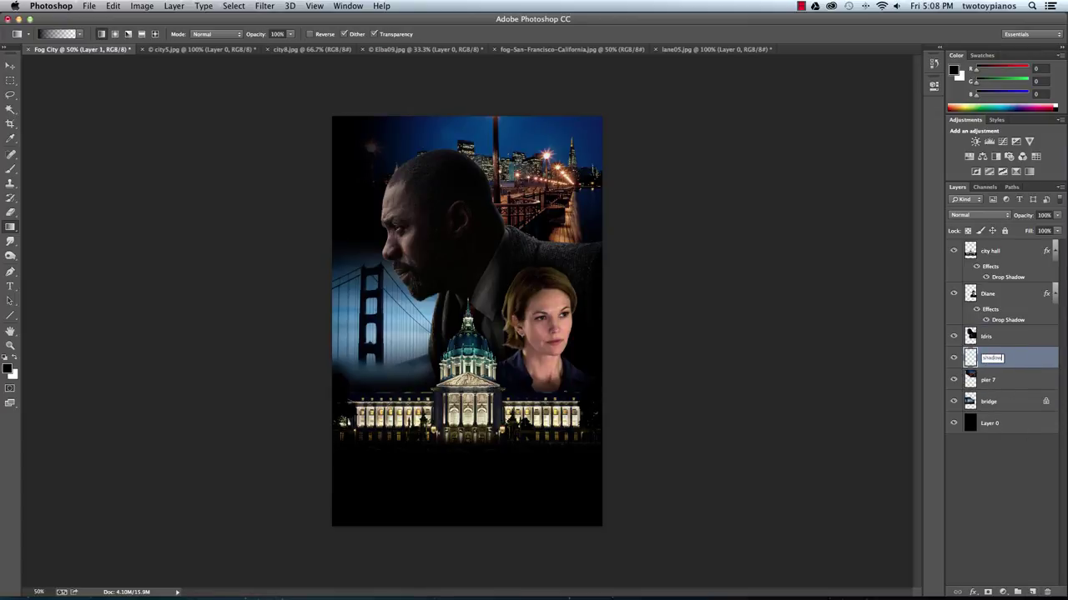
key(Return)
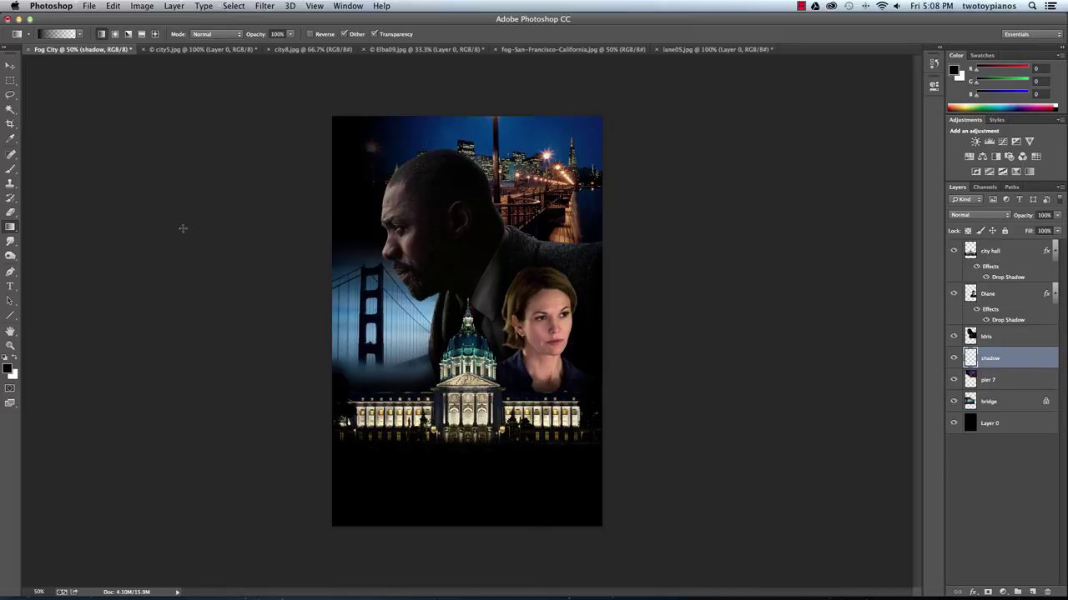
click(10, 170)
click(56, 35)
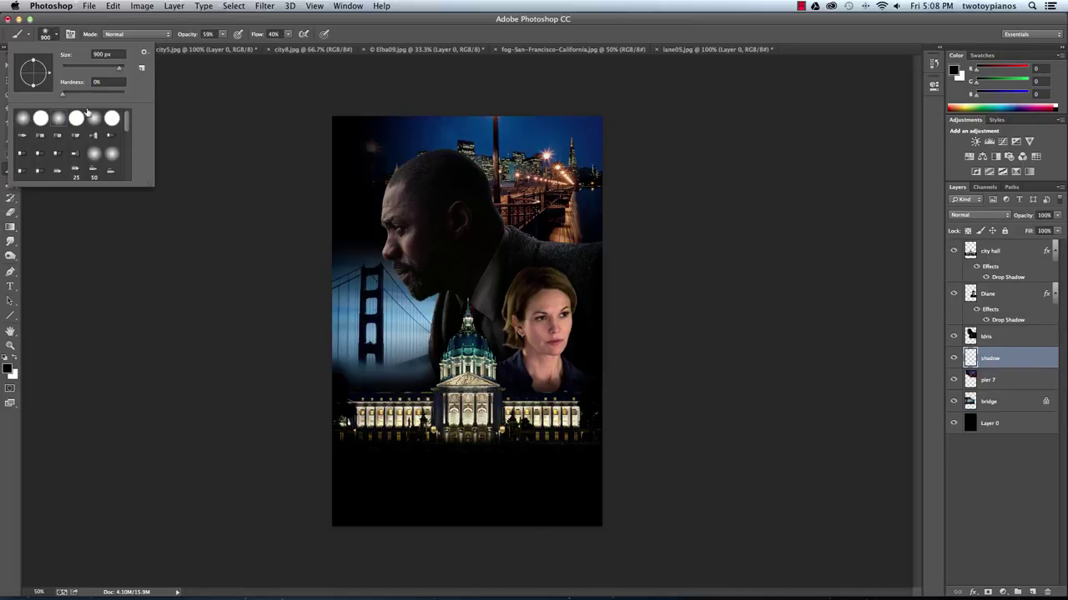
key(Escape)
key(bracketleft)
key(bracketleft)
key(bracketleft)
key(bracketleft)
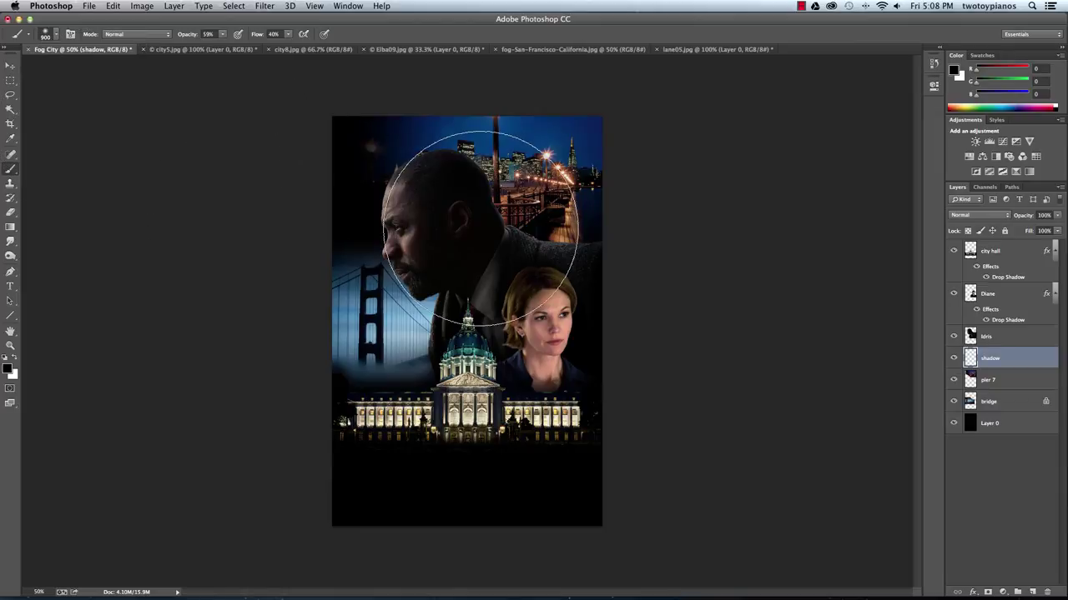
key(bracketleft)
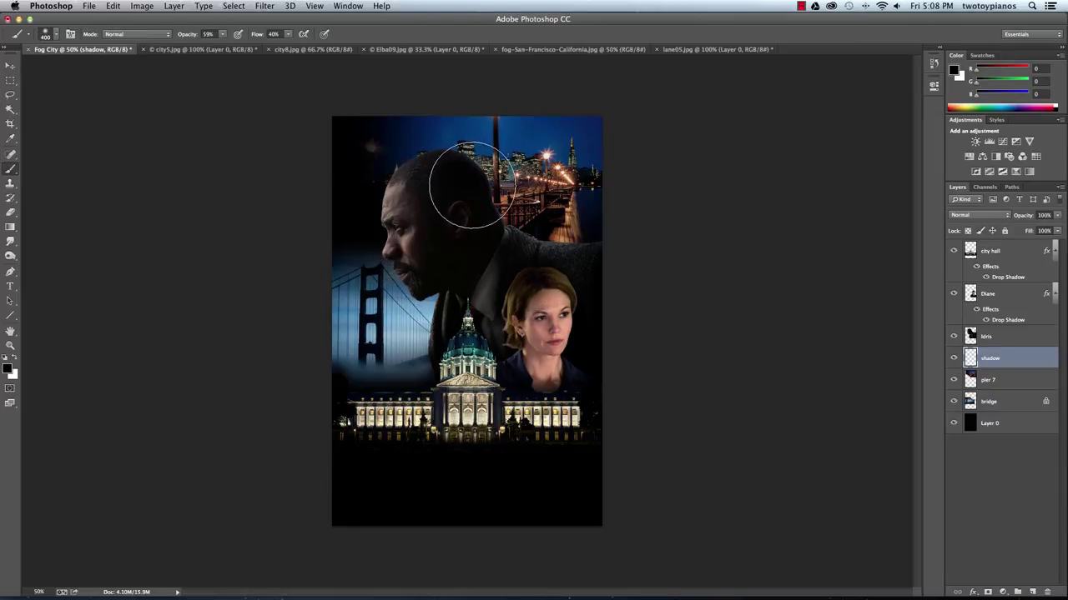
key(bracketleft)
Paint dark shading over the pier and water behind the man, enlarging the brush to 500 px
mouse_move(443, 164)
mouse_down()
mouse_move(417, 181)
mouse_move(432, 167)
mouse_move(469, 171)
mouse_move(489, 218)
mouse_move(485, 191)
mouse_move(526, 246)
mouse_move(483, 194)
mouse_move(529, 239)
mouse_move(567, 242)
mouse_move(498, 225)
mouse_move(490, 191)
mouse_move(501, 228)
mouse_move(449, 174)
mouse_move(492, 202)
mouse_move(418, 179)
mouse_move(477, 178)
mouse_move(412, 167)
mouse_move(449, 185)
mouse_move(427, 166)
mouse_move(397, 208)
mouse_move(413, 178)
mouse_move(472, 186)
mouse_move(496, 222)
mouse_move(488, 197)
mouse_move(440, 187)
mouse_move(466, 186)
mouse_move(498, 242)
mouse_move(483, 175)
mouse_move(525, 247)
mouse_move(566, 245)
mouse_move(505, 228)
mouse_move(597, 252)
mouse_move(471, 207)
mouse_move(585, 247)
mouse_move(612, 236)
mouse_move(599, 245)
mouse_move(460, 179)
mouse_move(547, 197)
mouse_move(571, 240)
mouse_move(551, 244)
mouse_move(447, 148)
mouse_move(502, 172)
mouse_up()
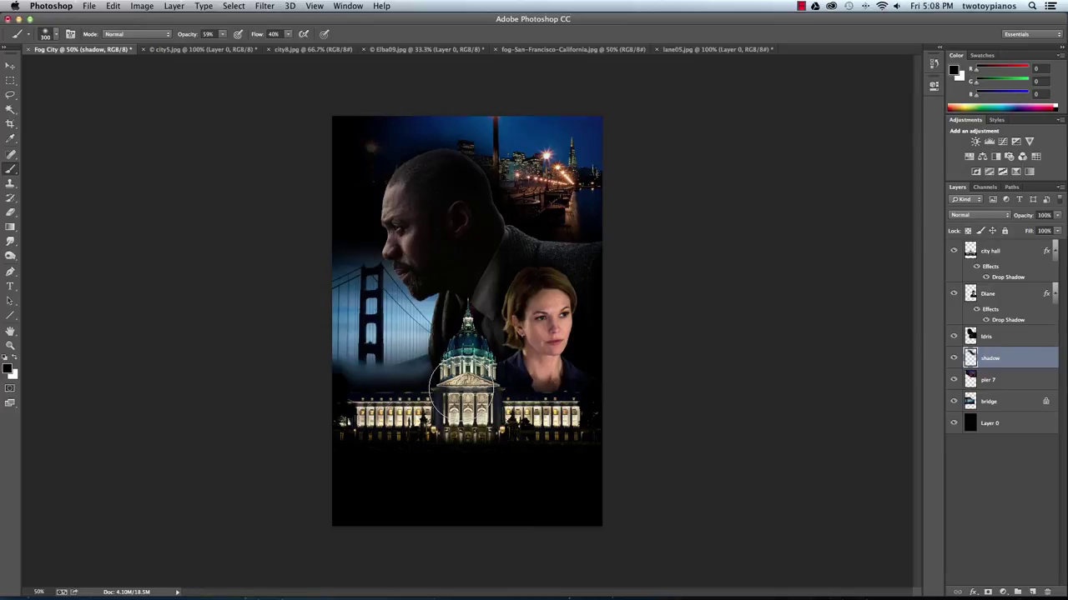
key(super+alt+z)
key(super+alt+z)
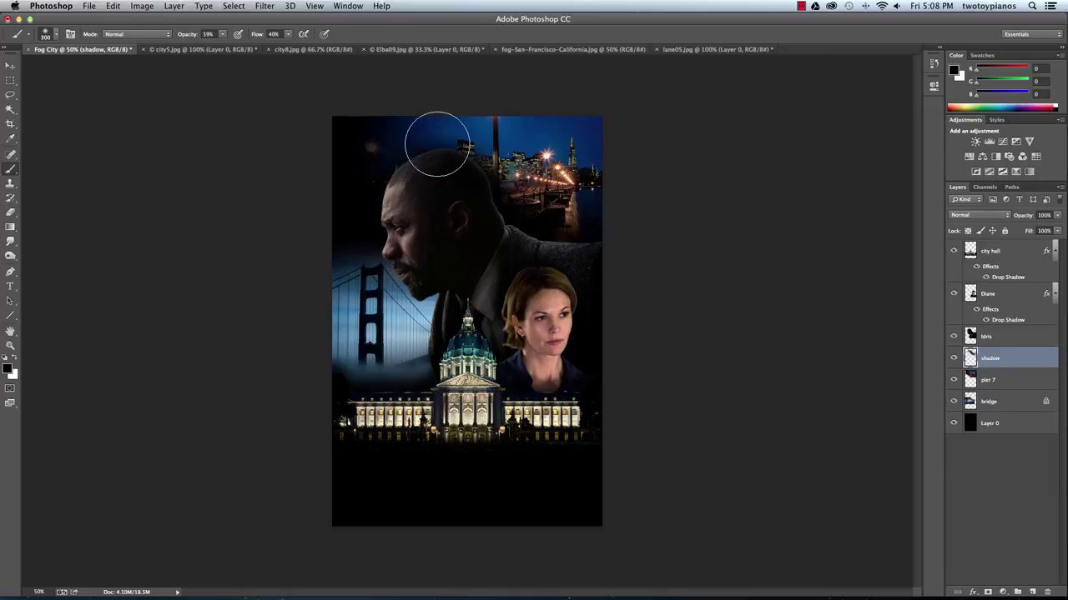
mouse_move(437, 144)
mouse_down()
mouse_move(448, 129)
mouse_move(525, 198)
mouse_move(543, 231)
mouse_move(595, 241)
mouse_up()
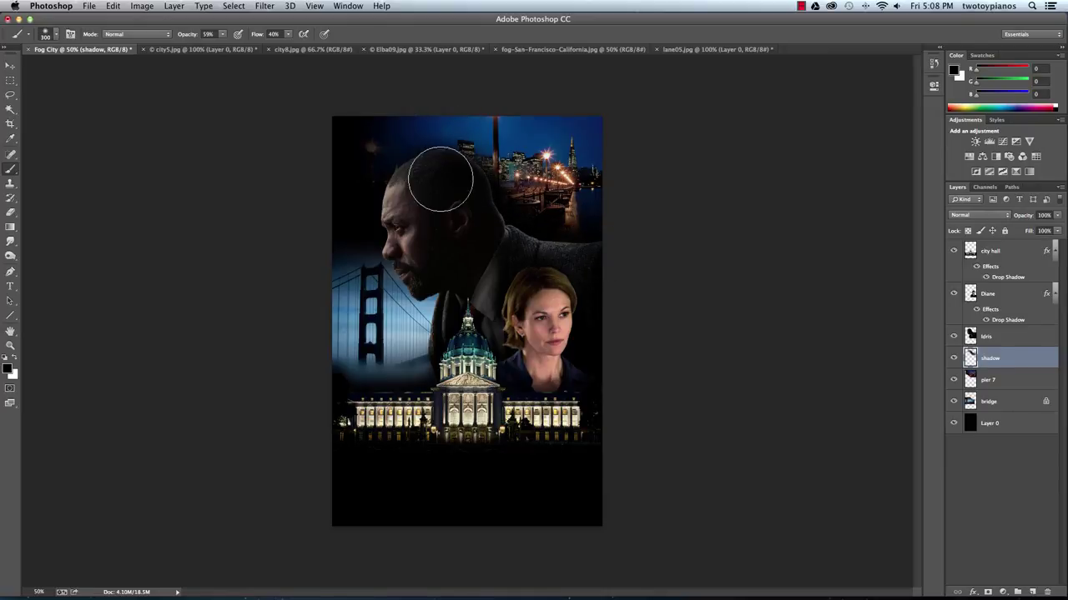
key(bracketright)
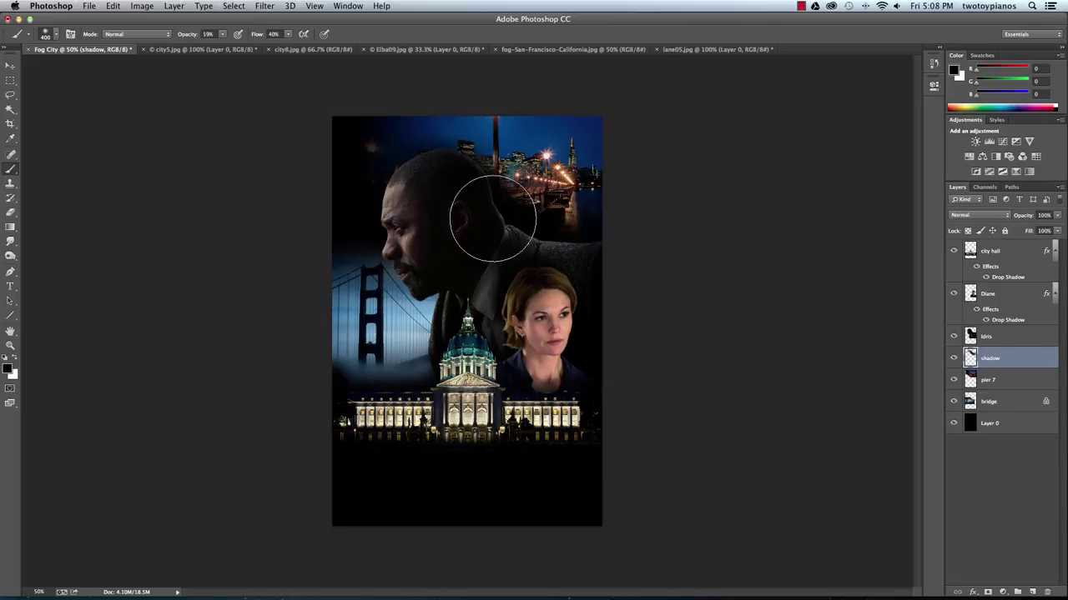
key(bracketright)
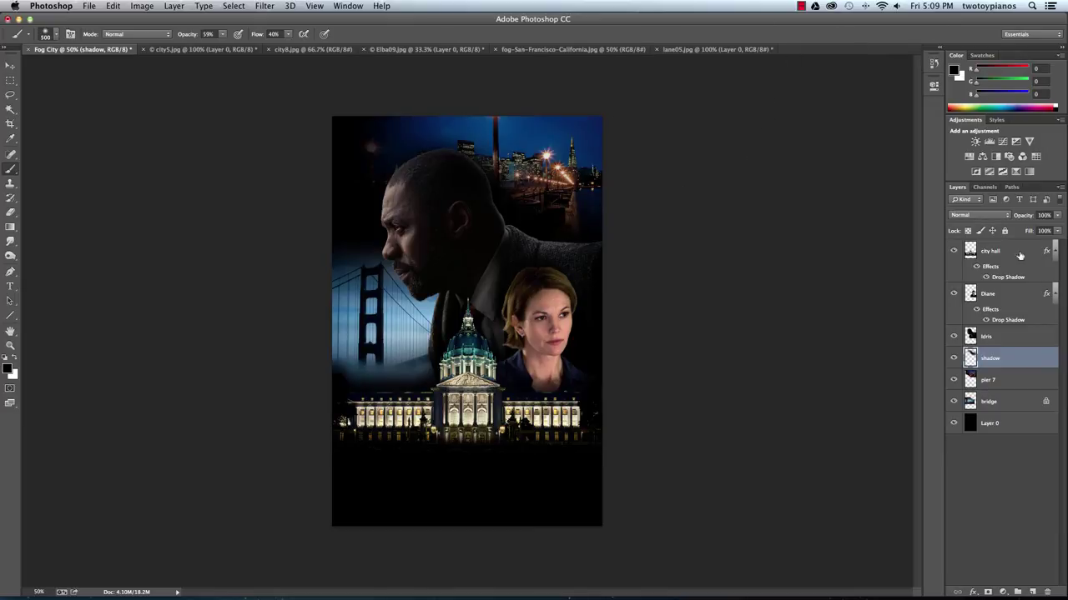
click(998, 384)
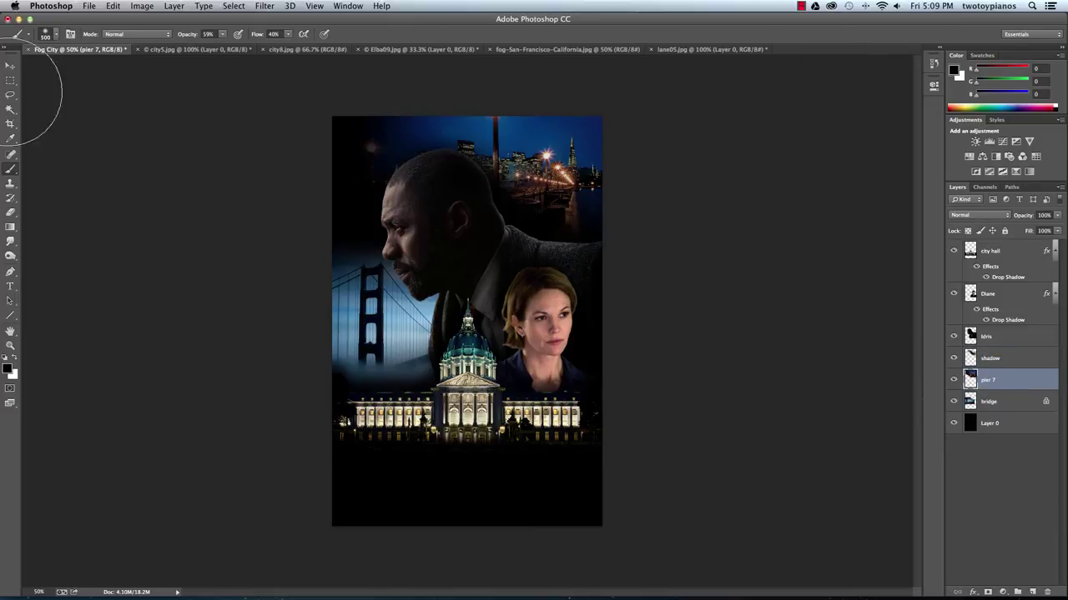
click(10, 67)
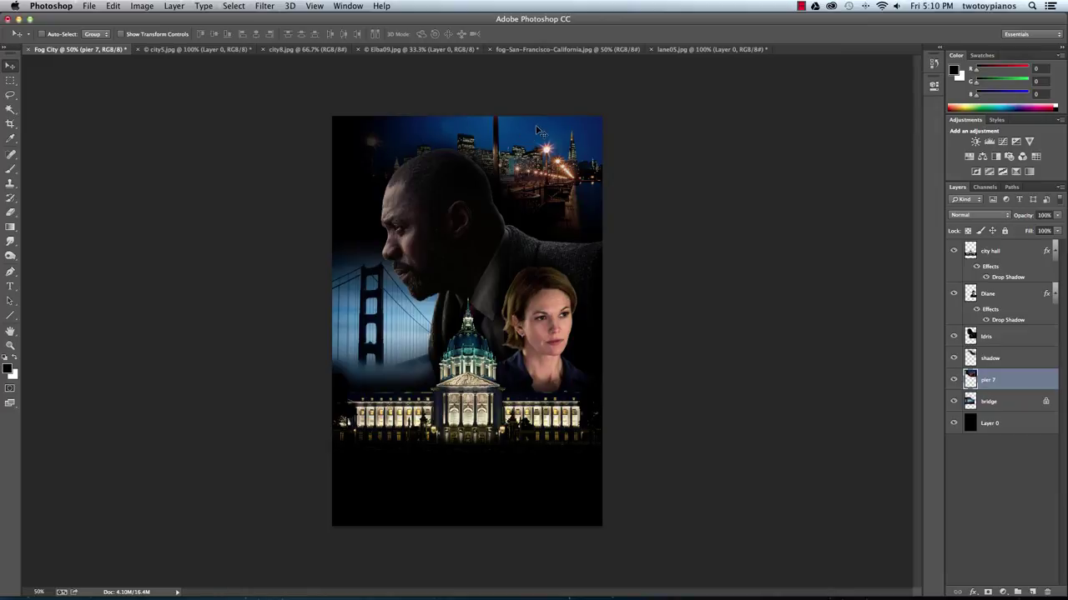
click(988, 252)
click(987, 359)
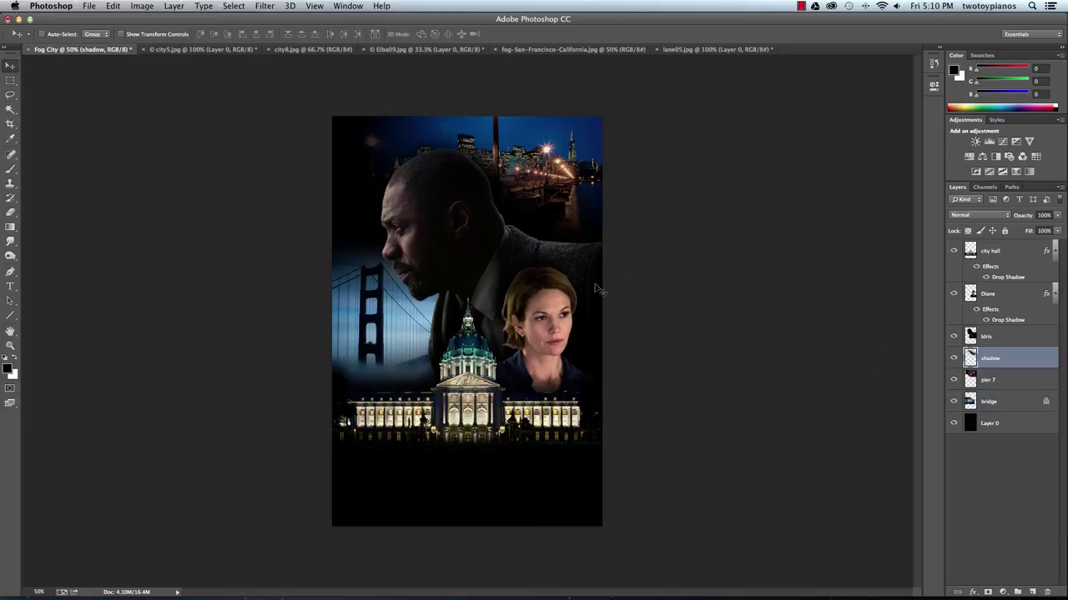
Add a Black & White adjustment layer, move it to the top of the stack, and toggle it to compare
click(1002, 592)
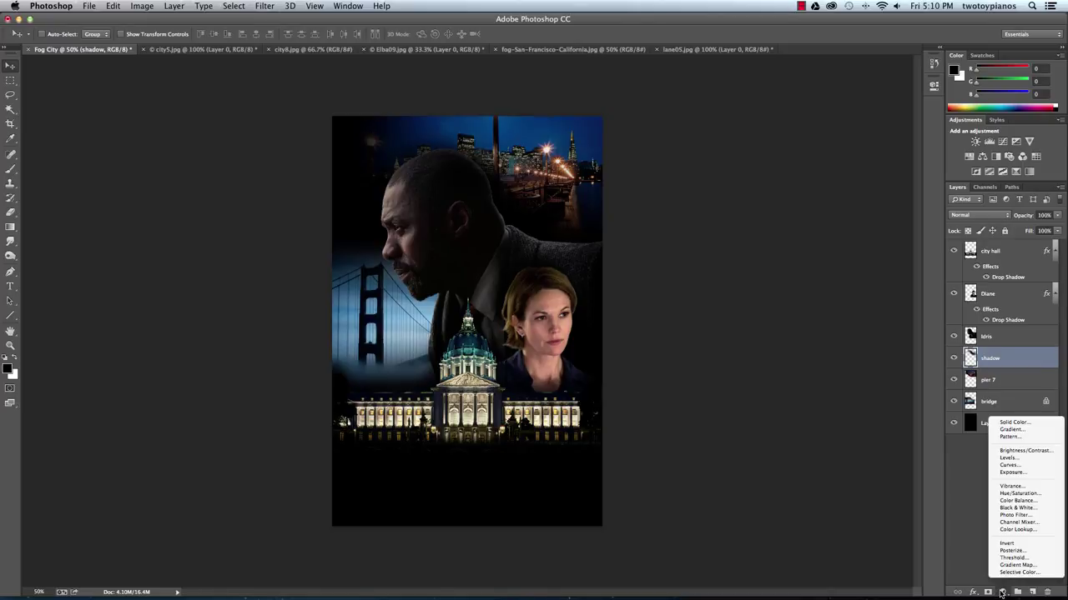
click(1038, 507)
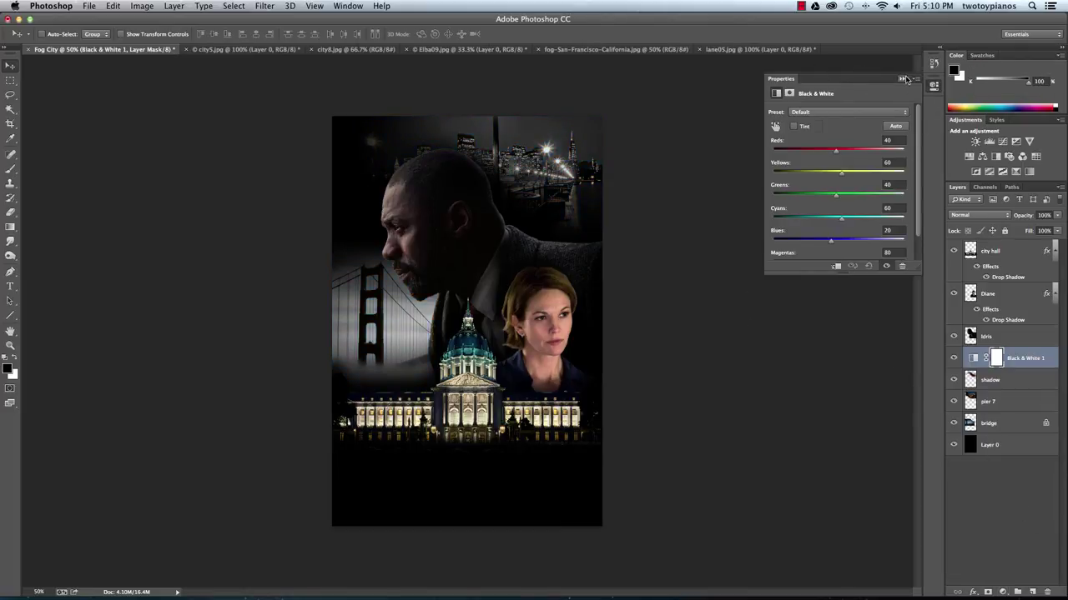
click(901, 80)
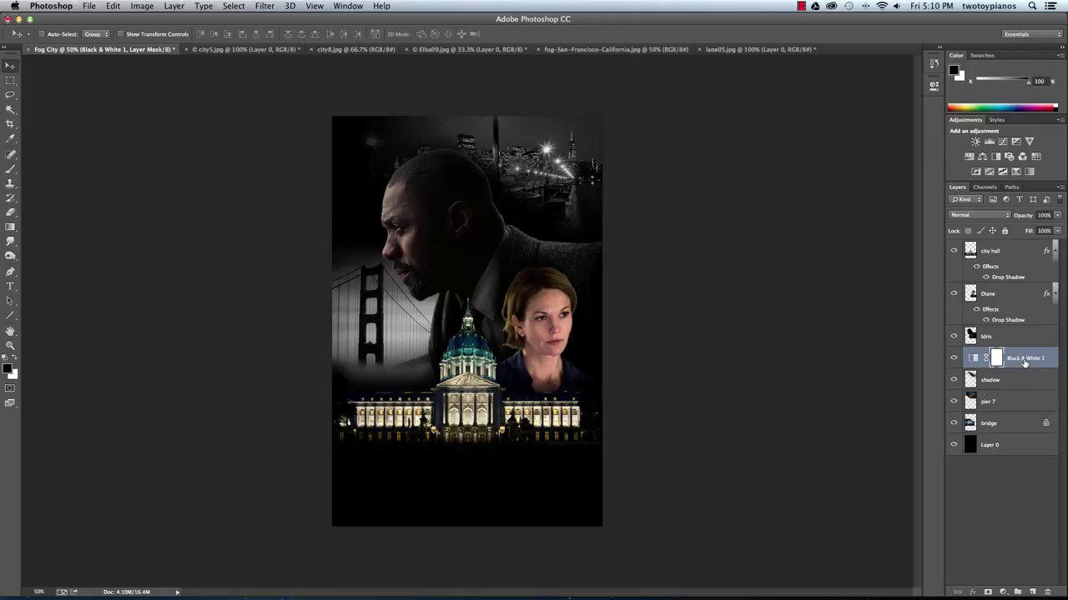
drag(1024, 362, 1037, 250)
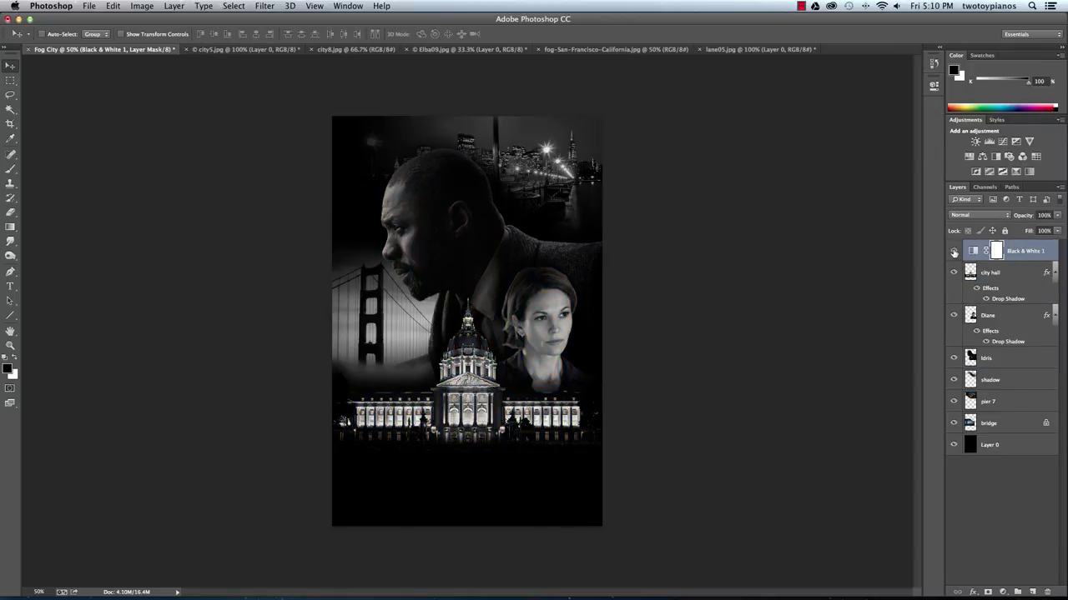
click(954, 251)
click(954, 252)
Add a Foreground to Background Gradient Fill layer and set its left stop to light blue 74b0fa
click(1002, 592)
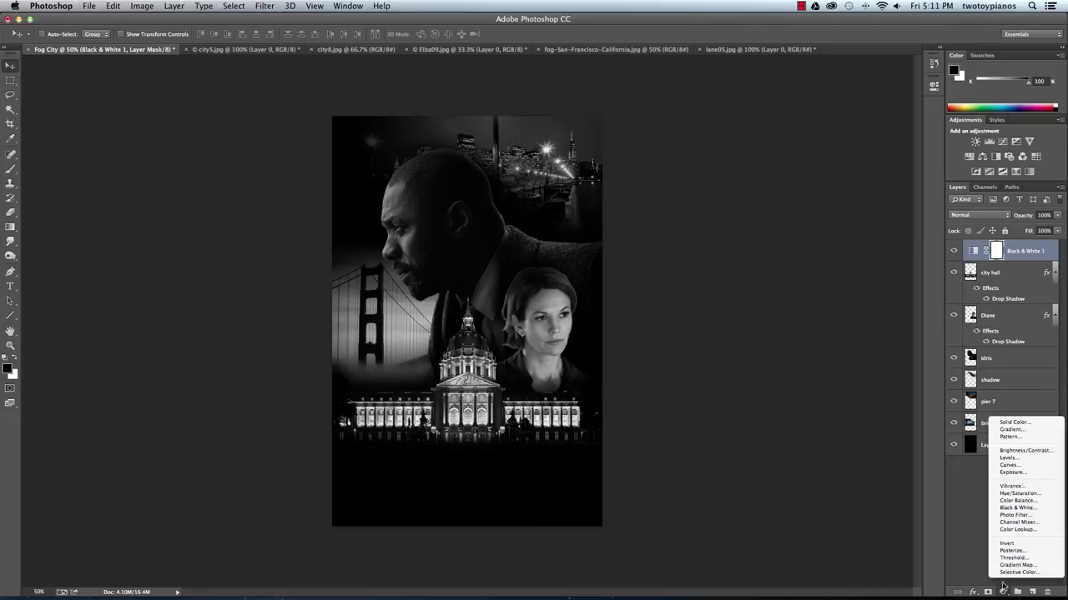
click(1048, 433)
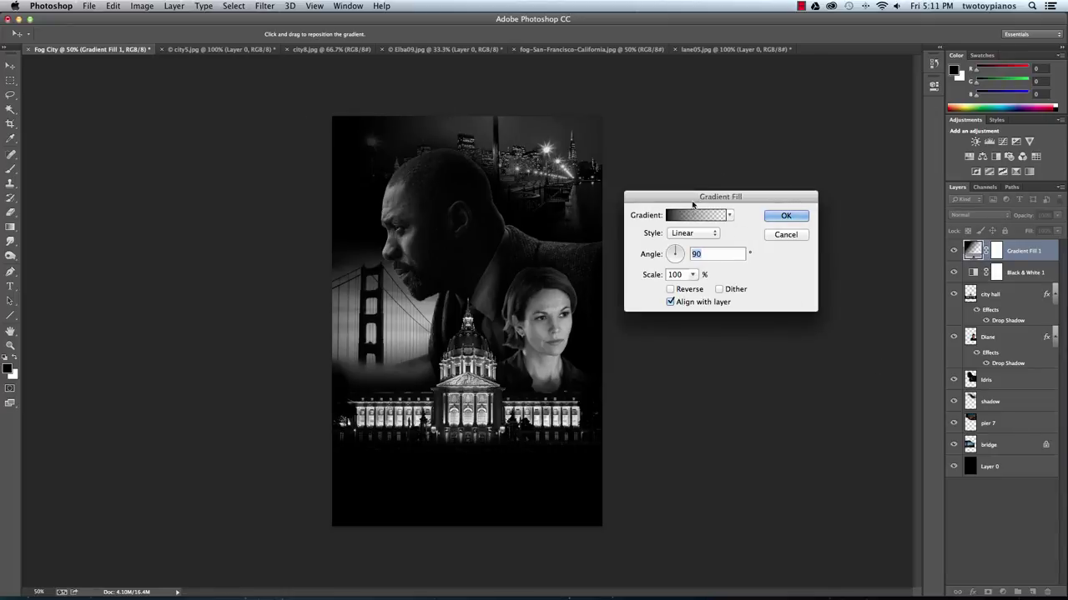
click(690, 217)
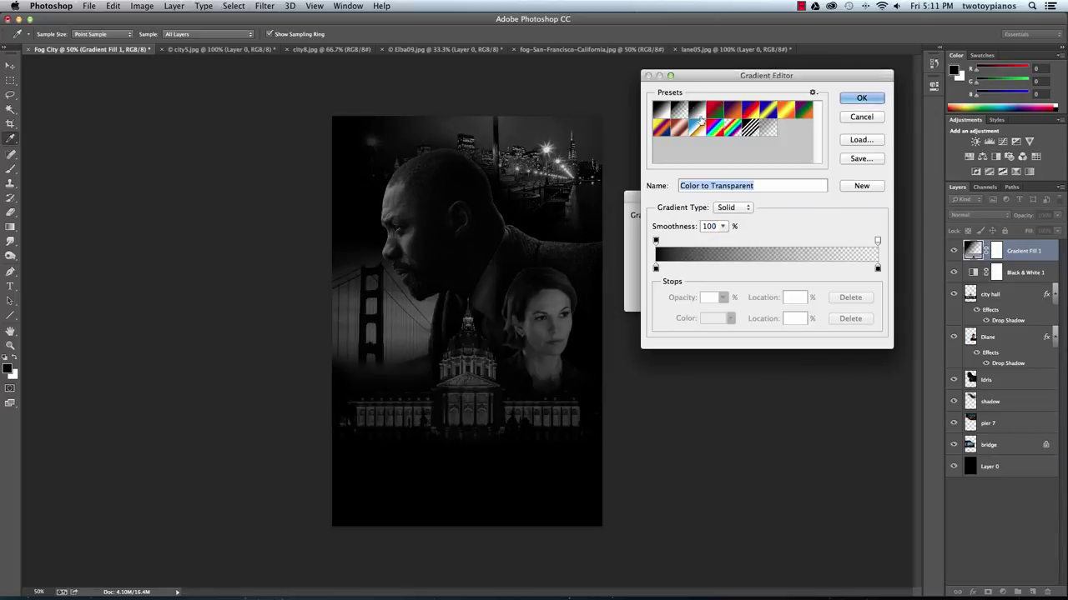
click(664, 109)
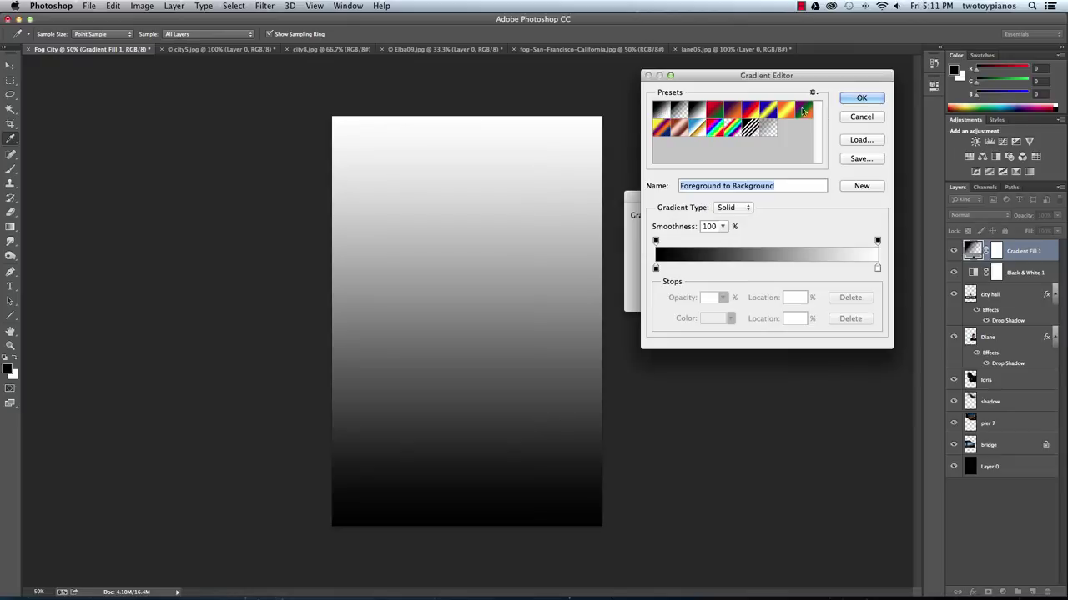
click(656, 269)
double_click(656, 269)
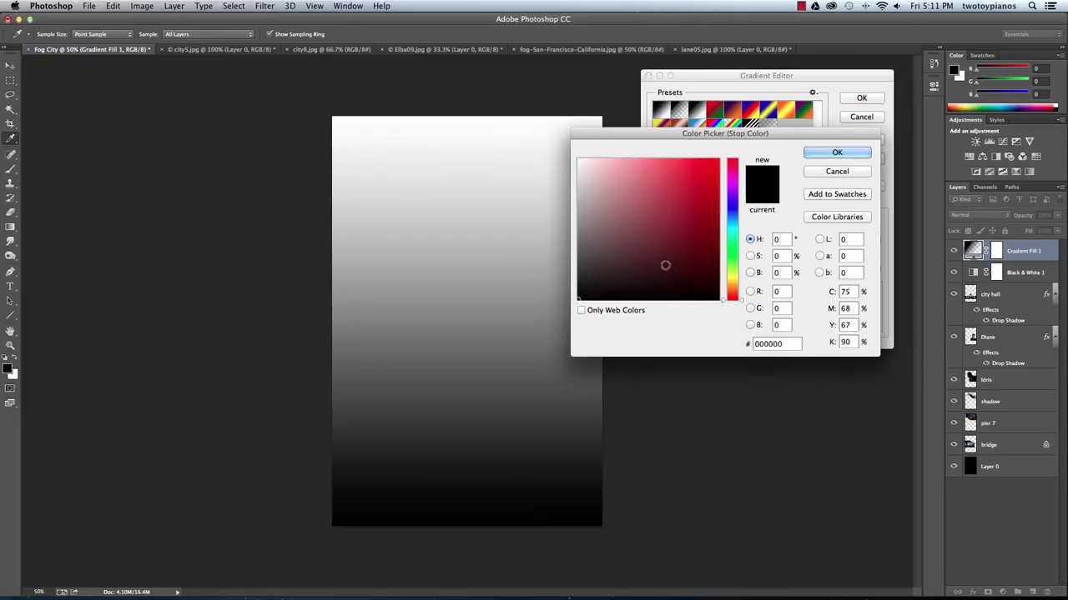
click(736, 215)
drag(737, 215, 737, 219)
click(653, 161)
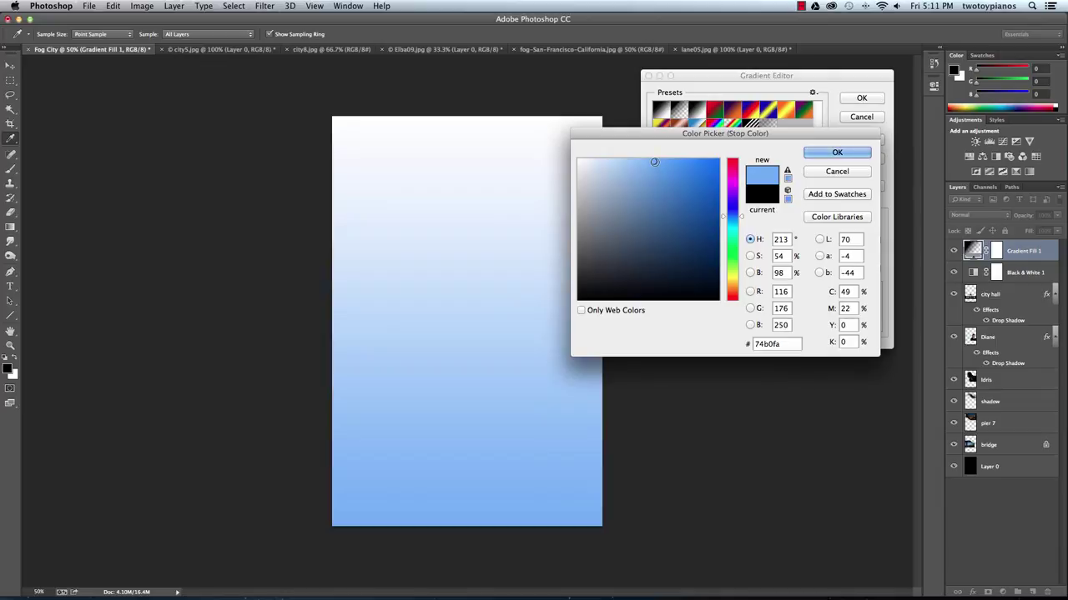
click(838, 153)
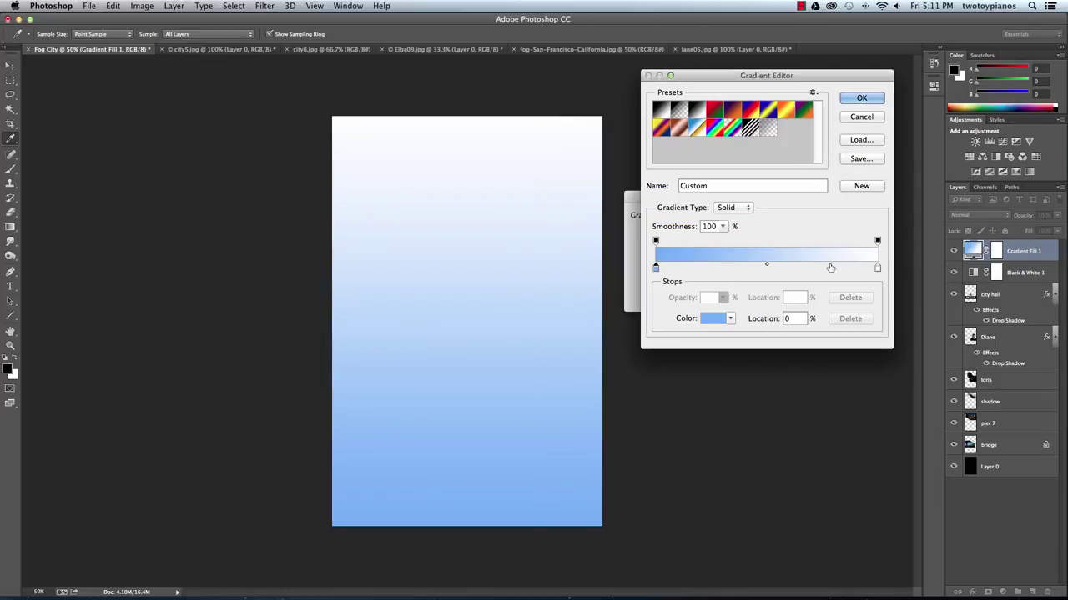
Set the right gradient stop to pale orange ffc778 and apply the gradient fill
click(877, 269)
double_click(876, 269)
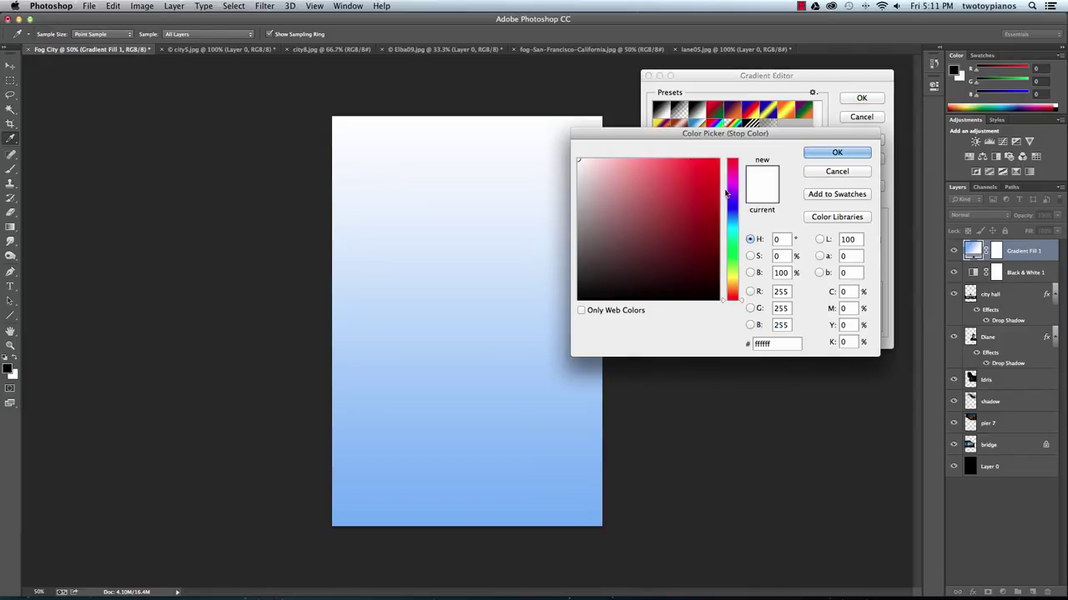
click(735, 281)
drag(737, 282, 737, 286)
drag(706, 226, 653, 159)
click(836, 151)
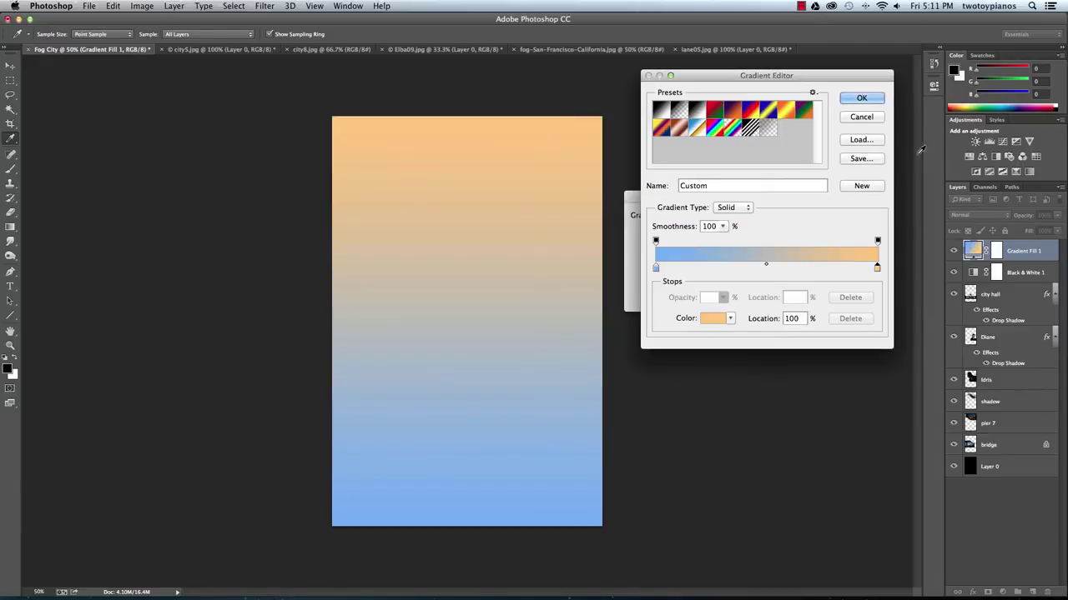
click(862, 99)
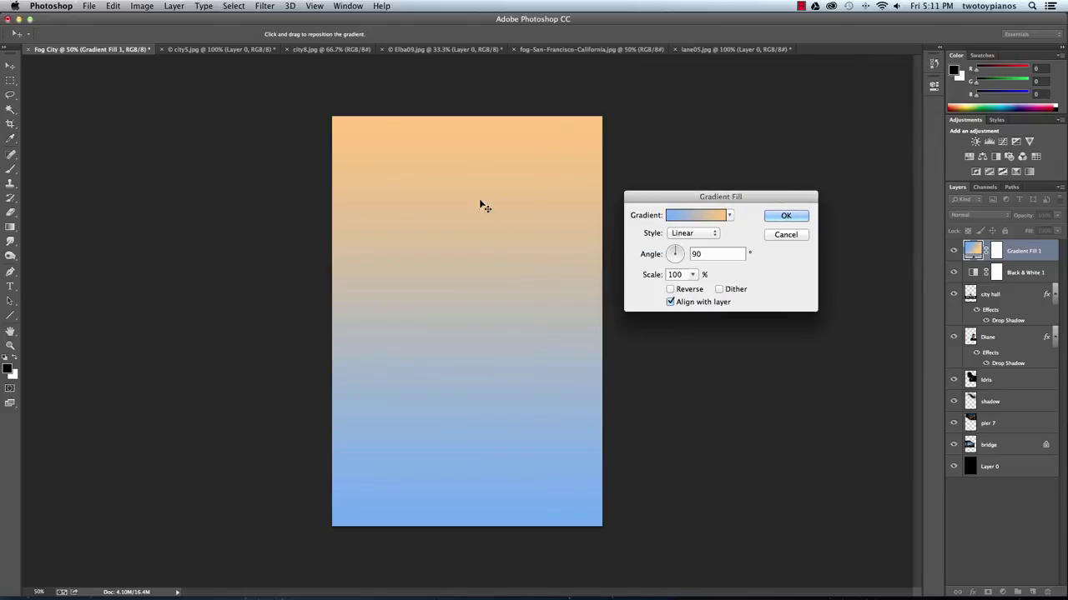
click(785, 217)
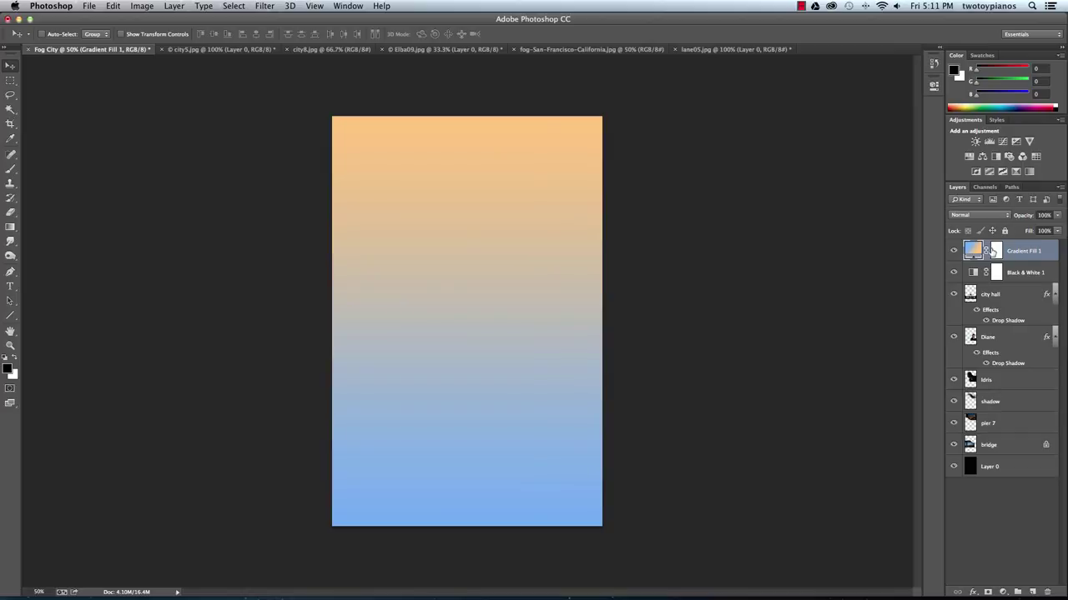
Blend Gradient Fill 1 in Overlay mode, toggle its visibility to compare, and select the city hall layer
click(959, 217)
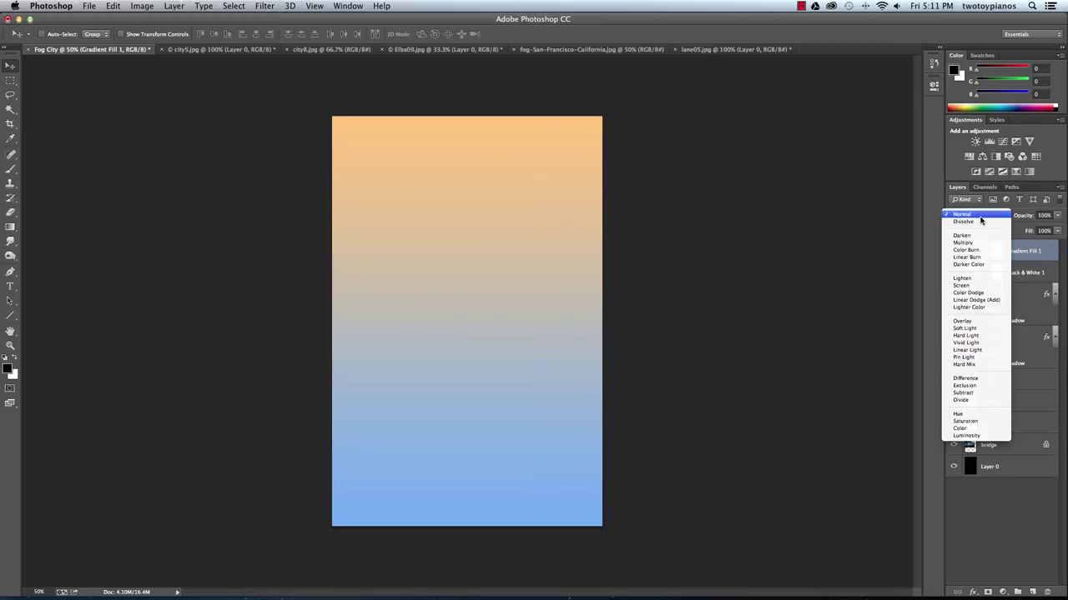
click(982, 323)
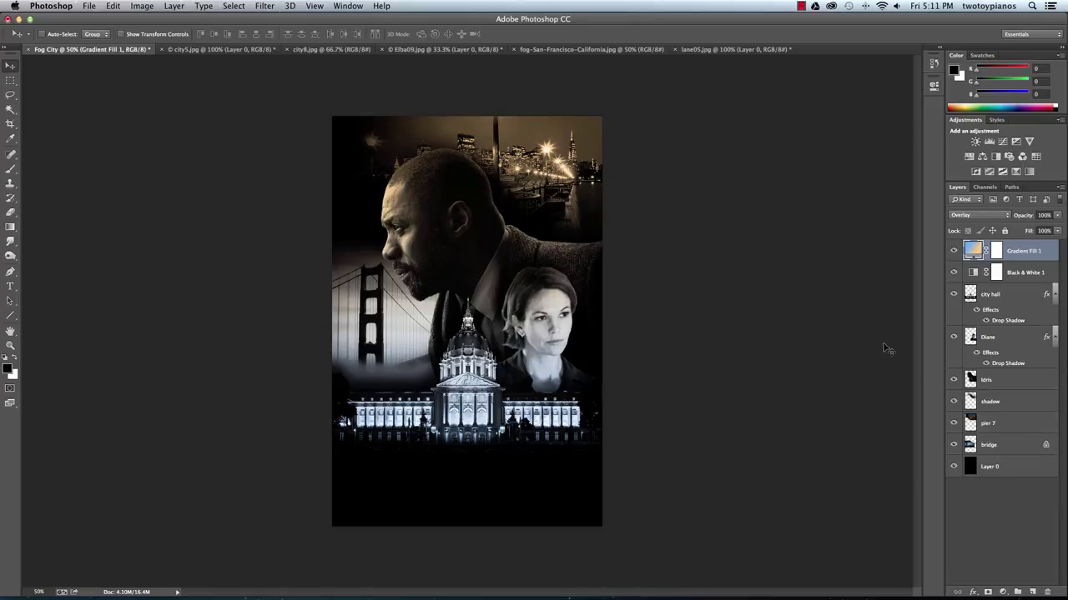
click(954, 251)
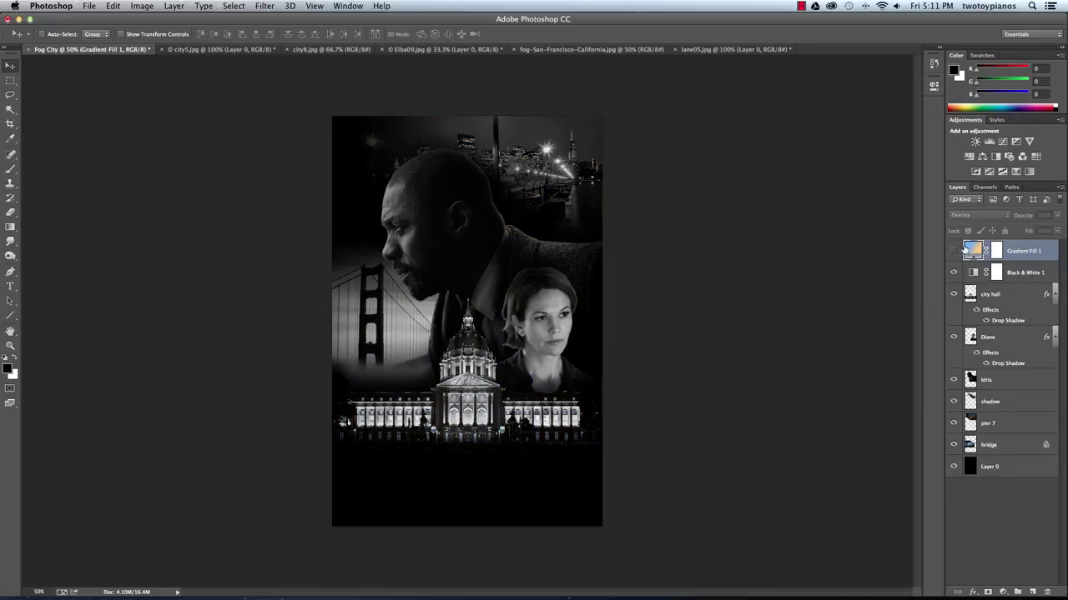
click(954, 251)
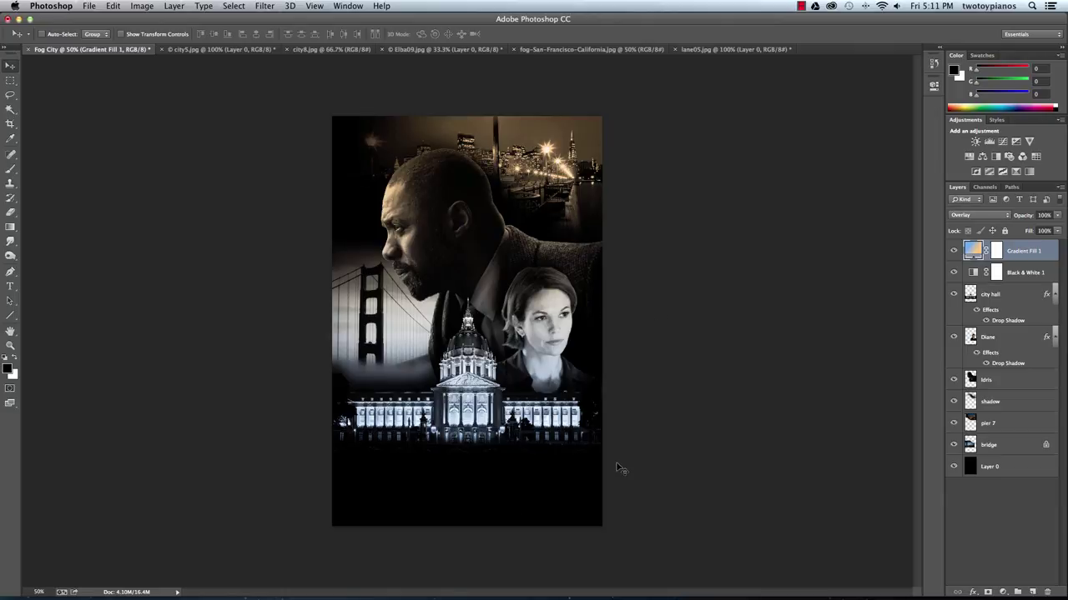
click(991, 296)
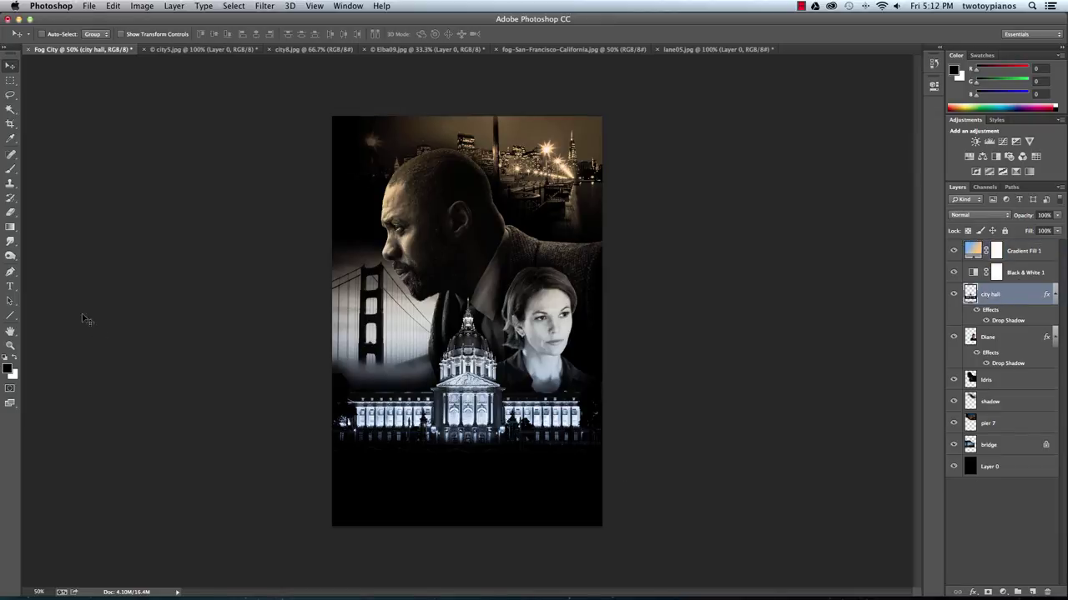
Draw a text box across the bottom of the poster with the Type tool
click(10, 286)
drag(339, 463, 615, 526)
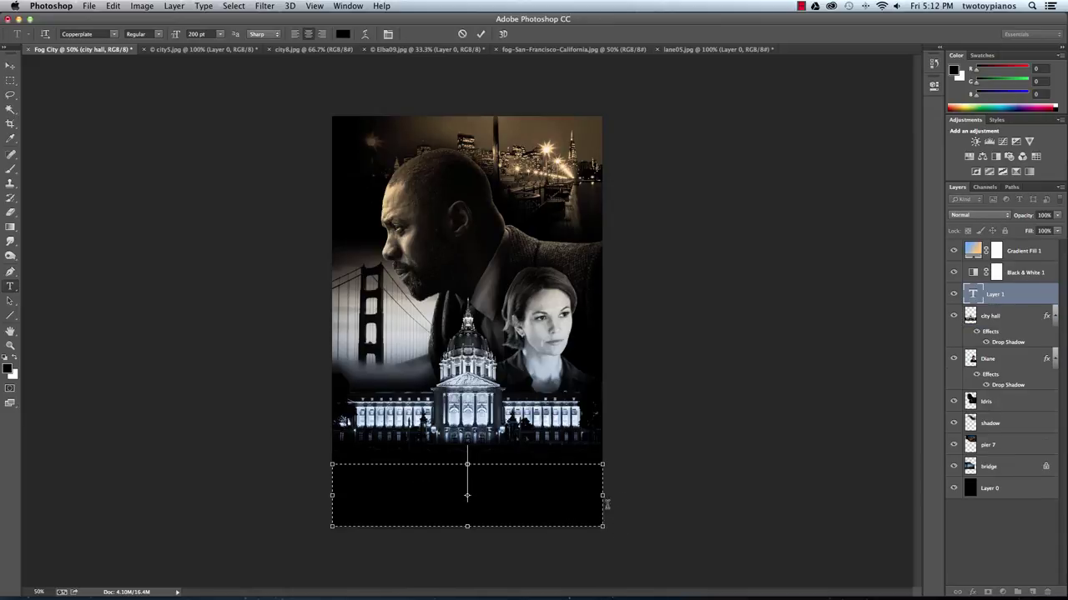
drag(467, 464, 467, 452)
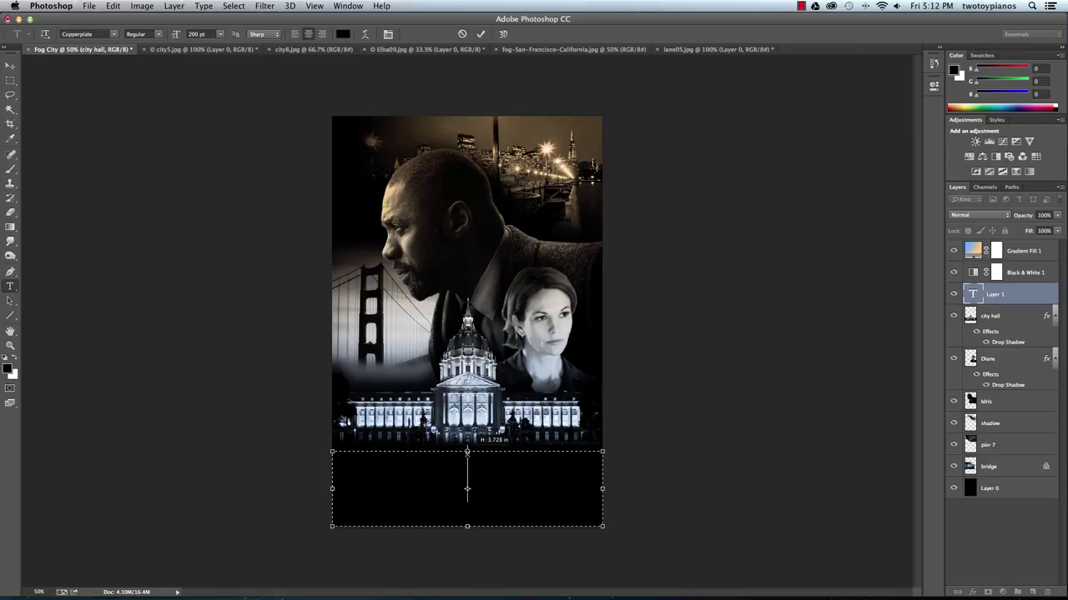
Type FOG CITY in white Copperplate and commit the title text
click(114, 34)
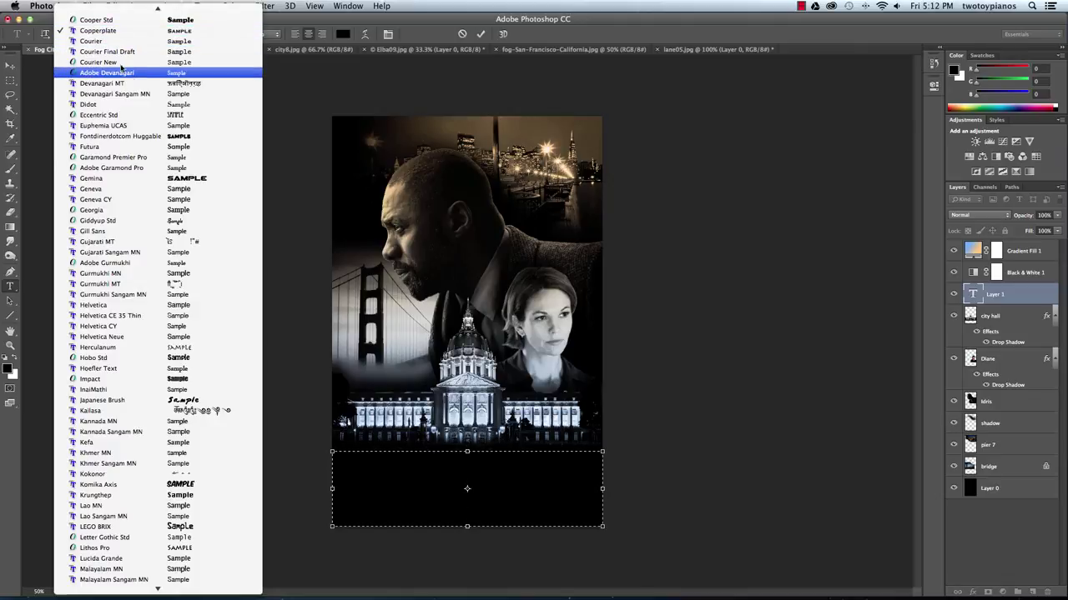
click(151, 31)
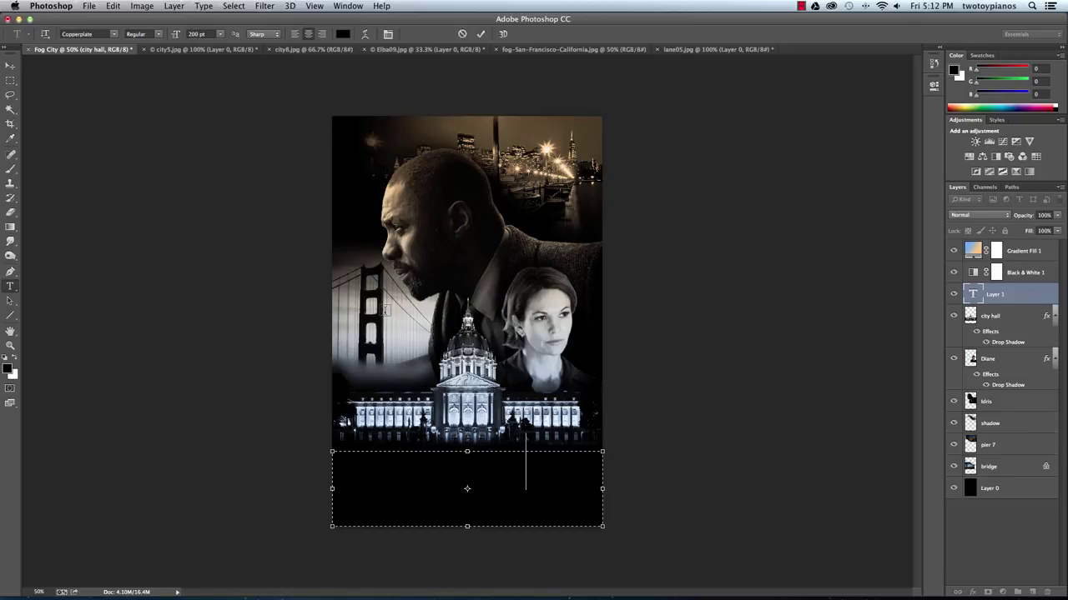
key(BackSpace)
key(BackSpace)
key(BackSpace)
click(343, 34)
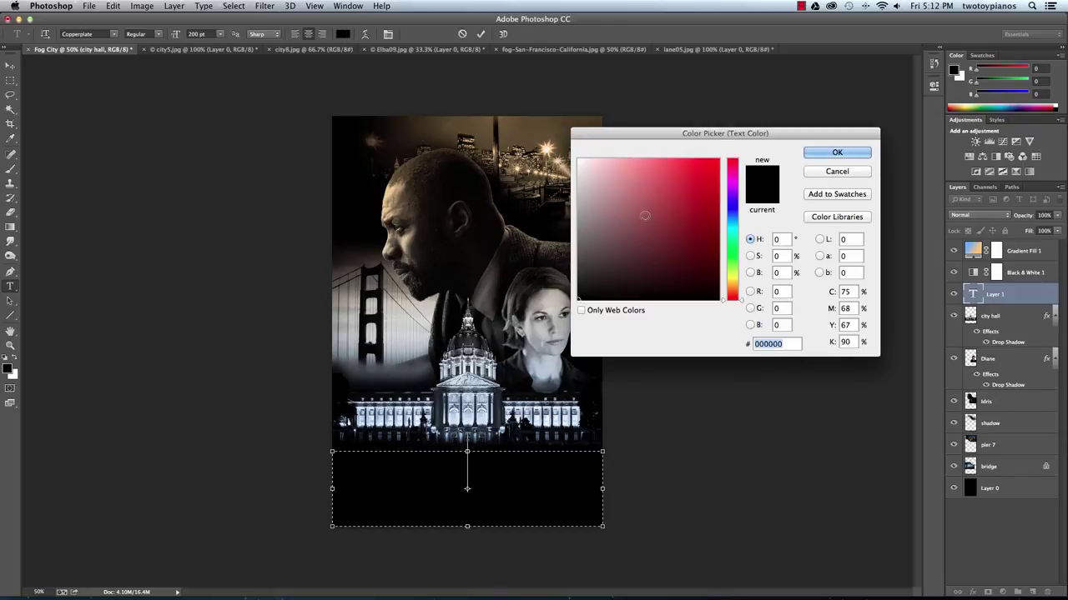
drag(645, 216, 505, 90)
key(Return)
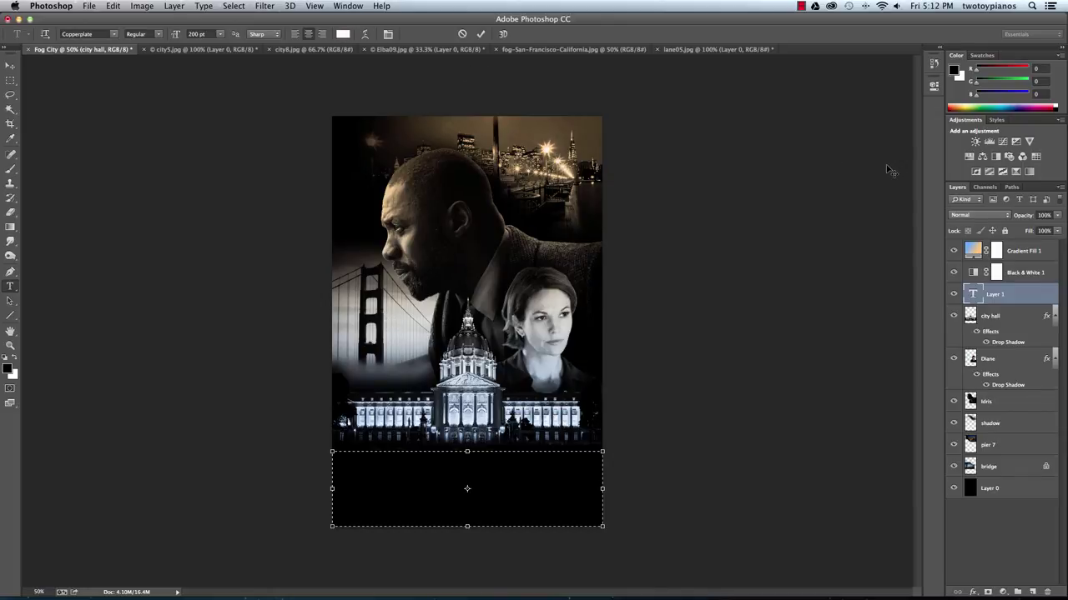
text(FOG)
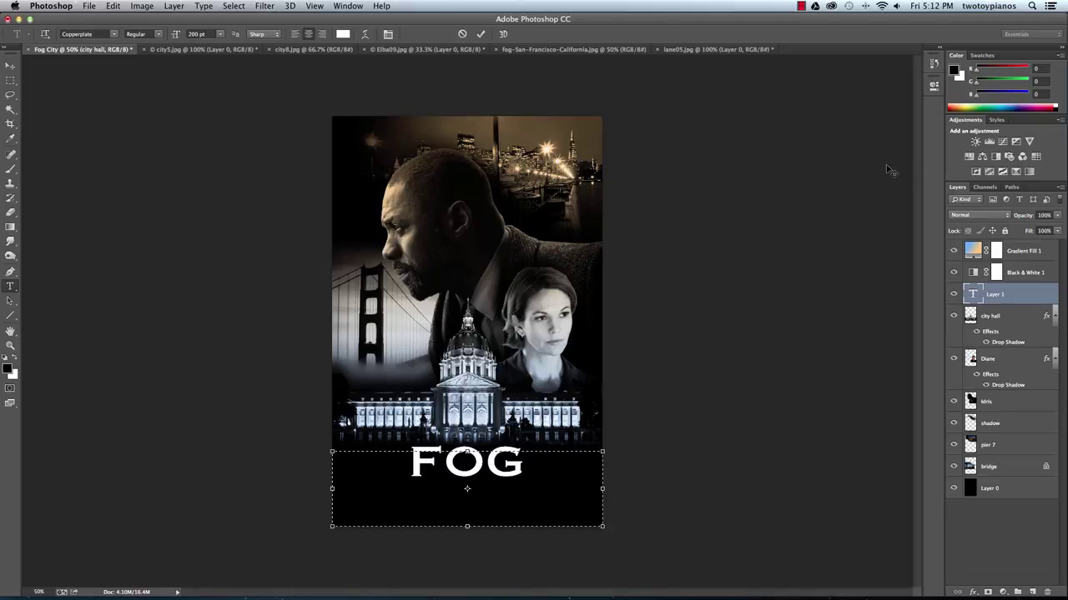
text( CITY)
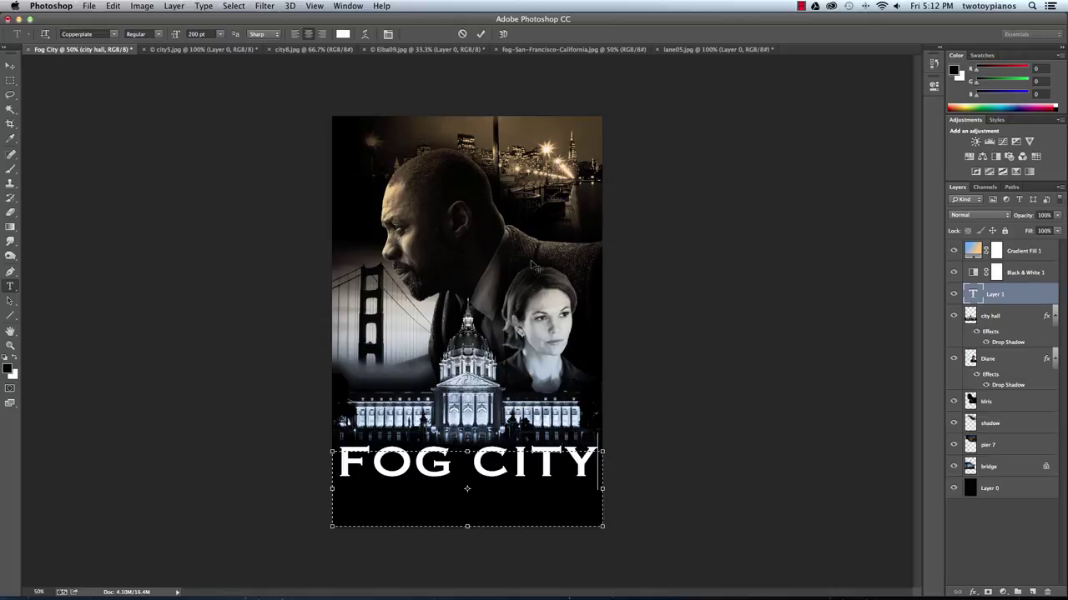
click(9, 64)
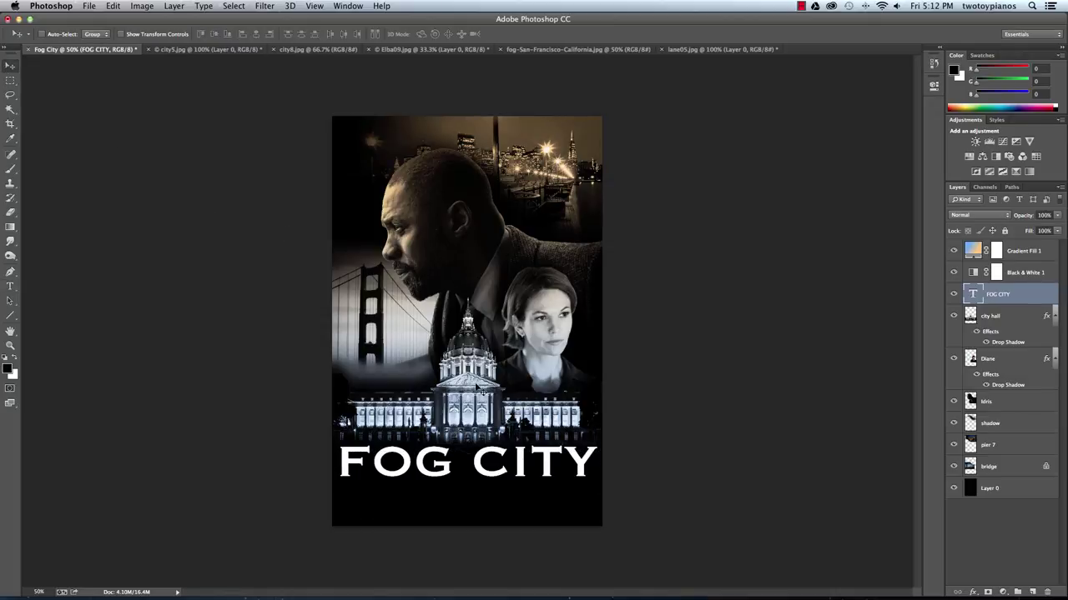
Move the FOG CITY title lower and scale it proportionally to about 90%
drag(480, 466, 479, 486)
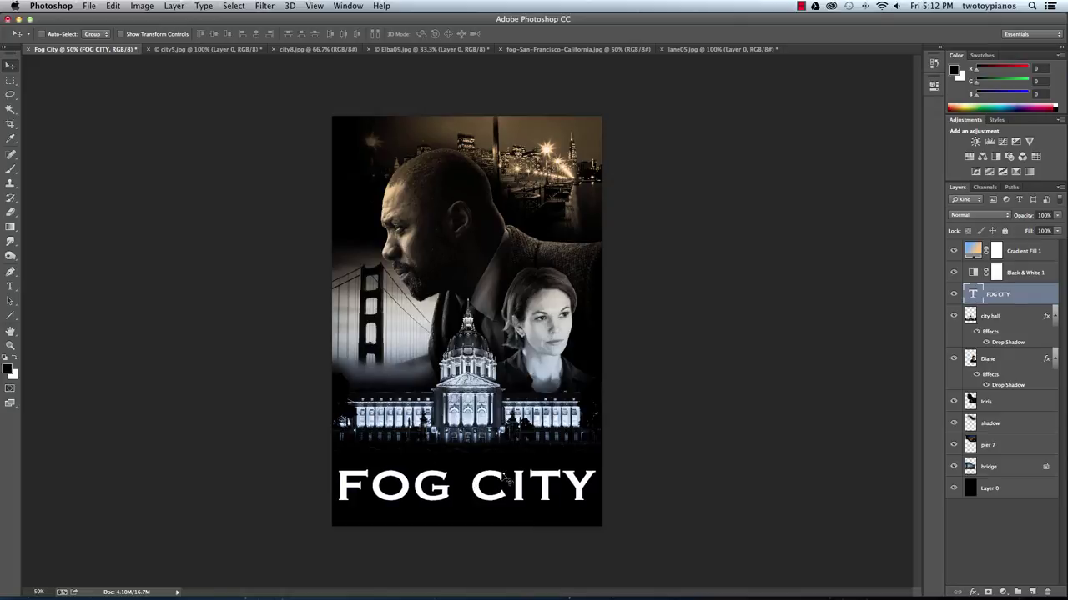
key(super+t)
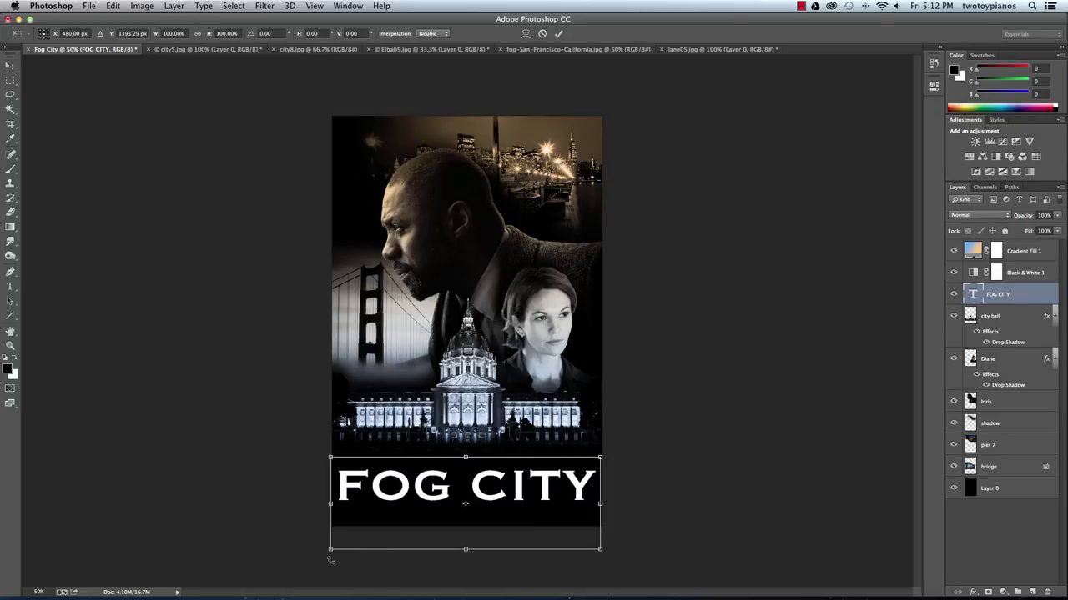
drag(330, 551, 343, 542)
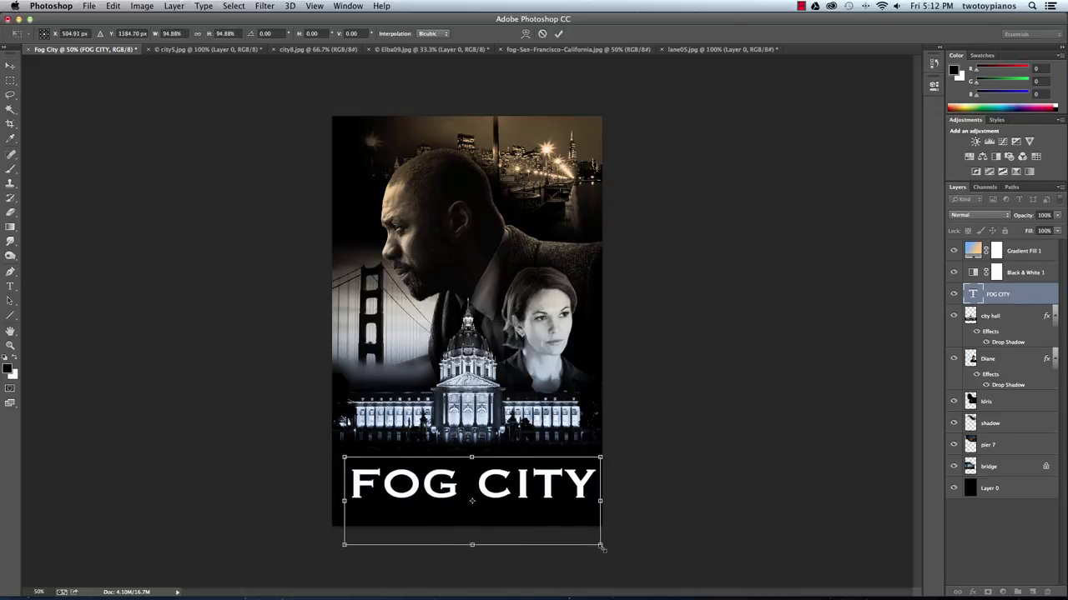
drag(600, 543, 589, 541)
key(Return)
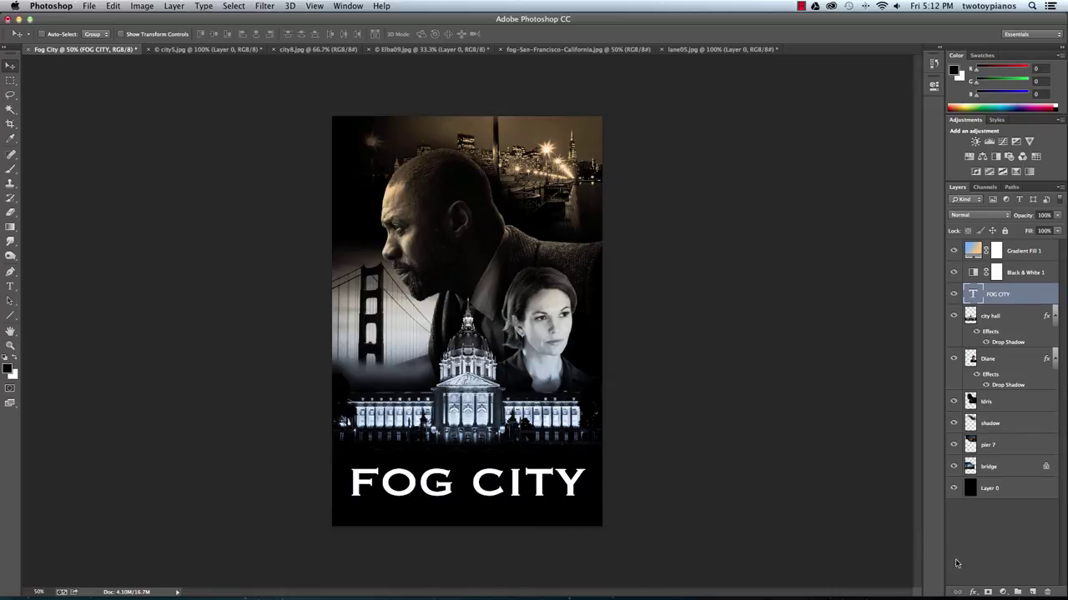
Add a Gradient Overlay to the FOG CITY title with its scale reduced to 92%
click(973, 592)
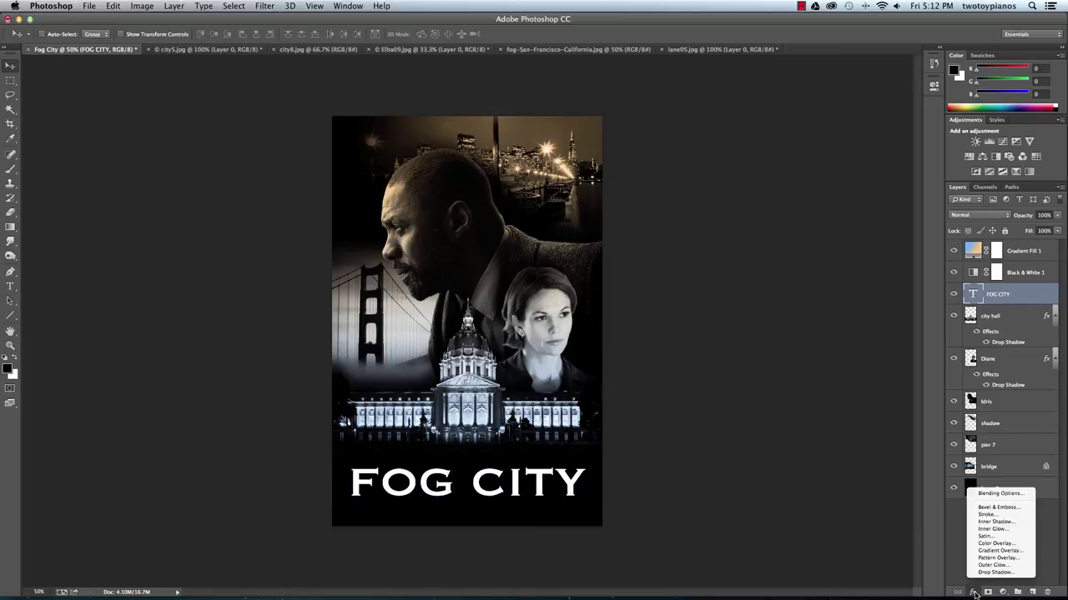
click(1018, 551)
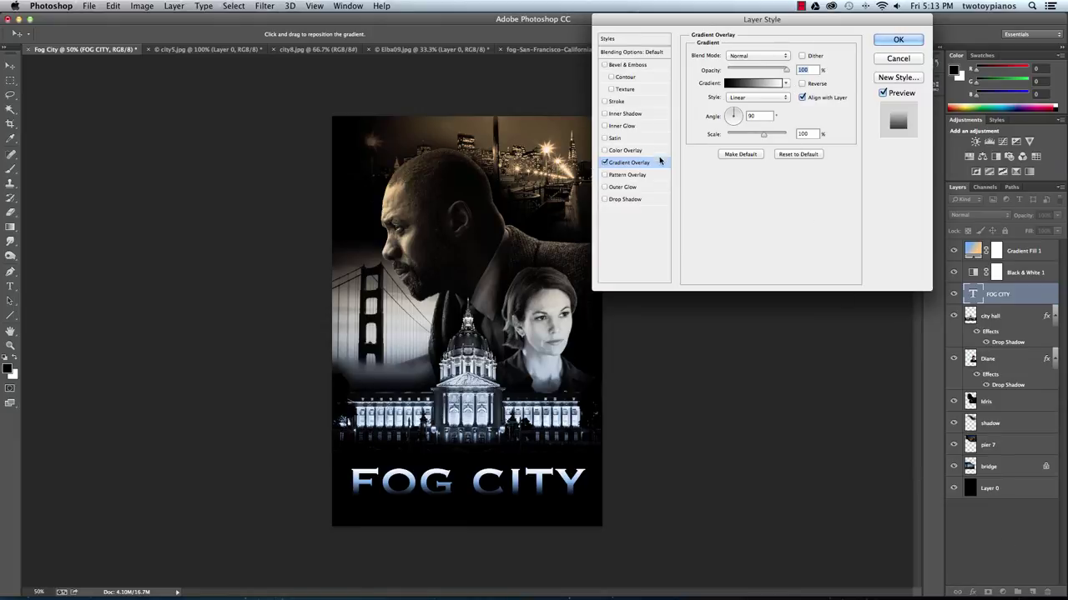
click(604, 125)
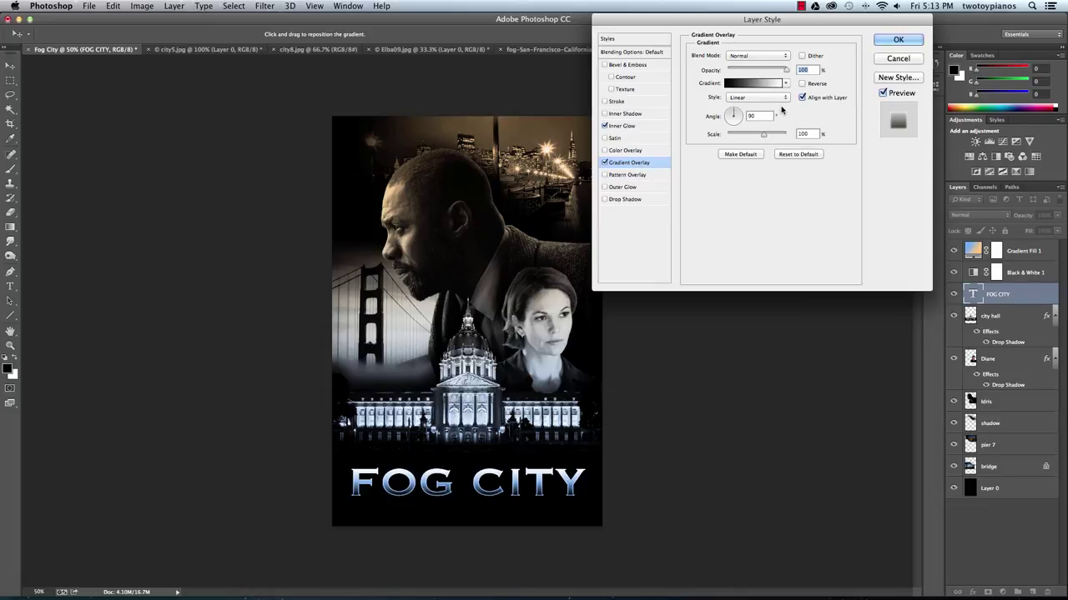
click(809, 121)
mouse_move(772, 138)
mouse_down()
mouse_move(753, 145)
mouse_move(762, 147)
mouse_up()
Give the title a light-blue Inner Glow with 3% choke and 6 px size, and apply
click(630, 126)
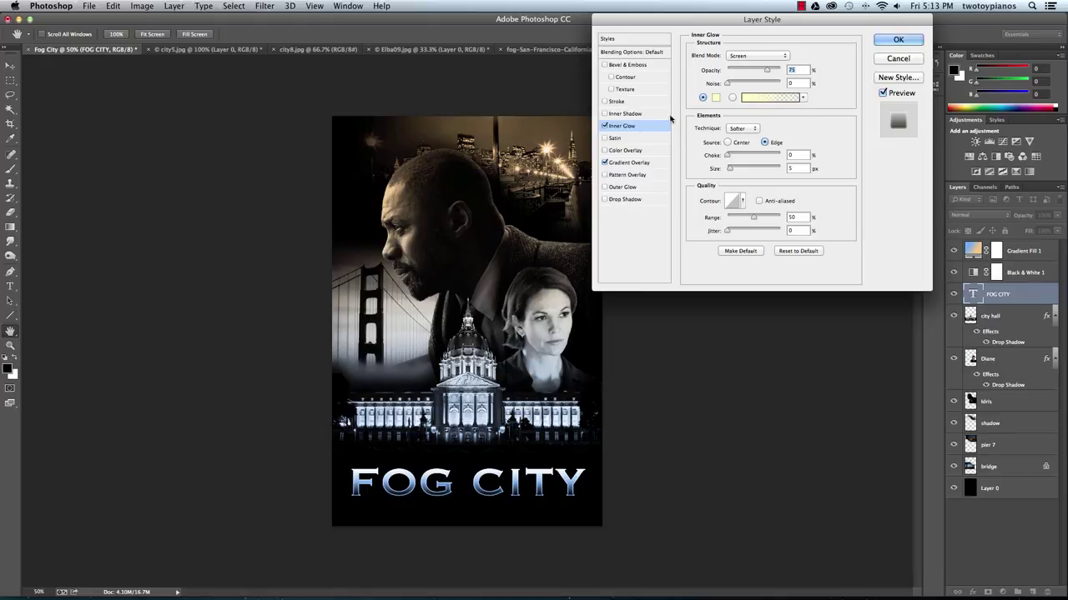
click(715, 98)
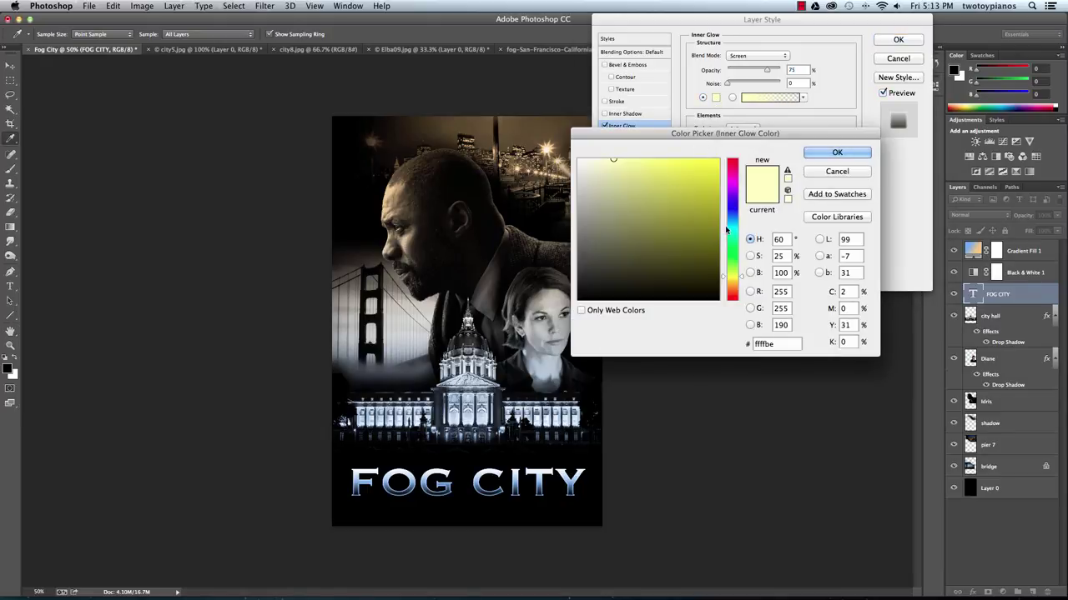
drag(727, 225, 729, 219)
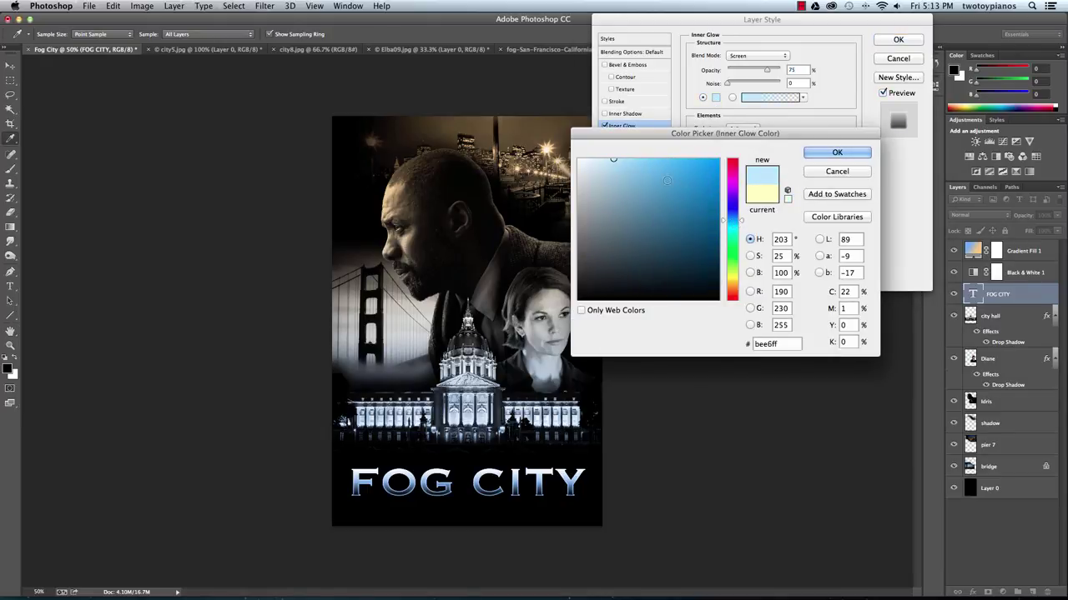
click(834, 155)
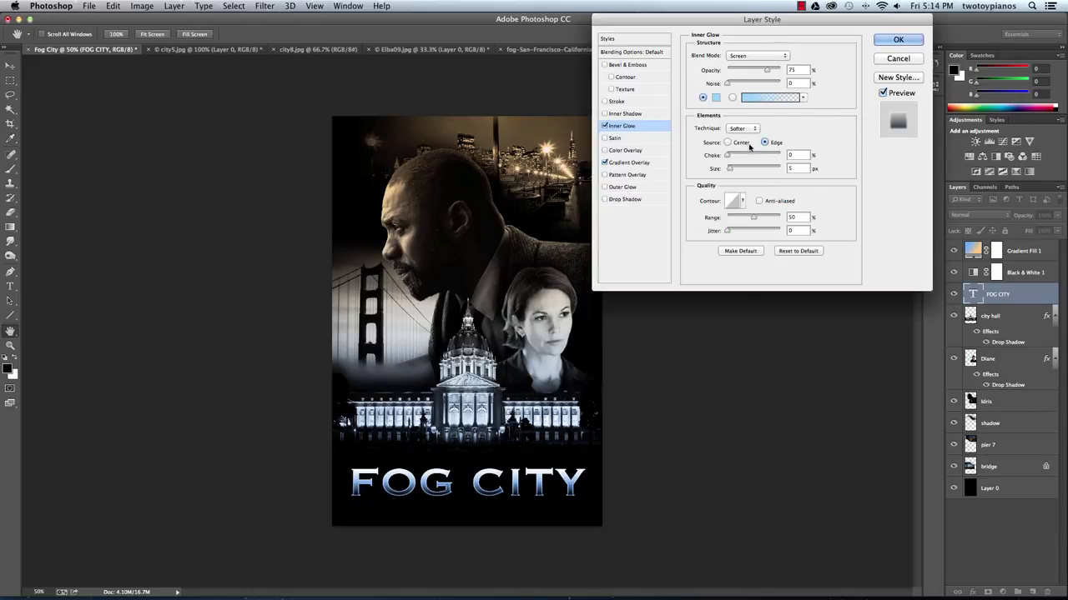
mouse_move(728, 157)
mouse_down()
mouse_move(739, 159)
mouse_move(722, 161)
mouse_move(731, 173)
mouse_up()
text(6)
click(898, 39)
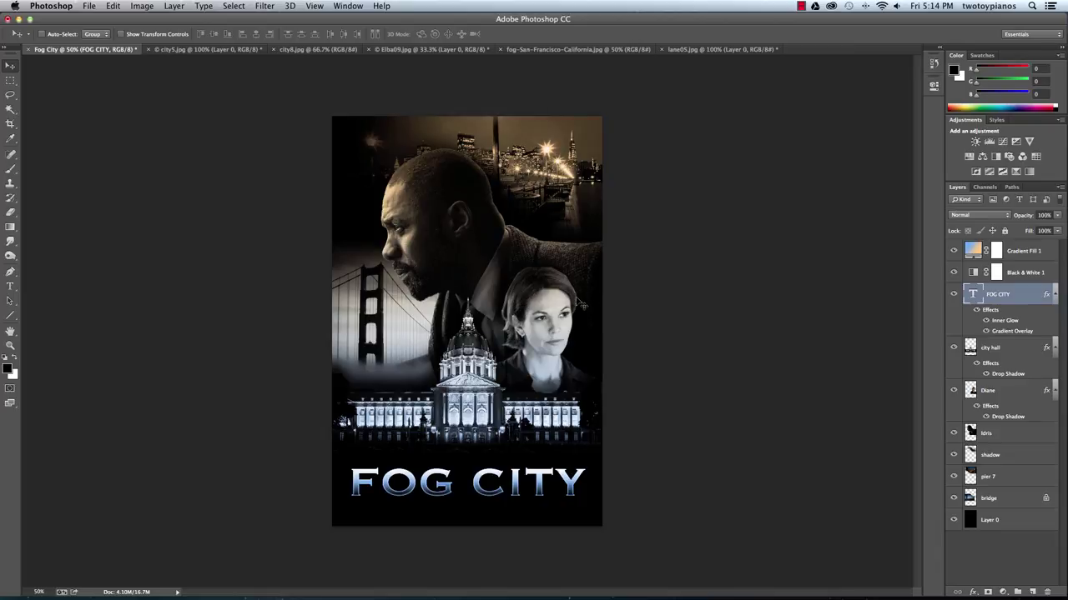
Erase the light fringe along the left hair edge on the Diane layer, then zoom back out
click(1014, 392)
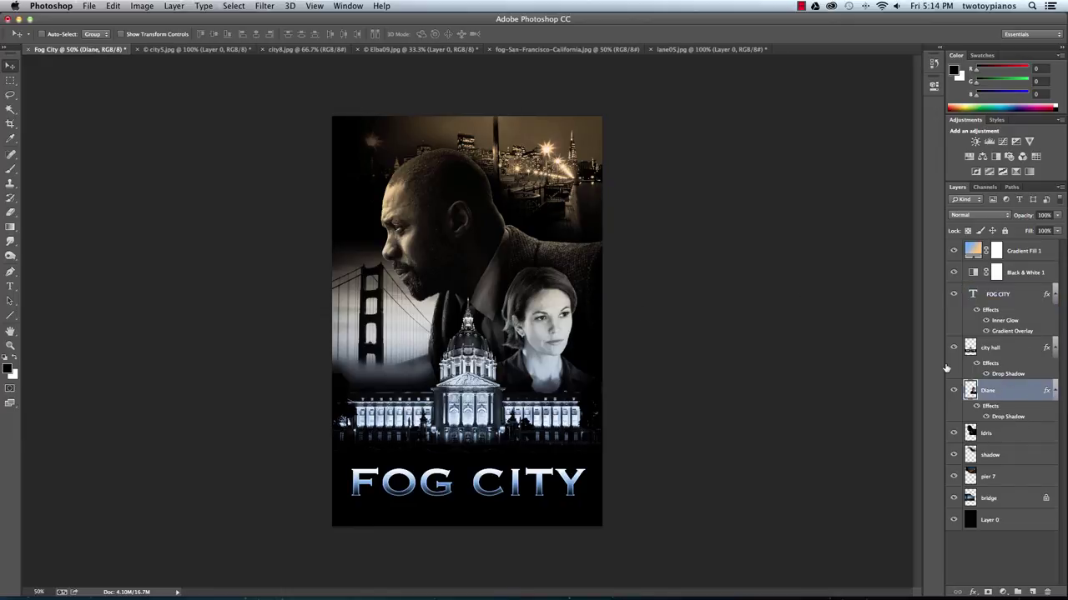
key(super+equal)
key(super+equal)
key(super+equal)
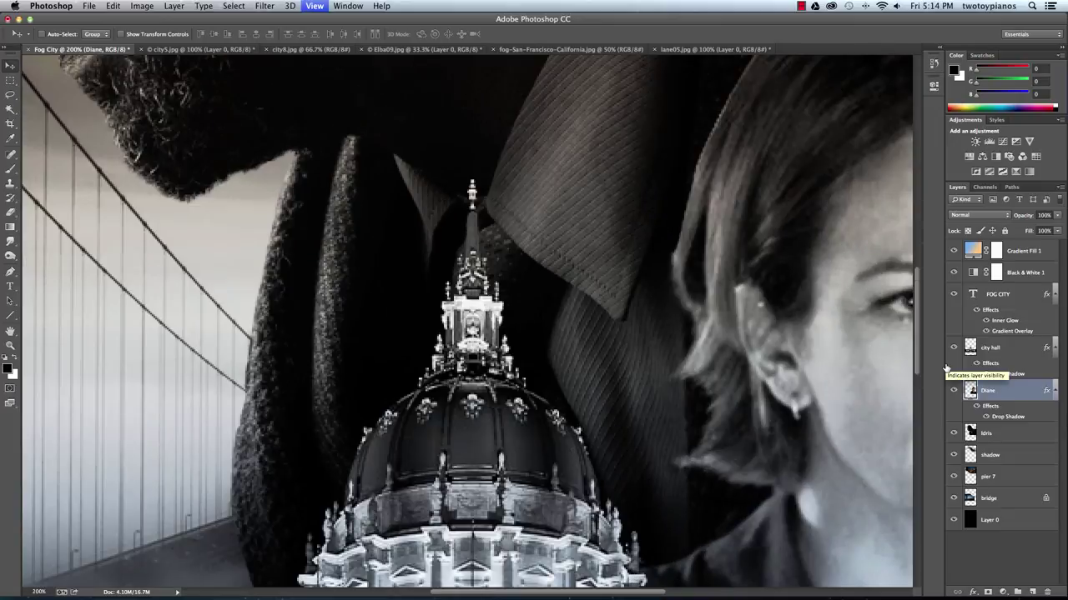
super+click(779, 228)
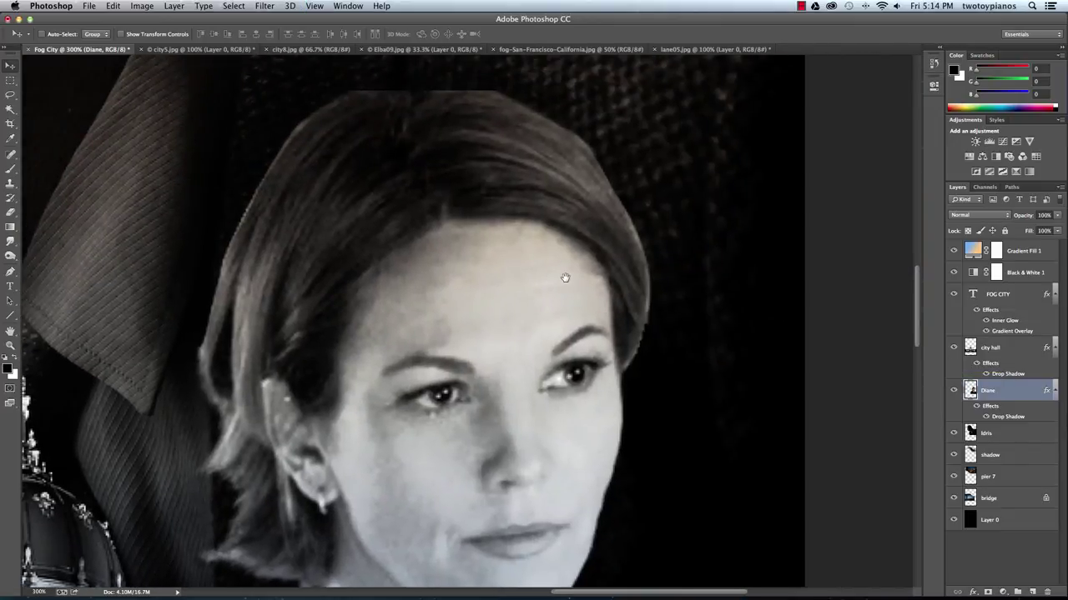
click(11, 212)
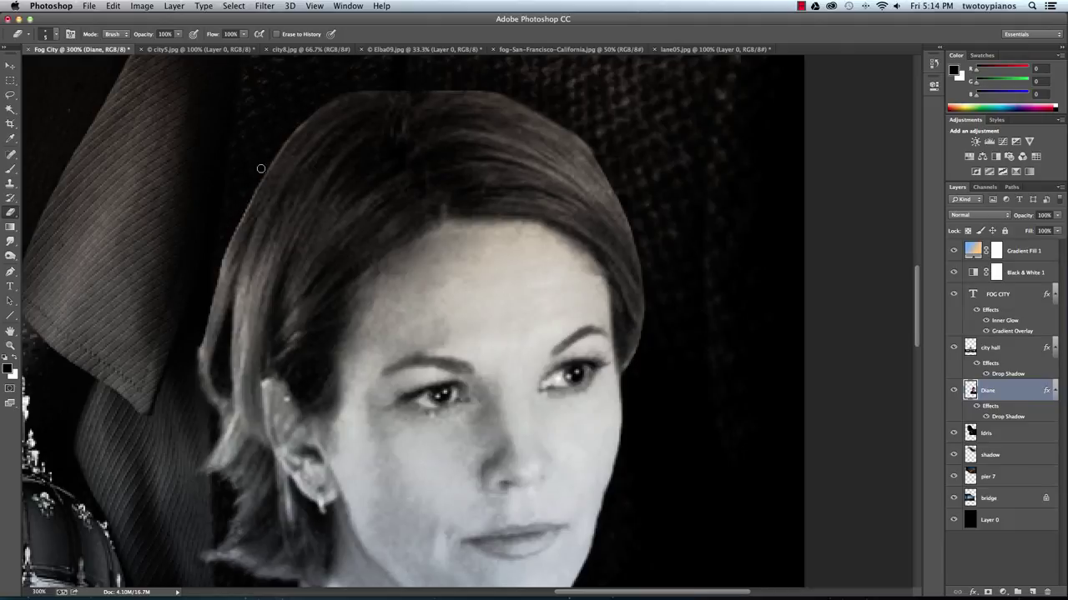
mouse_move(240, 216)
mouse_down()
mouse_move(222, 239)
mouse_move(212, 300)
mouse_up()
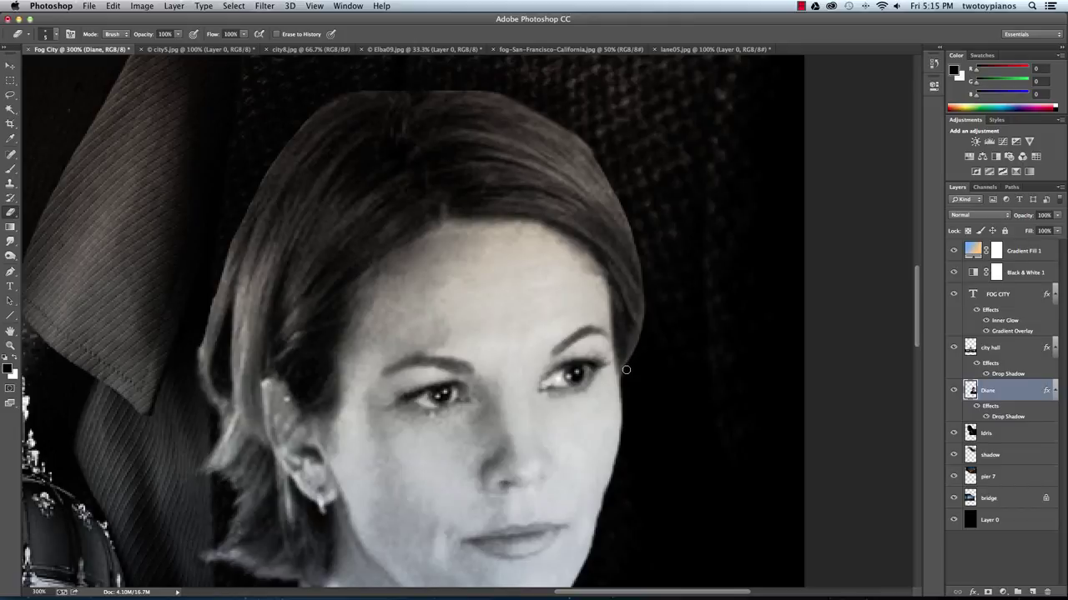
key(super+minus)
key(super+minus)
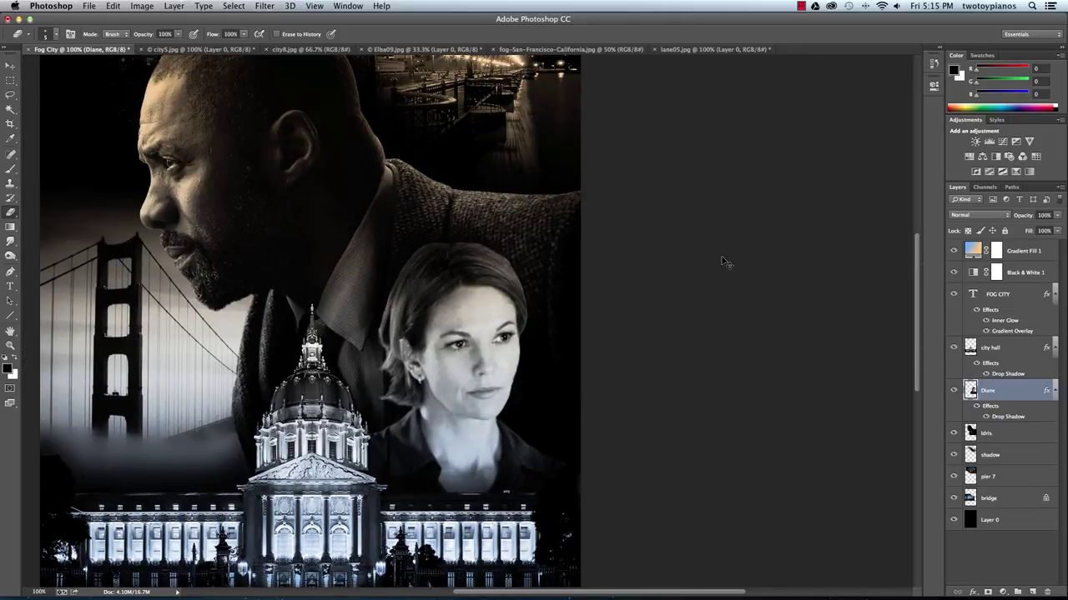
key(super+minus)
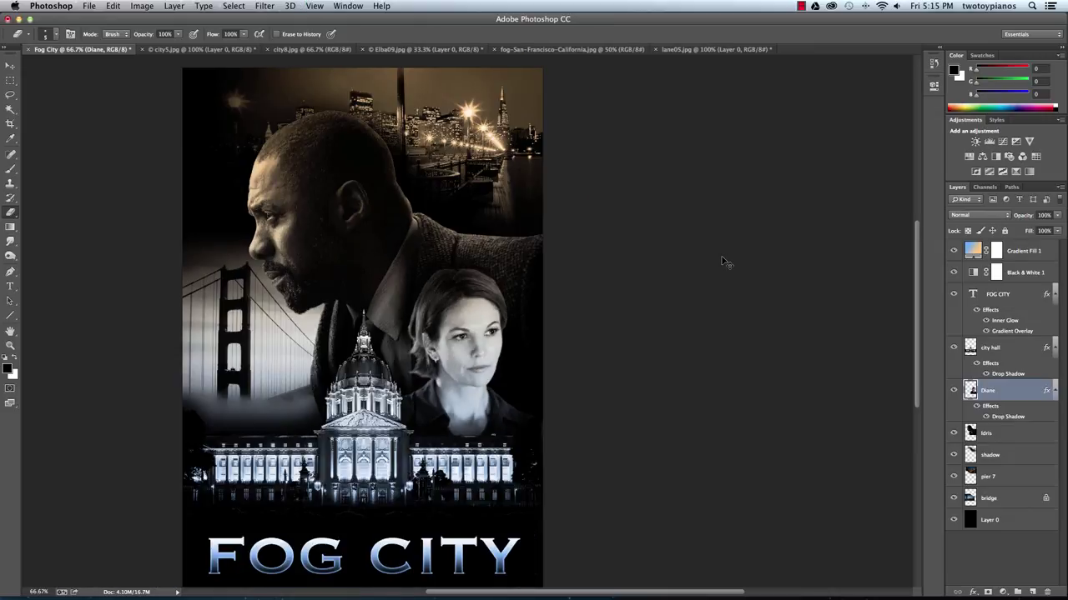
scroll(738, 311, down, 1)
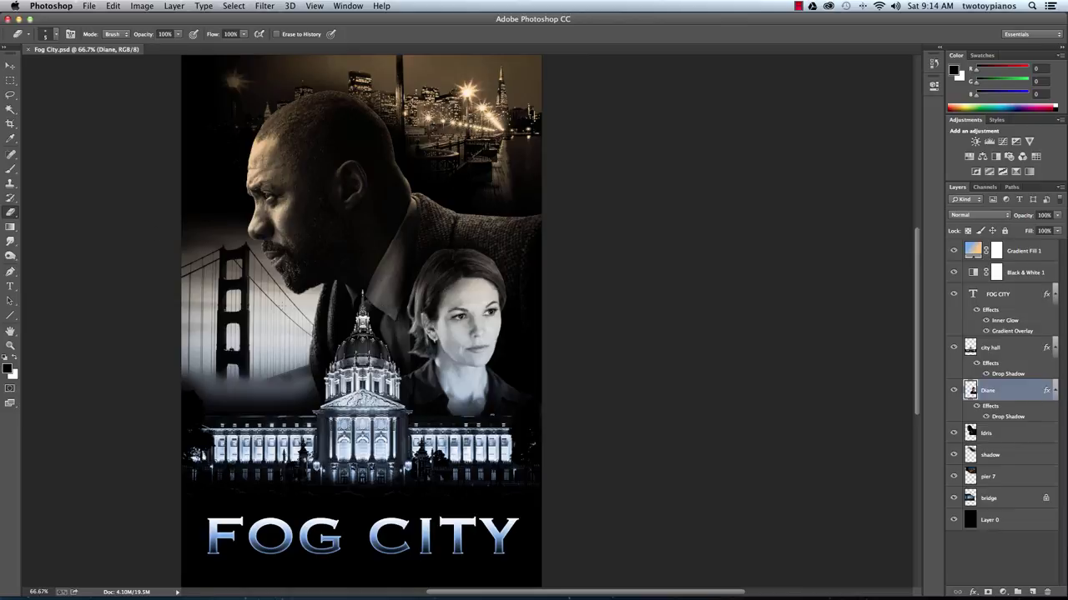
Darken the top of the woman's hair with a soft 200 px brush and locked transparency
click(10, 168)
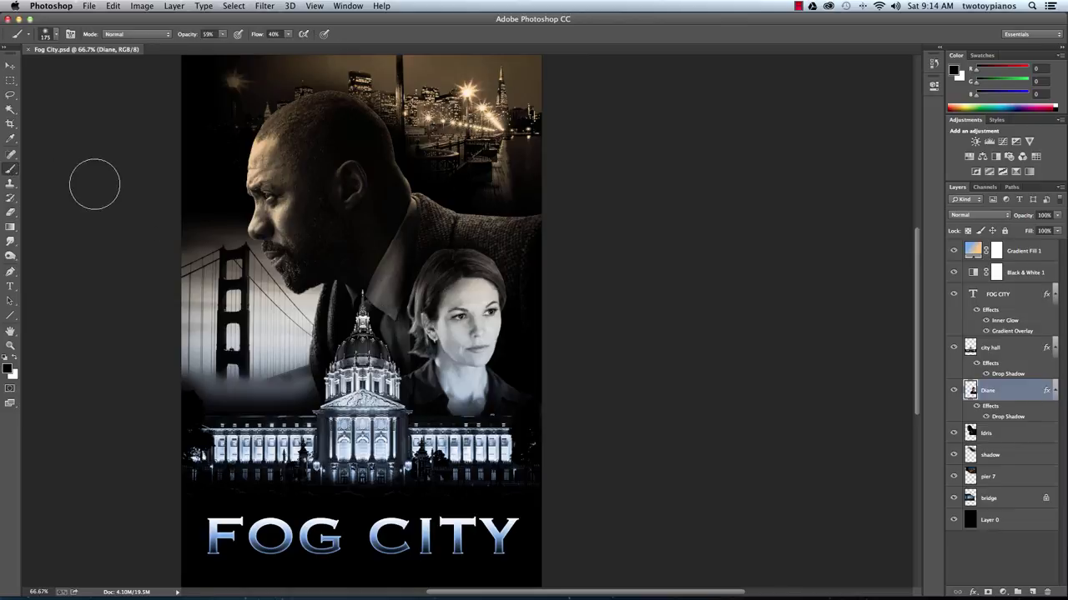
click(58, 35)
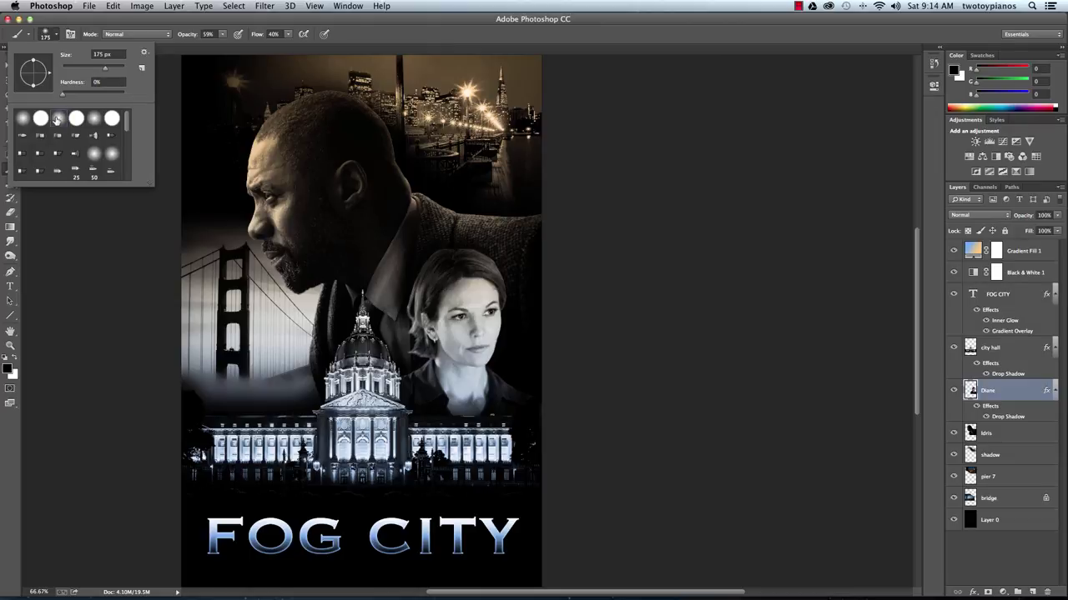
double_click(57, 119)
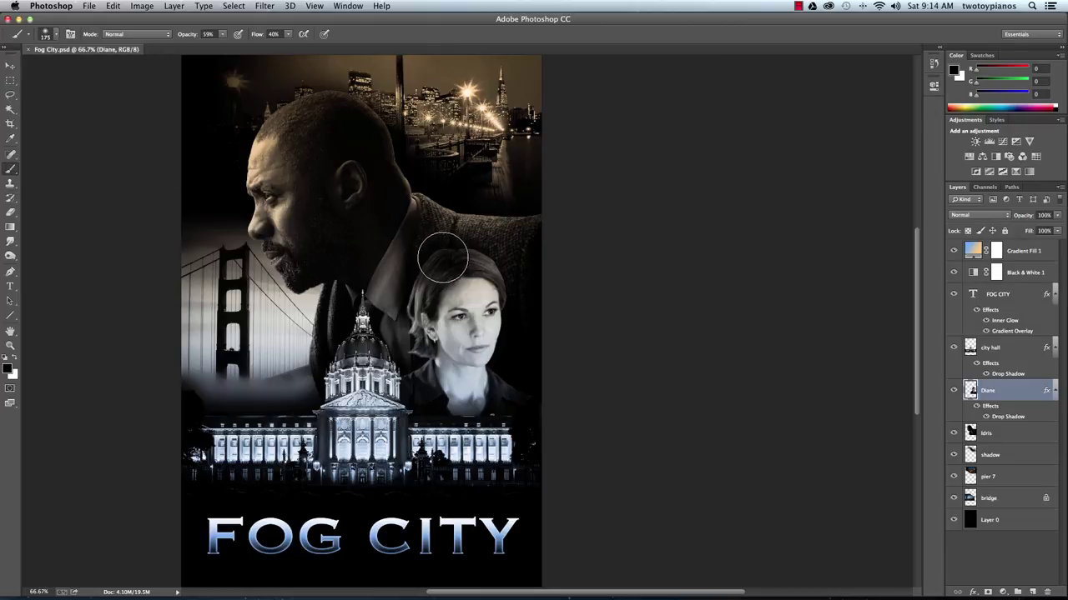
key(bracketright)
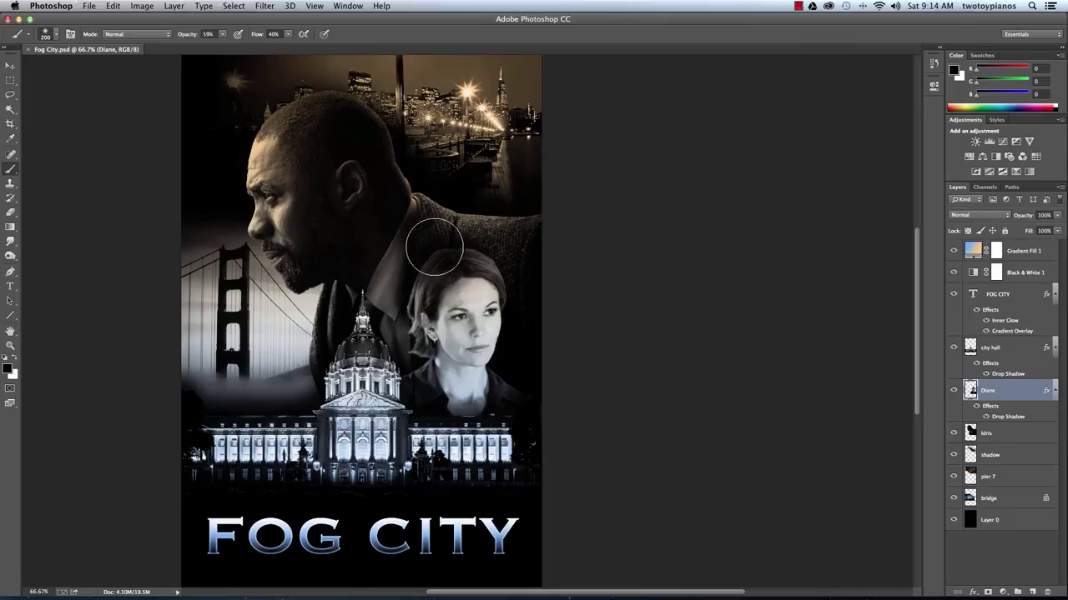
mouse_move(421, 263)
mouse_down()
mouse_move(439, 243)
mouse_move(420, 262)
mouse_move(451, 264)
mouse_up()
click(968, 231)
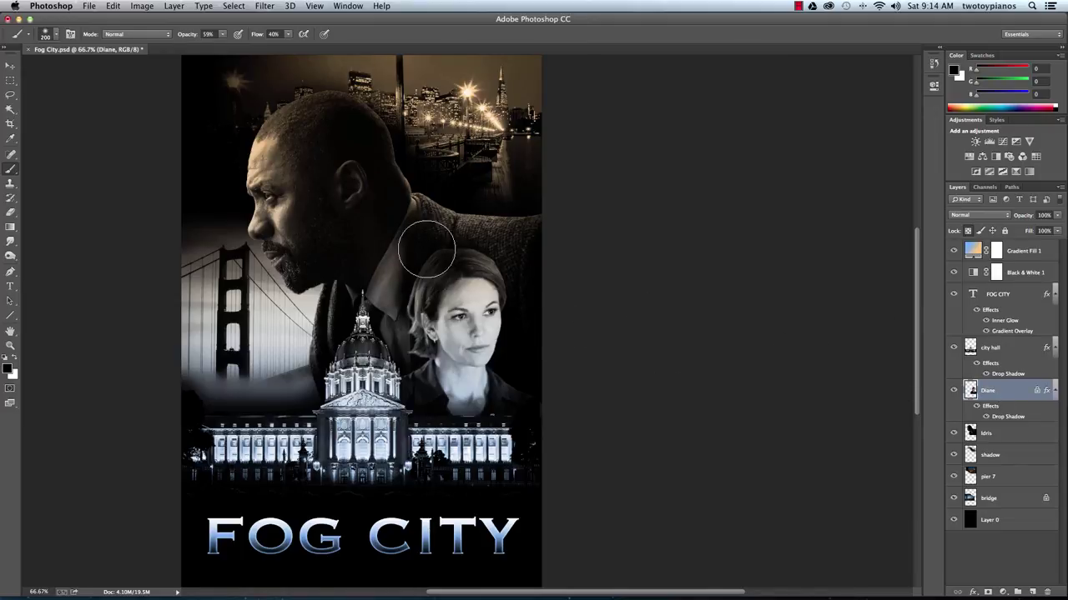
mouse_move(434, 246)
mouse_down()
mouse_move(466, 244)
mouse_move(427, 253)
mouse_move(461, 244)
mouse_move(411, 272)
mouse_move(421, 257)
mouse_move(406, 287)
mouse_move(534, 196)
mouse_move(505, 223)
mouse_move(467, 217)
mouse_move(508, 224)
mouse_move(494, 247)
mouse_move(491, 204)
mouse_move(461, 223)
mouse_move(462, 208)
mouse_move(410, 271)
mouse_move(429, 260)
mouse_move(402, 306)
mouse_move(408, 281)
mouse_move(403, 307)
mouse_move(413, 277)
mouse_move(406, 284)
mouse_move(404, 309)
mouse_move(423, 262)
mouse_move(402, 319)
mouse_move(433, 261)
mouse_move(414, 300)
mouse_up()
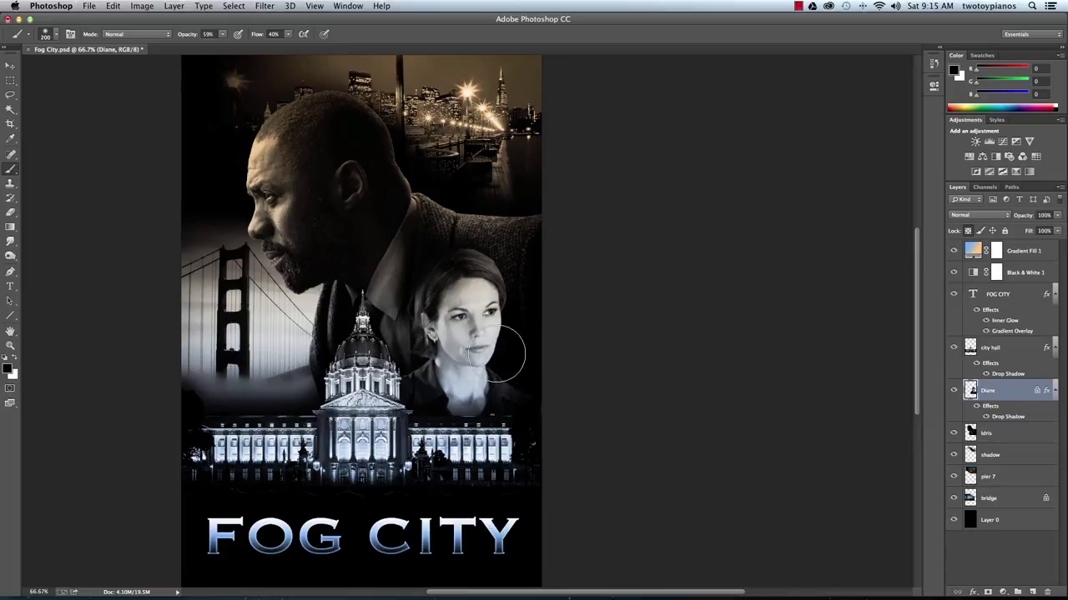
Darken the man's coat shoulder with the soft brush enlarged to 400 px
key(v)
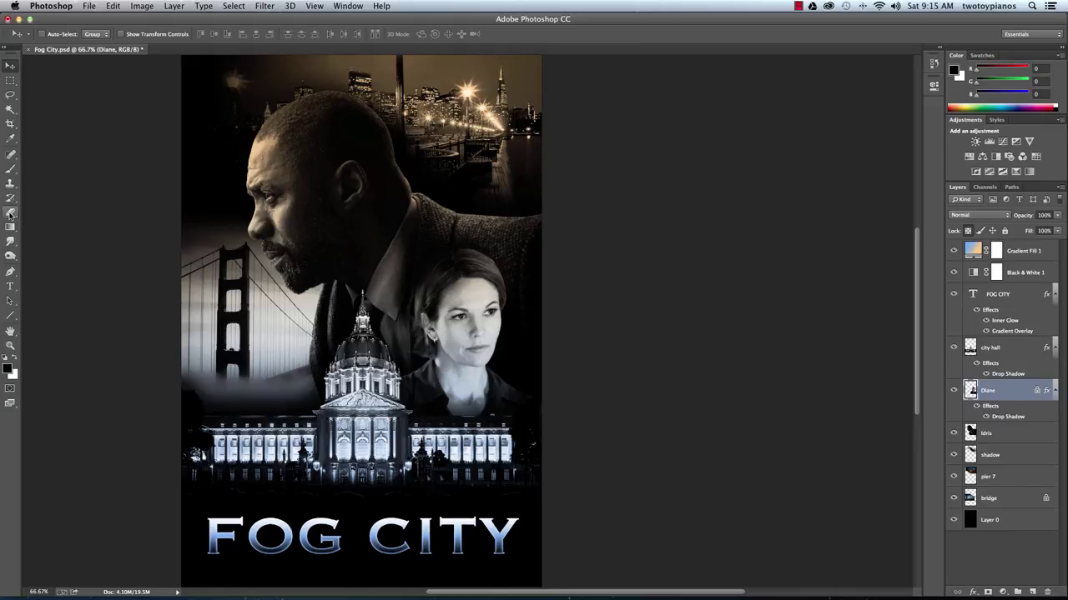
click(10, 169)
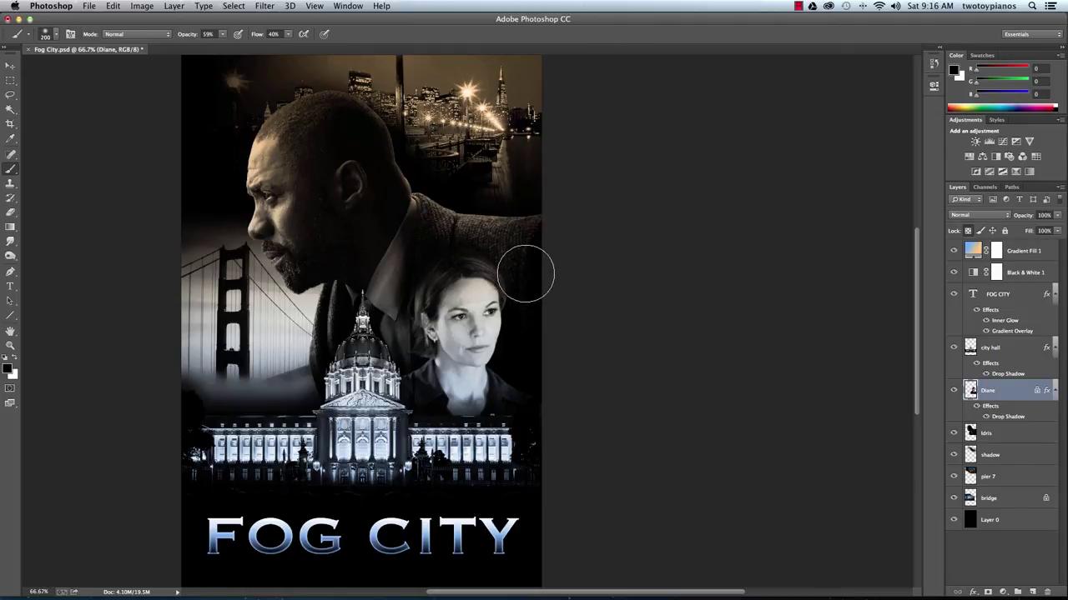
key(bracketright)
key(bracketright)
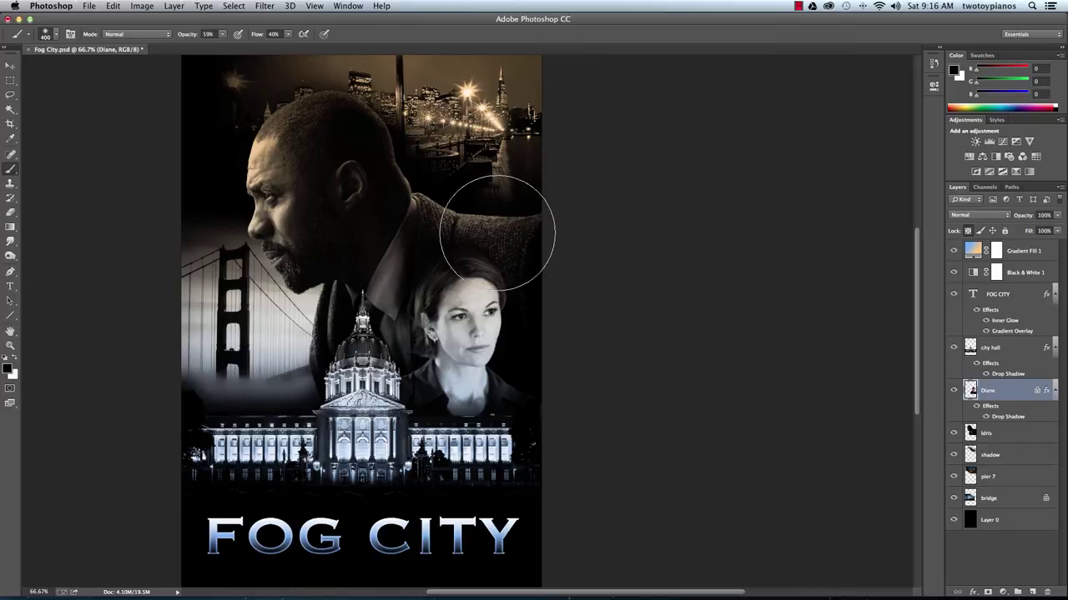
key(bracketright)
key(bracketright)
mouse_move(534, 240)
mouse_down()
mouse_move(519, 234)
mouse_move(548, 269)
mouse_move(539, 258)
mouse_move(517, 262)
mouse_up()
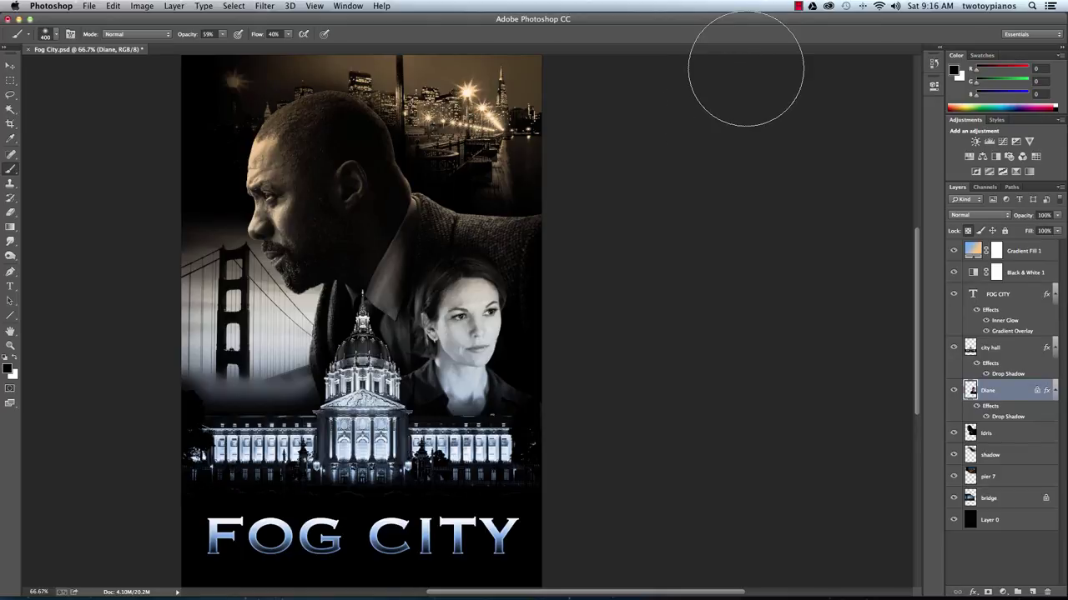
key(XF86AudioRaiseVolume)
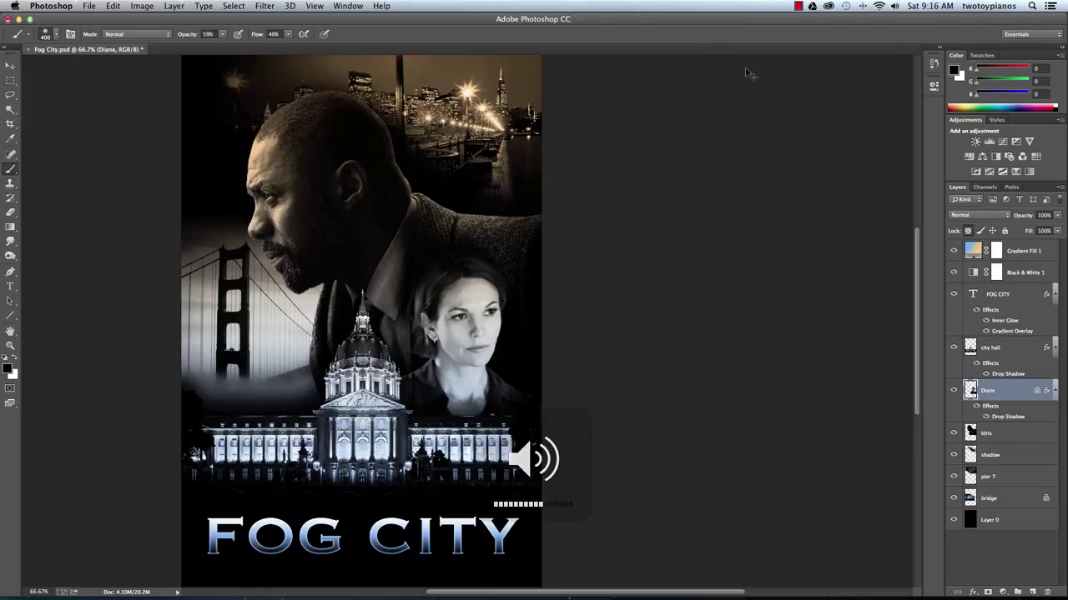
key(super+h)
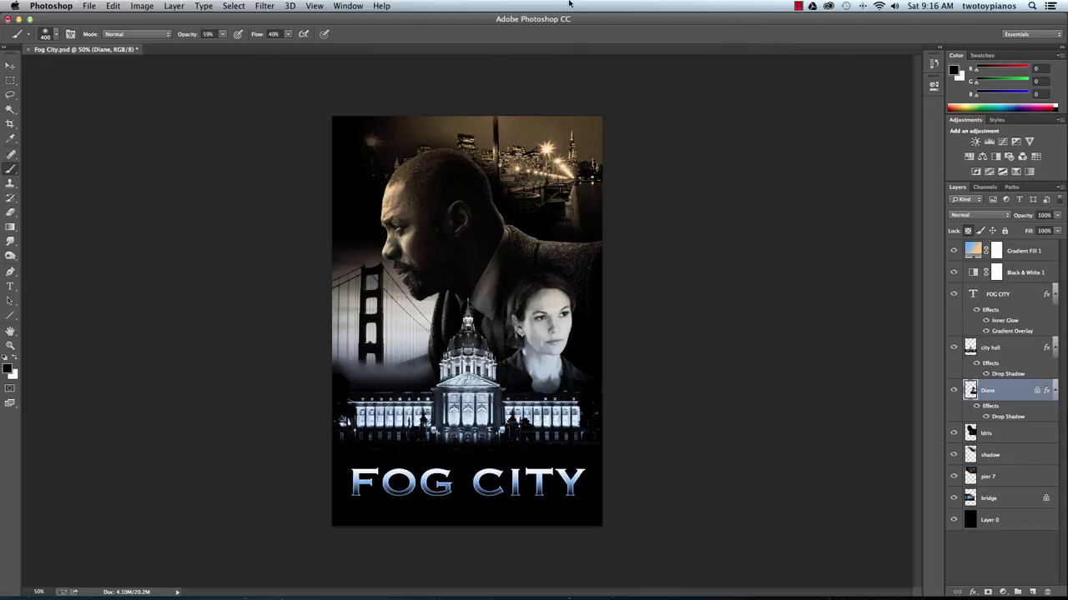
Darken the area above the woman's head and save the poster over Fog City.psd
drag(519, 253, 556, 281)
click(89, 6)
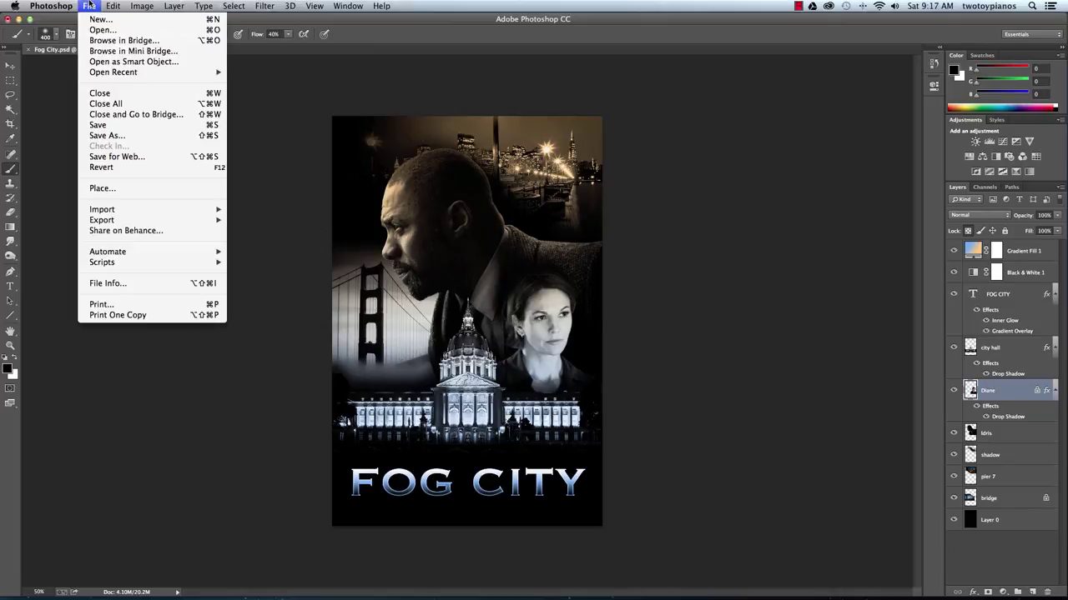
click(148, 135)
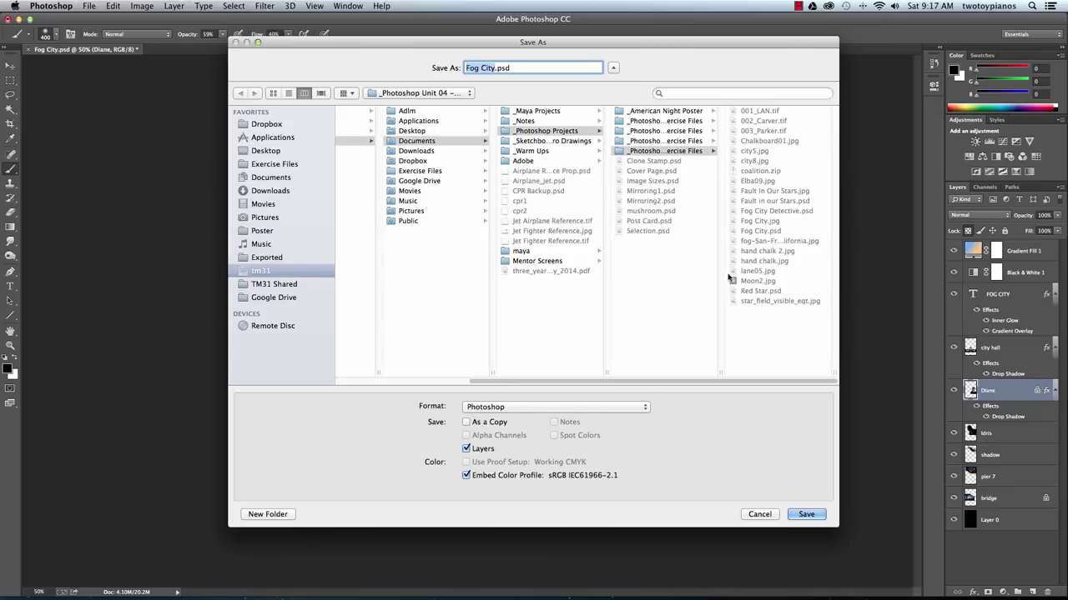
drag(751, 365, 765, 367)
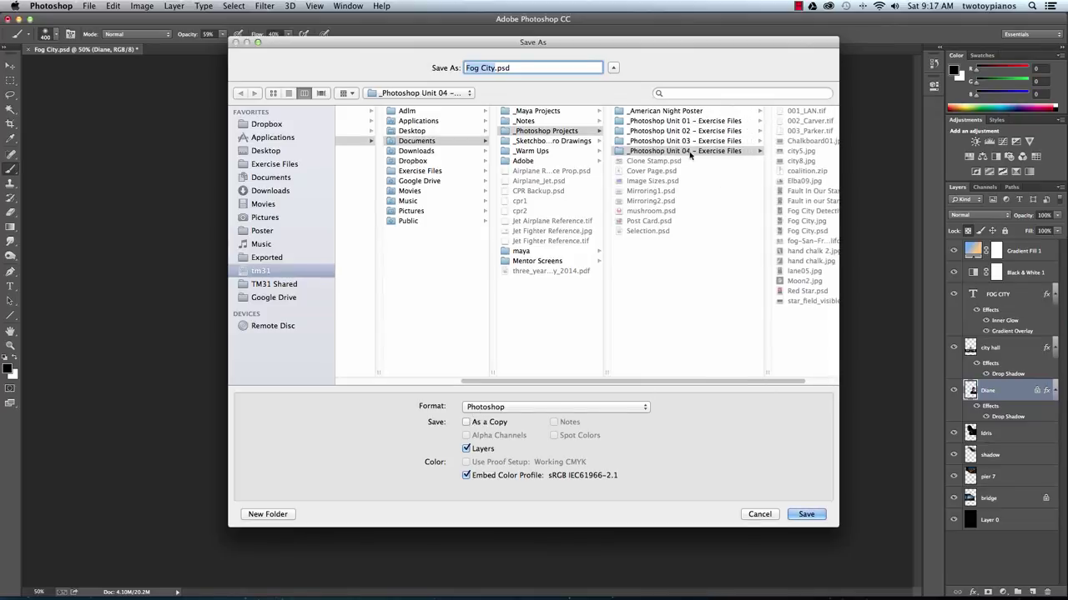
click(803, 516)
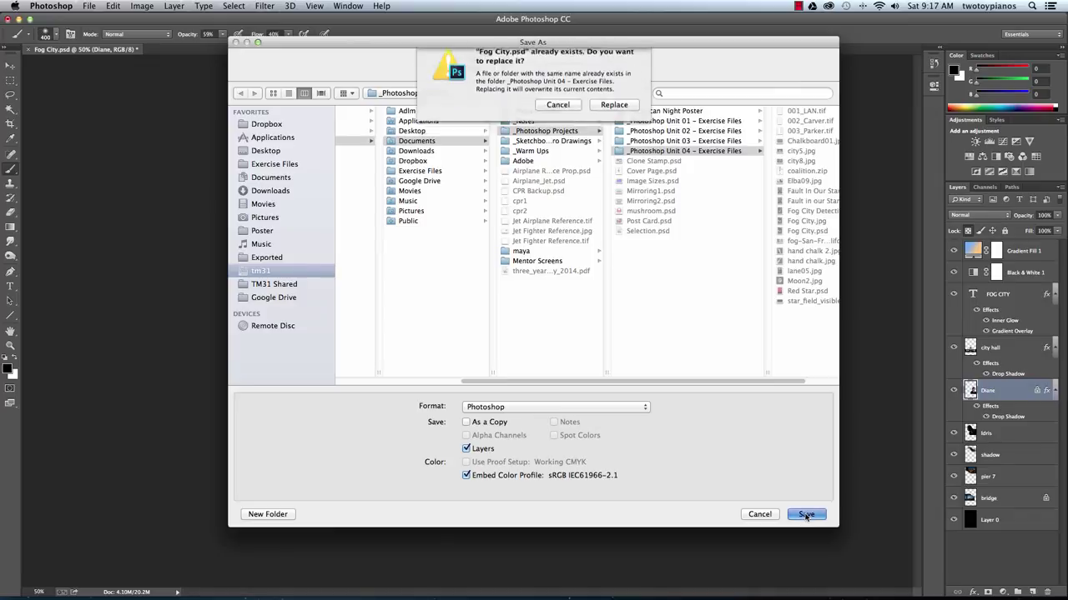
click(615, 119)
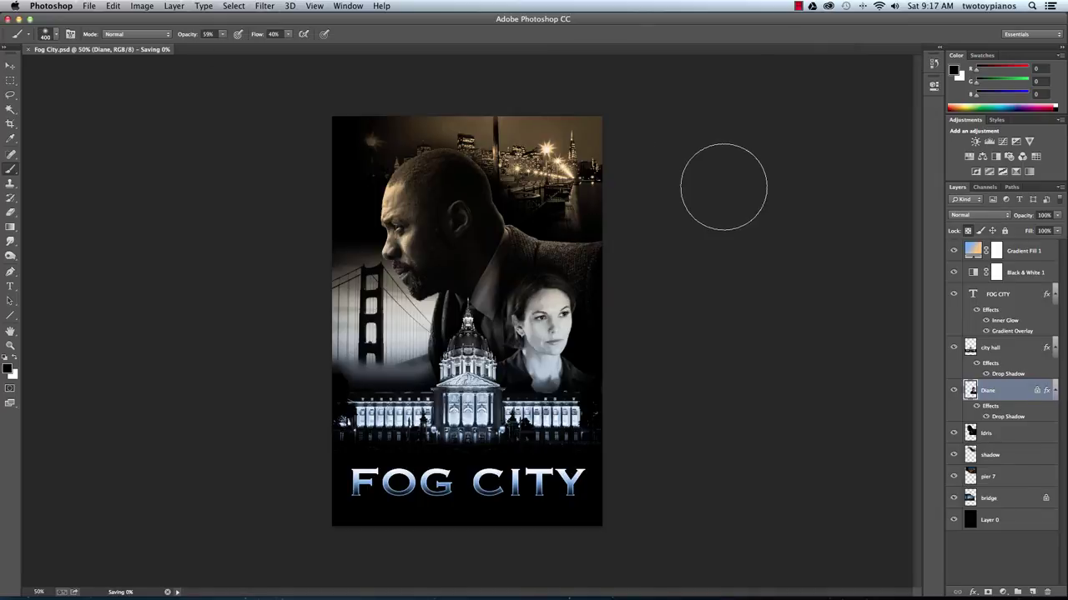
Save a JPEG copy named Fog City.jpg into the same exercise folder
click(96, 7)
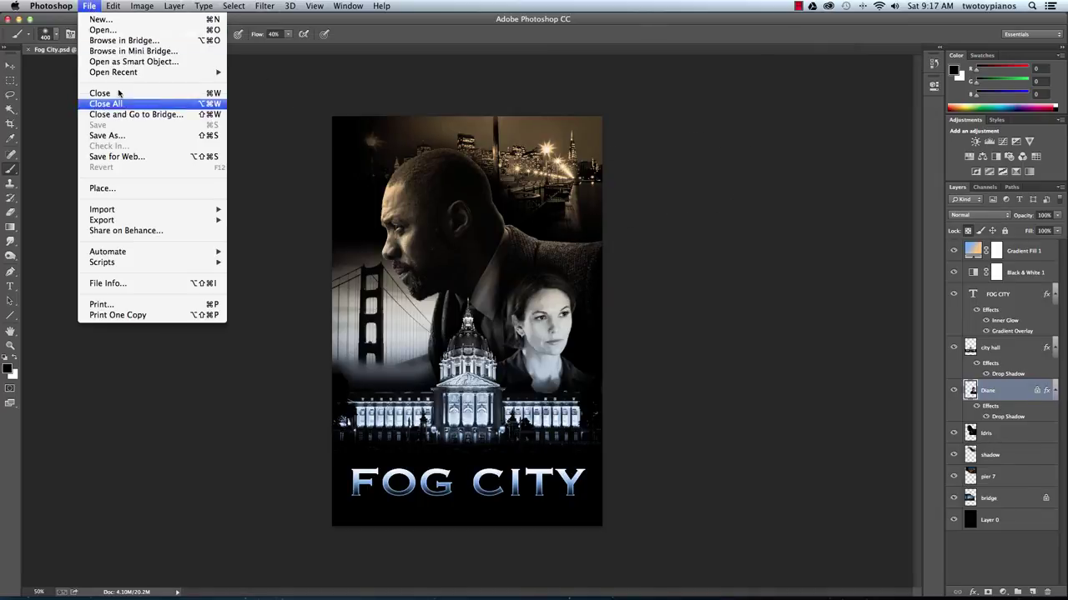
click(136, 138)
click(543, 407)
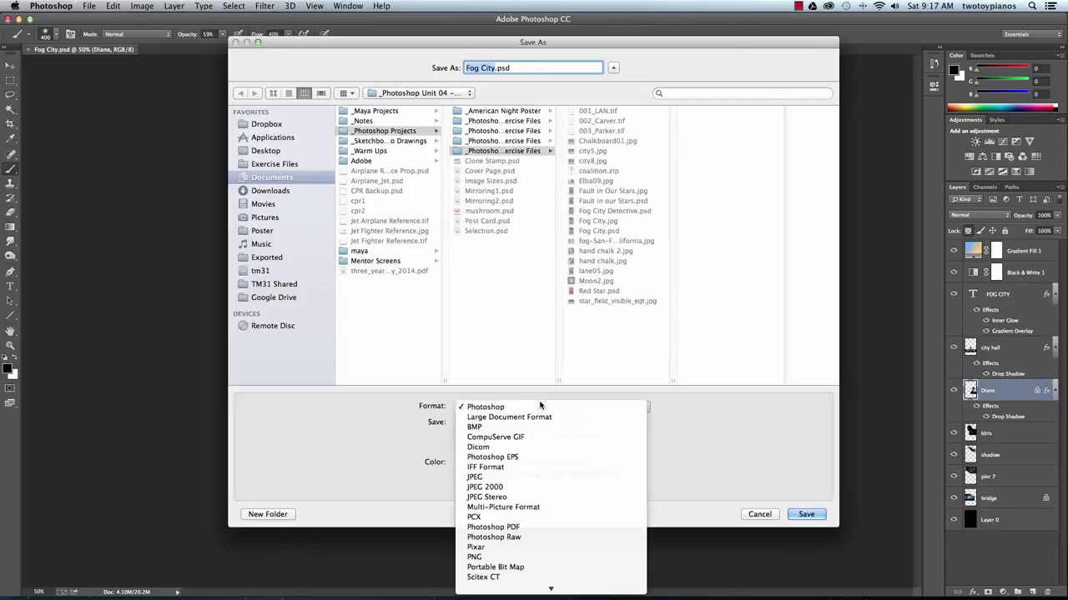
click(566, 481)
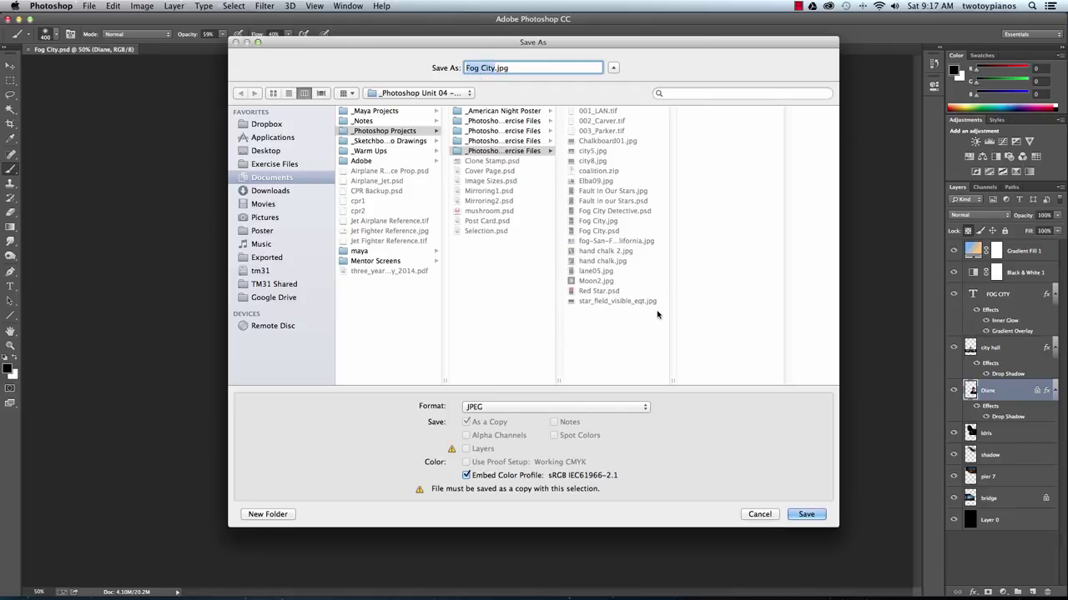
click(790, 509)
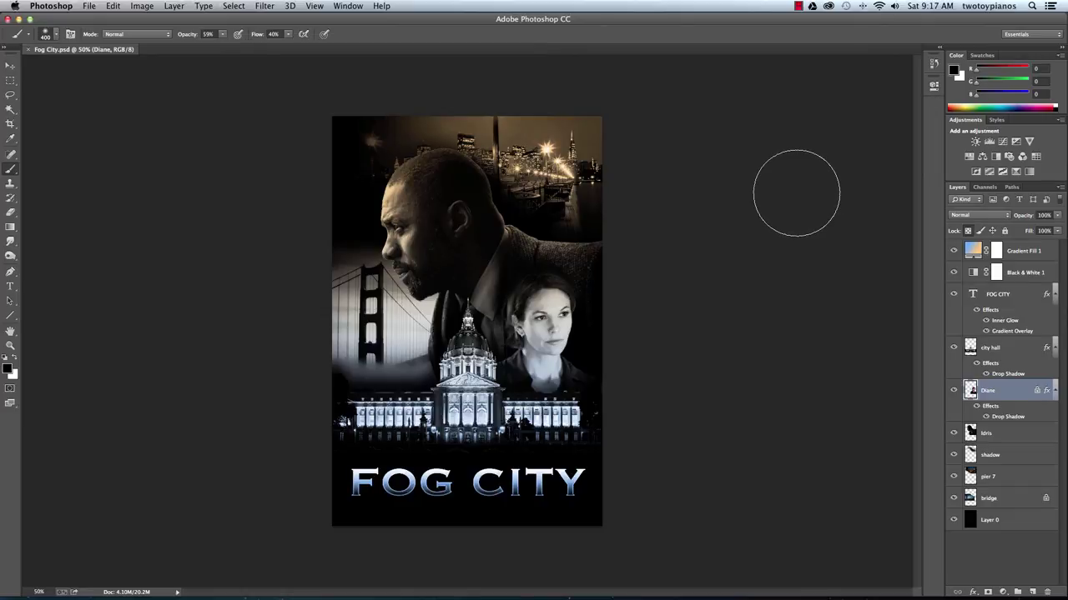